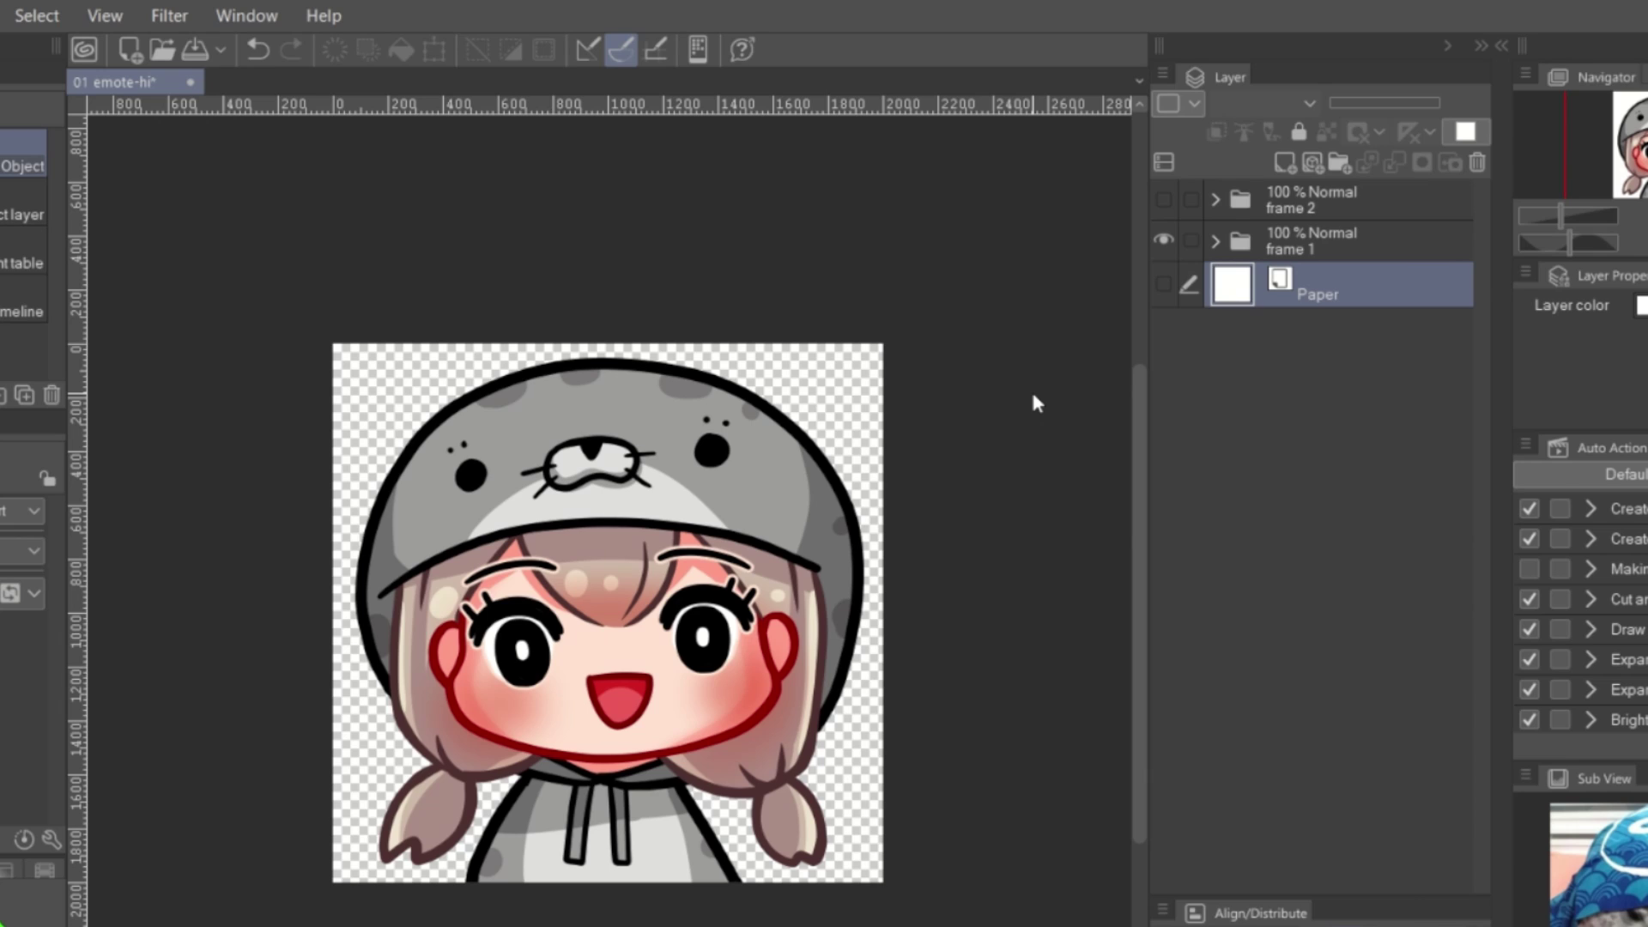
- Toggle the visibility of the frame 2 and frame 1 folders to compare the two drawings
{"action": "left_click", "coordinate": [1163, 201]}
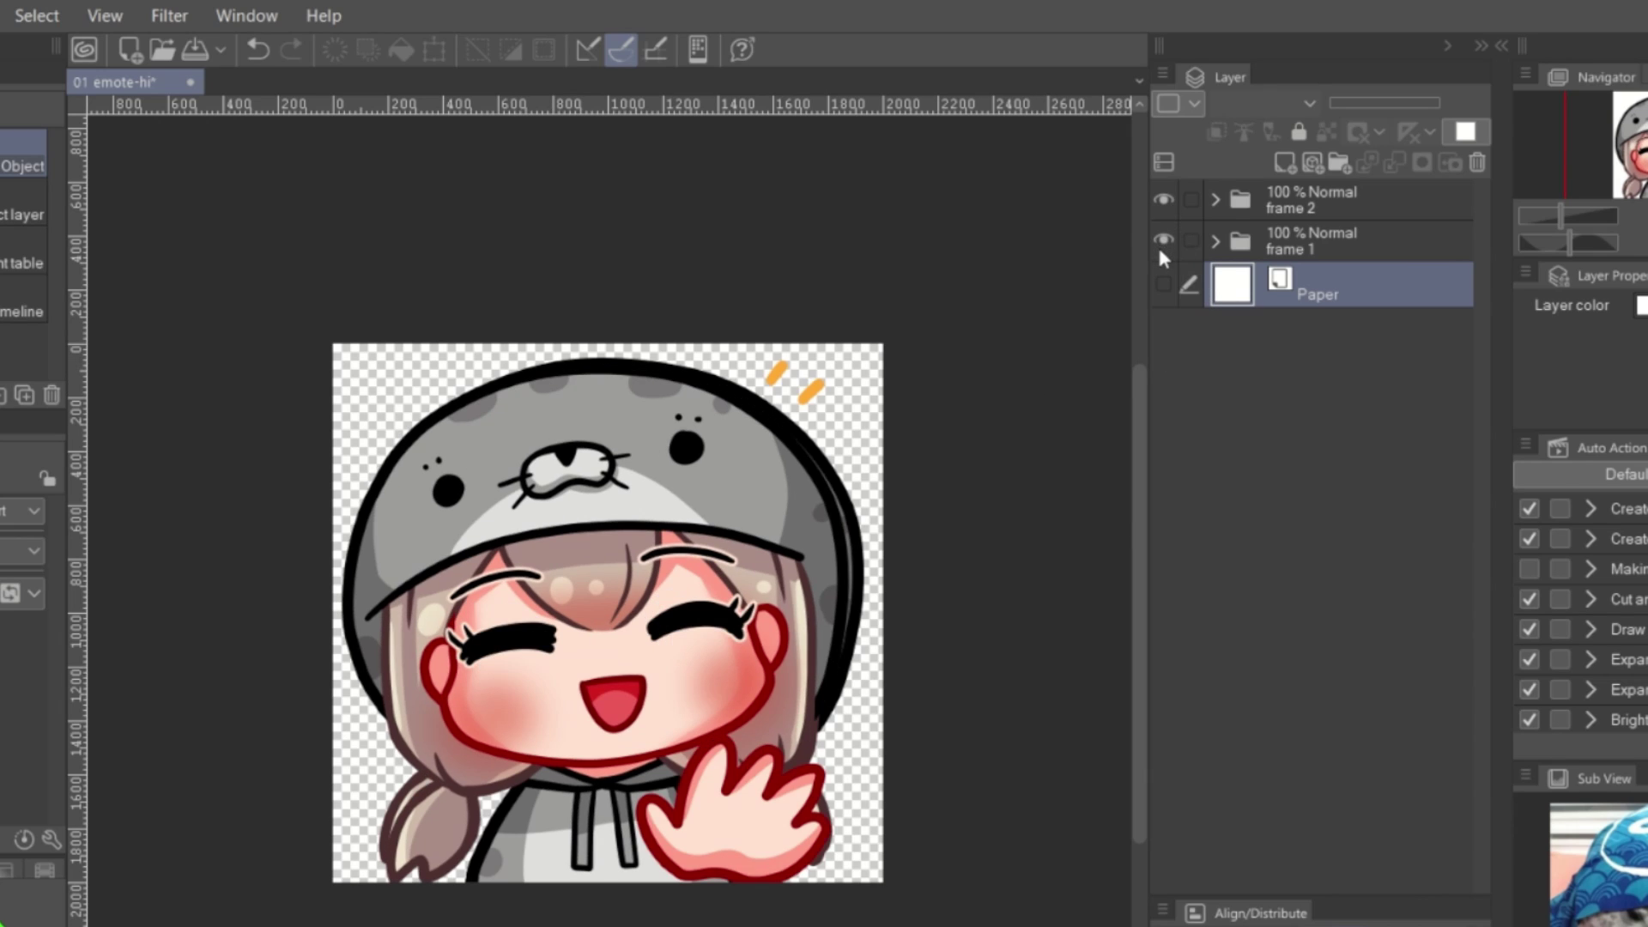
{"action": "left_click", "coordinate": [1163, 242]}
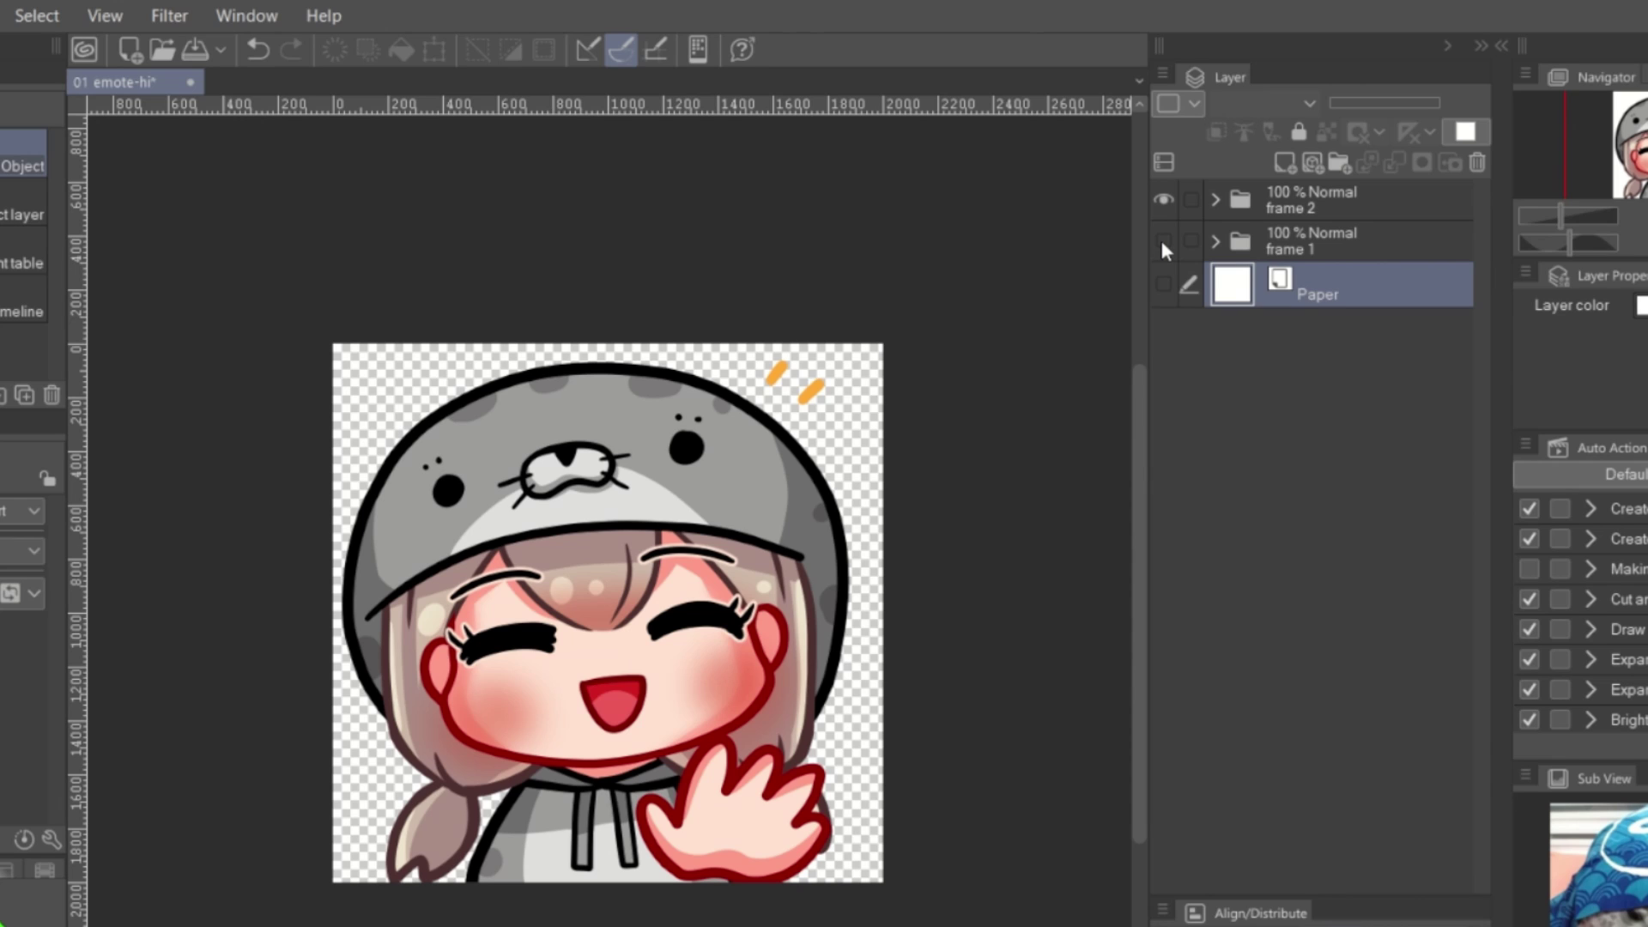
{"action": "left_click", "coordinate": [1163, 242]}
{"action": "left_click", "coordinate": [1162, 202]}
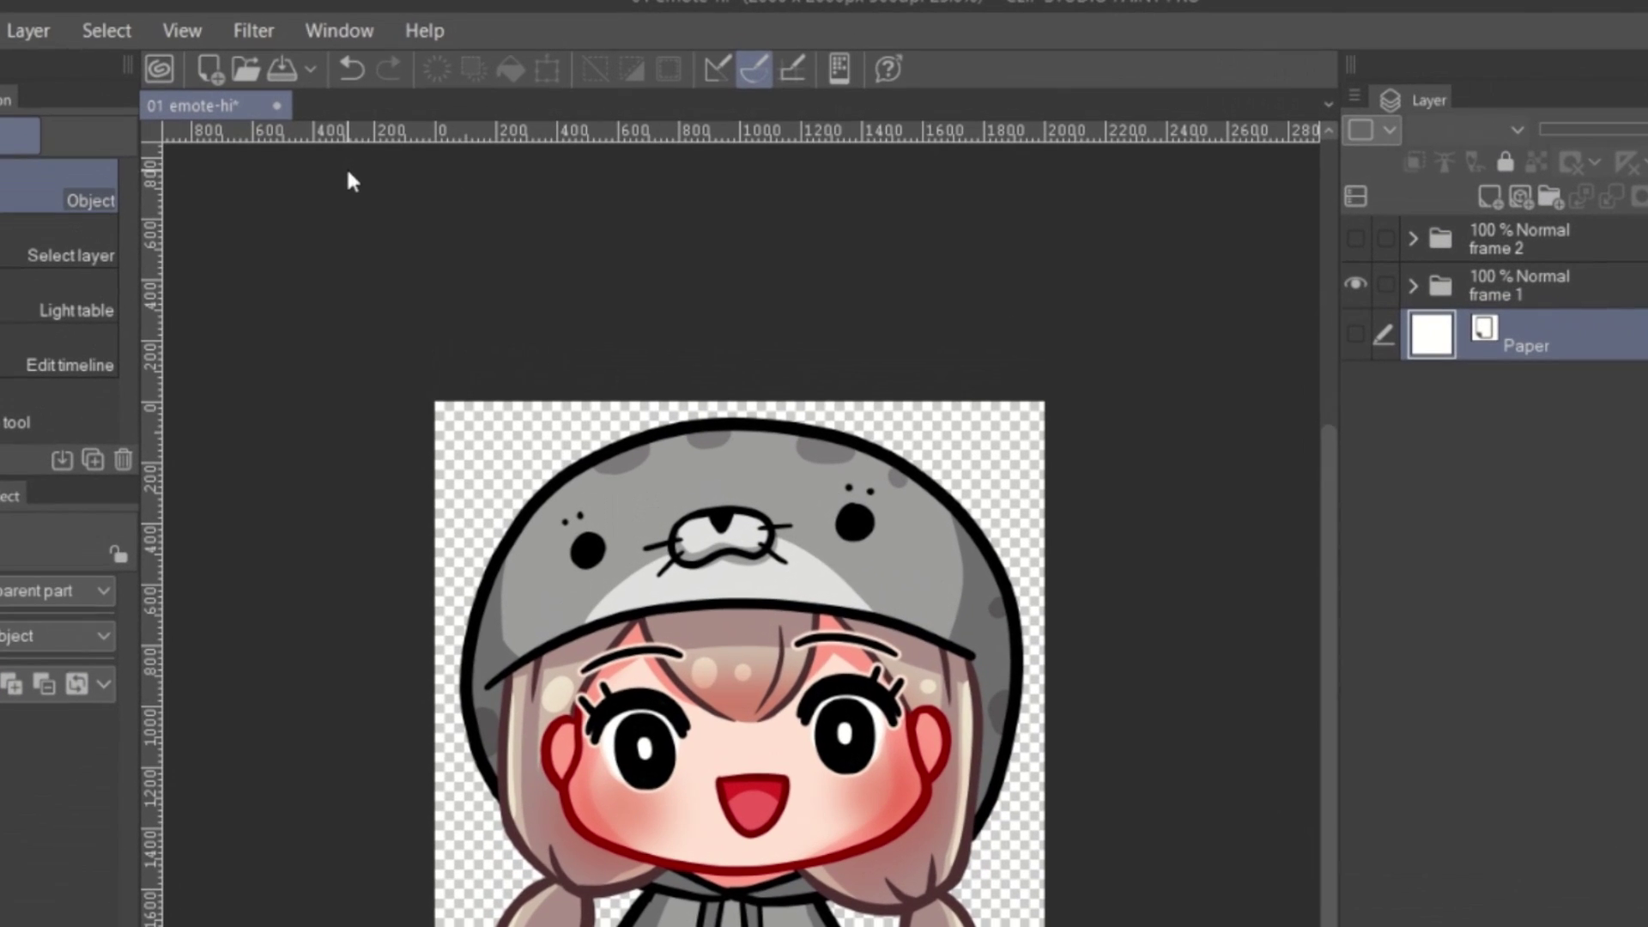
- Show the Timeline palette and dock it below the canvas
{"action": "left_click", "coordinate": [357, 36]}
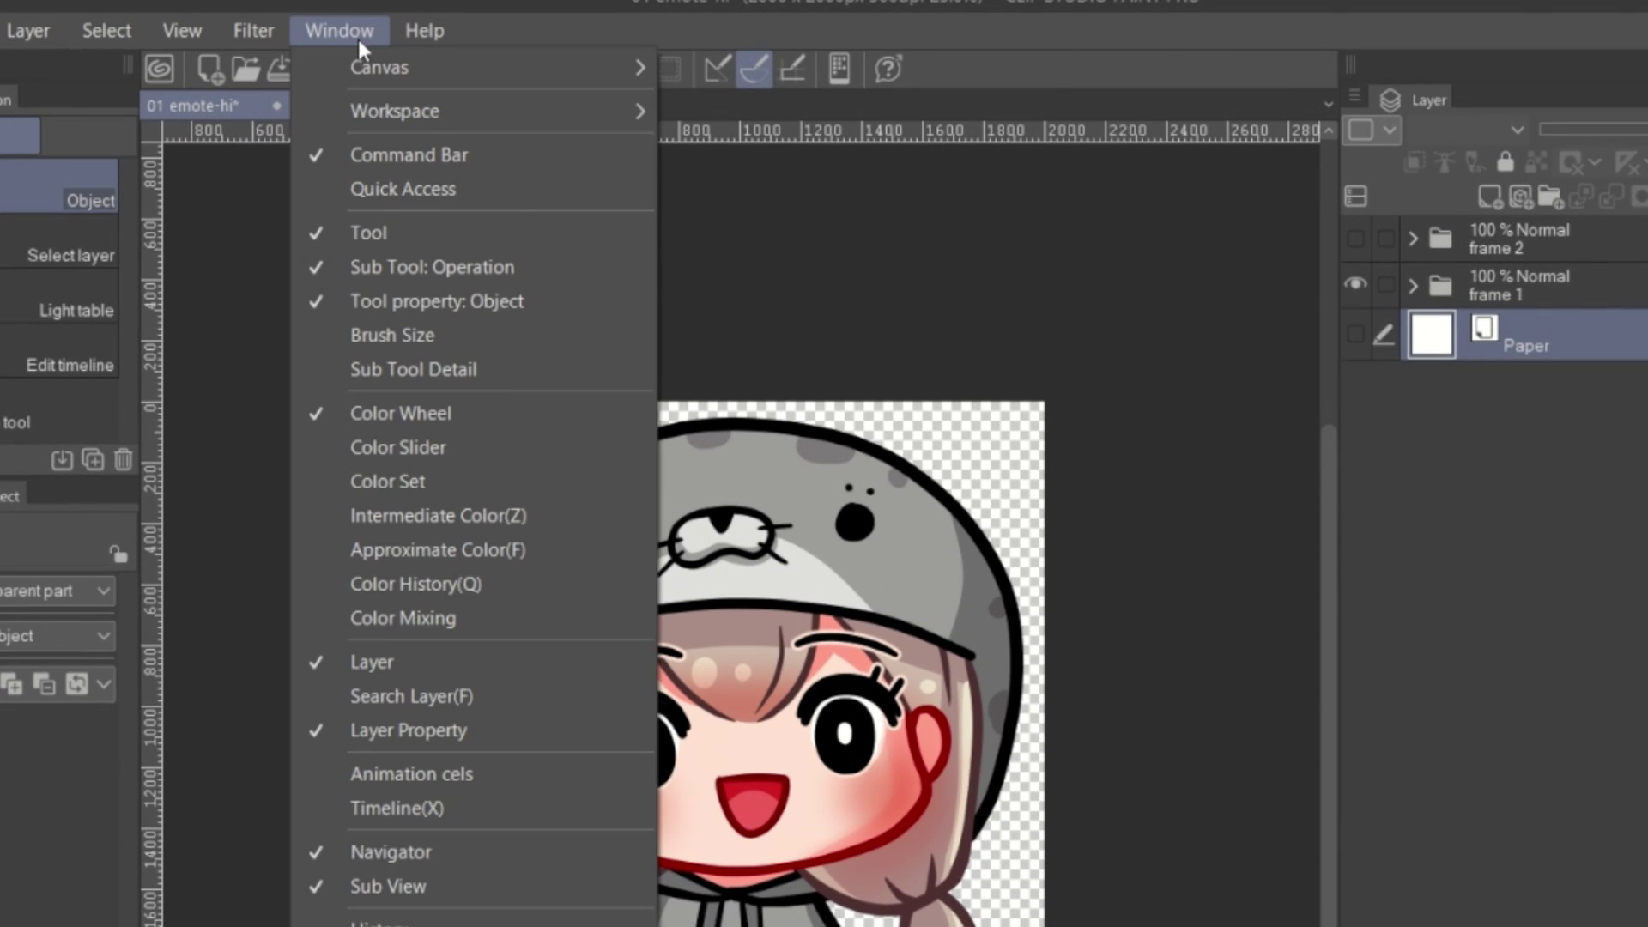
{"action": "left_click", "coordinate": [446, 807]}
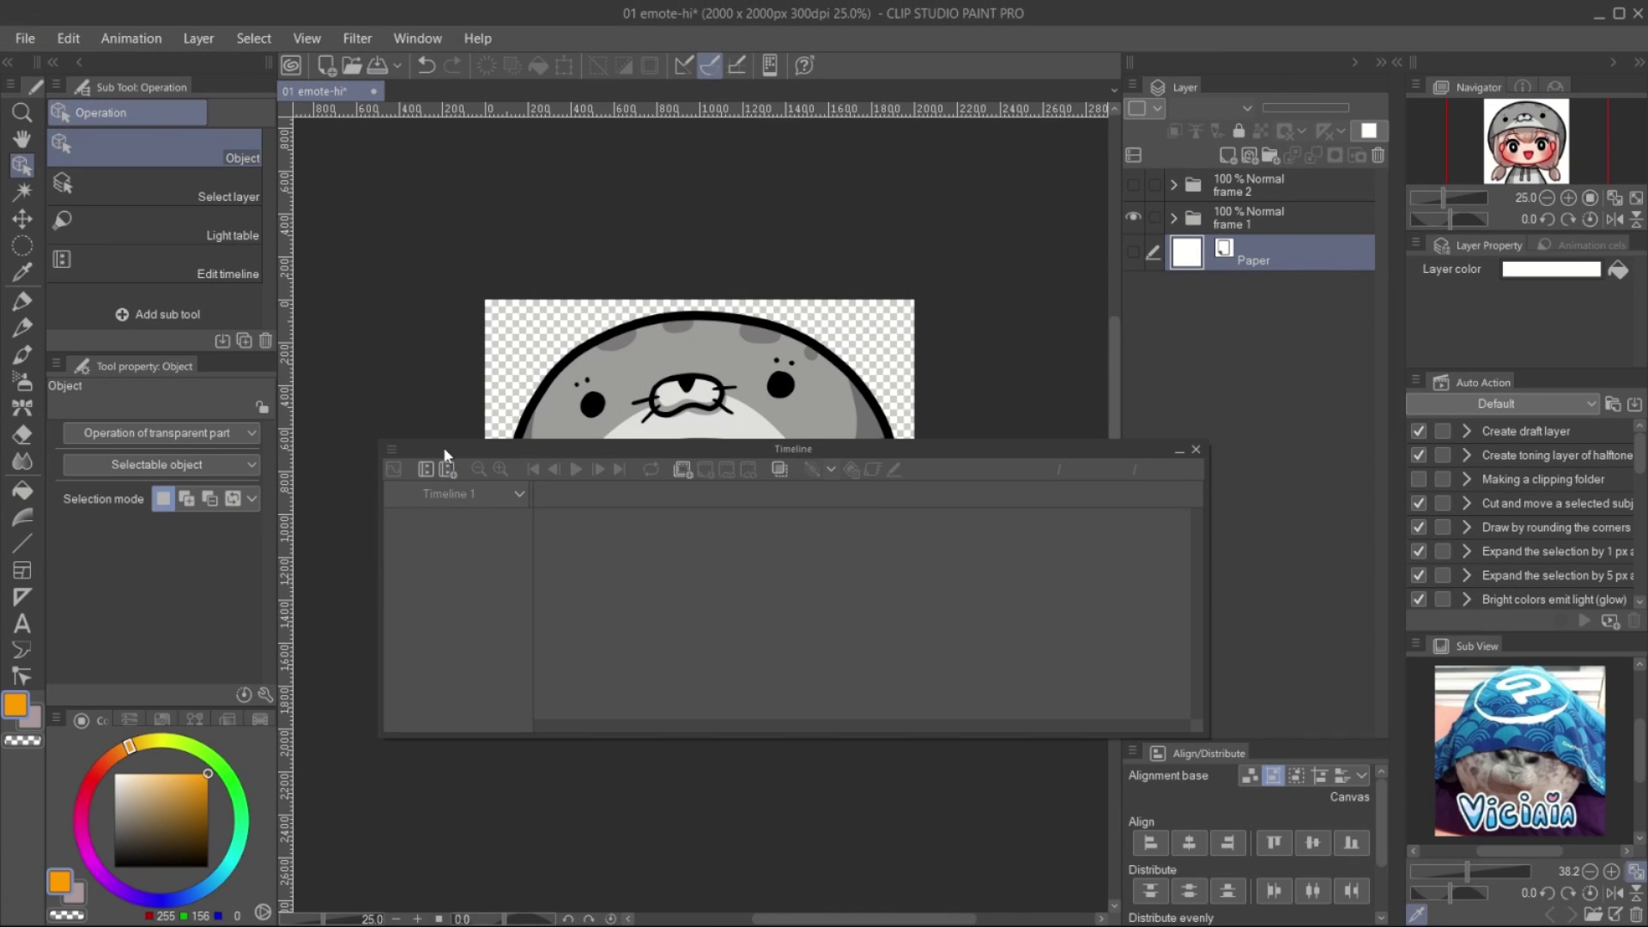
{"action": "left_click_drag", "start_coordinate": [444, 455], "coordinate": [395, 923]}
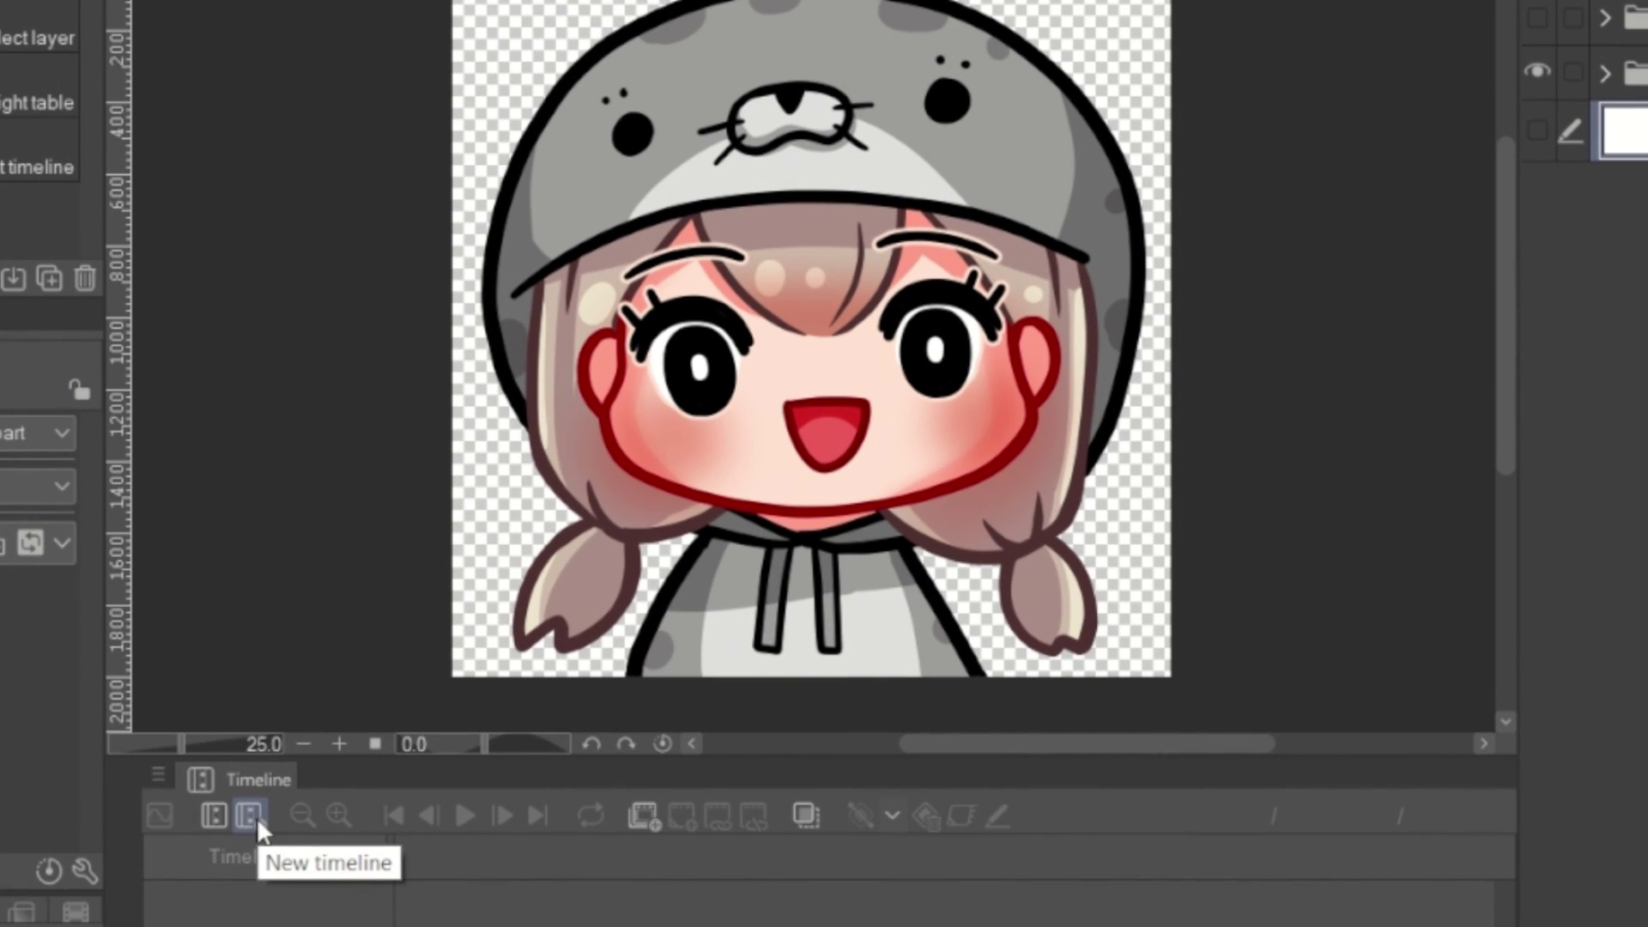
- Create a new timeline named Timeline 1 with a frame rate of 12 and a playback time of 24
{"action": "left_click", "coordinate": [282, 520]}
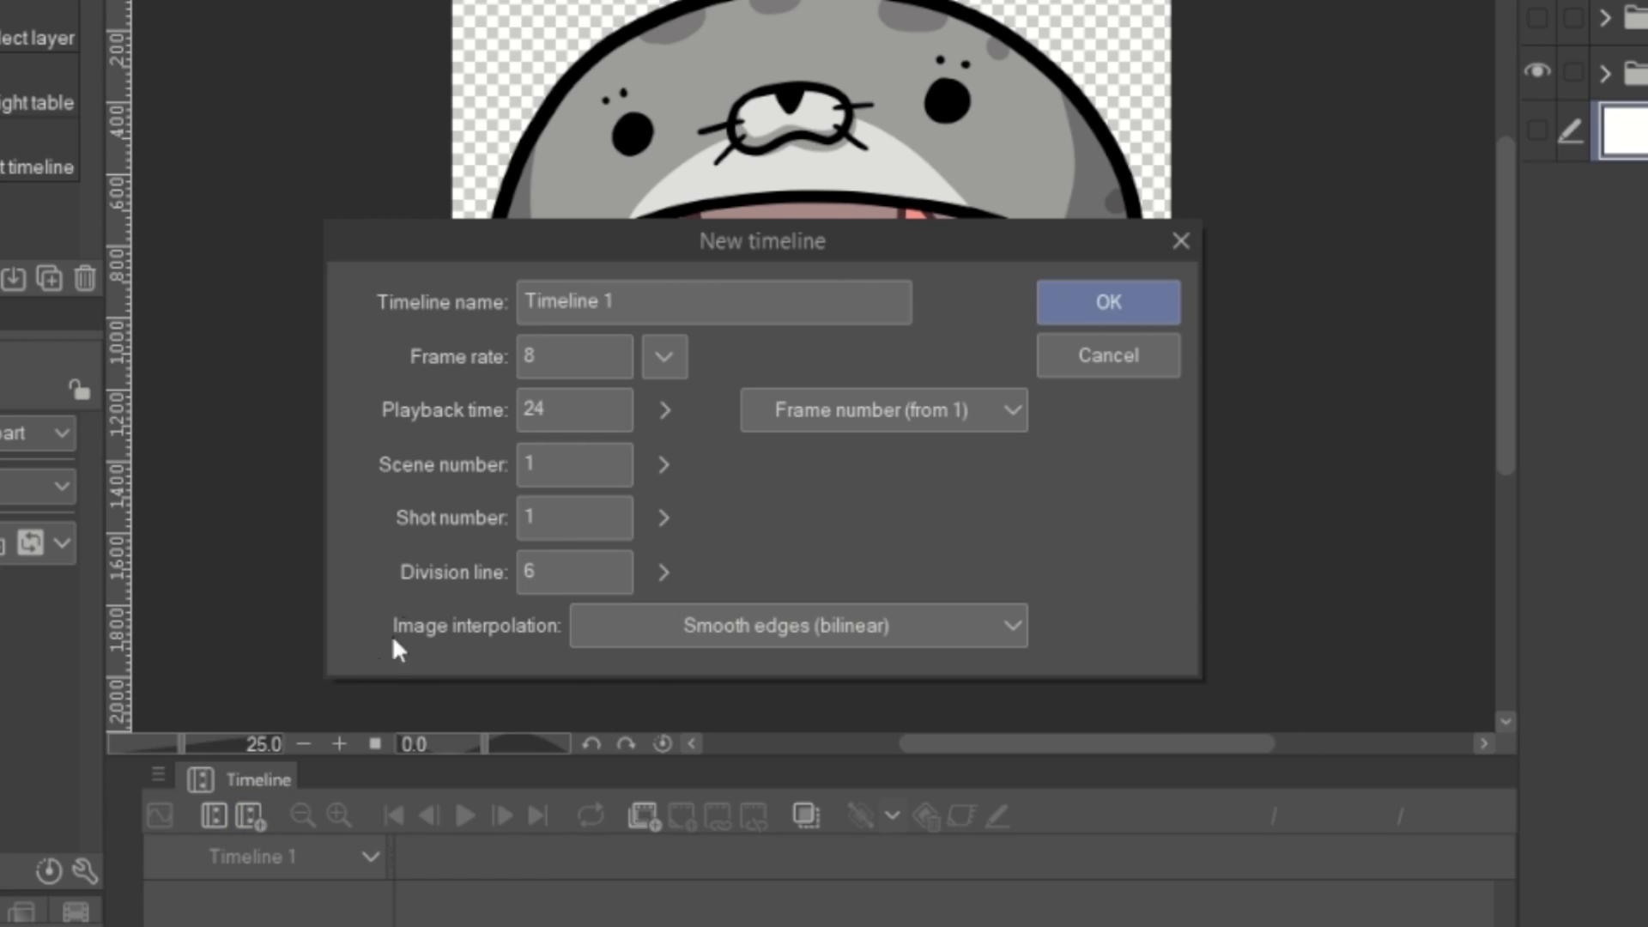
{"action": "left_click", "coordinate": [669, 413]}
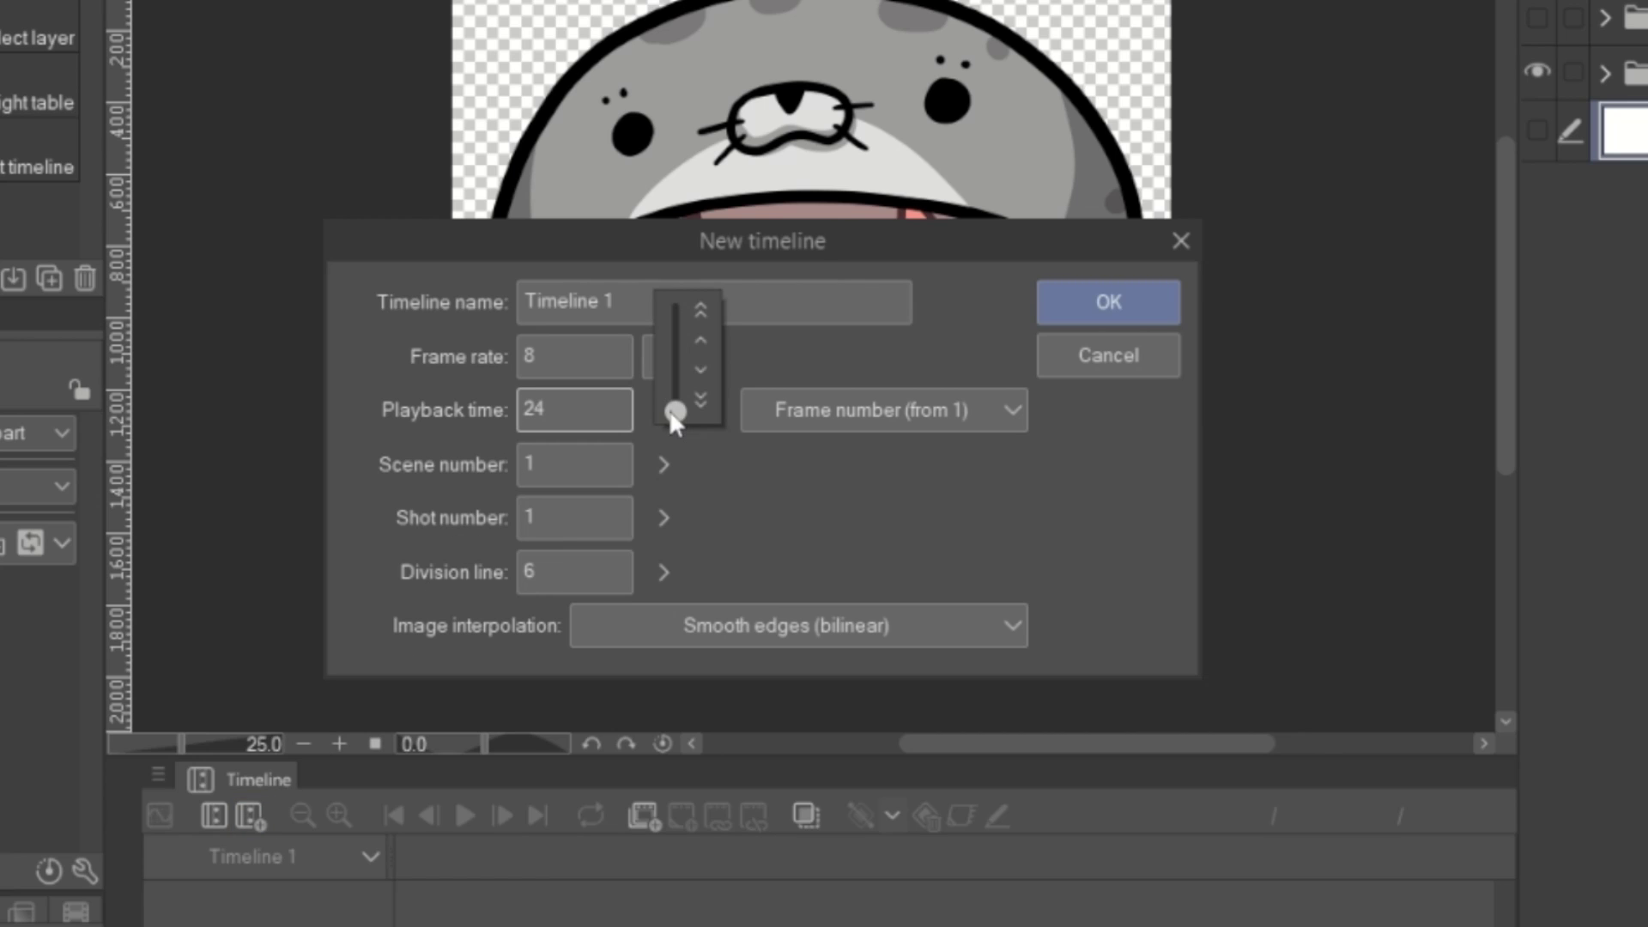
{"action": "left_click", "coordinate": [699, 341]}
{"action": "left_click", "coordinate": [699, 341]}
{"action": "left_click", "coordinate": [1123, 305]}
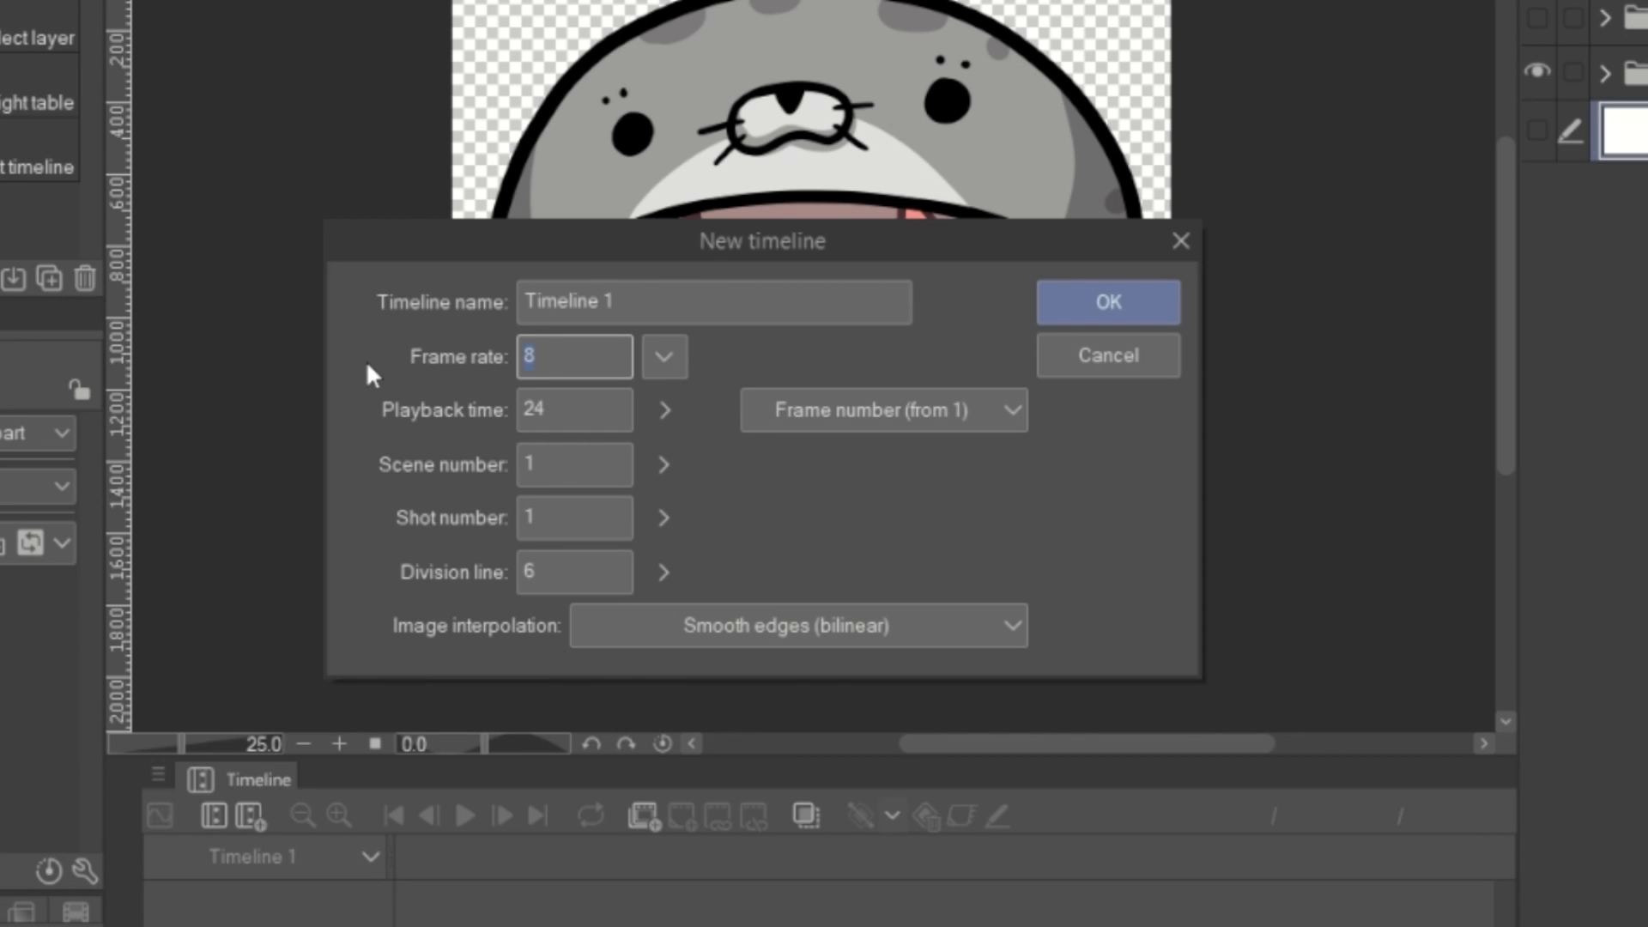
{"action": "key", "text": "BackSpace"}
{"action": "type", "text": "12"}
{"action": "left_click", "coordinate": [1141, 304]}
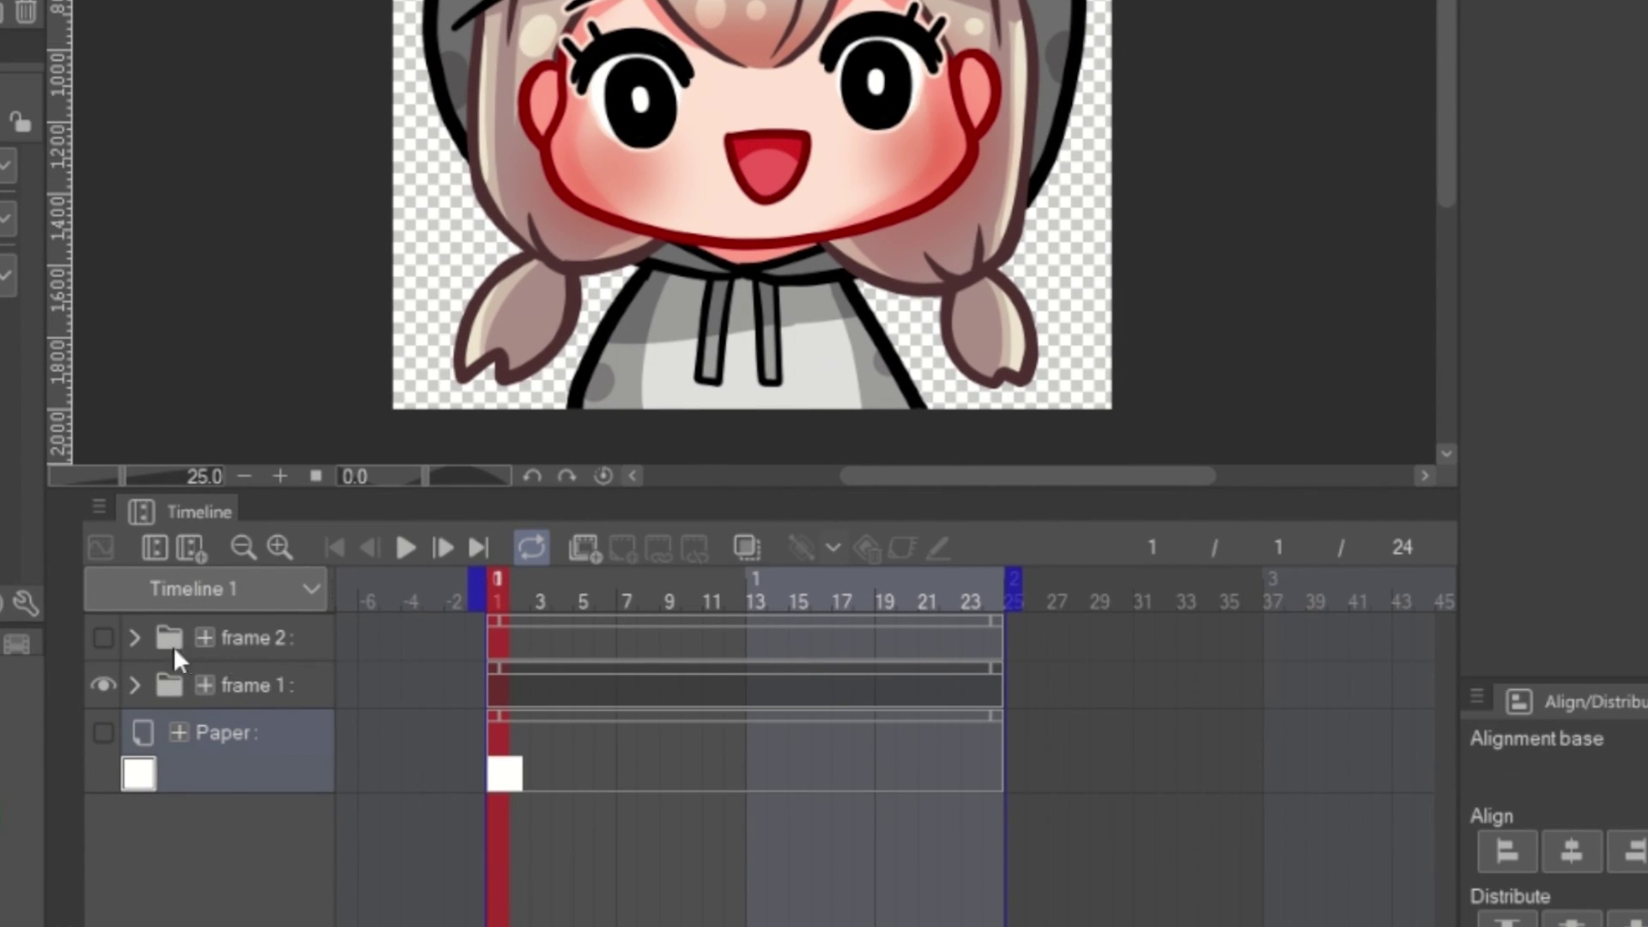
- Make frame 2 visible, end frame 1's clip at frame 12, start frame 2's clip at frame 13, and play the animation
{"action": "left_click", "coordinate": [102, 639]}
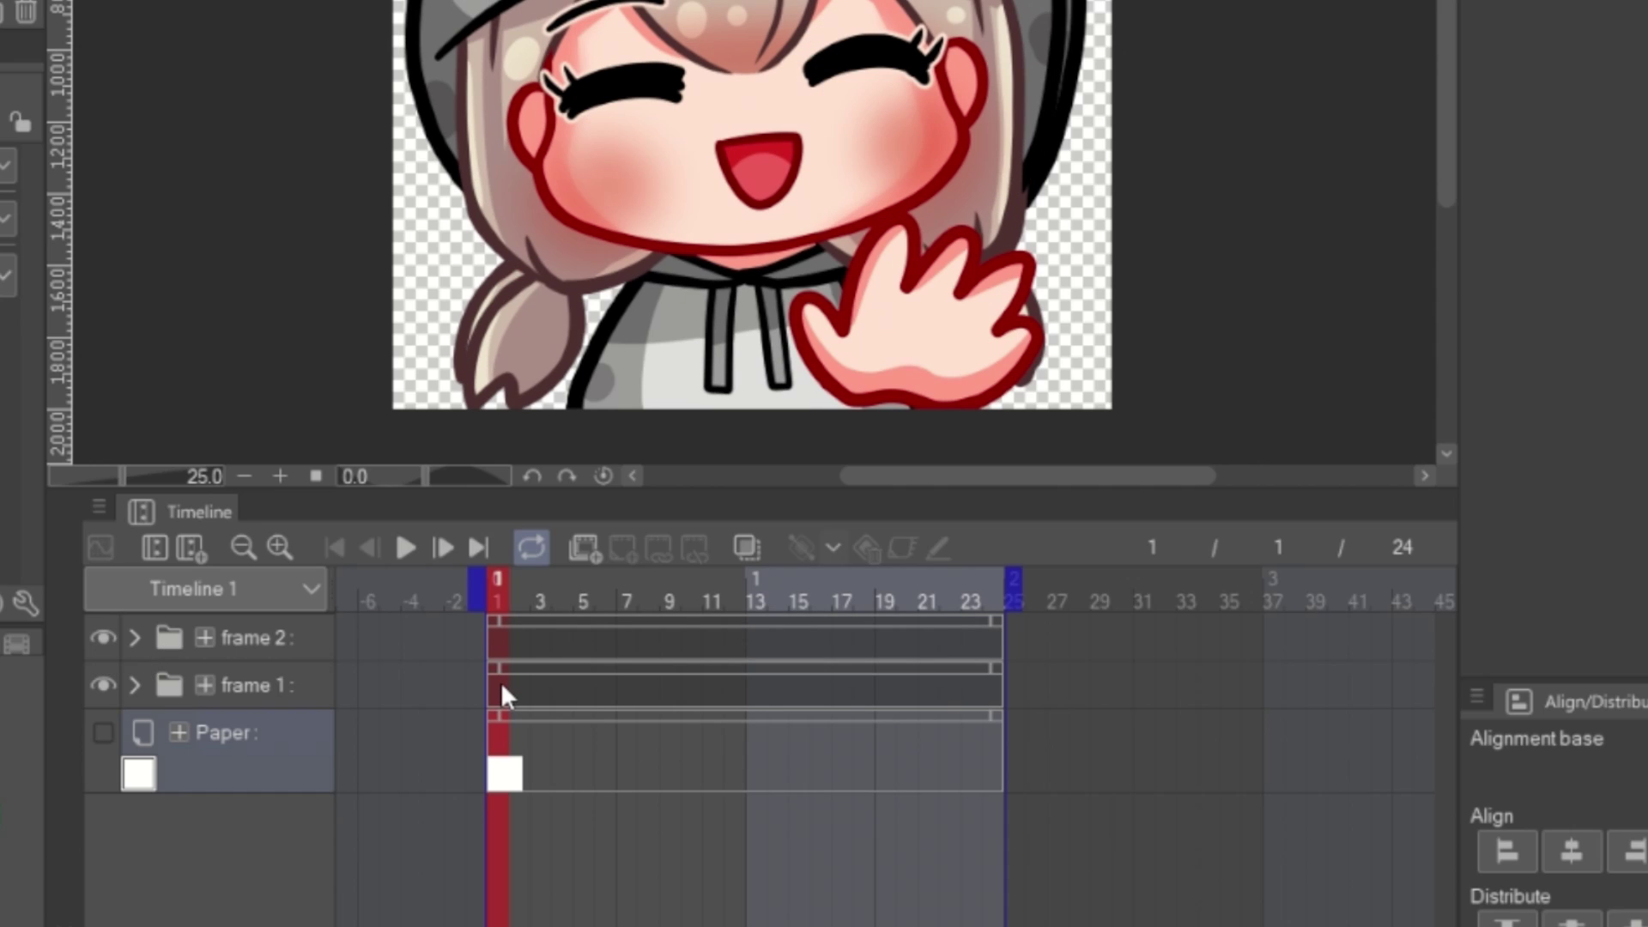
{"action": "left_click_drag", "start_coordinate": [1002, 674], "coordinate": [764, 694]}
{"action": "left_click_drag", "start_coordinate": [498, 626], "coordinate": [748, 639]}
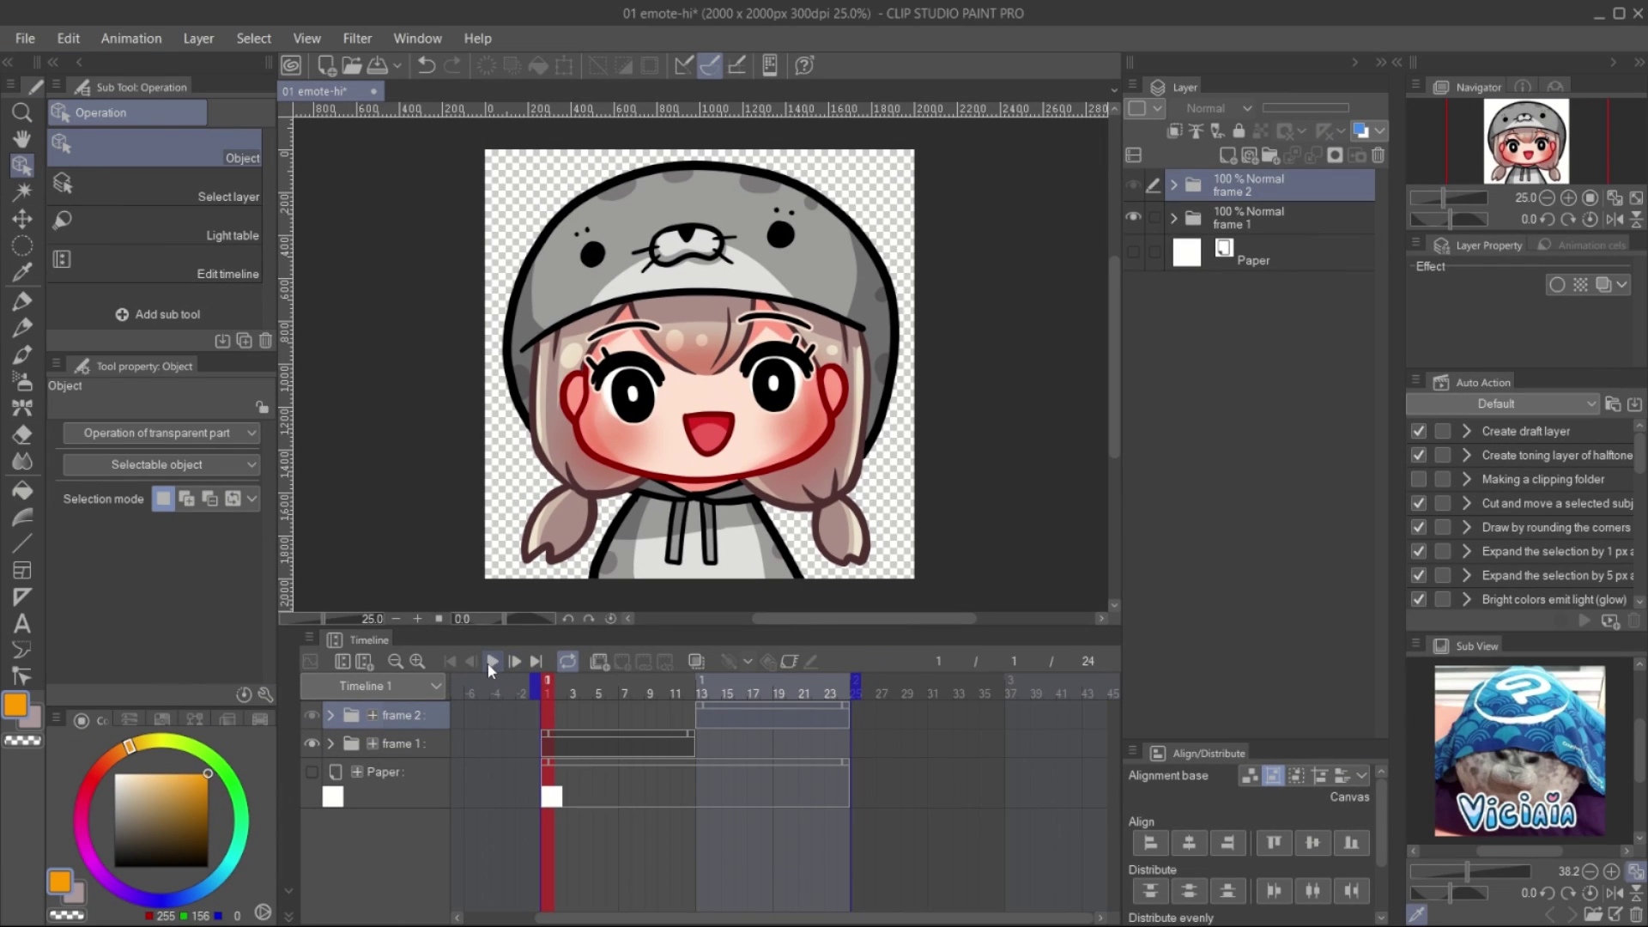
{"action": "left_click", "coordinate": [490, 663]}
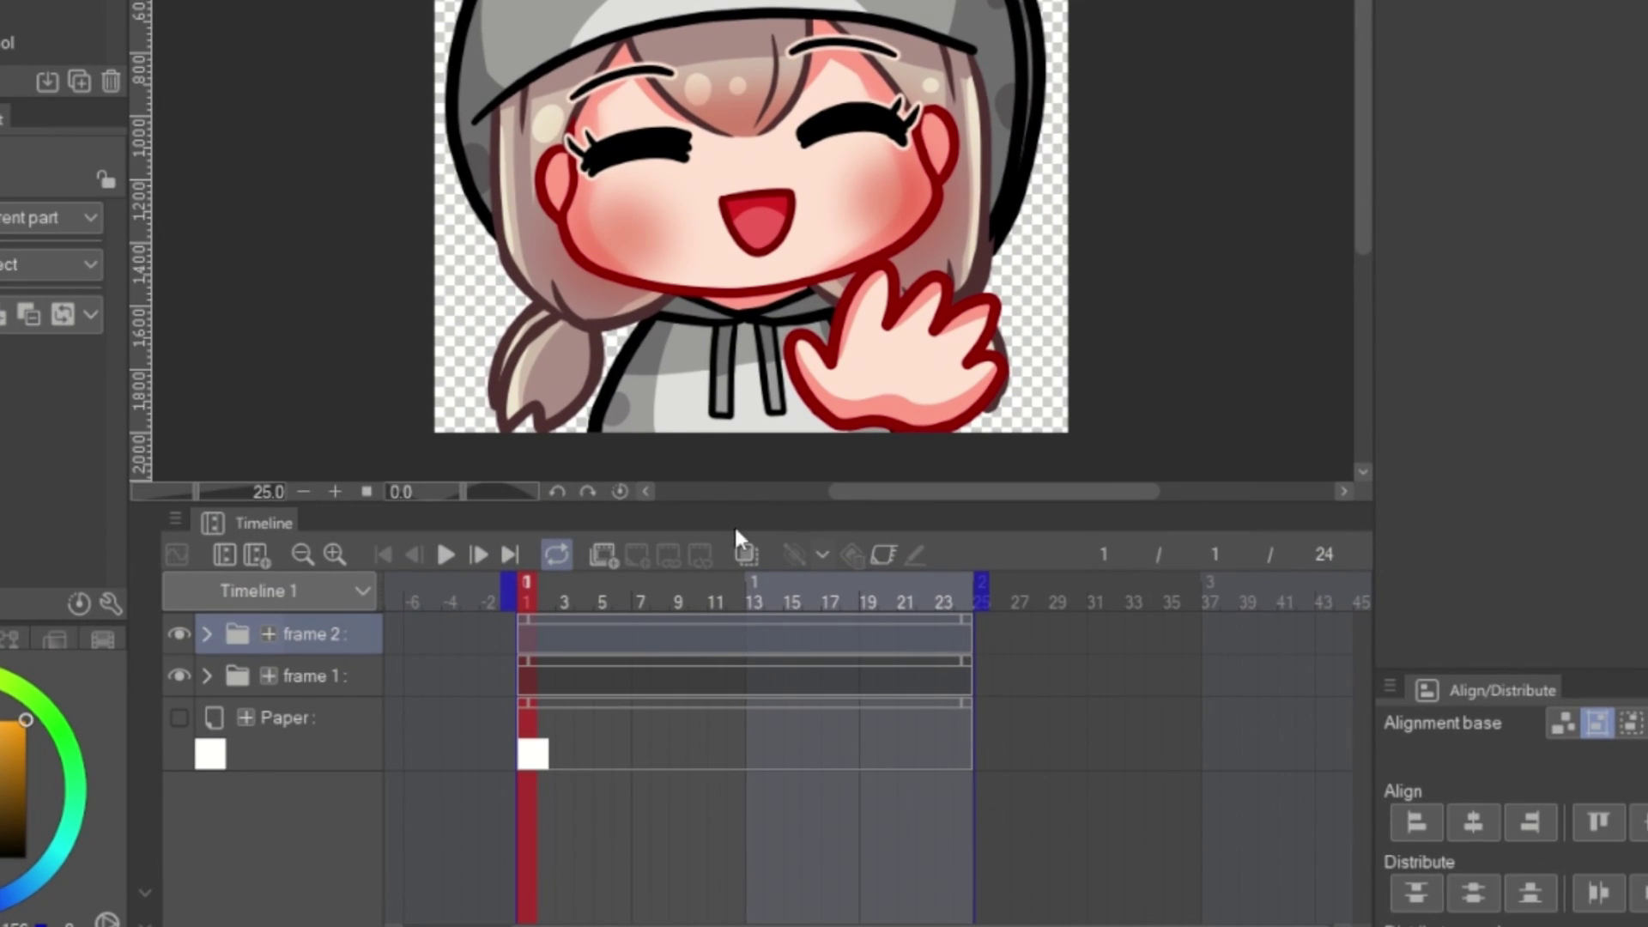
- Create a new animation folder and move the frame 1 and frame 2 folders into it
{"action": "left_click", "coordinate": [600, 558]}
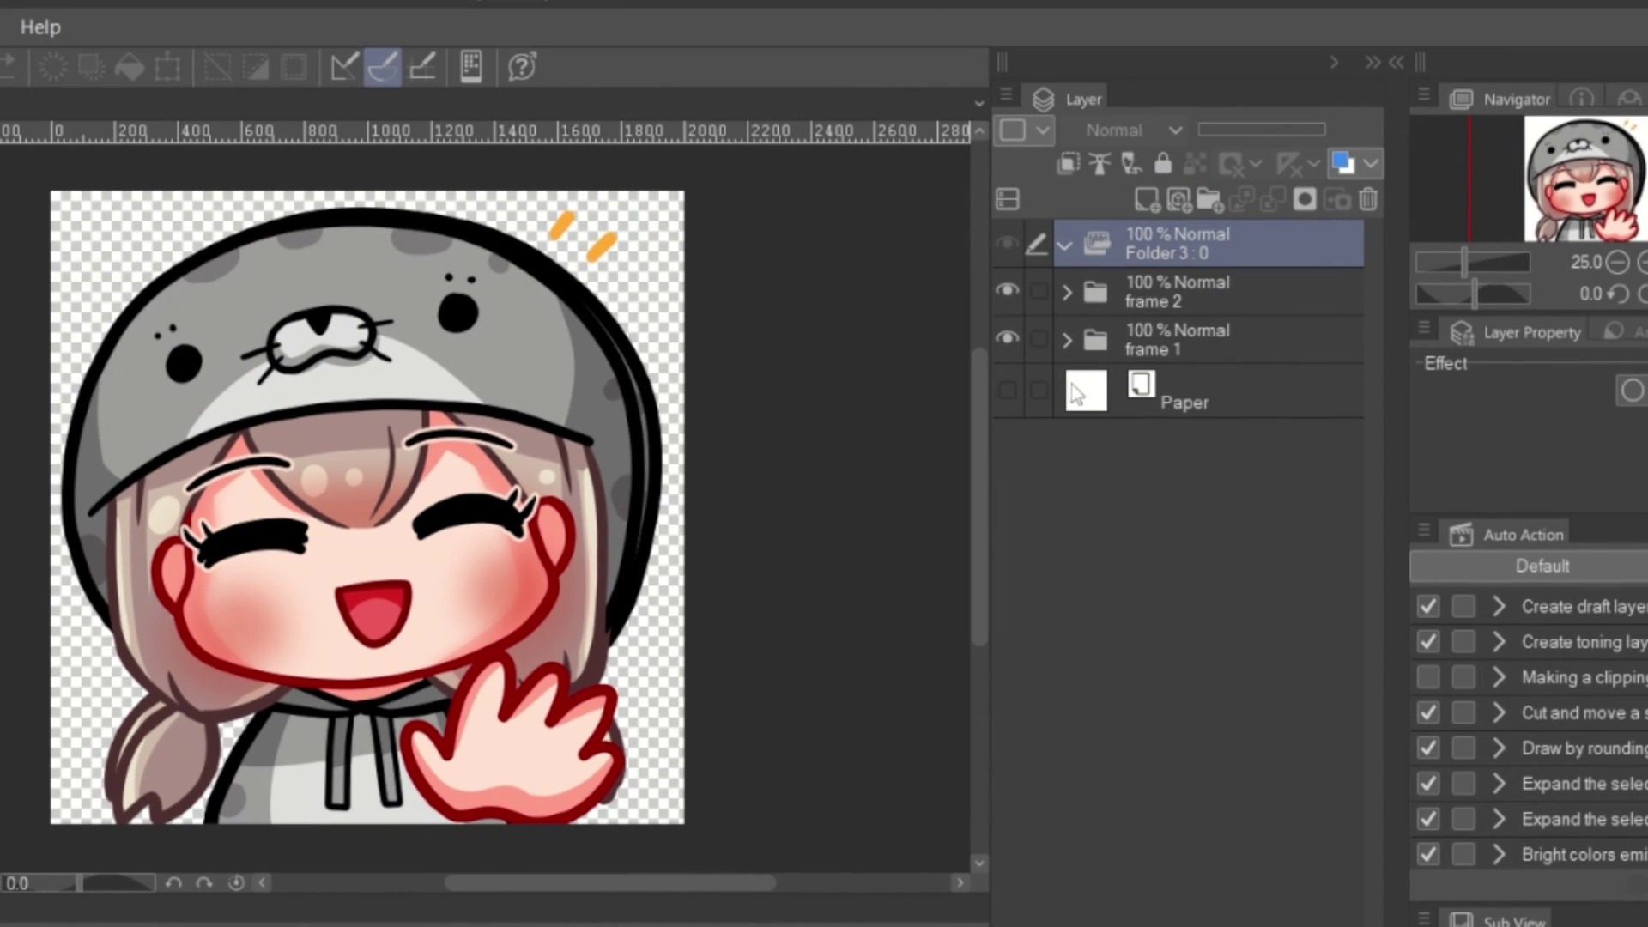
{"action": "left_click", "coordinate": [1174, 289]}
{"action": "left_click", "coordinate": [1181, 352], "text": "ctrl"}
{"action": "left_click_drag", "start_coordinate": [1174, 286], "coordinate": [1176, 235]}
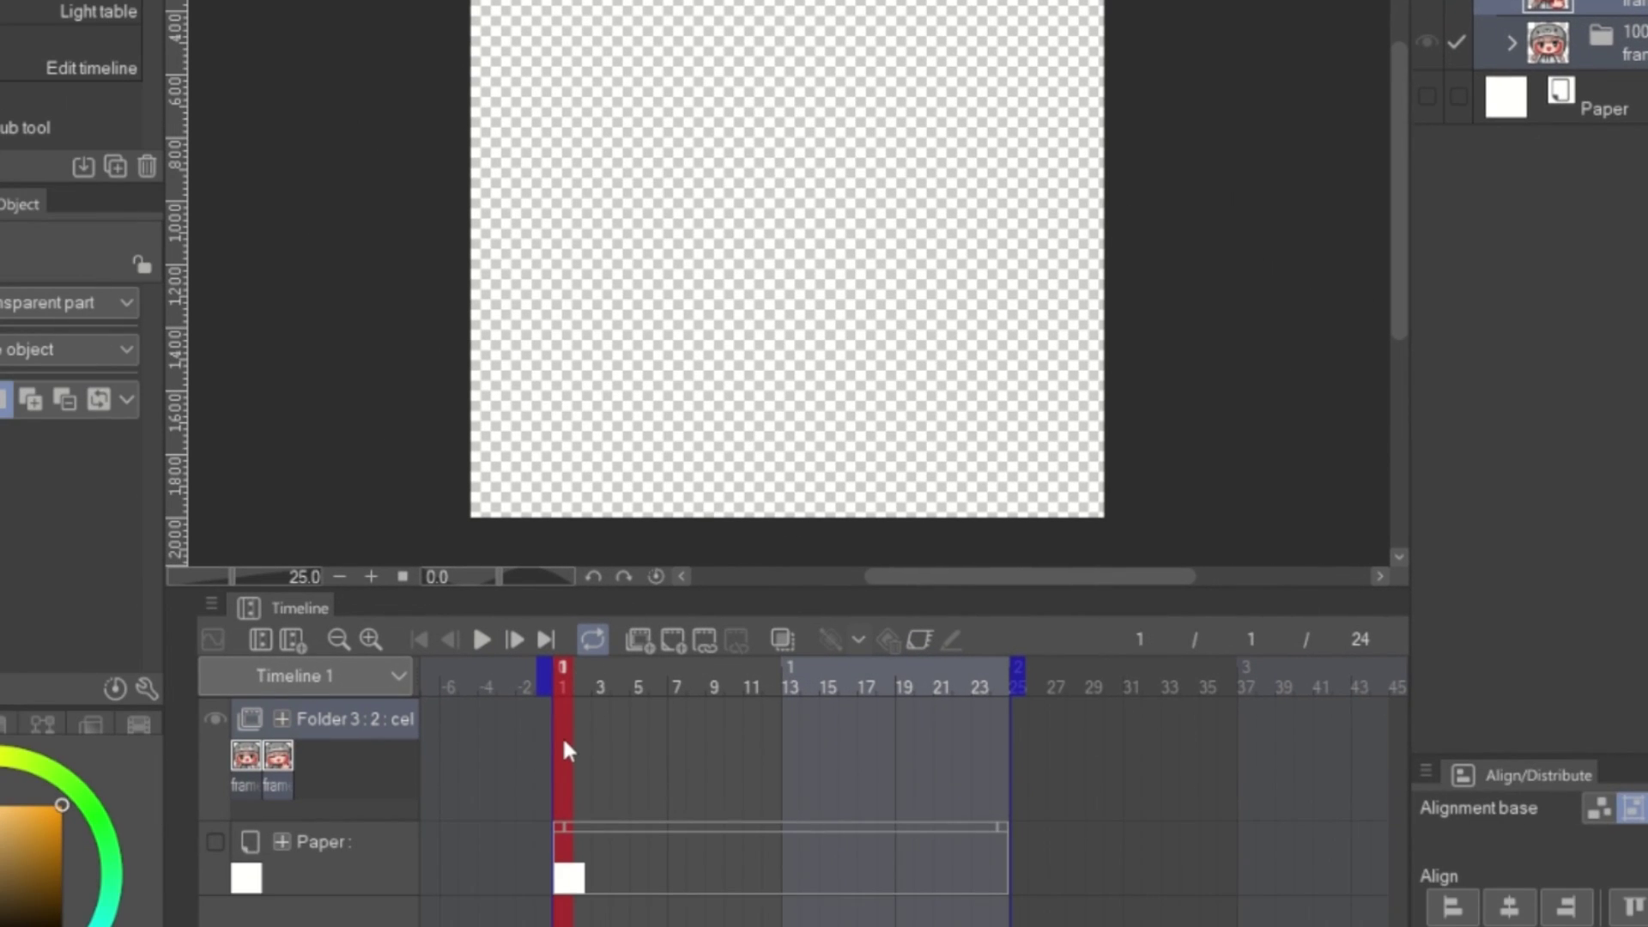
- Assign the frame 1 cel to timeline frame 1 and the frame 2 cel to timeline frame 13, and play the animation
{"action": "right_click", "coordinate": [563, 734]}
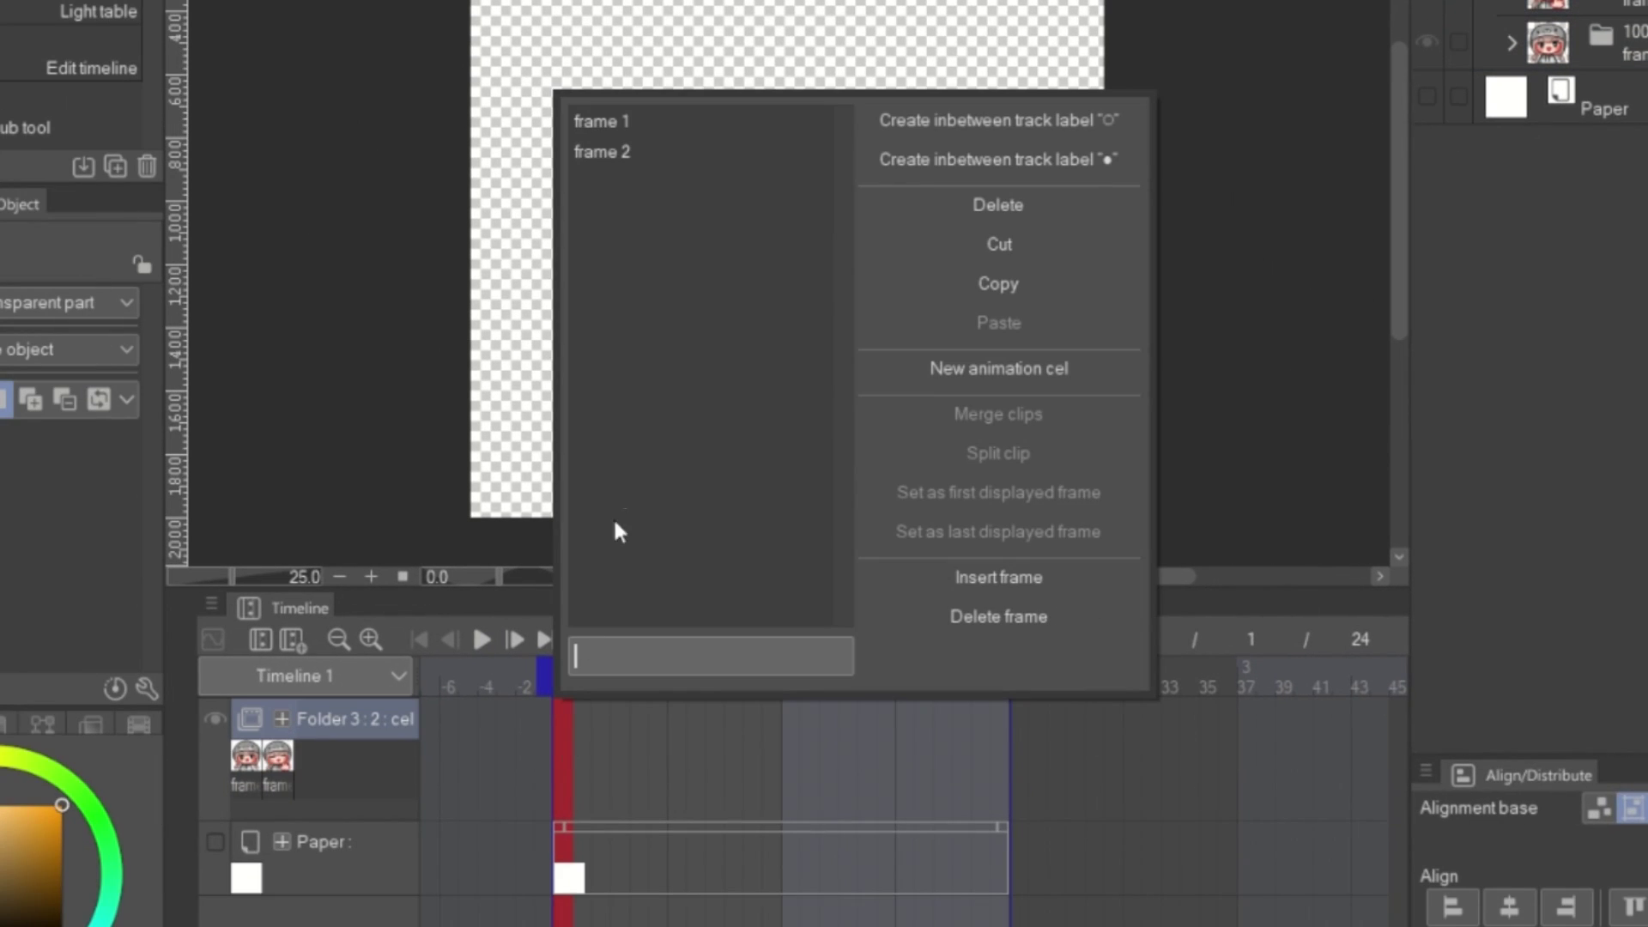
{"action": "left_click", "coordinate": [649, 126]}
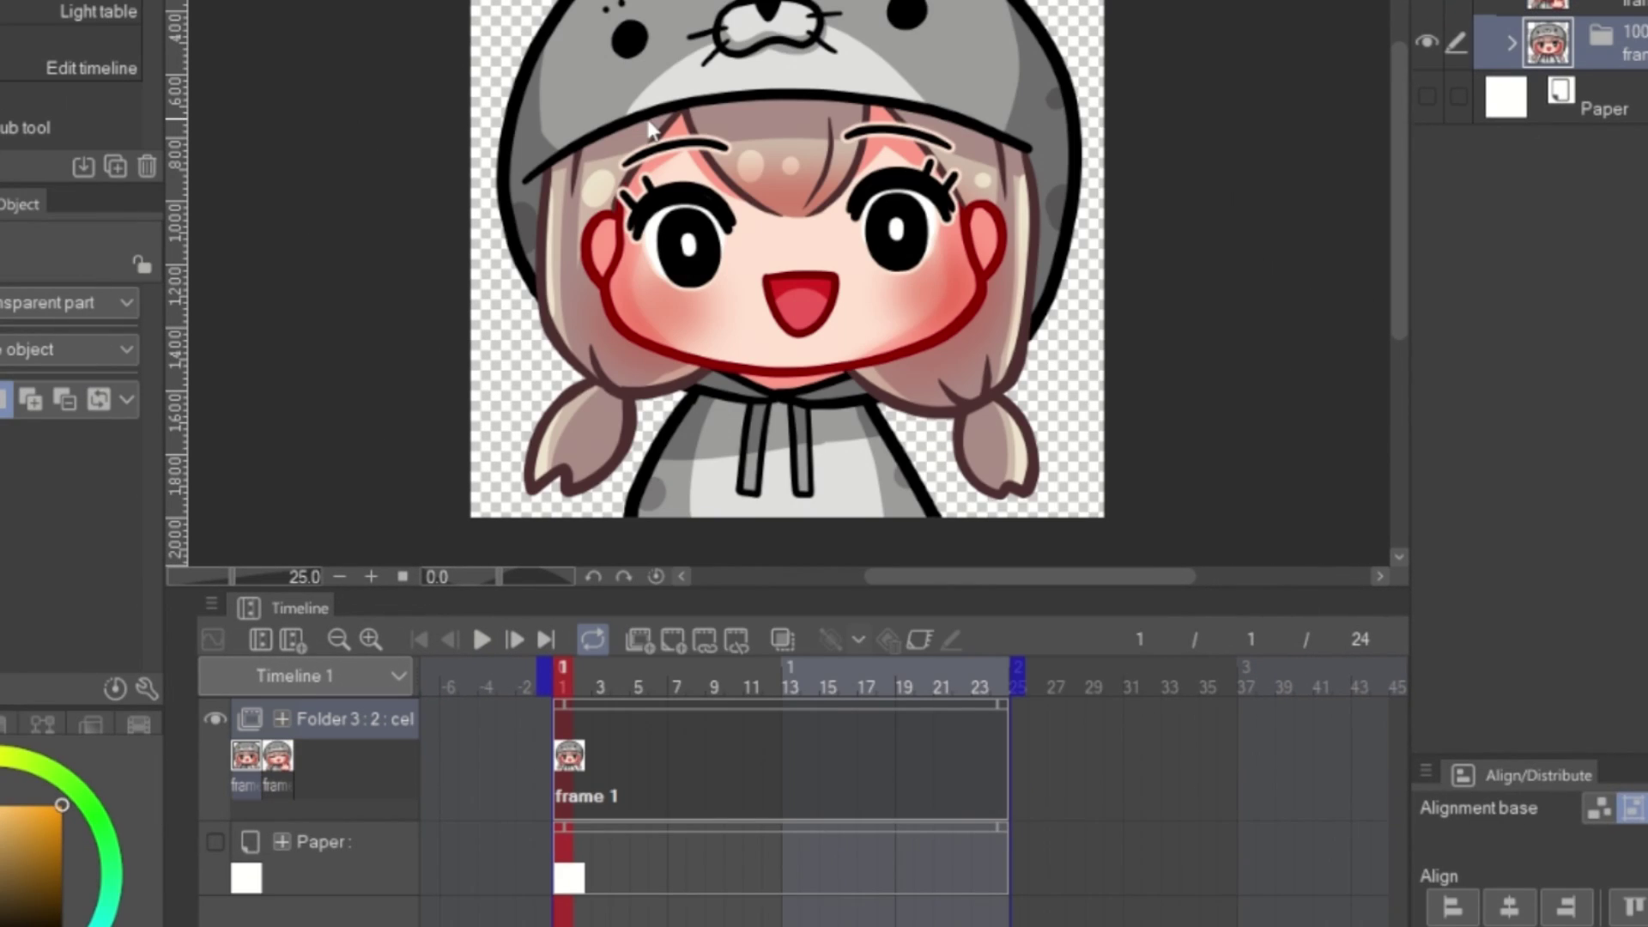
{"action": "left_click", "coordinate": [790, 760]}
{"action": "right_click", "coordinate": [791, 761]}
{"action": "left_click", "coordinate": [867, 151]}
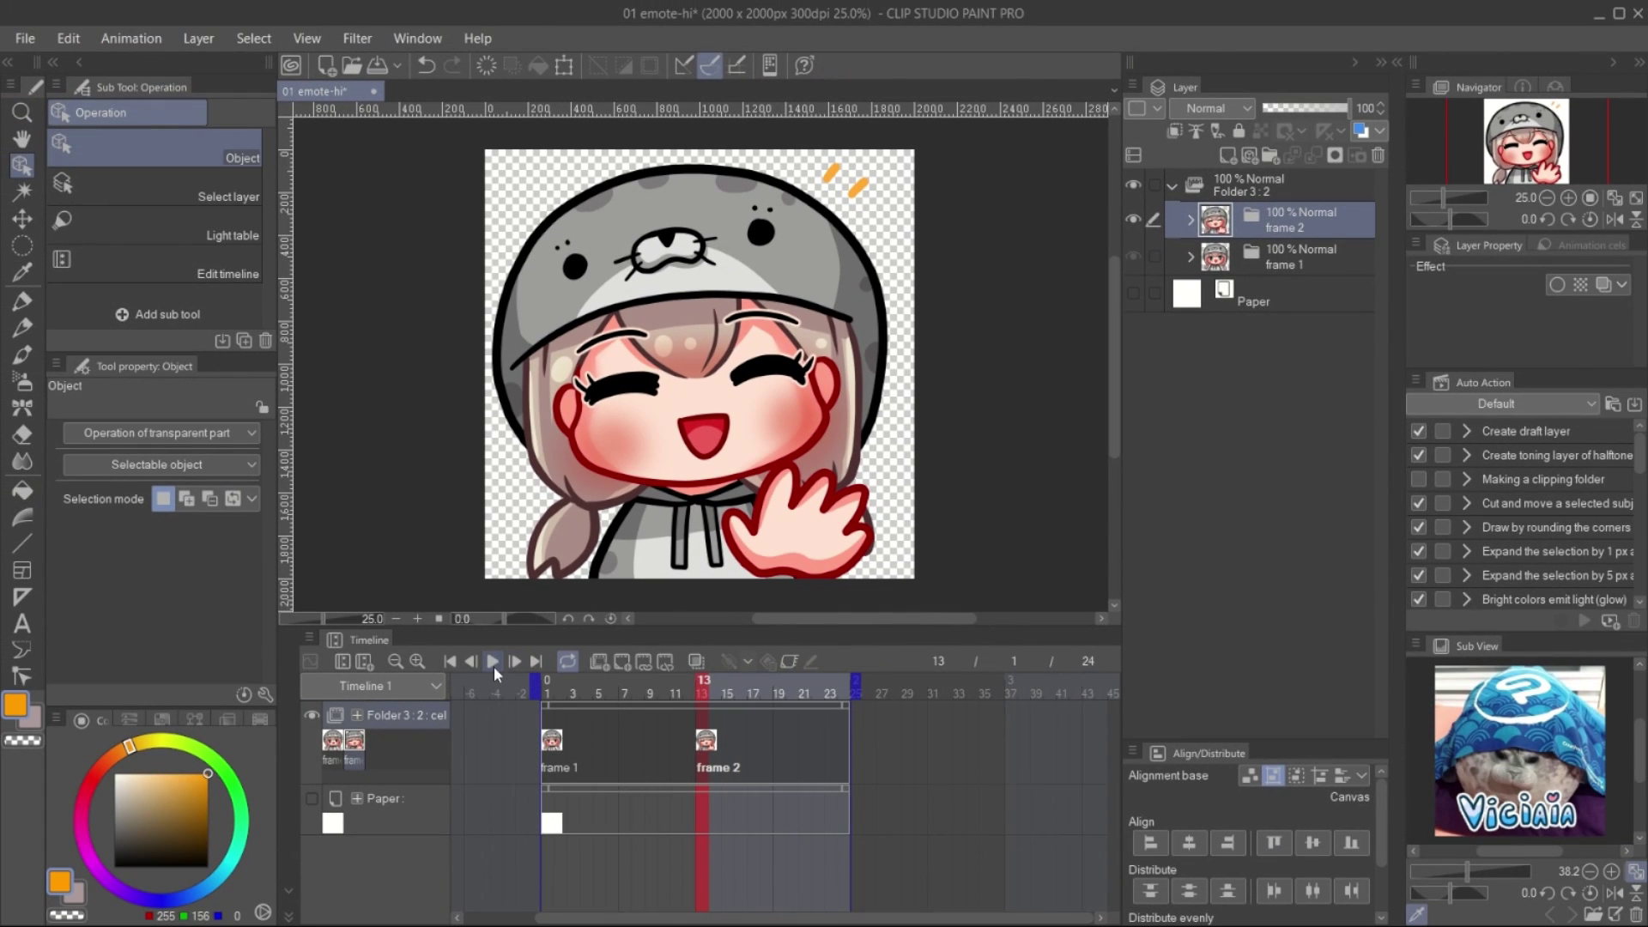
{"action": "left_click", "coordinate": [493, 667]}
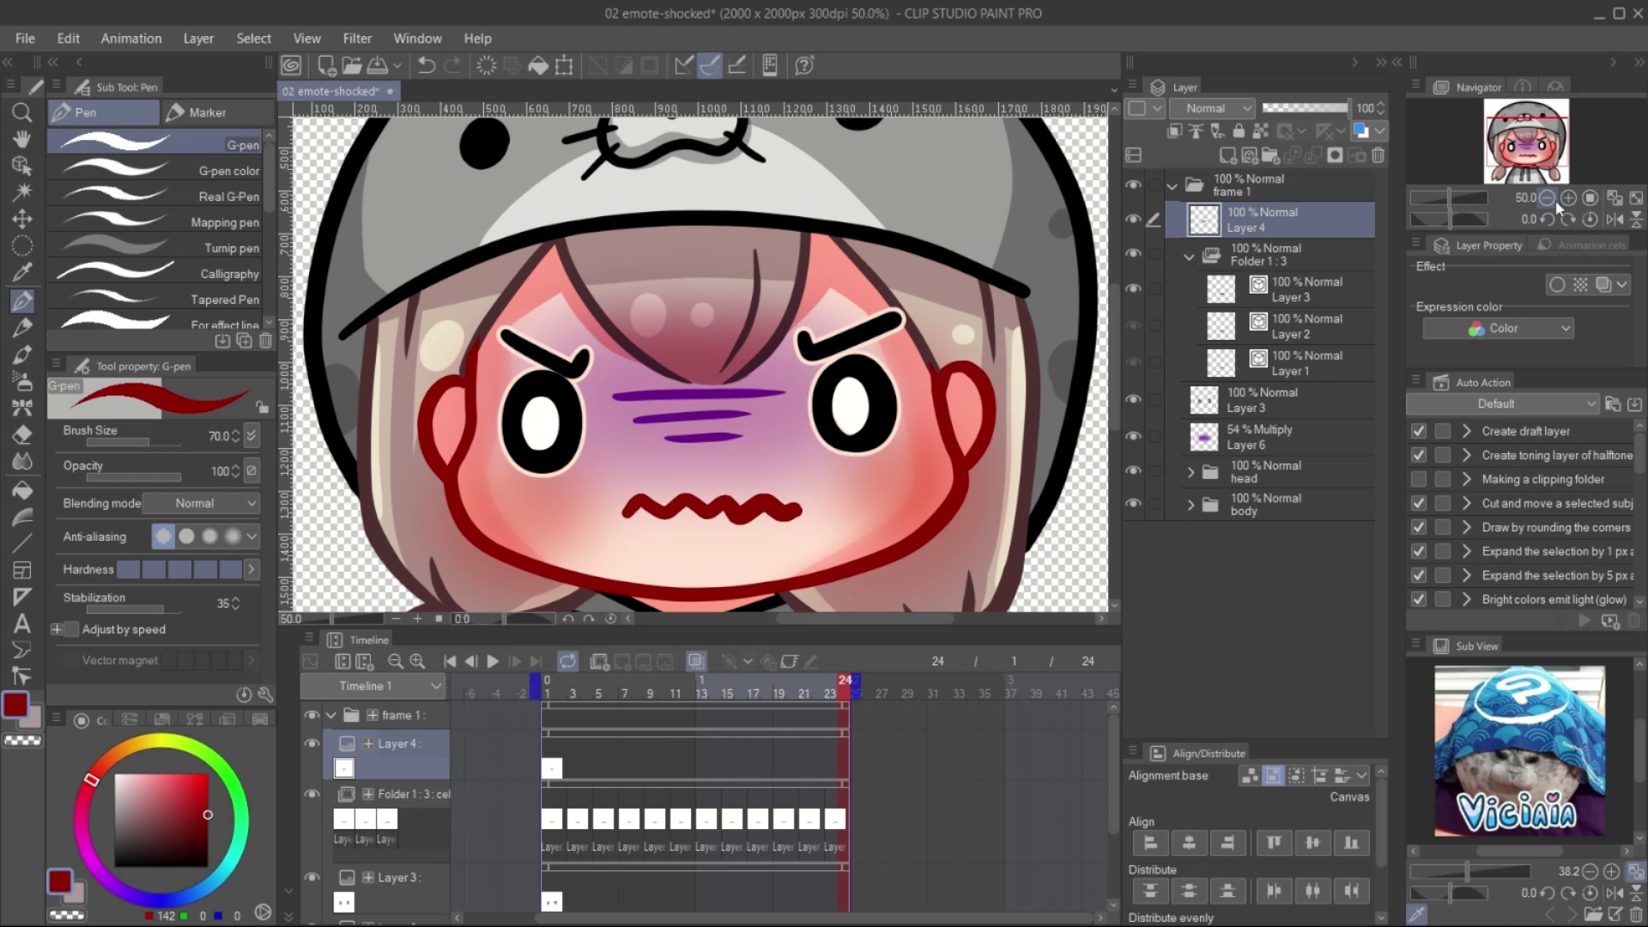
- Play back the shocked emote's animation with the whole drawing in view, and stop it
{"action": "scroll", "coordinate": [717, 436], "scroll_direction": "down", "scroll_amount": 3}
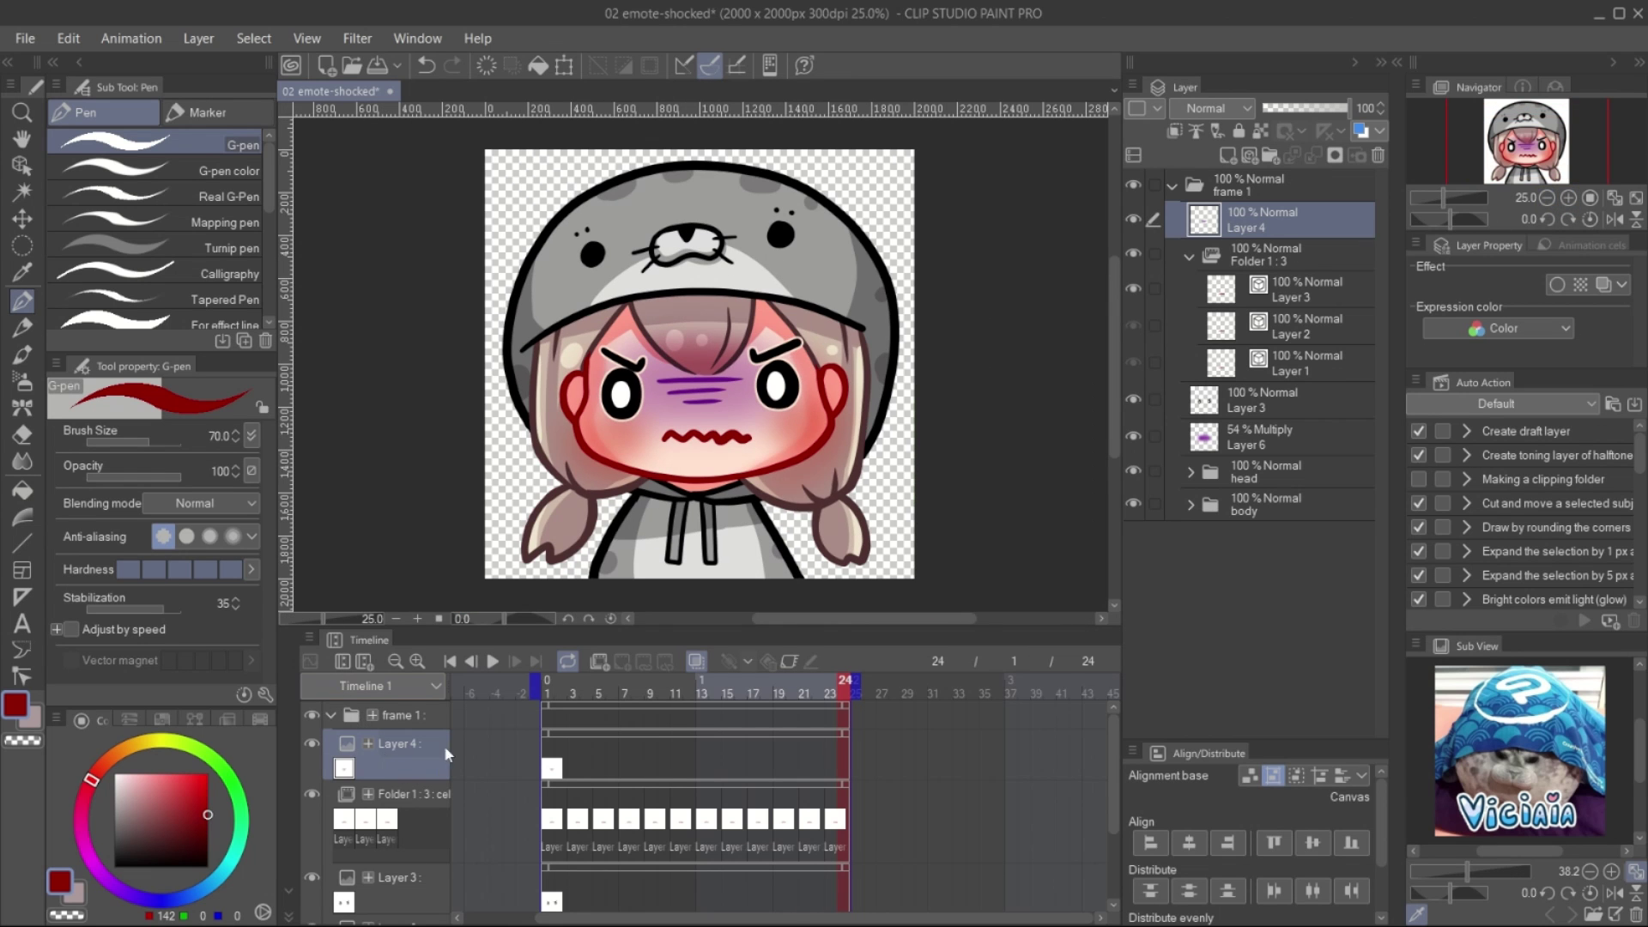
{"action": "left_click", "coordinate": [492, 663]}
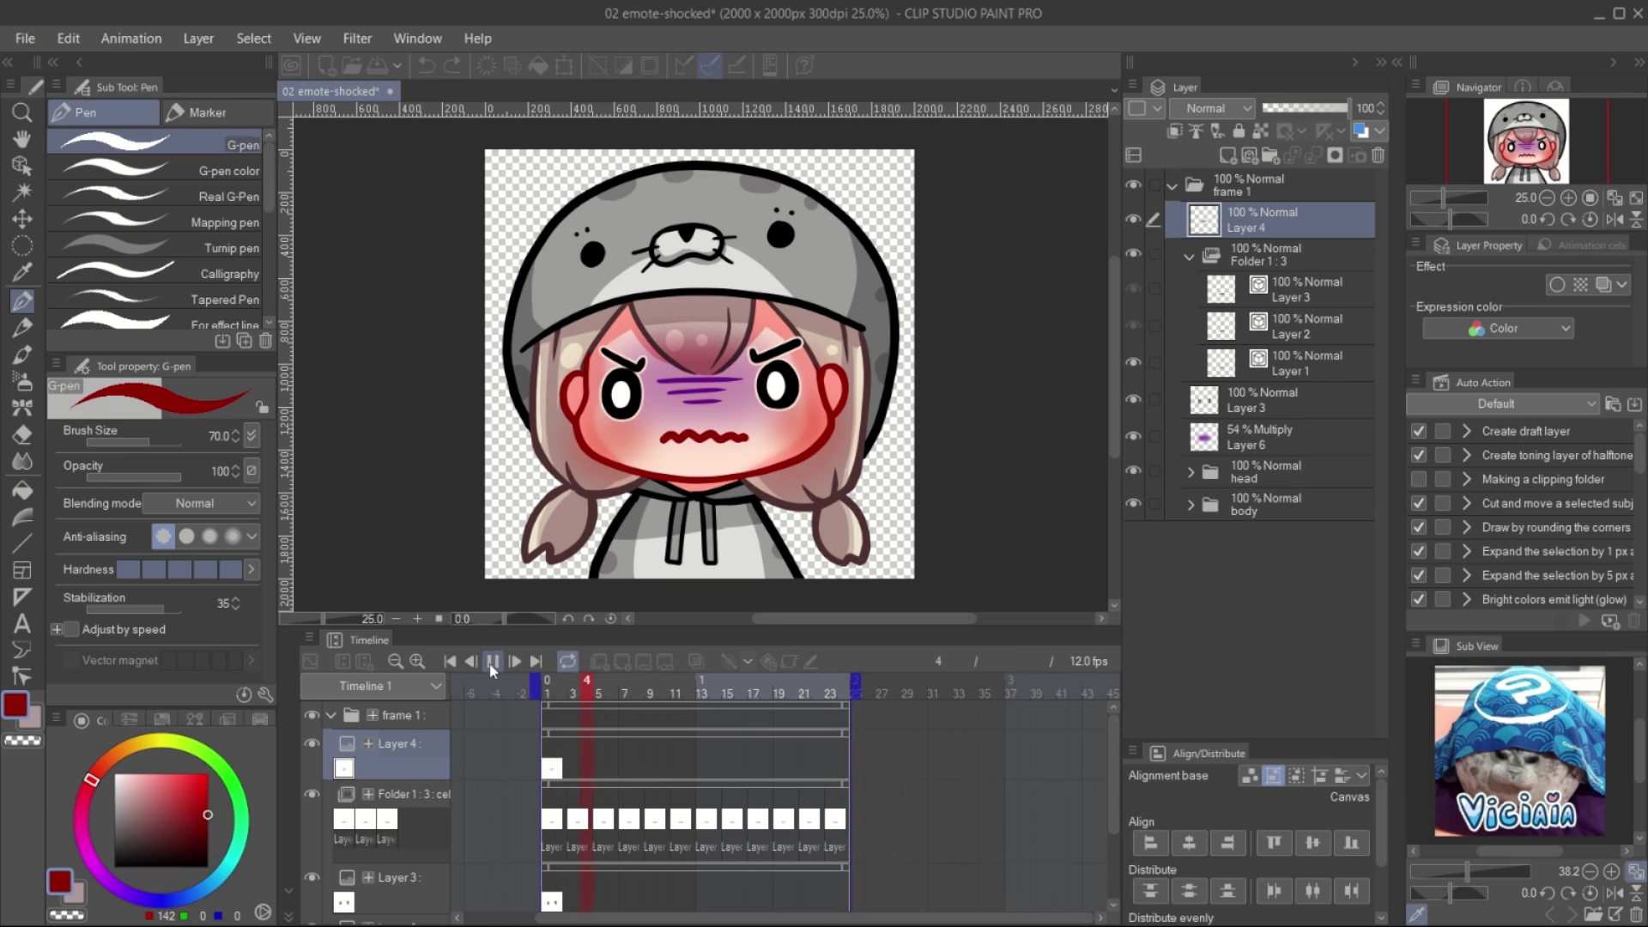
{"action": "left_click", "coordinate": [493, 663]}
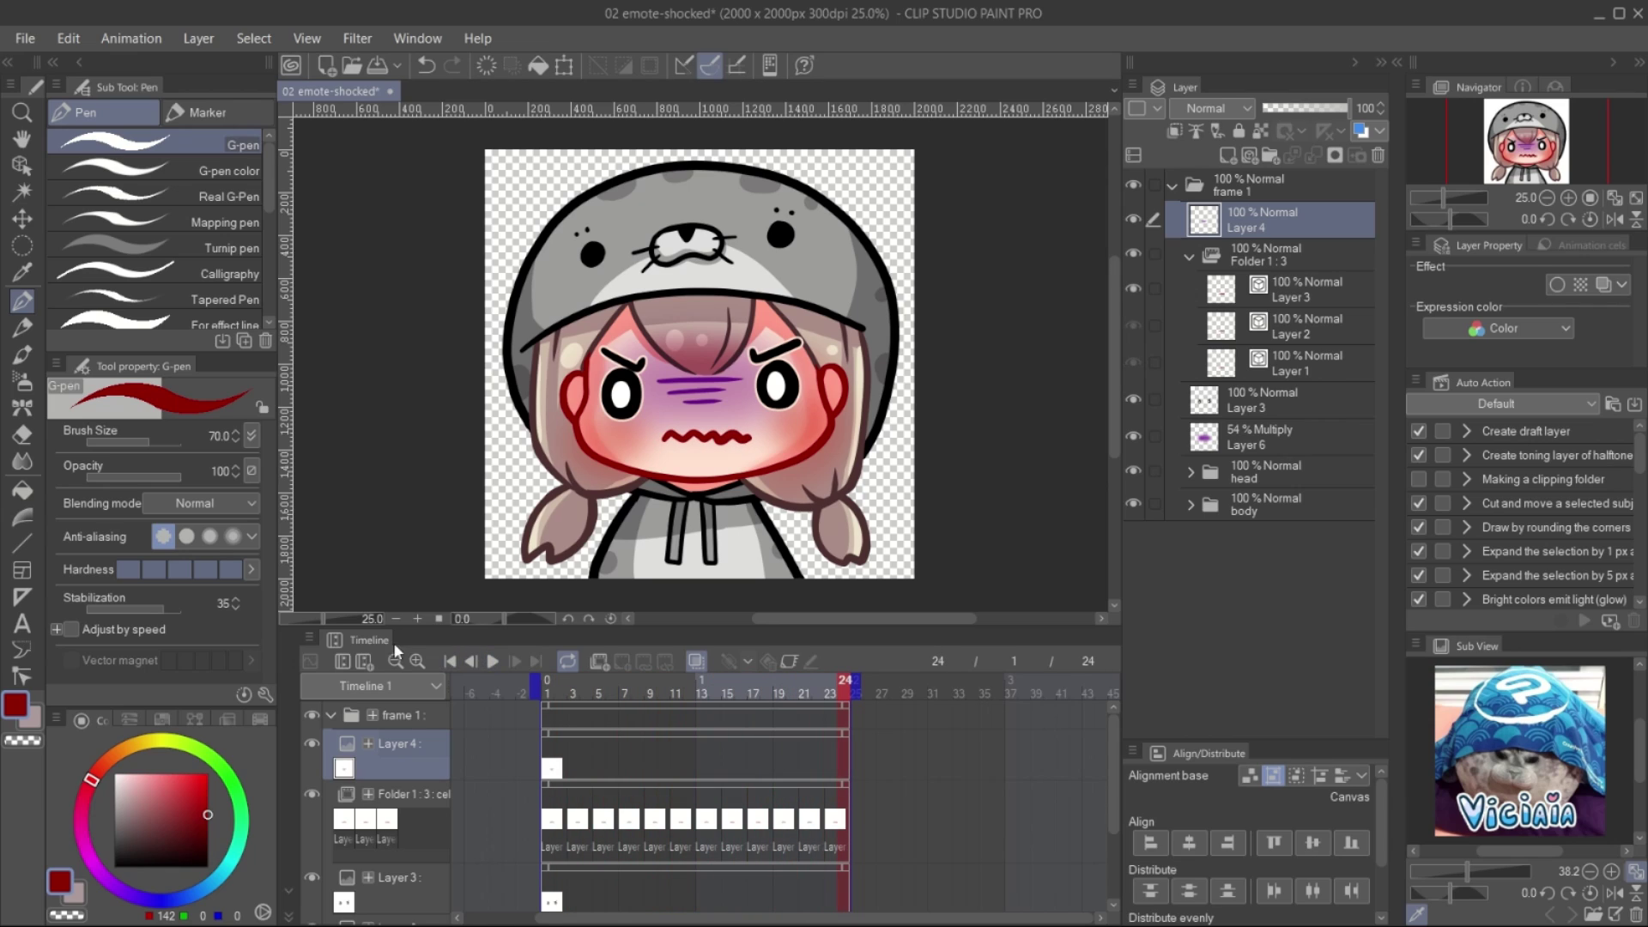
- Return to timeline frame 1, add a 2D camera folder at the top of the layer stack, and put the frame 1 folder inside it
{"action": "left_click", "coordinate": [549, 697]}
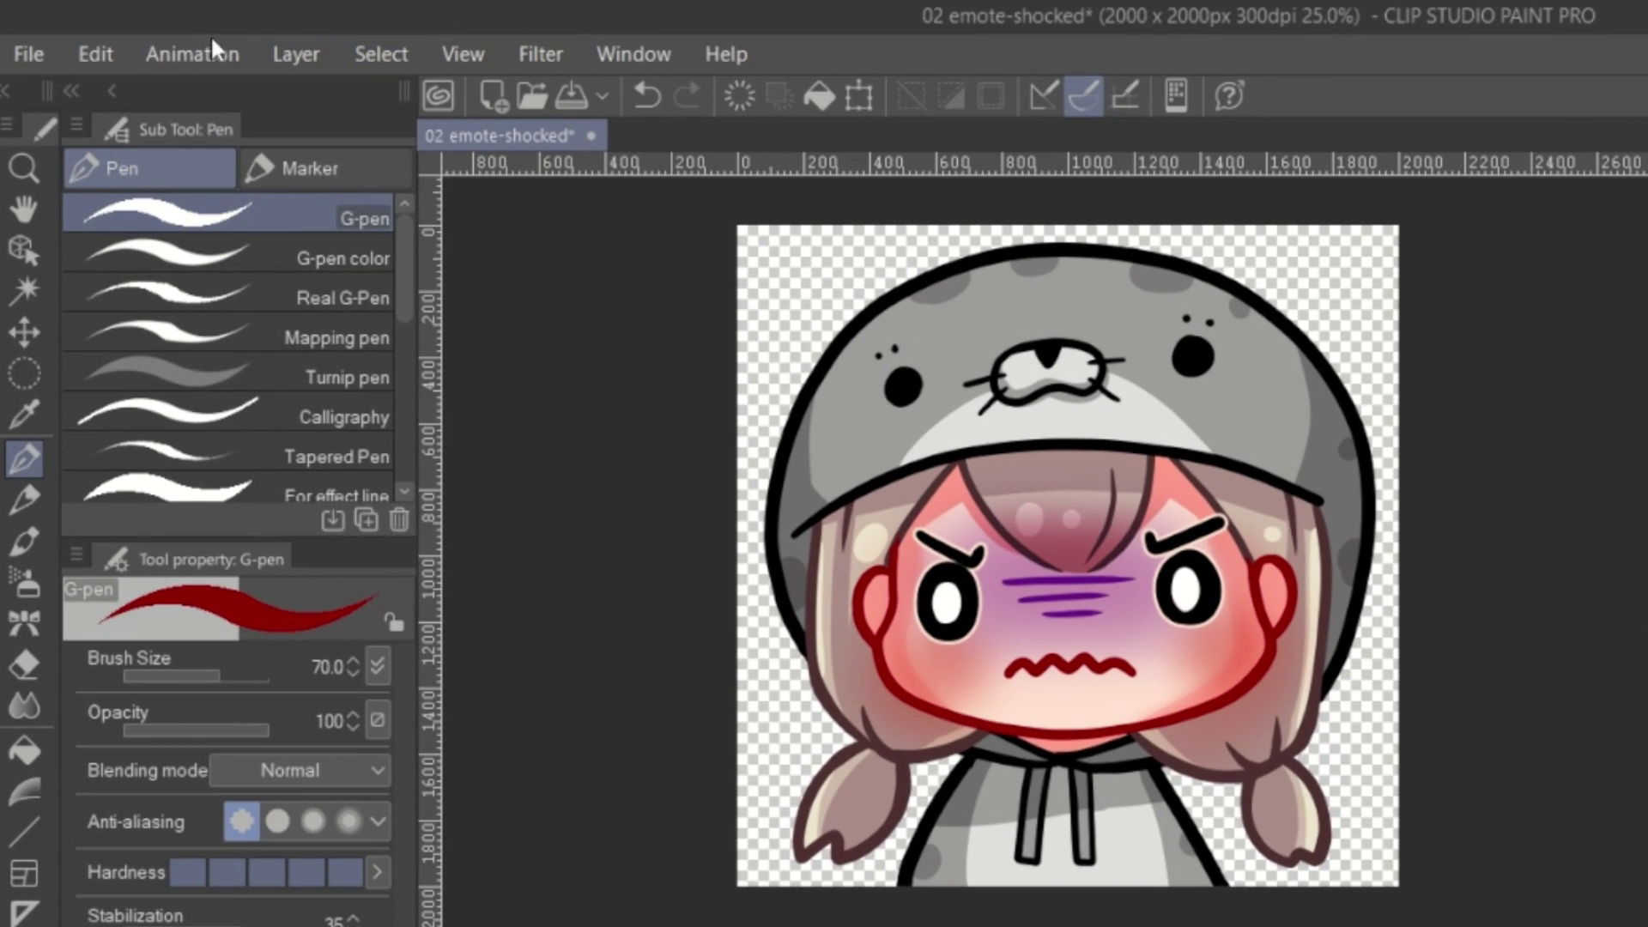
{"action": "left_click", "coordinate": [137, 35]}
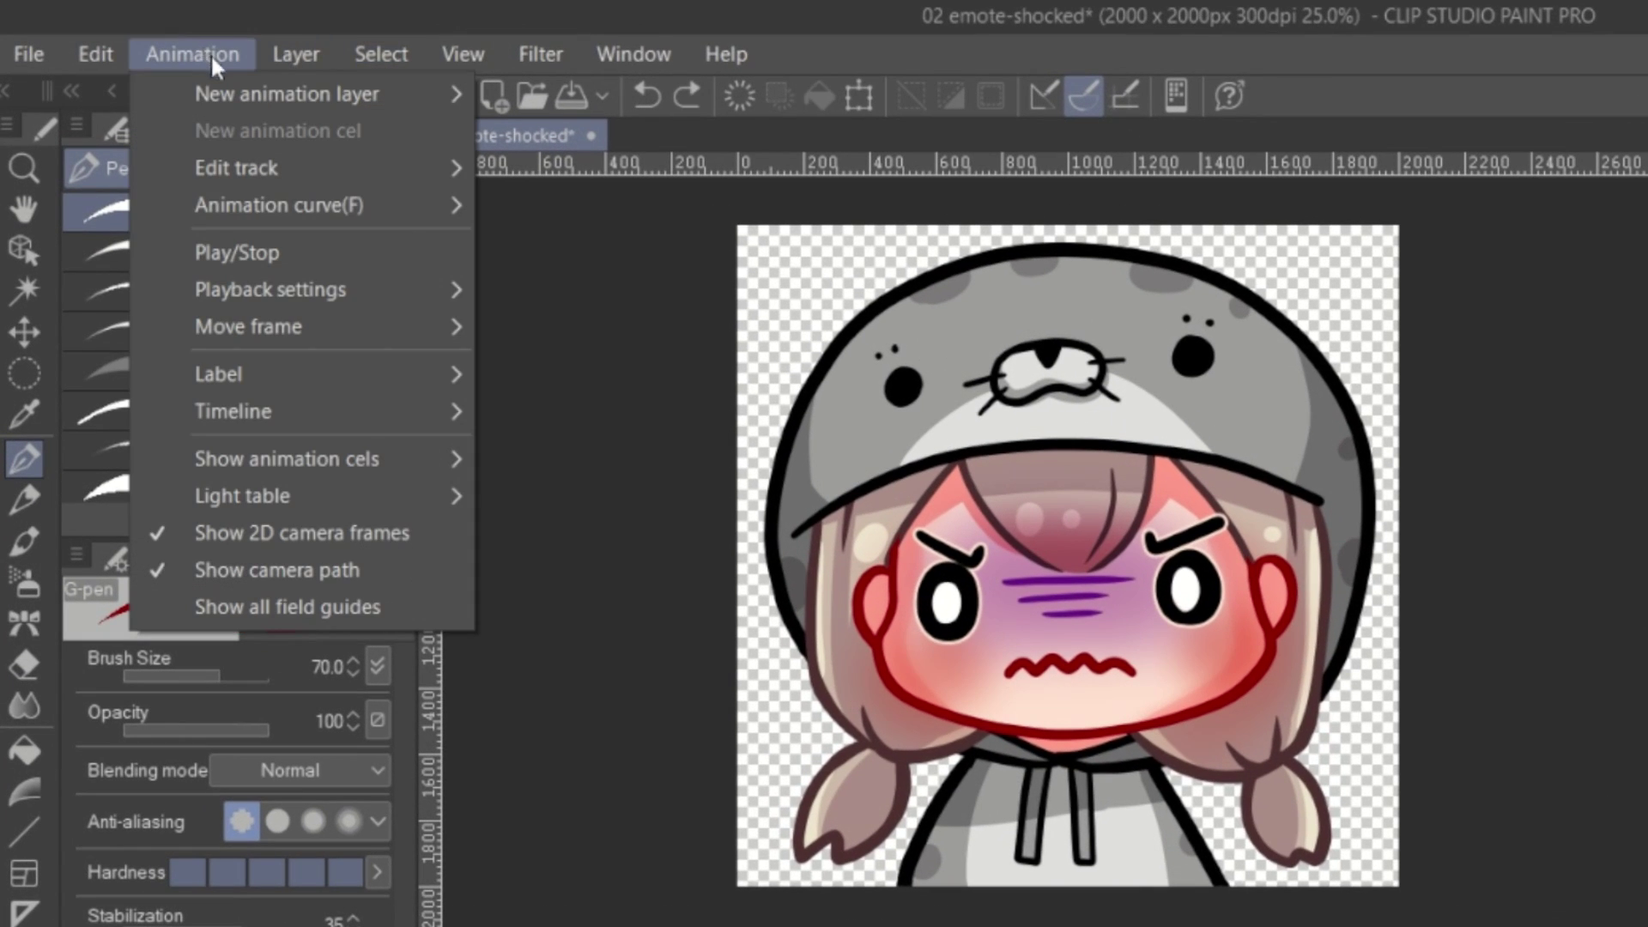
{"action": "mouse_move", "coordinate": [230, 93]}
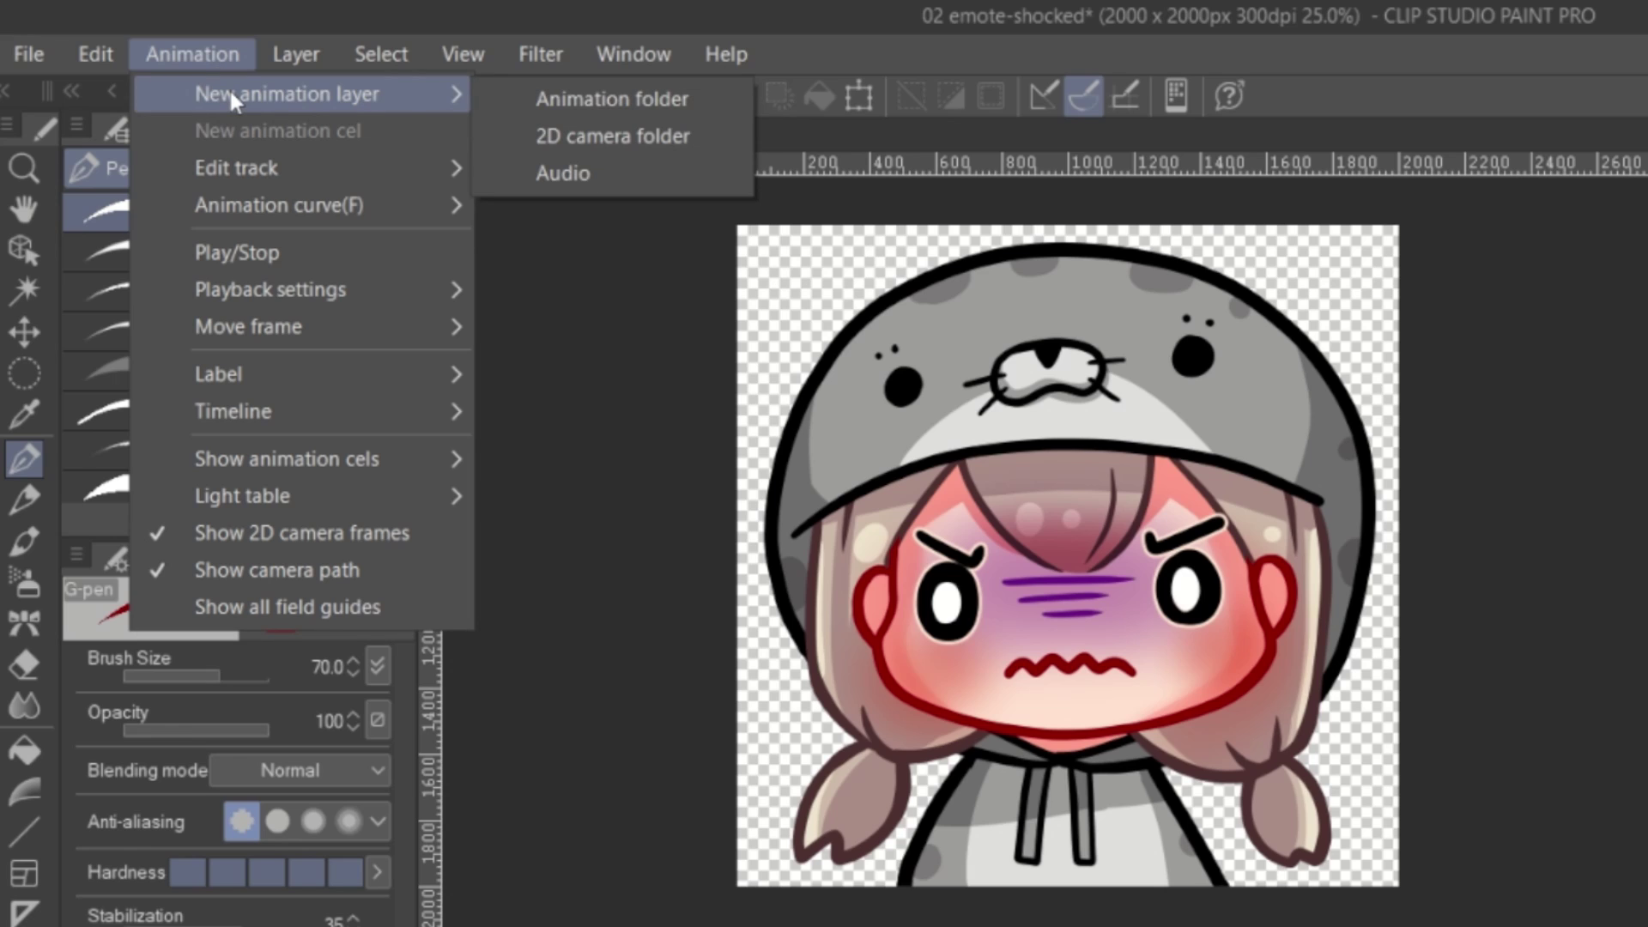
{"action": "left_click", "coordinate": [601, 137]}
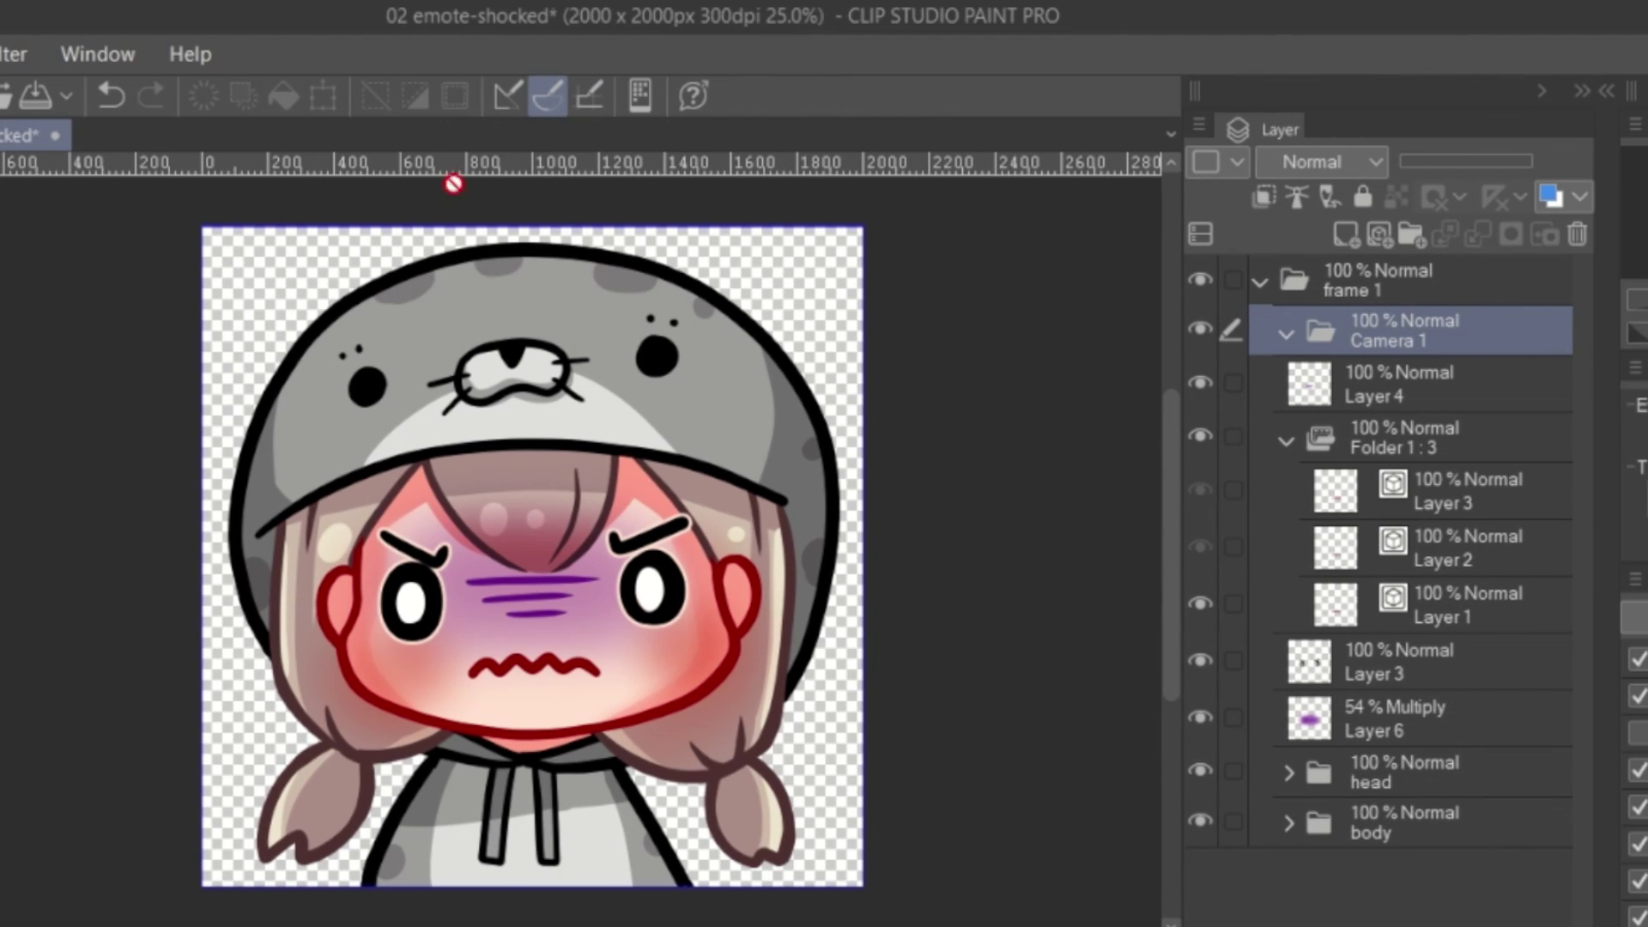
{"action": "left_click_drag", "start_coordinate": [1390, 330], "coordinate": [1377, 257]}
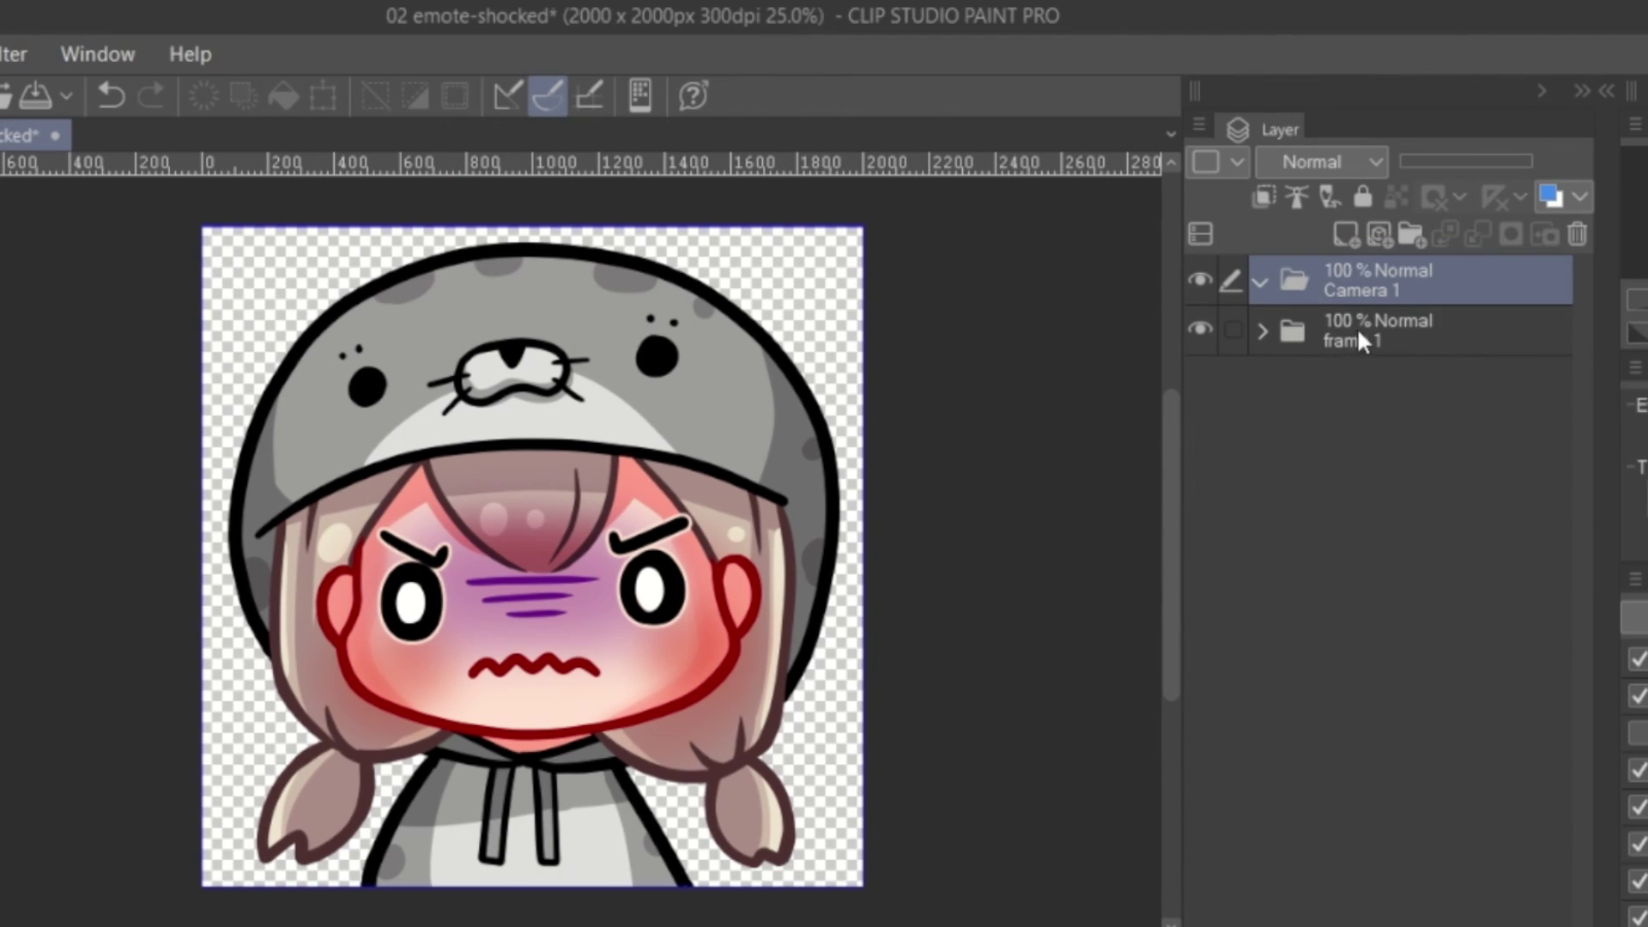
{"action": "mouse_move", "coordinate": [1357, 322]}
{"action": "left_mouse_down"}
{"action": "mouse_move", "coordinate": [1356, 280]}
{"action": "mouse_move", "coordinate": [1348, 291]}
{"action": "left_mouse_up"}
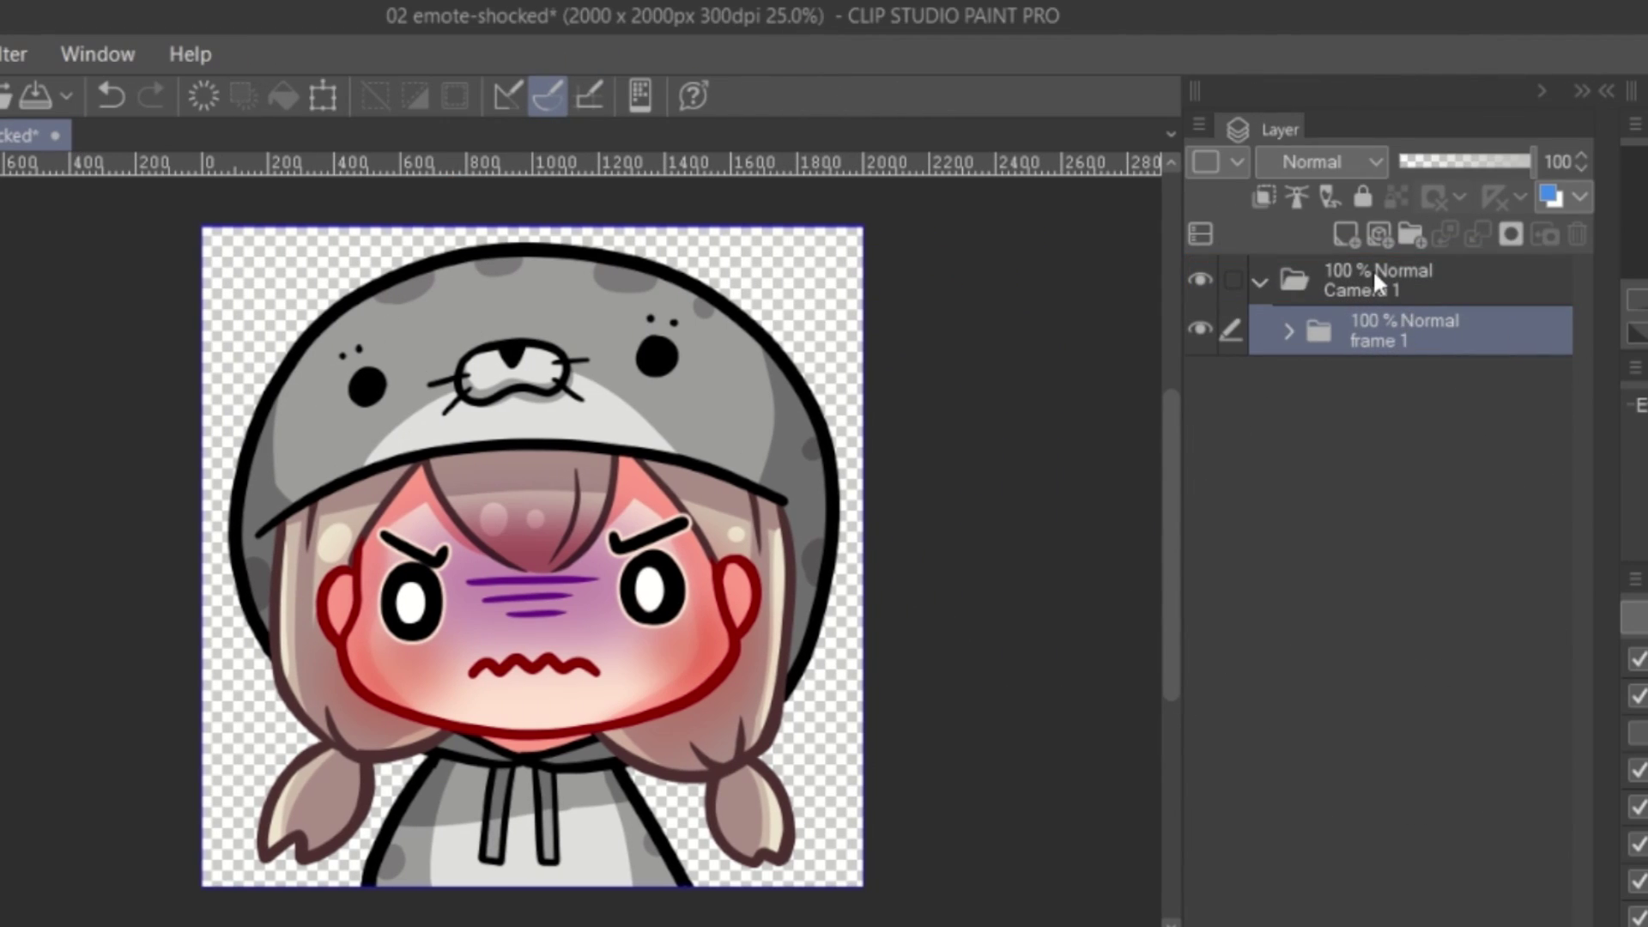
- Add smooth-interpolation keyframes to the Camera 1 track at timeline frames 1 and 24
{"action": "left_click", "coordinate": [1373, 269]}
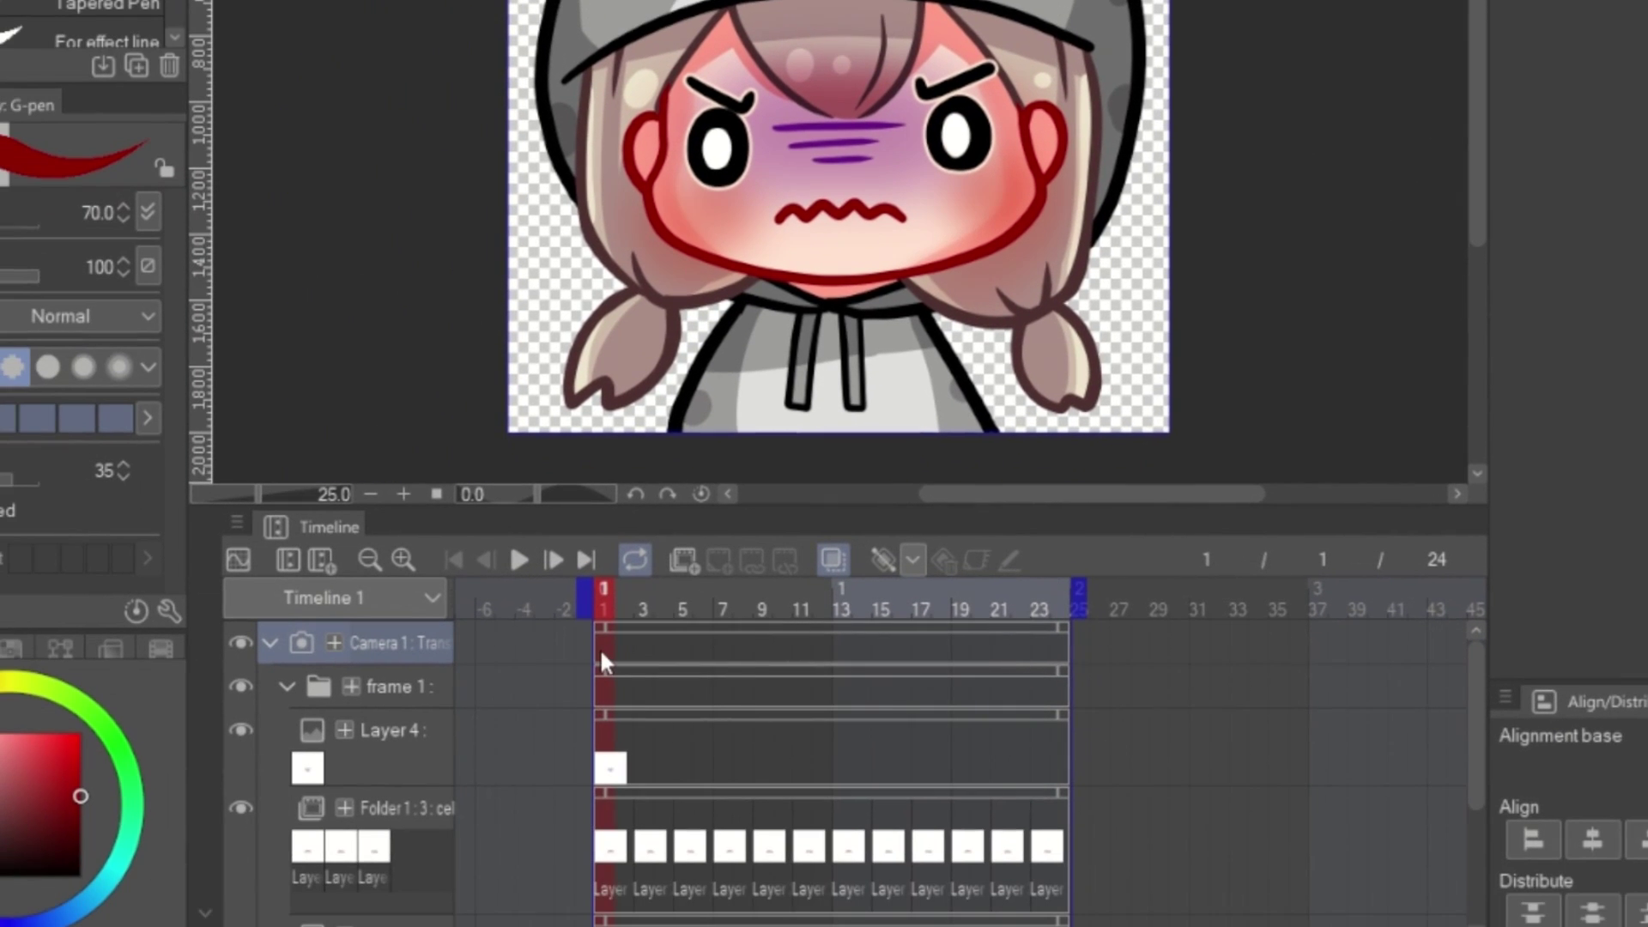
{"action": "left_click", "coordinate": [912, 560]}
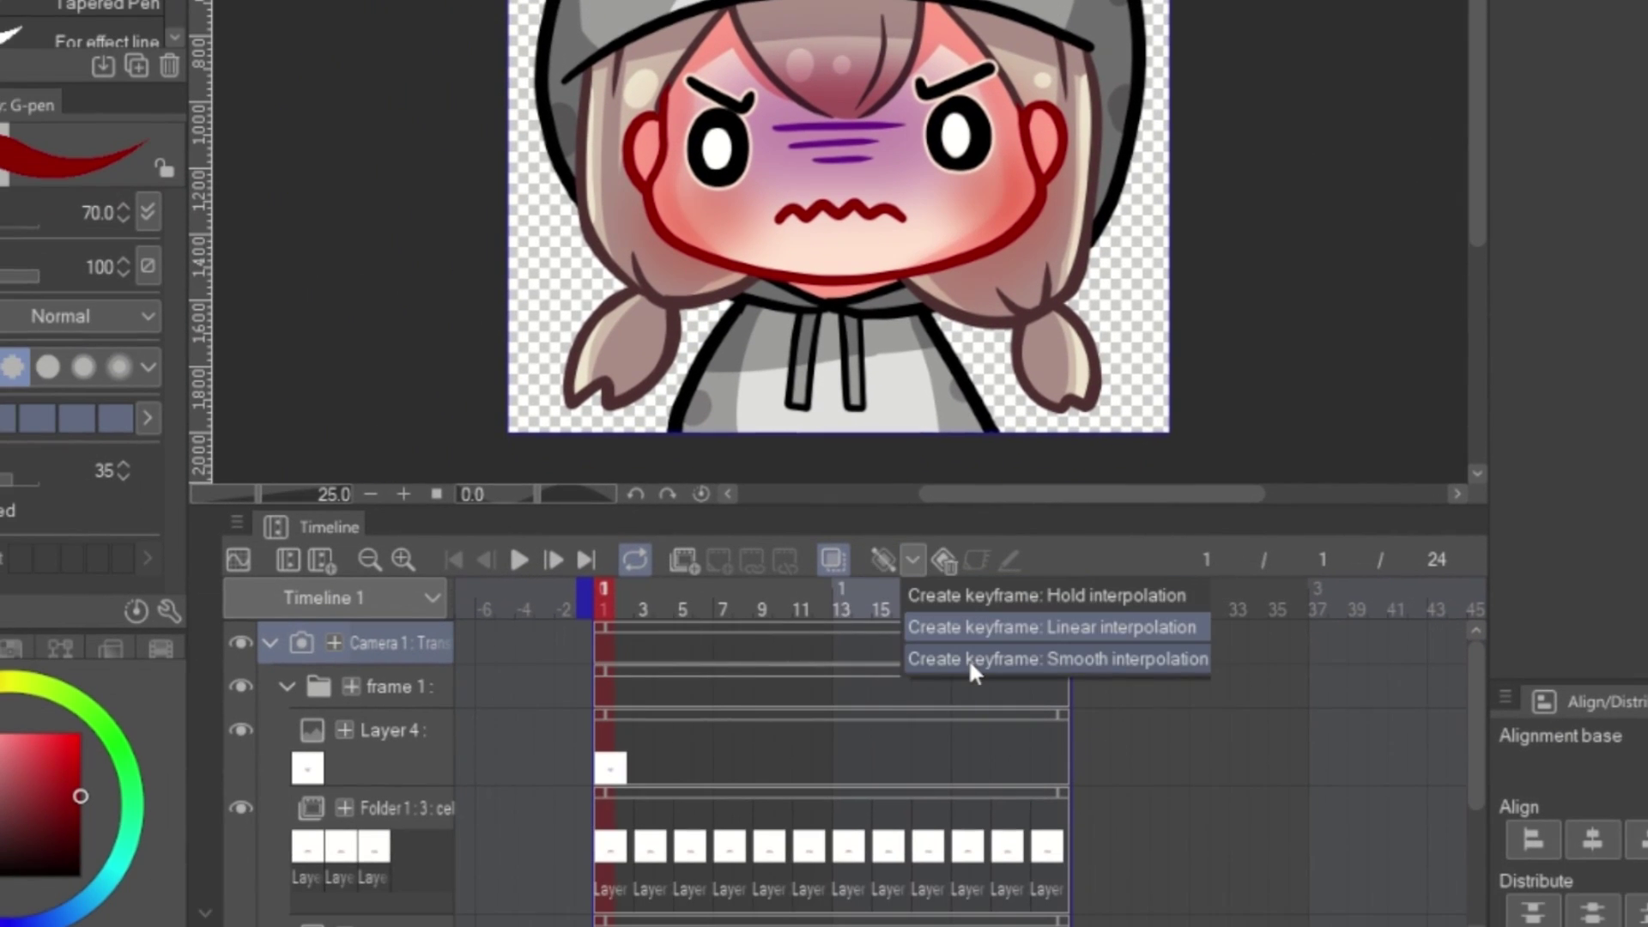
{"action": "left_click", "coordinate": [968, 657]}
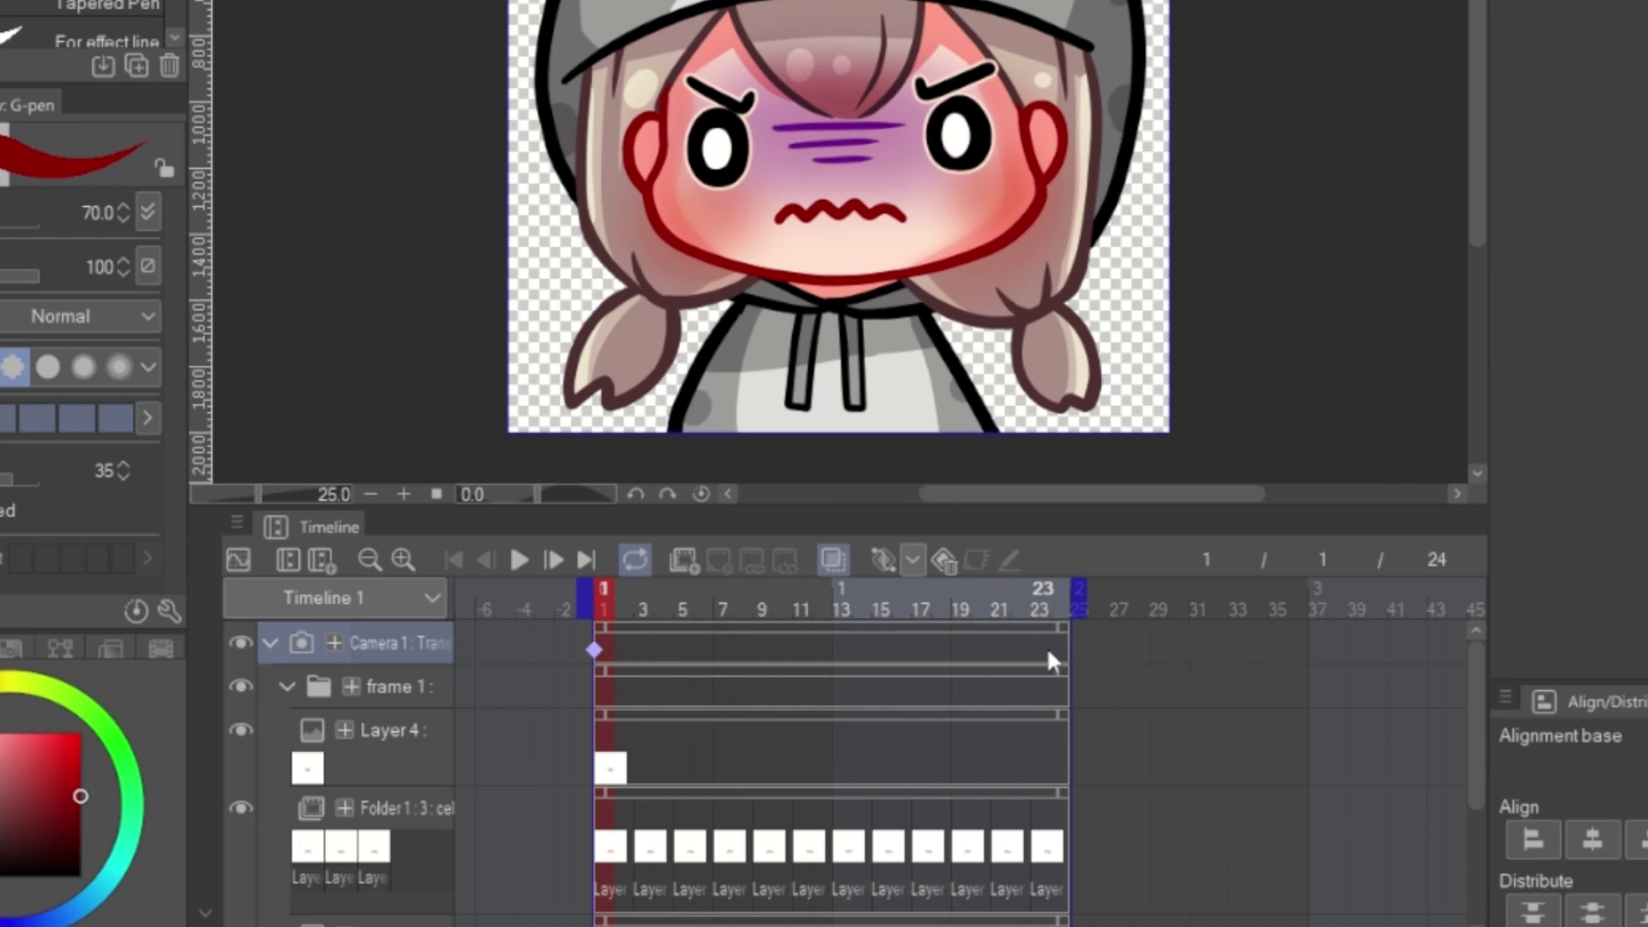
{"action": "left_click", "coordinate": [1061, 644]}
{"action": "left_click", "coordinate": [884, 558]}
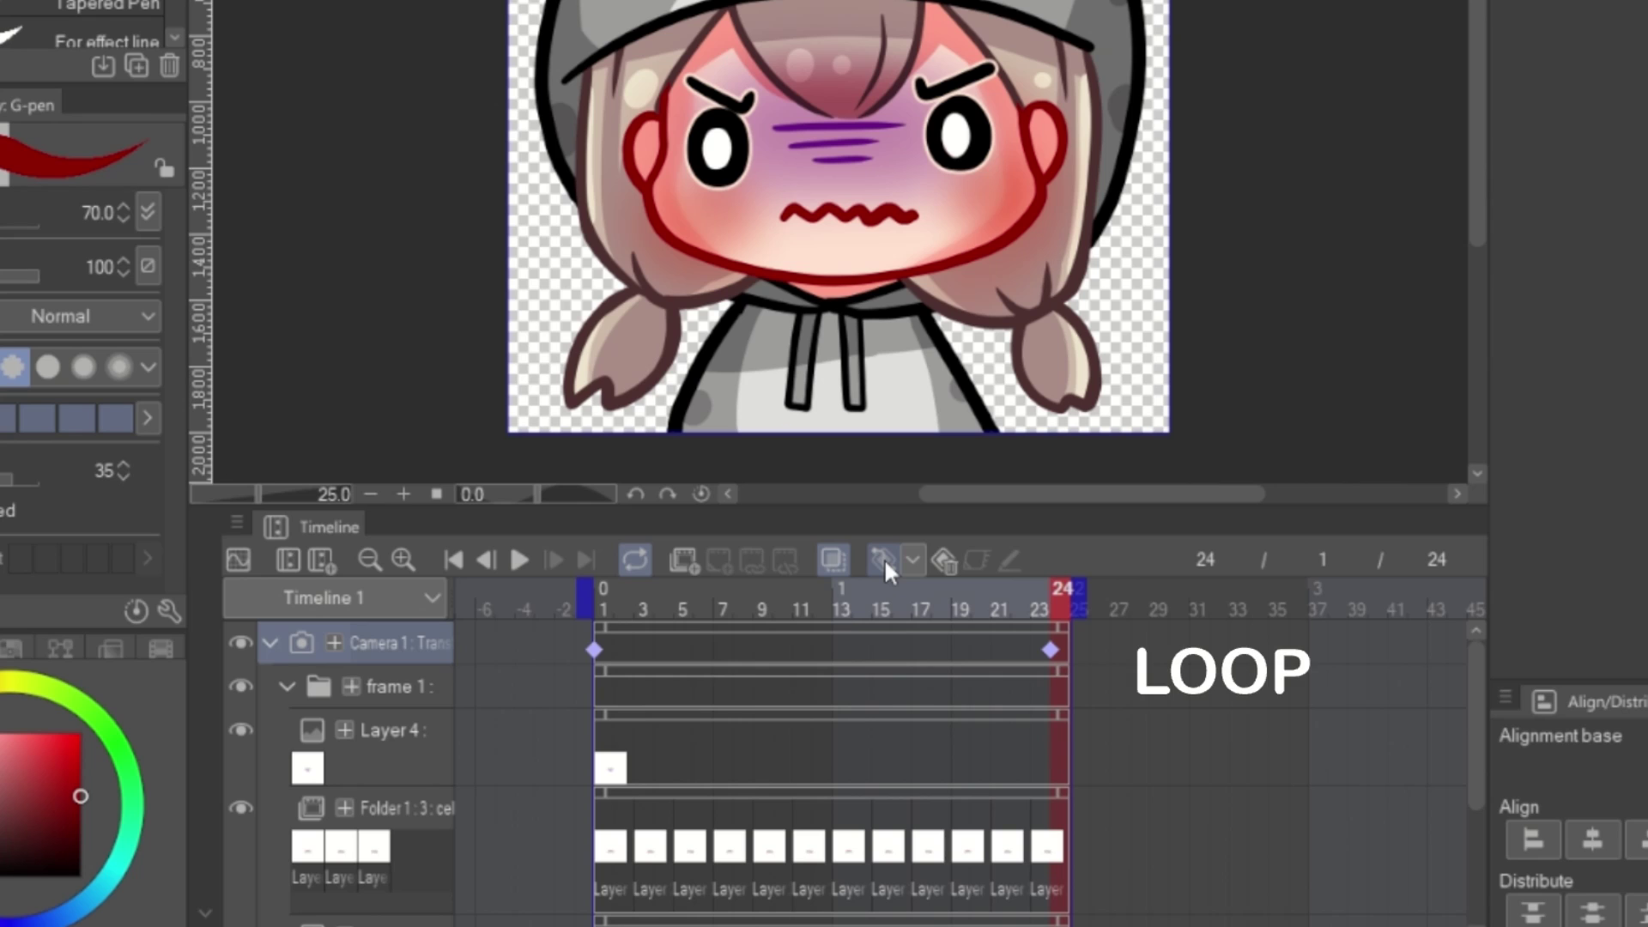
- At timeline frame 7, shrink the camera frame with the Object tool to a scale ratio of about 71.6 around the face
{"action": "left_click_drag", "start_coordinate": [684, 653], "coordinate": [715, 651]}
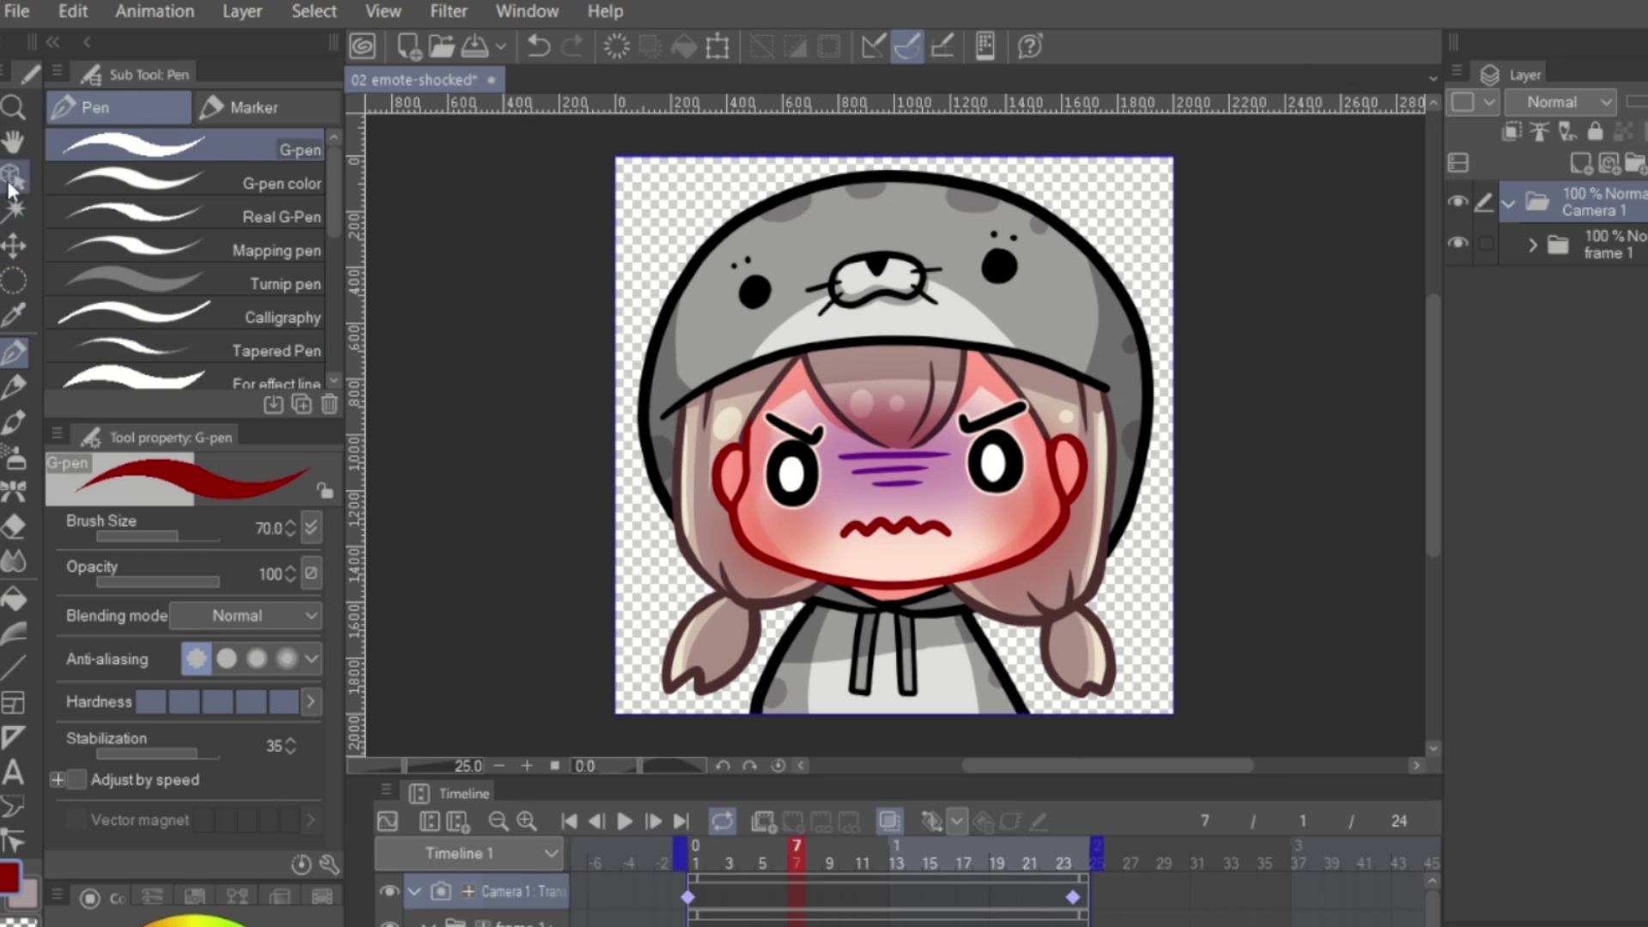
{"action": "left_click", "coordinate": [12, 178]}
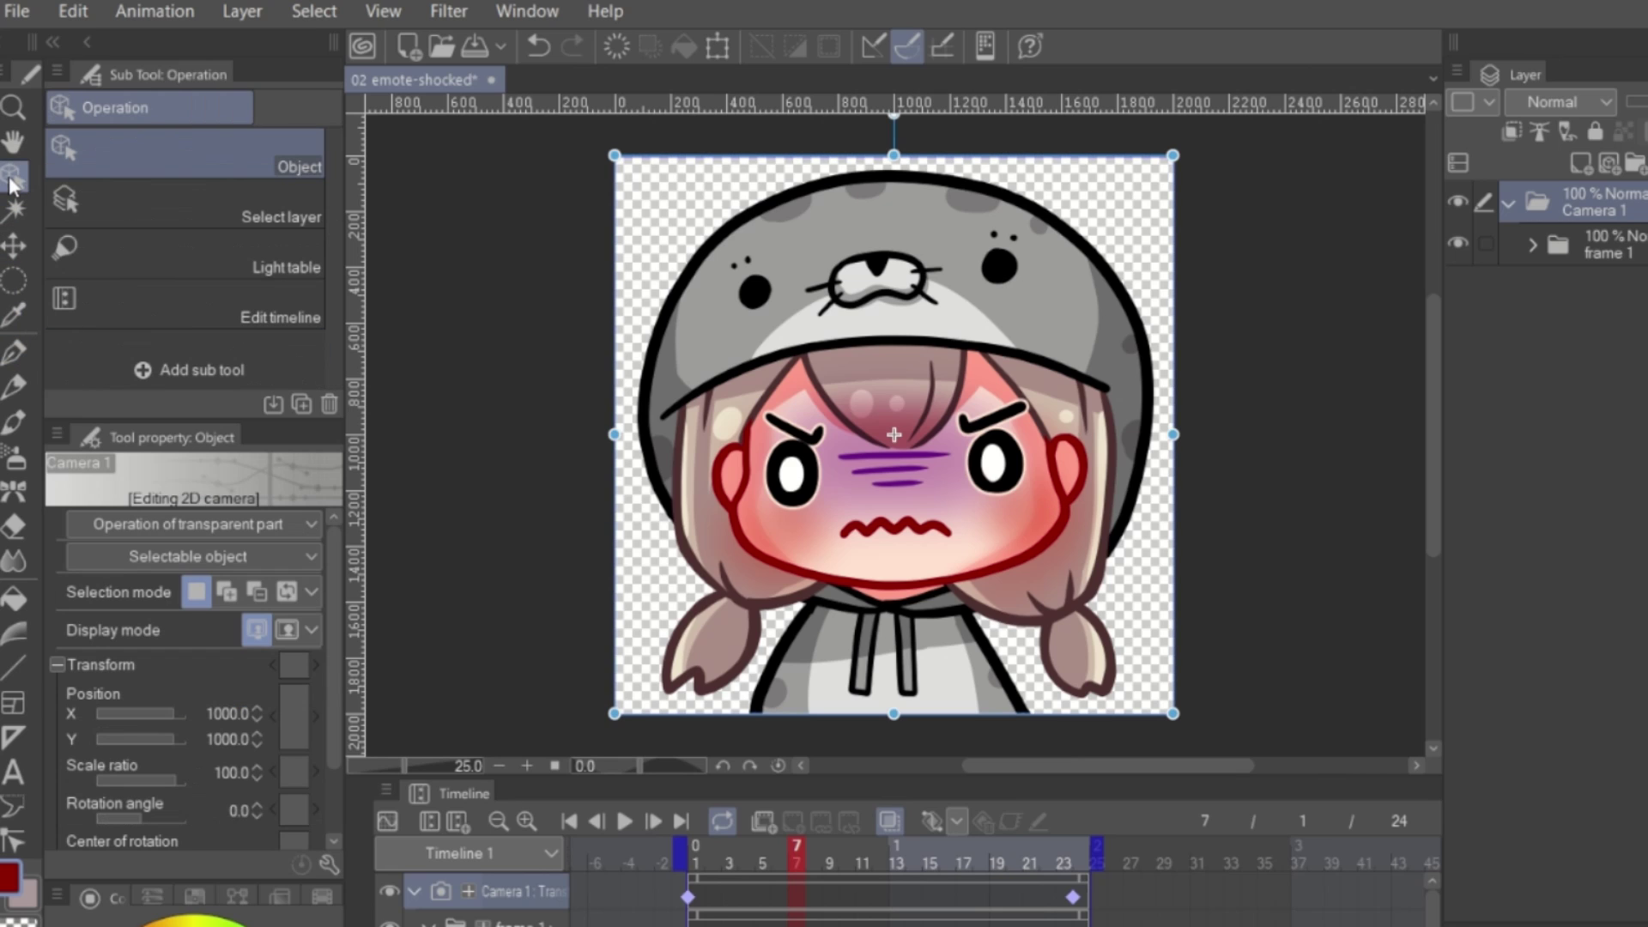
{"action": "left_click_drag", "start_coordinate": [1174, 156], "coordinate": [950, 185]}
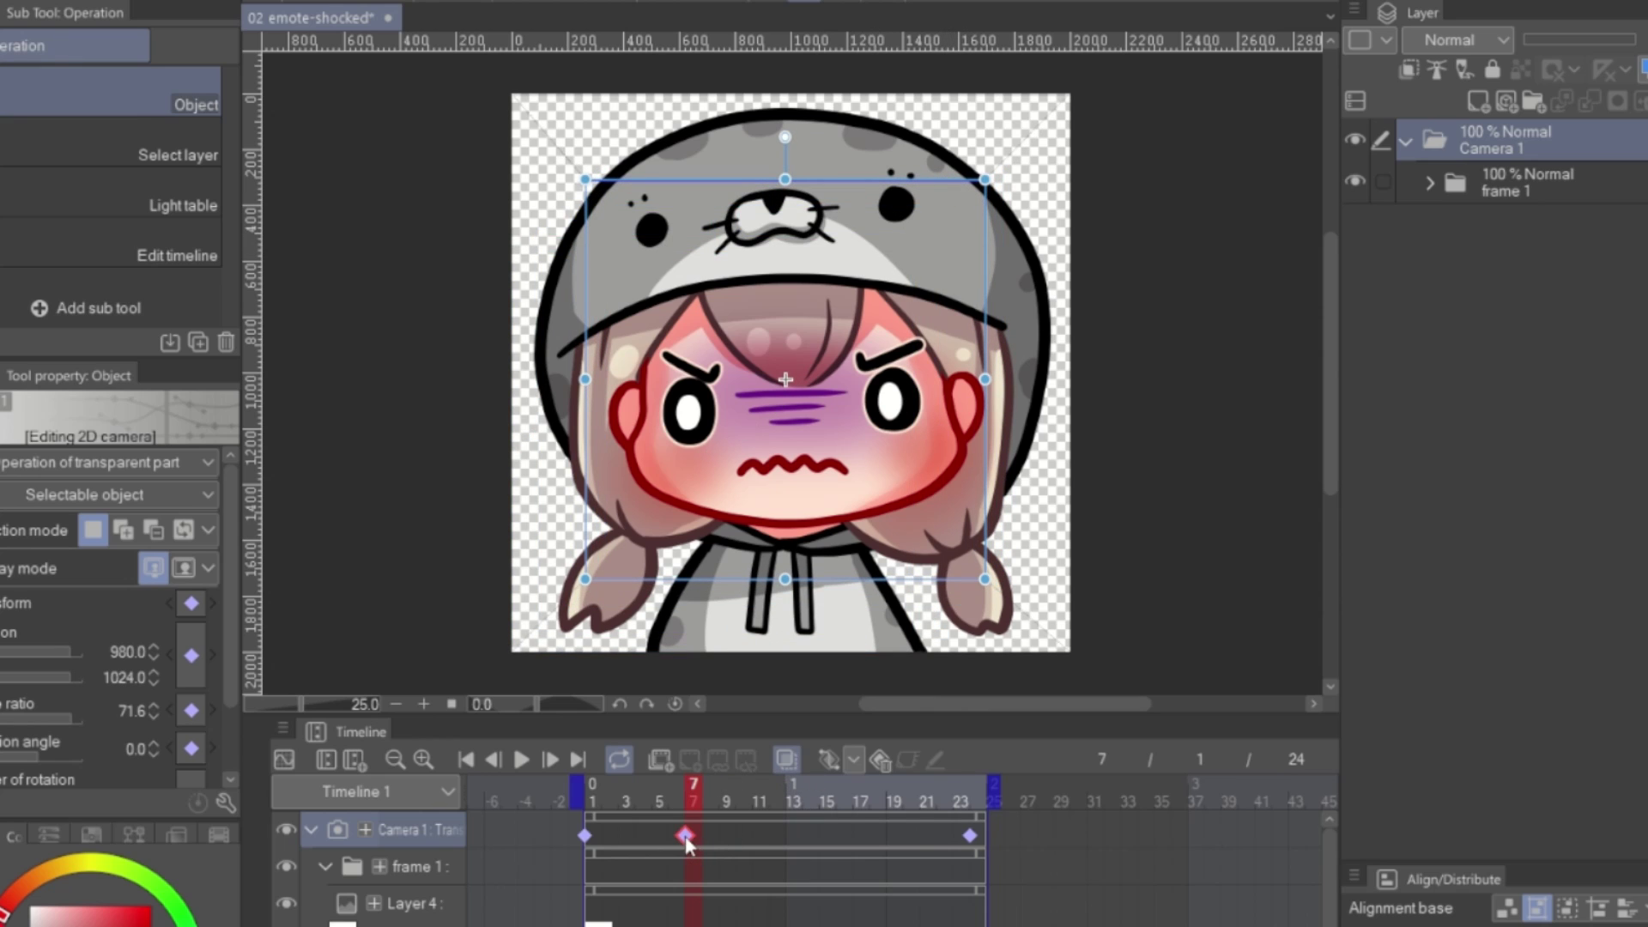
- Copy the Camera 1 keyframe at timeline frame 7 and paste it at frame 18
{"action": "right_click", "coordinate": [685, 836]}
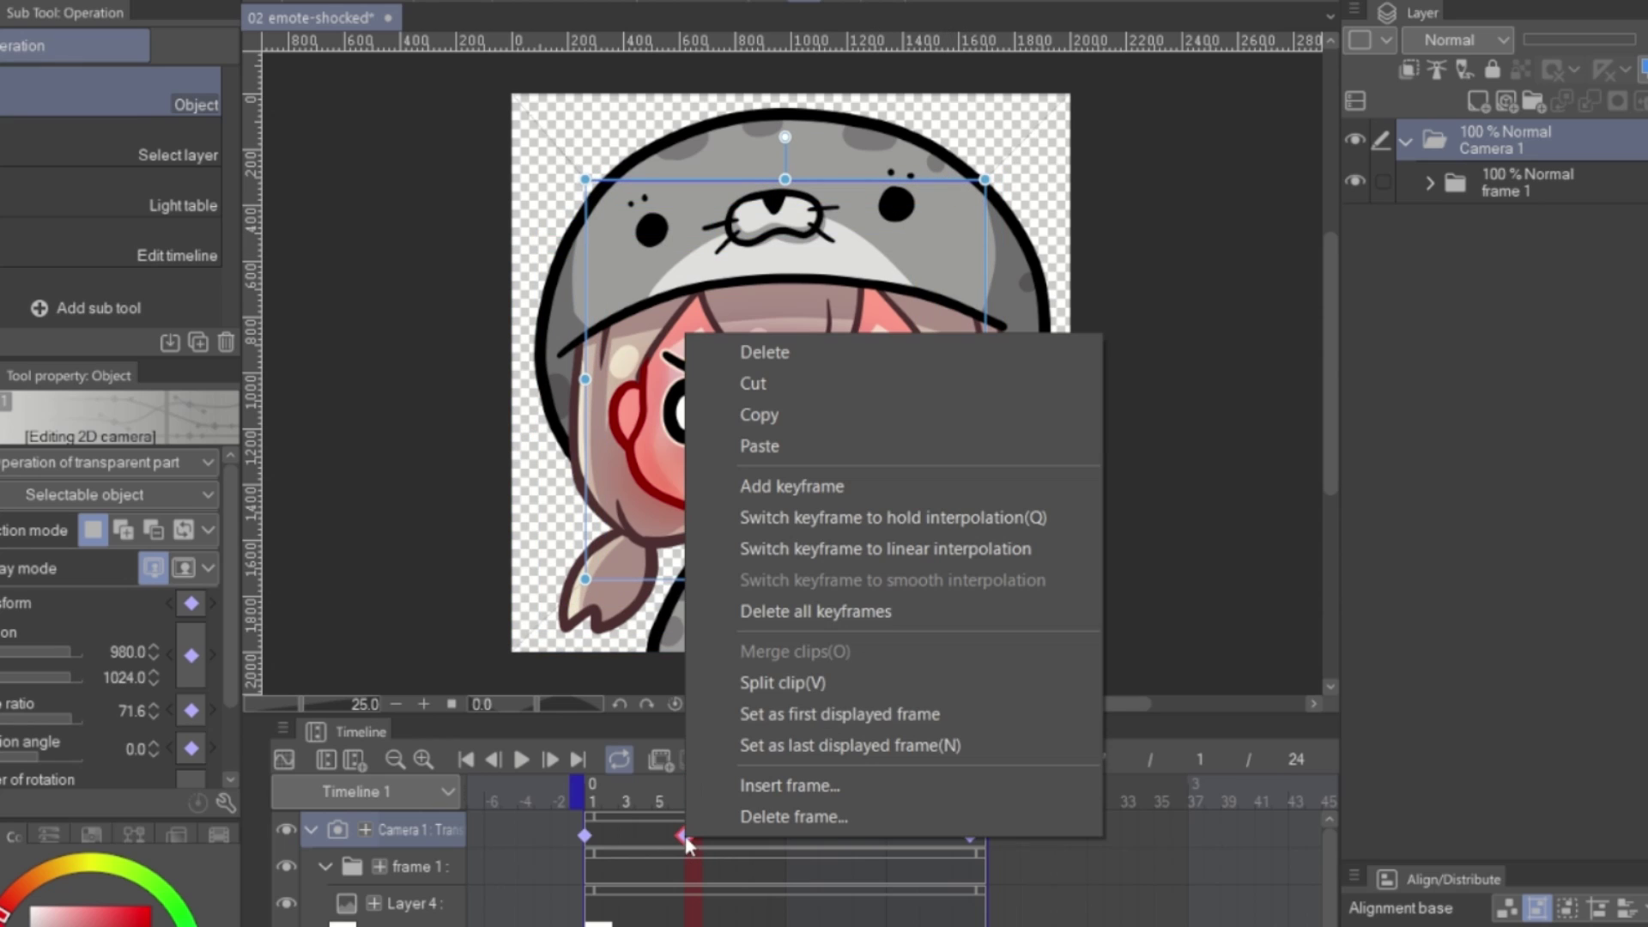
{"action": "left_click", "coordinate": [772, 416]}
{"action": "left_click", "coordinate": [877, 850]}
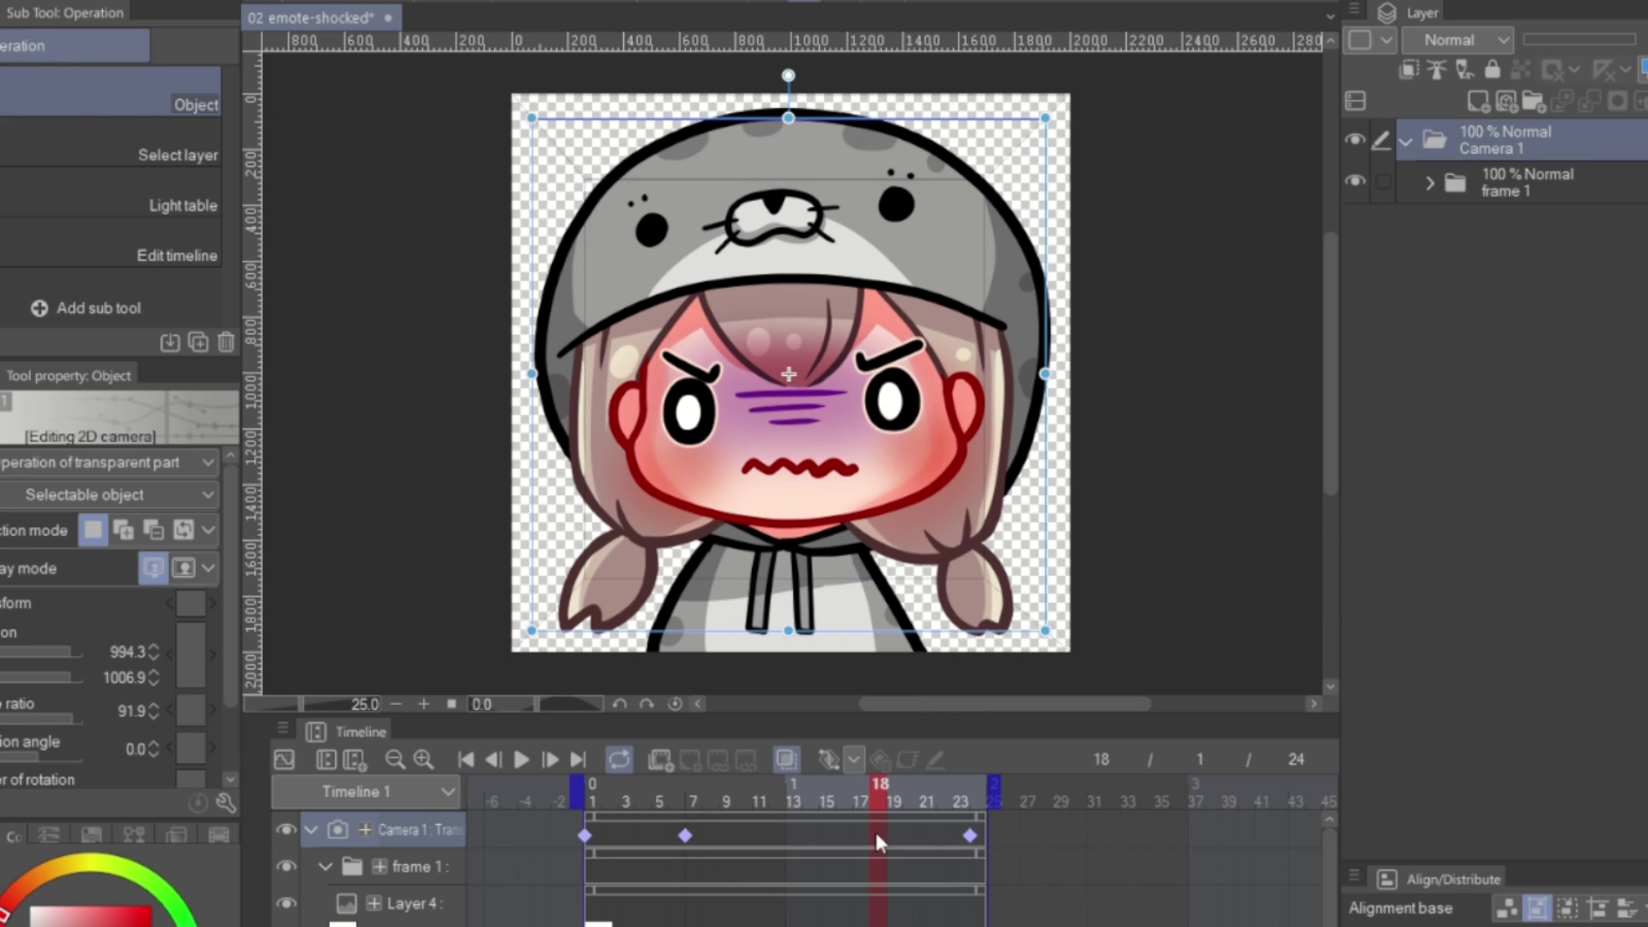
{"action": "right_click", "coordinate": [874, 829]}
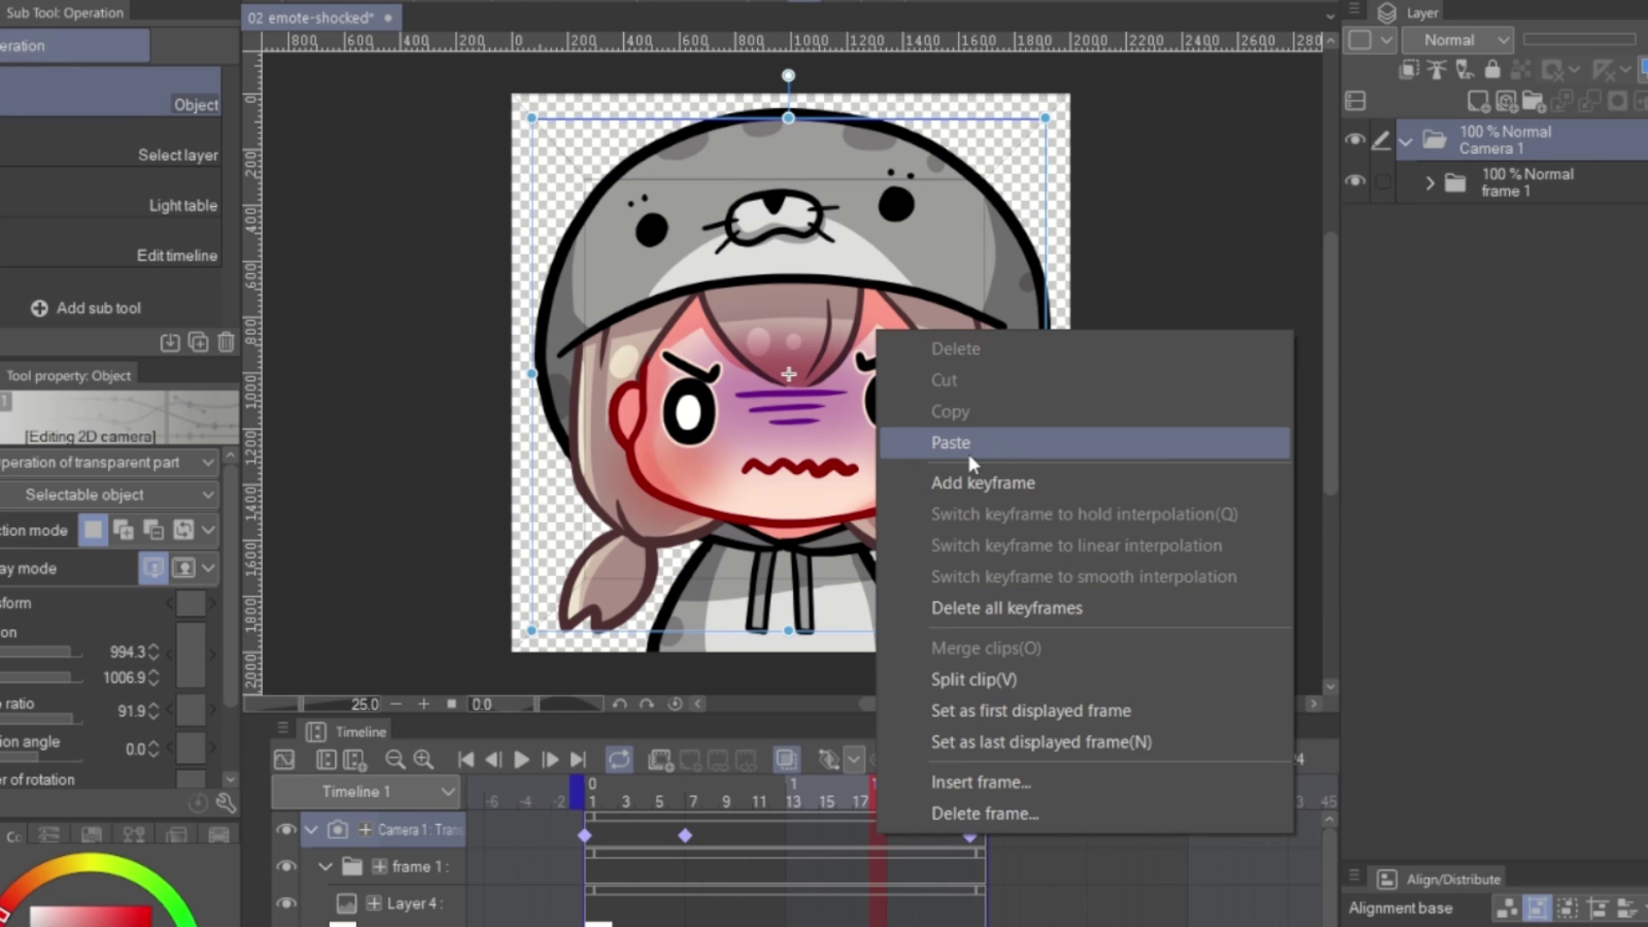
{"action": "left_click", "coordinate": [950, 443]}
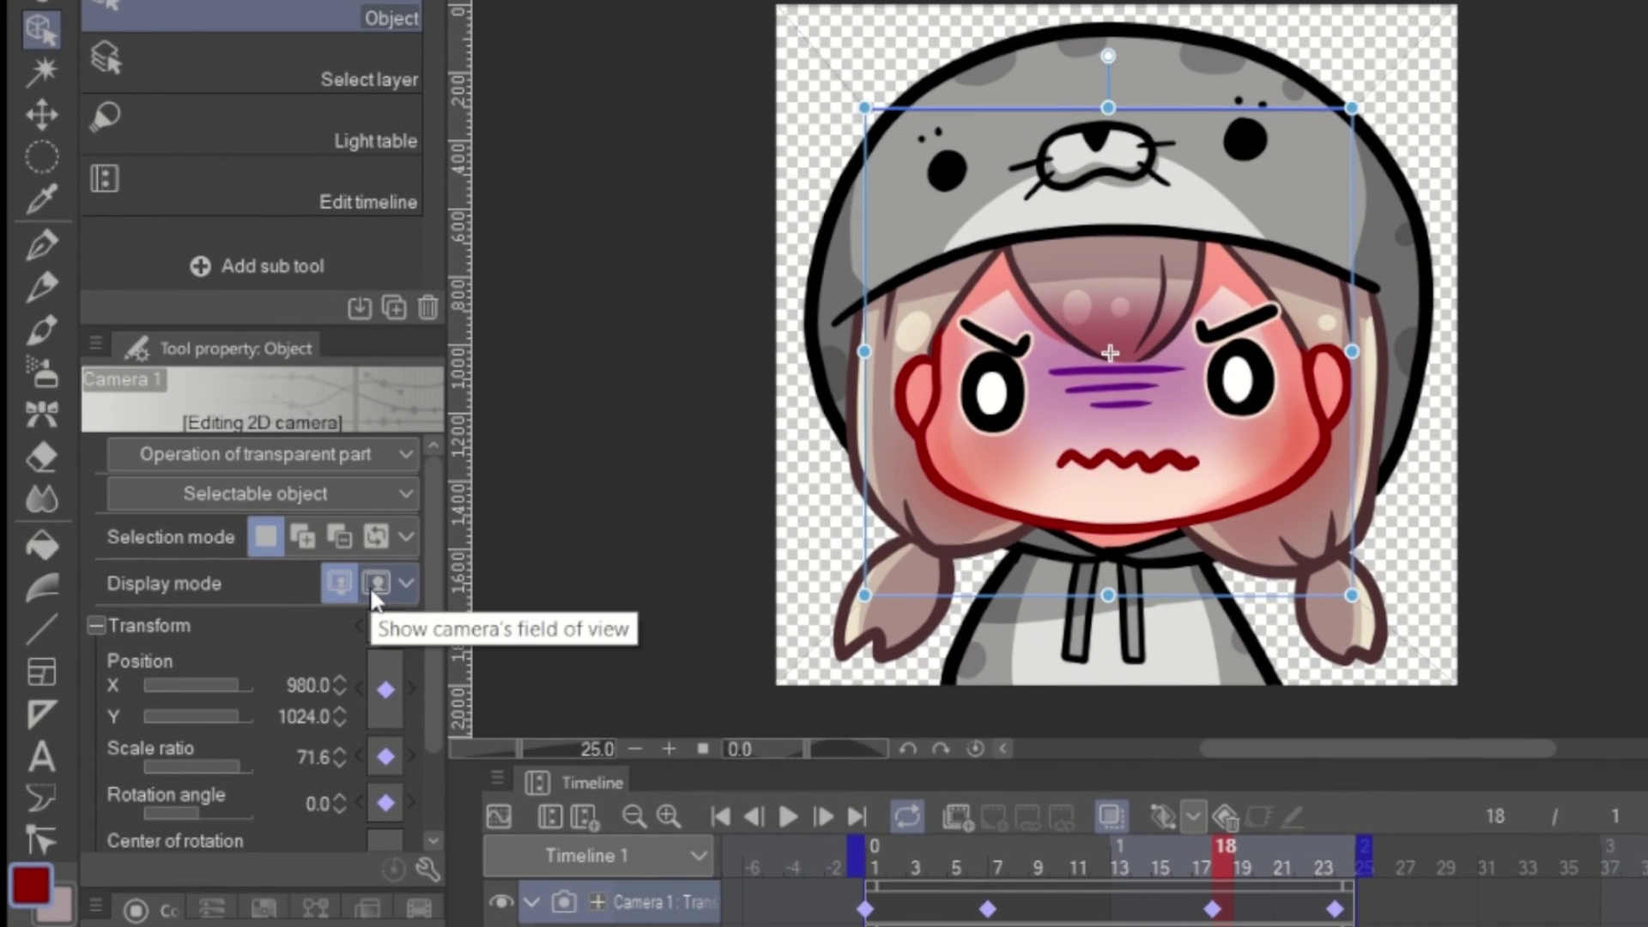
- Show the canvas through the camera's field of view and play the camera animation
{"action": "left_click", "coordinate": [183, 567]}
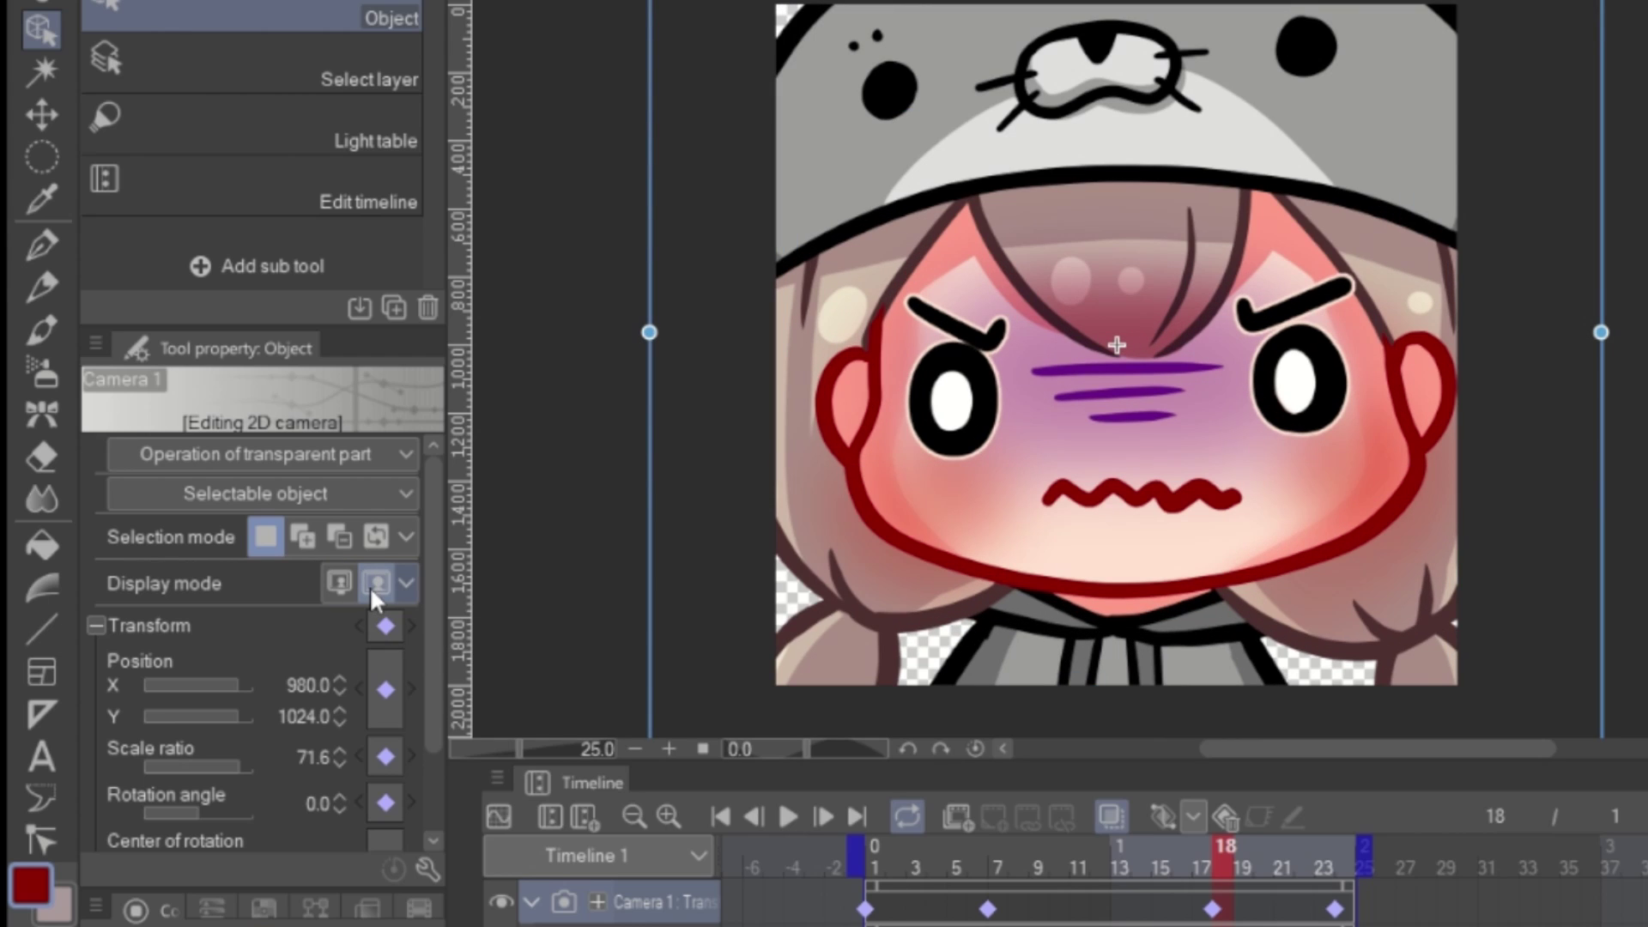
{"action": "left_click", "coordinate": [785, 816]}
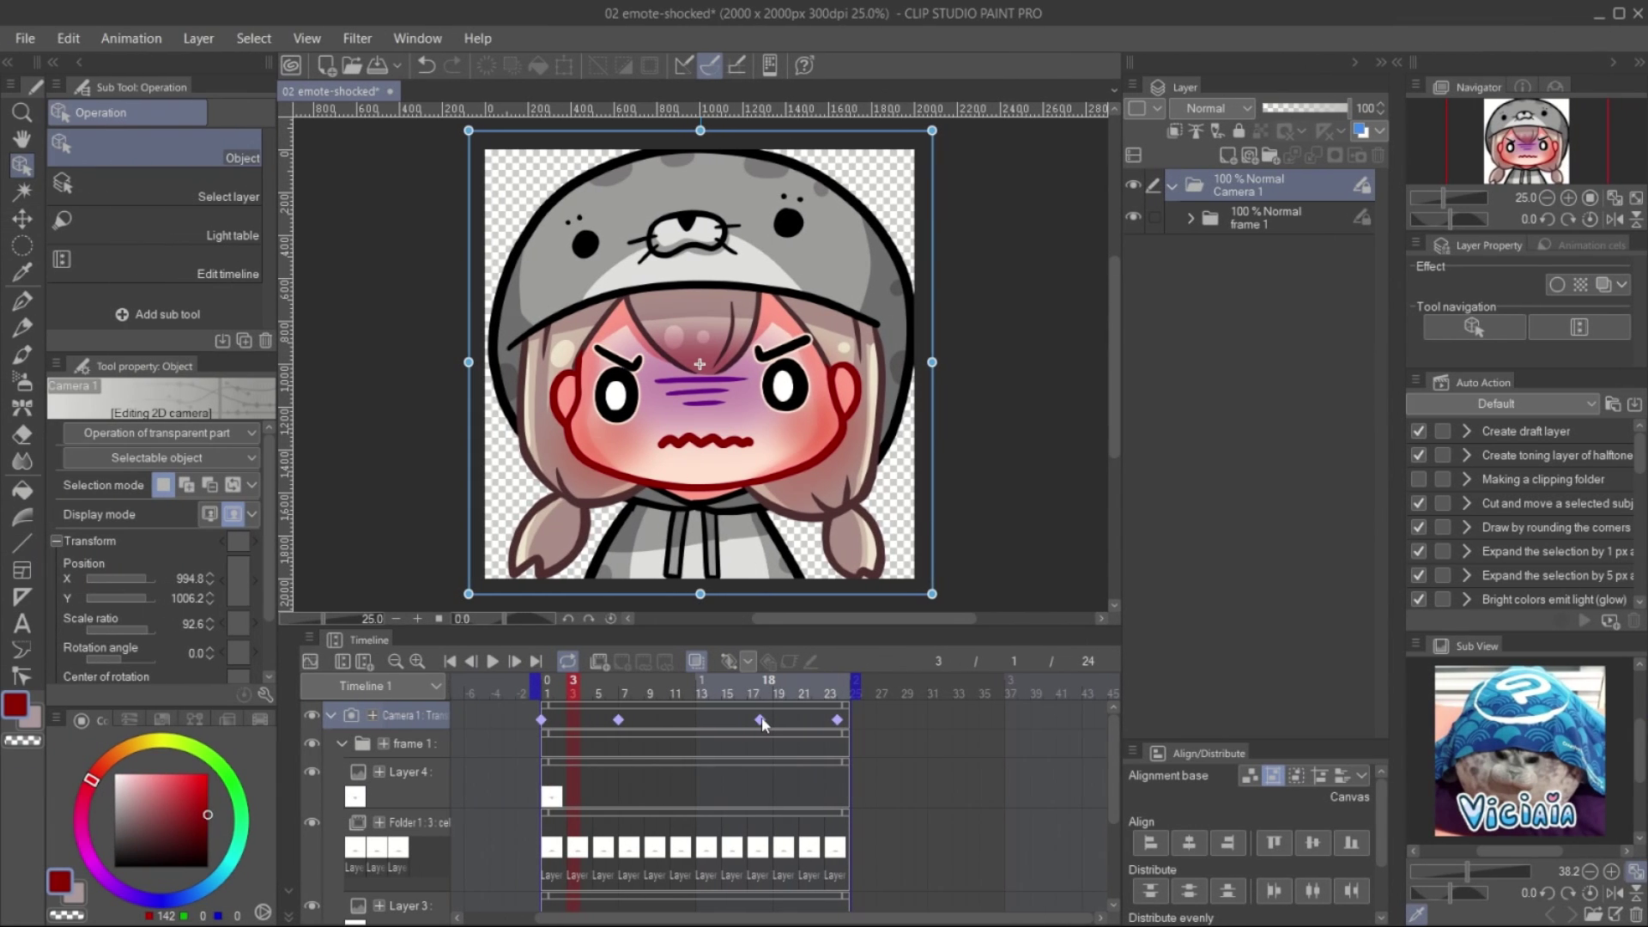
- At the frame 18 keyframe, shrink the camera frame to a scale ratio of about 65.4, move it slightly, and play back the animation
{"action": "left_click", "coordinate": [708, 720]}
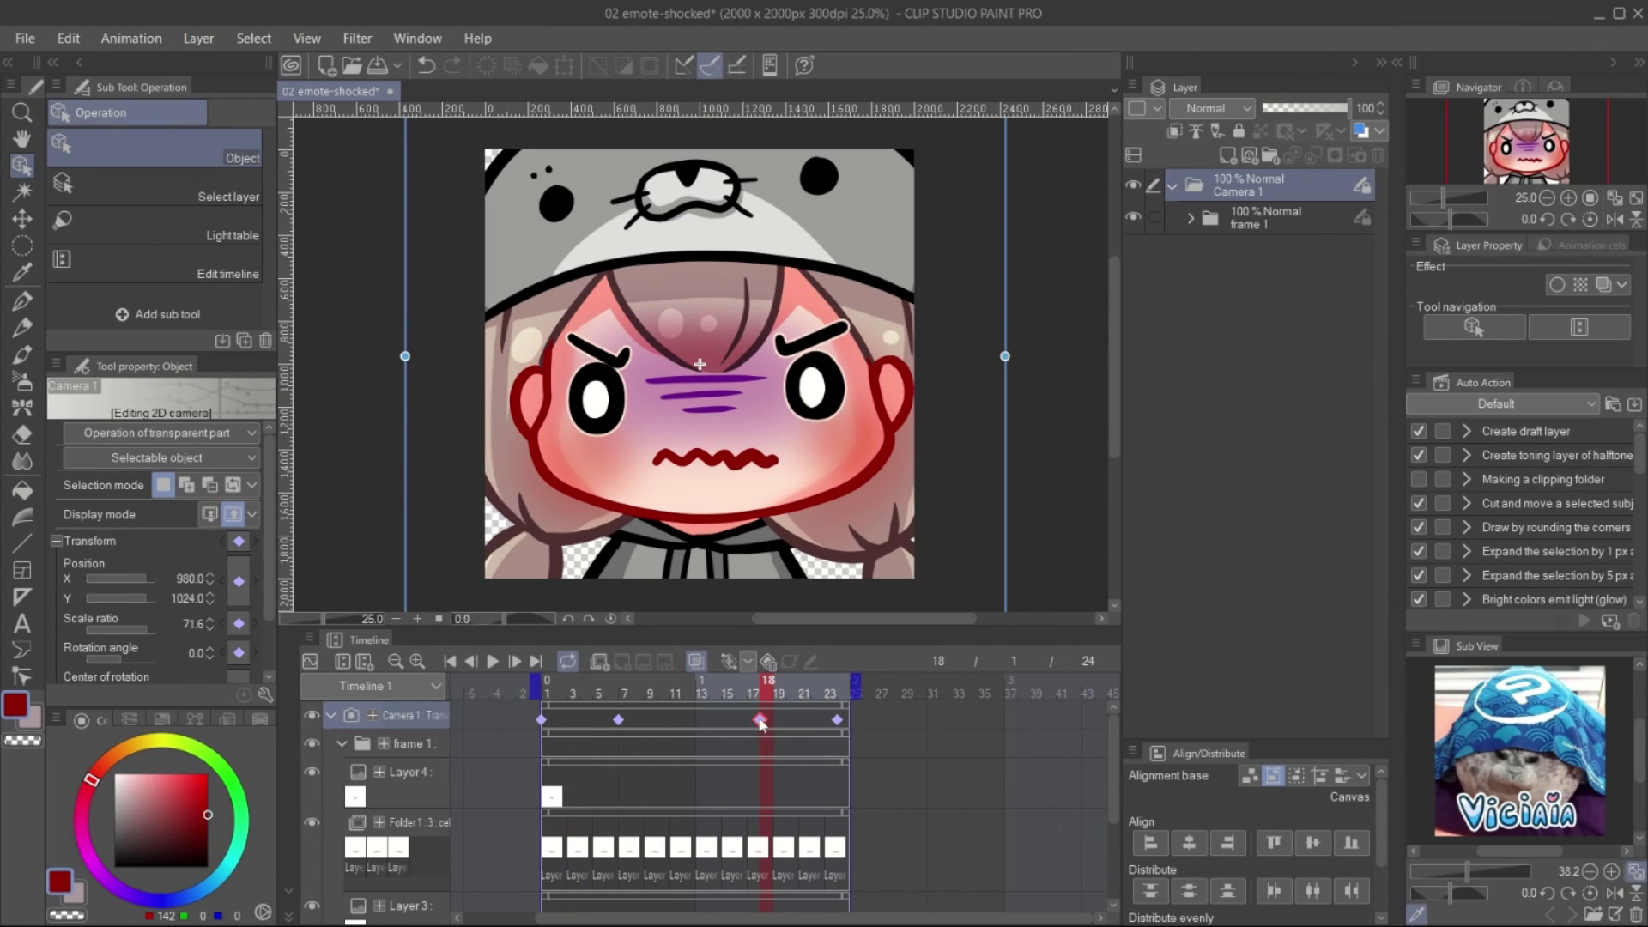
{"action": "left_click", "coordinate": [209, 515]}
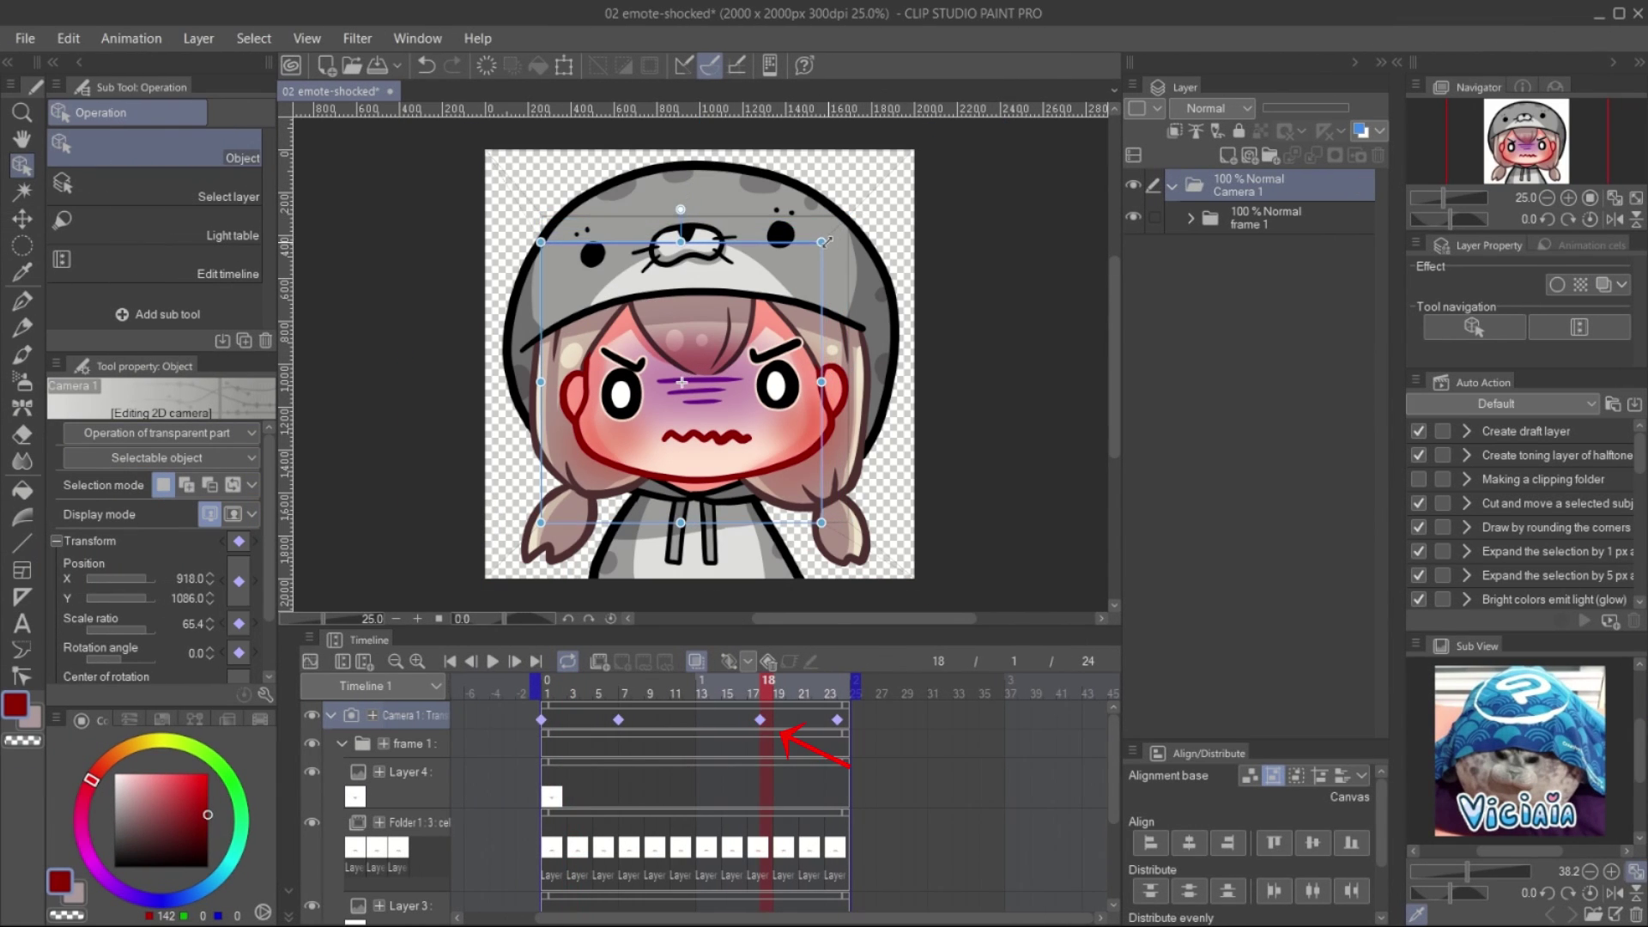
{"action": "left_click", "coordinate": [492, 662]}
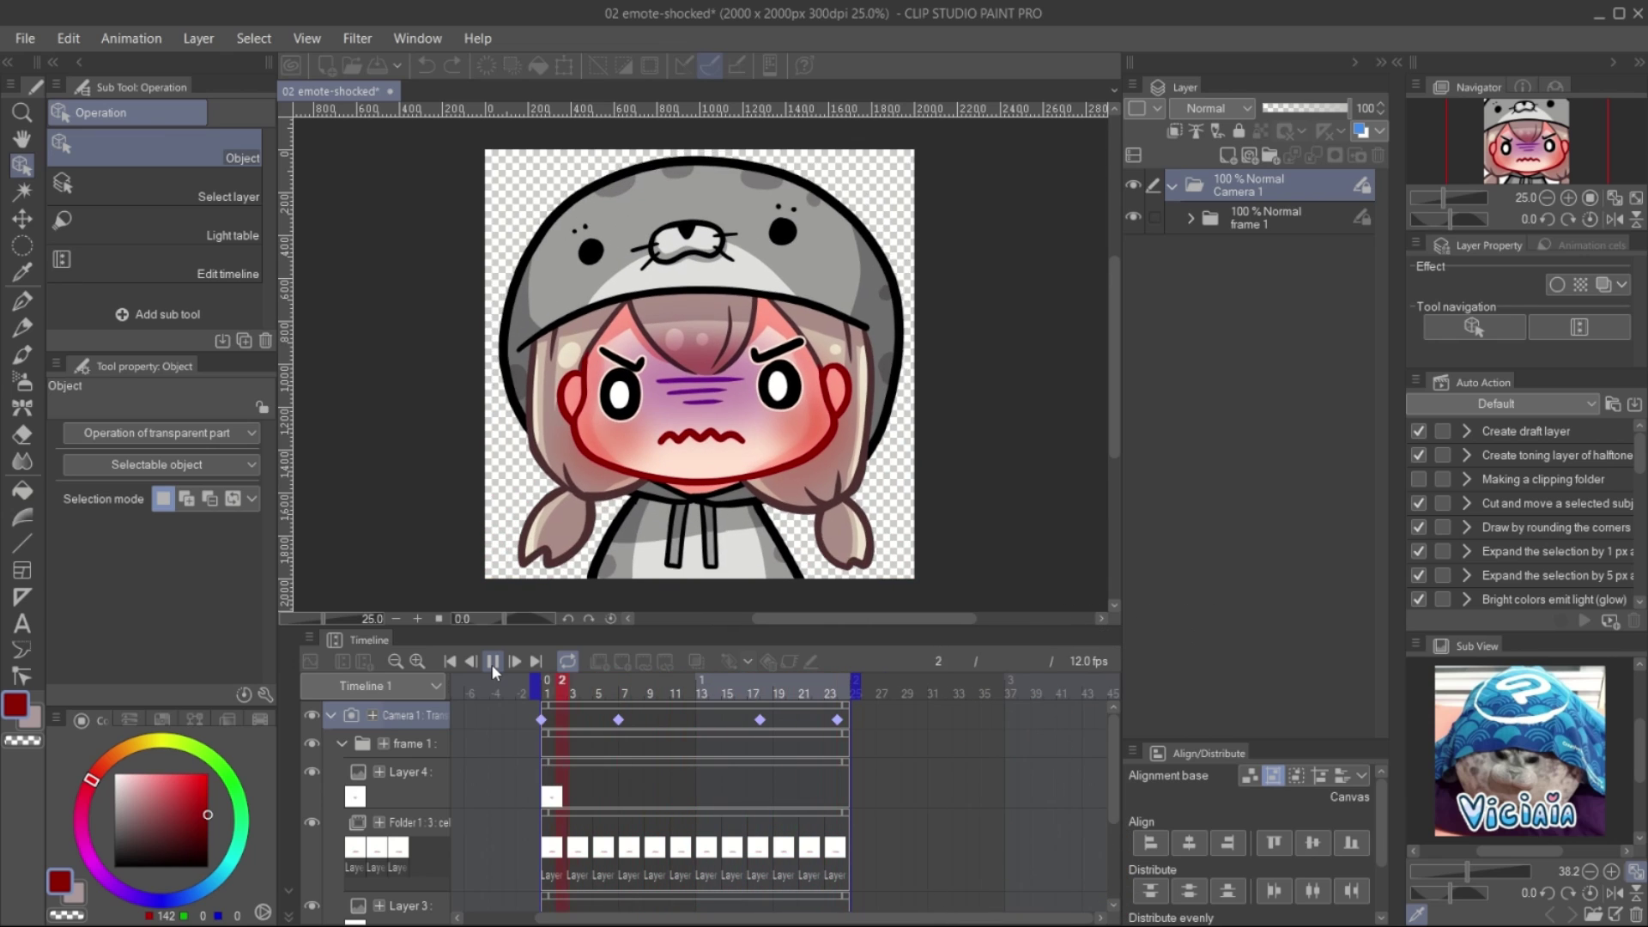
{"action": "left_click", "coordinate": [493, 661]}
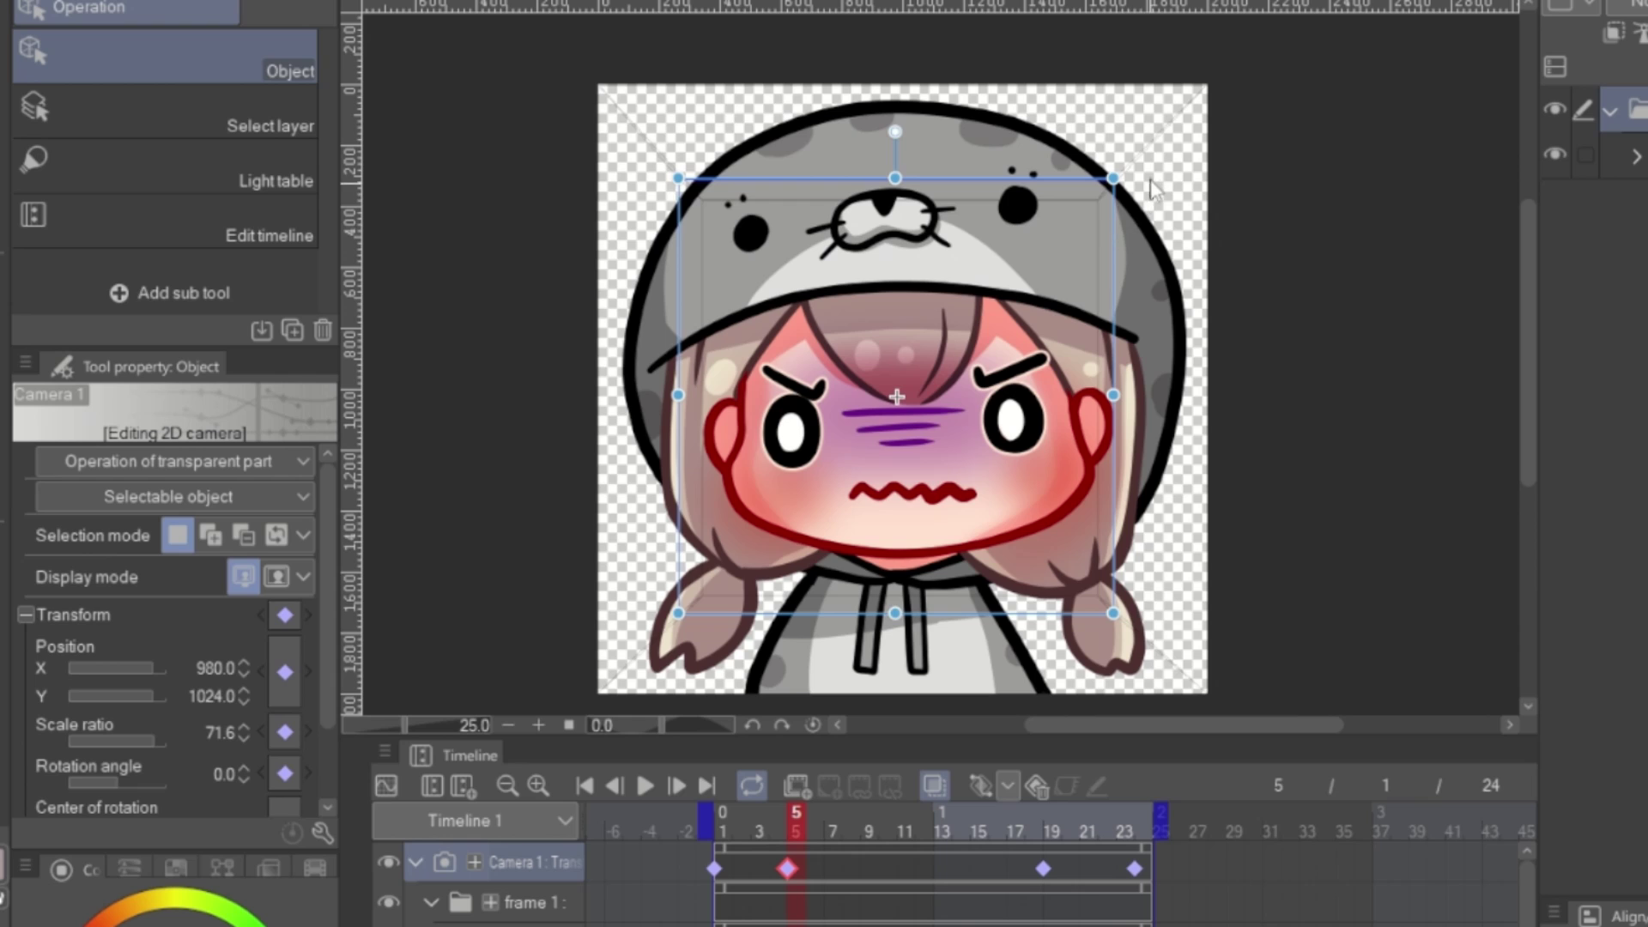
- Rotate the camera frame to about 7.7 degrees at the third camera keyframe and play the animation in camera view
{"action": "left_click_drag", "start_coordinate": [1130, 172], "coordinate": [1141, 255]}
{"action": "left_click", "coordinate": [1043, 867]}
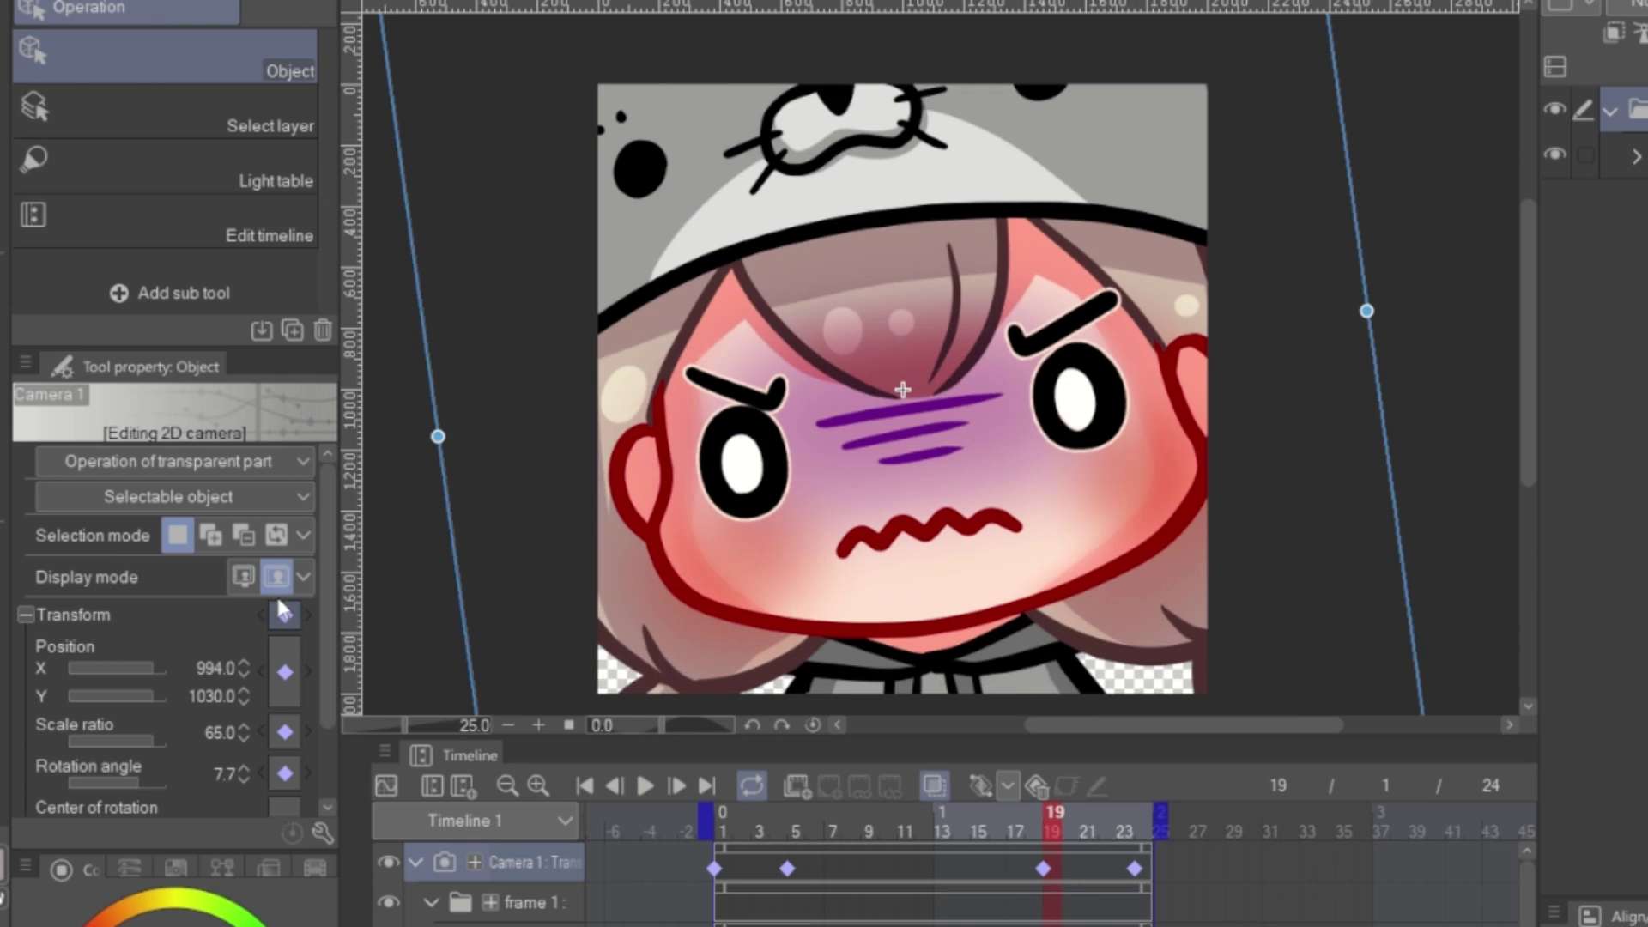
{"action": "left_click", "coordinate": [646, 787]}
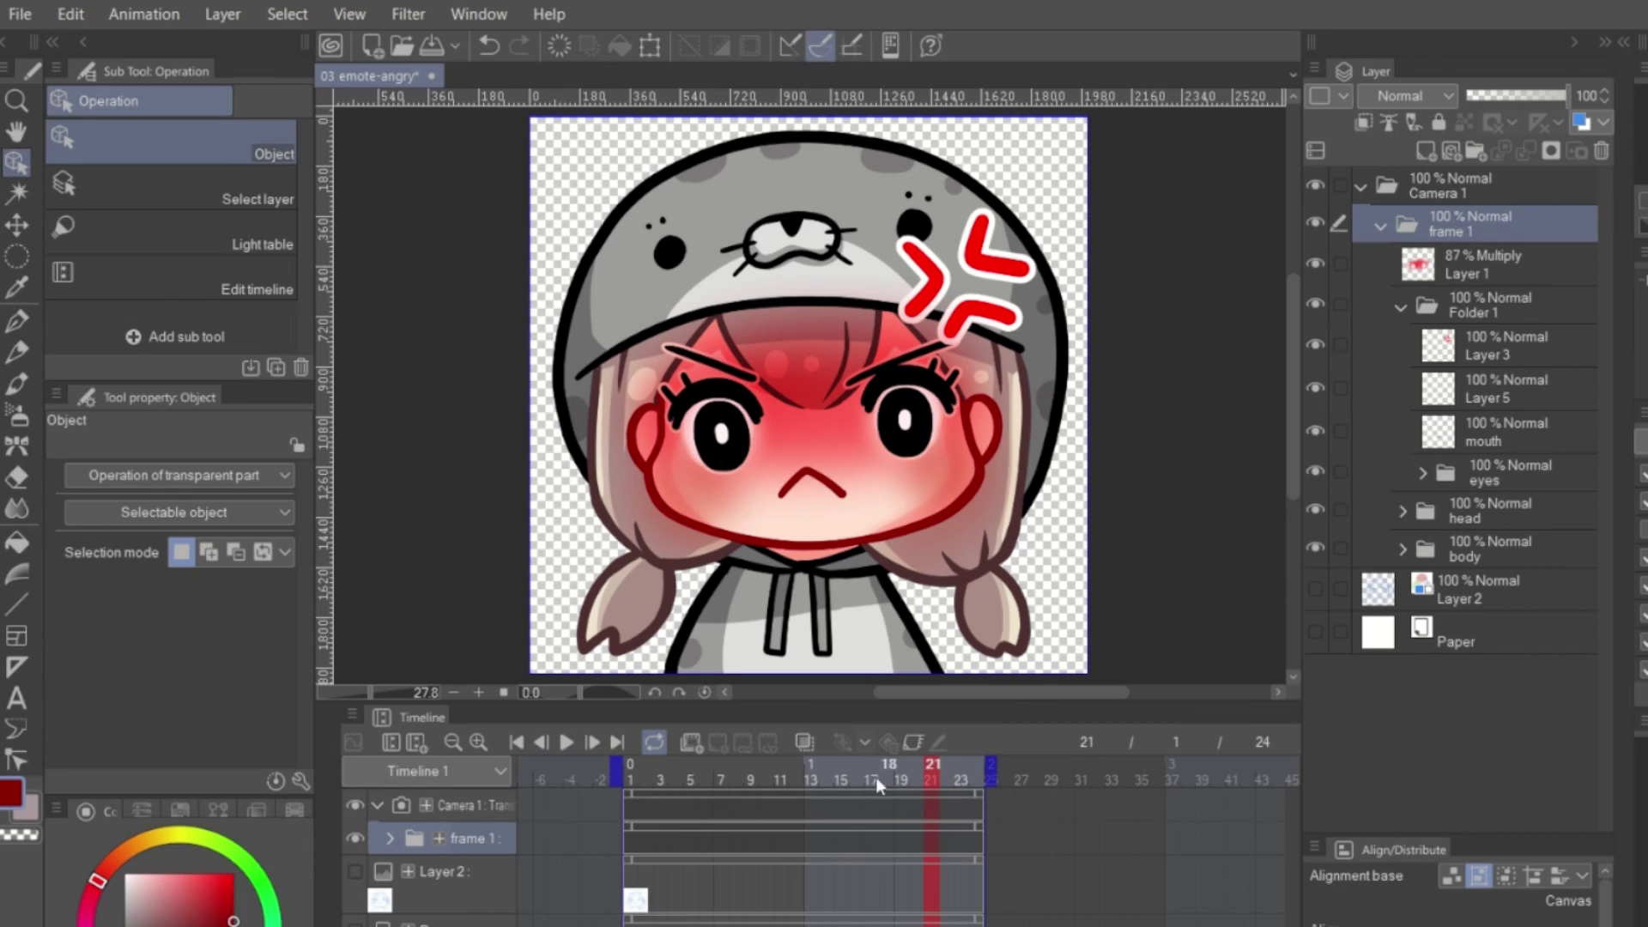
- In the 03 emote-angry file, shrink the Camera 1 frame to a scale ratio of about 90.5 at timeline frame 2 and shift it slightly
{"action": "left_click", "coordinate": [637, 805]}
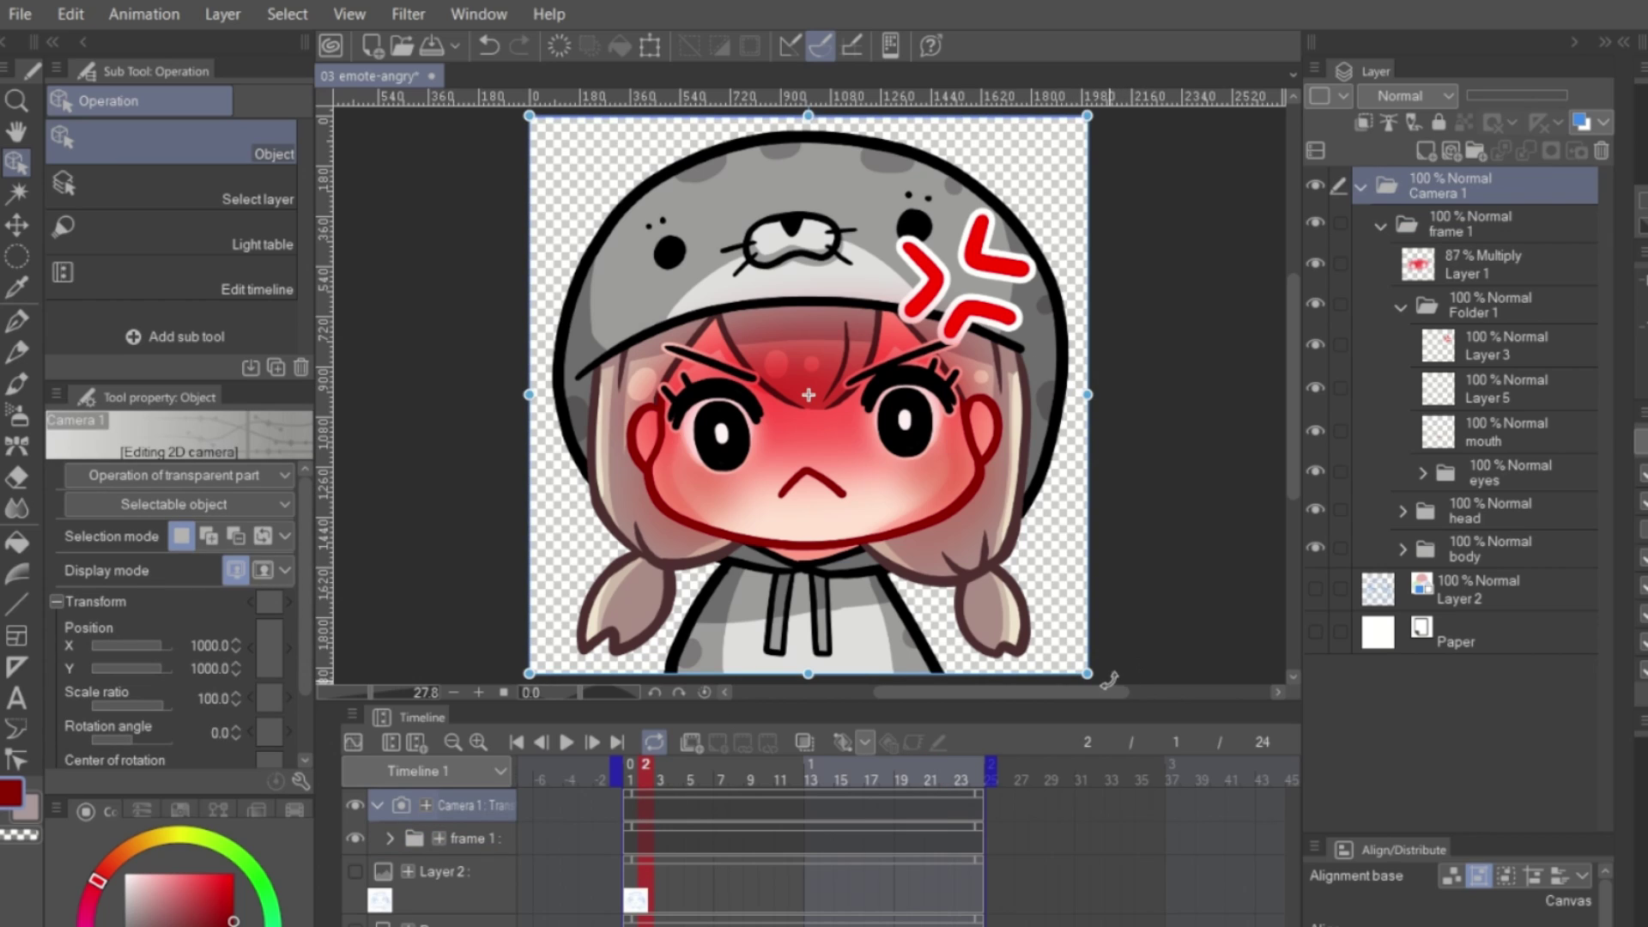
{"action": "left_click_drag", "start_coordinate": [1085, 670], "coordinate": [1047, 633]}
{"action": "left_click_drag", "start_coordinate": [1013, 435], "coordinate": [1030, 450]}
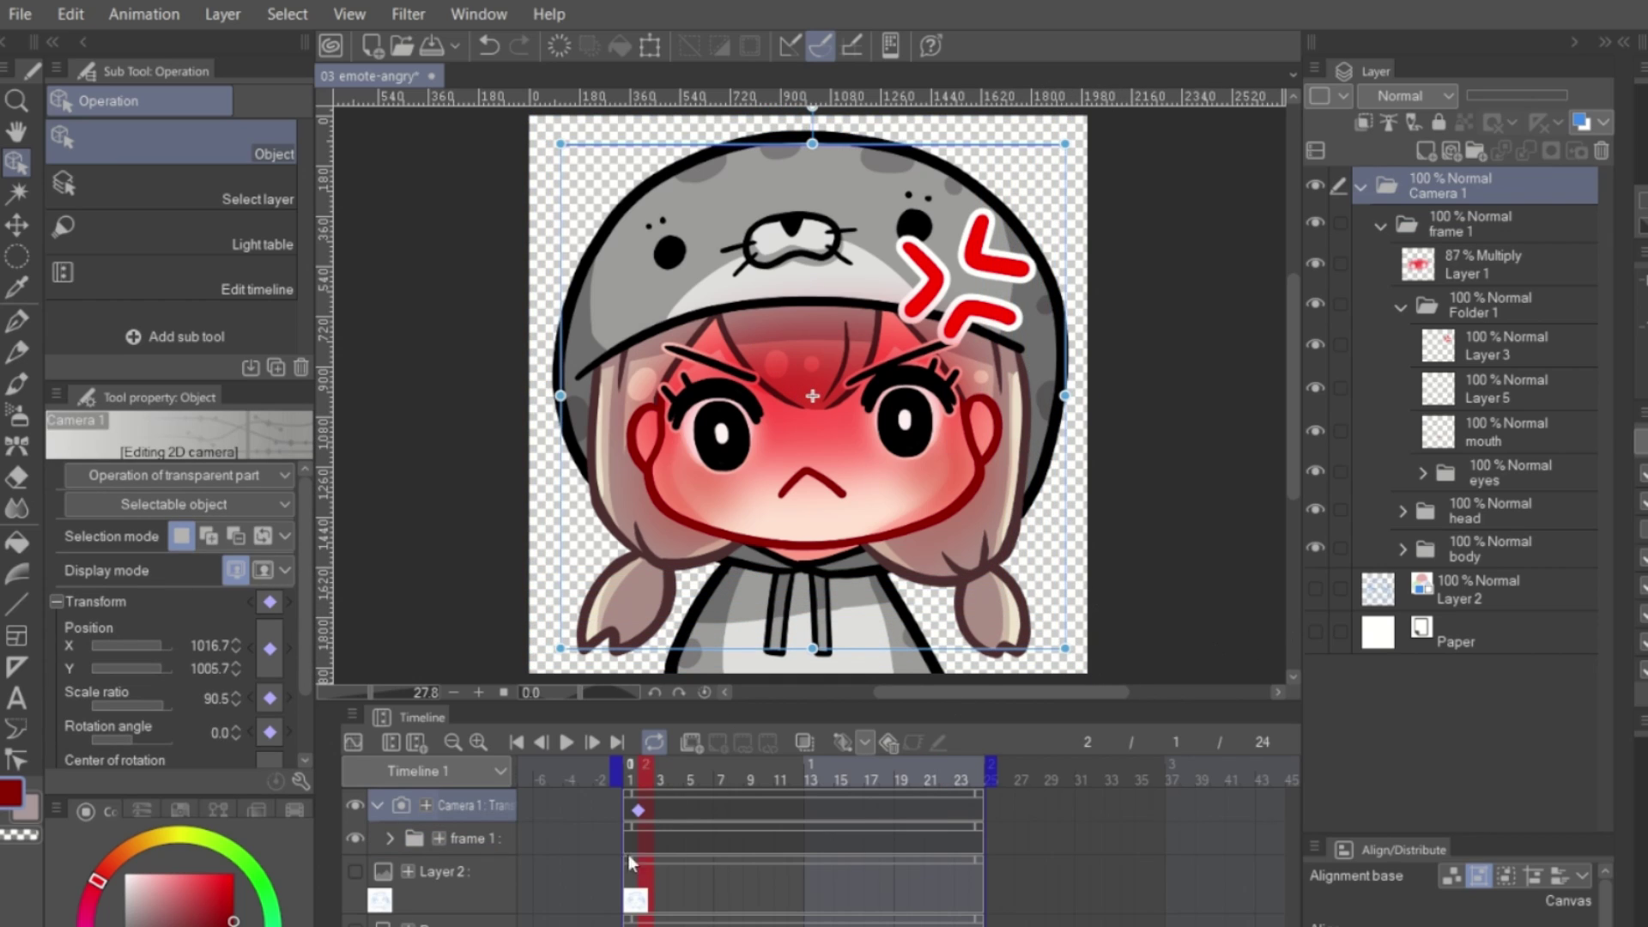
- Create a shake by moving the camera frame to slightly different positions frame by frame from timeline frame 3 to 13
{"action": "left_click", "coordinate": [657, 806]}
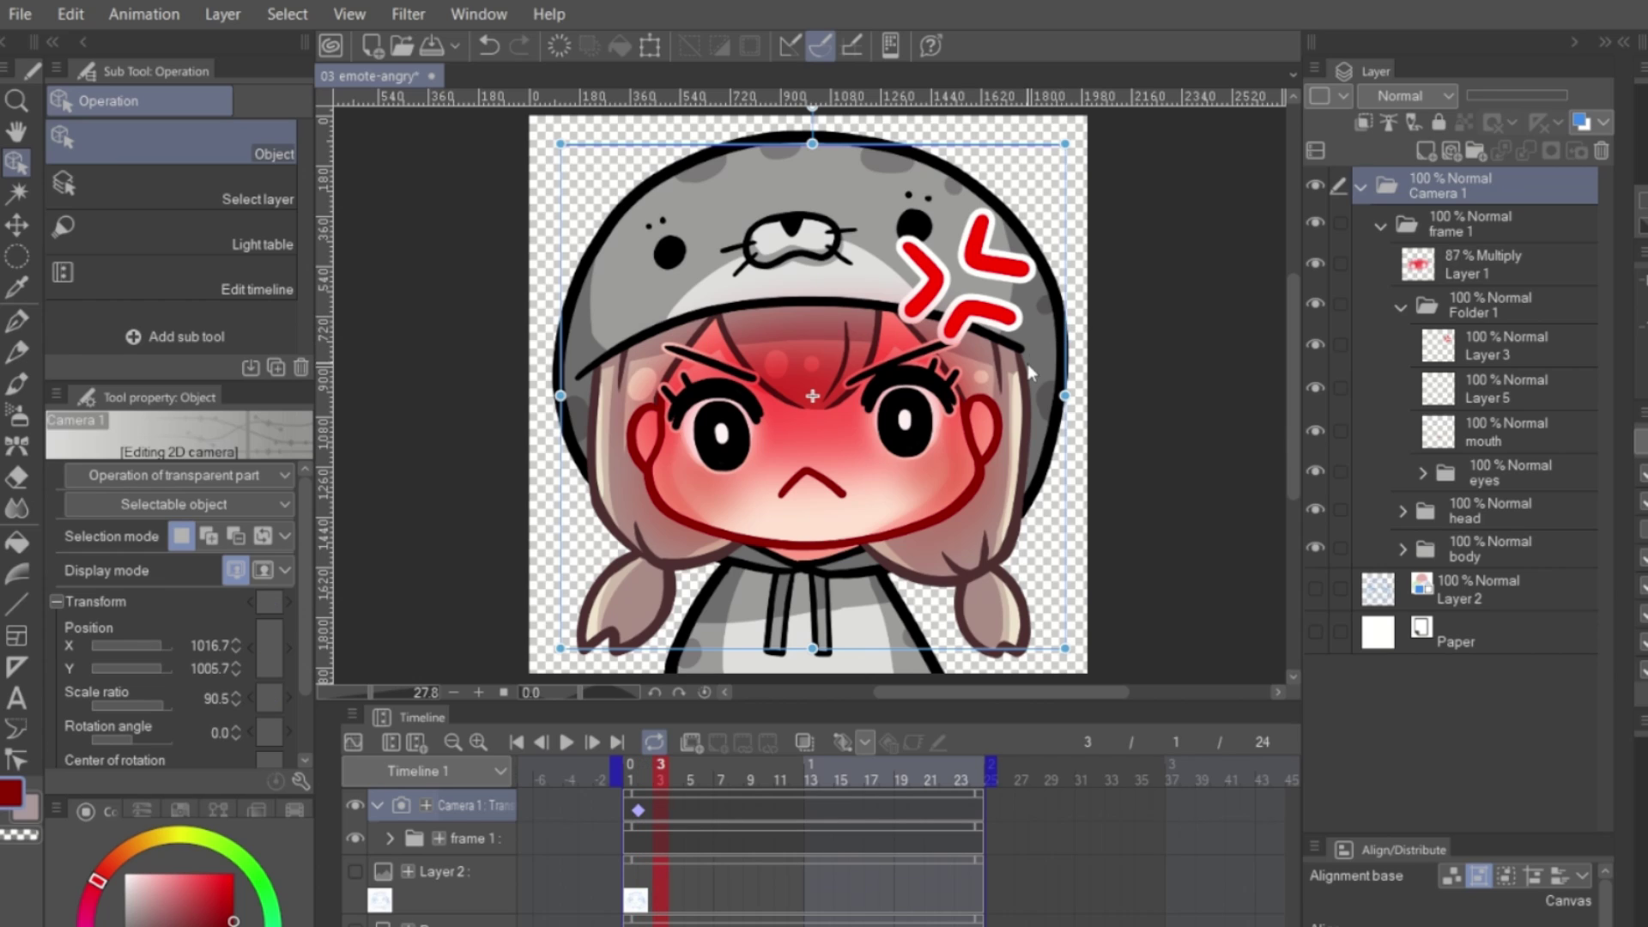
{"action": "left_click_drag", "start_coordinate": [1028, 364], "coordinate": [1035, 370]}
{"action": "left_click", "coordinate": [671, 816]}
{"action": "left_click_drag", "start_coordinate": [838, 424], "coordinate": [870, 459]}
{"action": "left_click", "coordinate": [688, 816]}
{"action": "left_click", "coordinate": [699, 815]}
{"action": "left_click", "coordinate": [714, 816]}
{"action": "left_click", "coordinate": [736, 807]}
{"action": "left_click_drag", "start_coordinate": [861, 515], "coordinate": [873, 489]}
{"action": "left_click", "coordinate": [751, 807]}
{"action": "left_click", "coordinate": [766, 806]}
{"action": "left_click_drag", "start_coordinate": [884, 429], "coordinate": [868, 416]}
{"action": "left_click", "coordinate": [781, 807]}
{"action": "left_click_drag", "start_coordinate": [905, 344], "coordinate": [905, 344]}
{"action": "left_click", "coordinate": [810, 807]}
{"action": "left_click_drag", "start_coordinate": [869, 447], "coordinate": [854, 448]}
- Copy the Camera 1 keyframes from timeline frames 2 to 13, paste them at frame 14, and play back the shake
{"action": "left_click_drag", "start_coordinate": [638, 814], "coordinate": [791, 818]}
{"action": "right_click", "coordinate": [788, 817]}
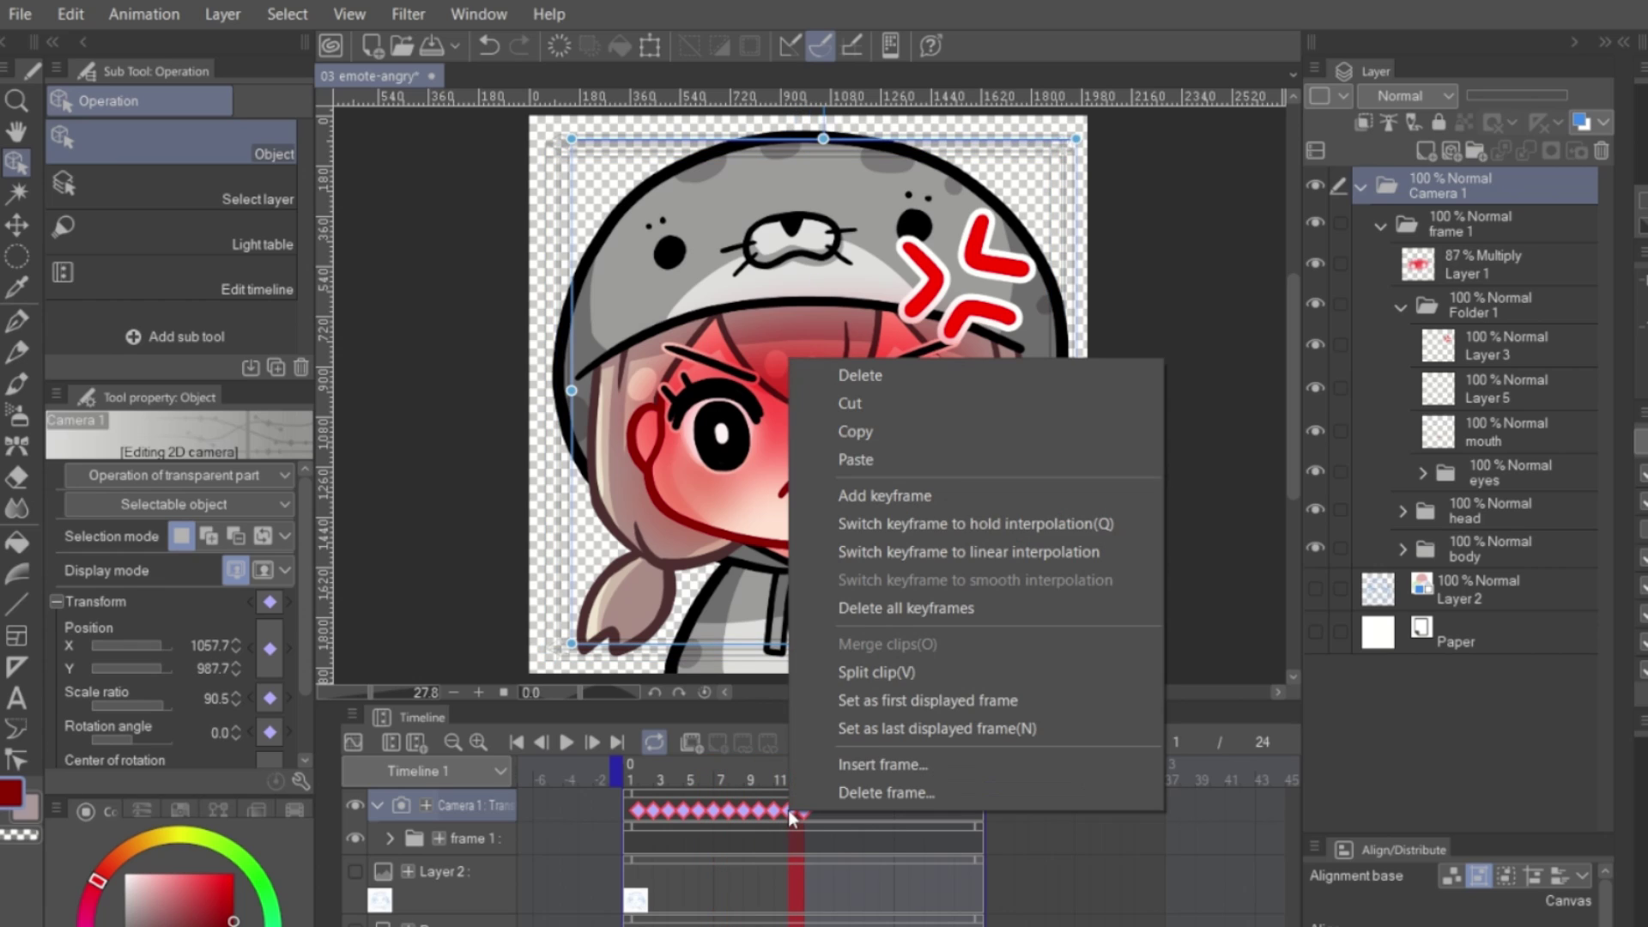
{"action": "left_click", "coordinate": [900, 432]}
{"action": "left_click", "coordinate": [824, 809]}
{"action": "right_click", "coordinate": [822, 810]}
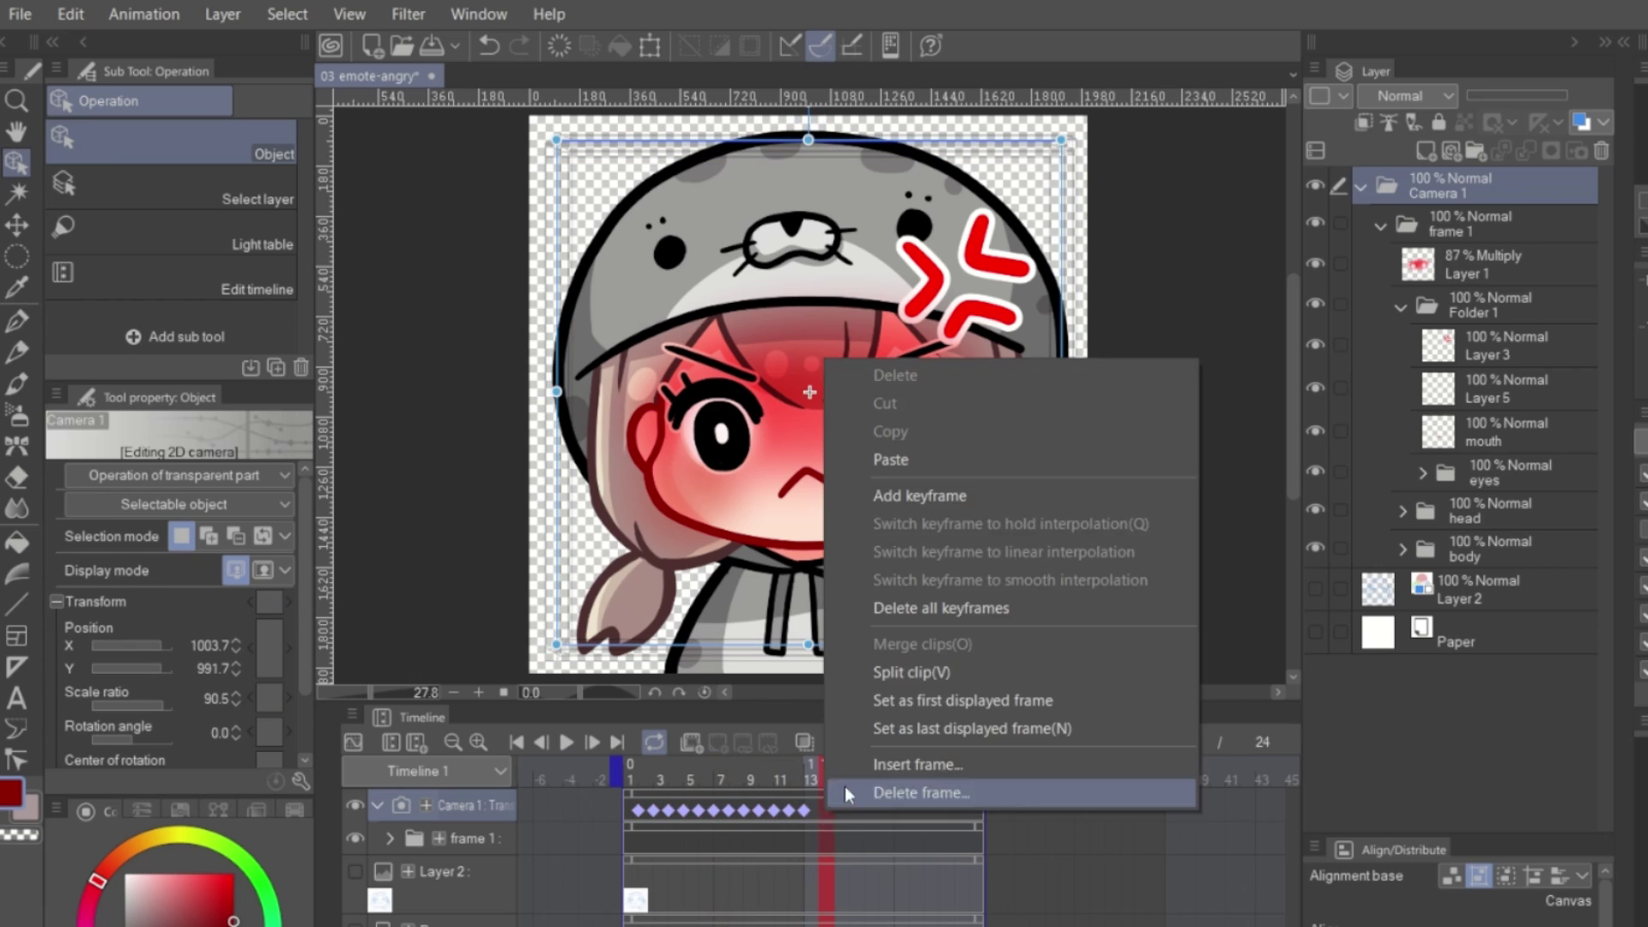
{"action": "left_click", "coordinate": [939, 460]}
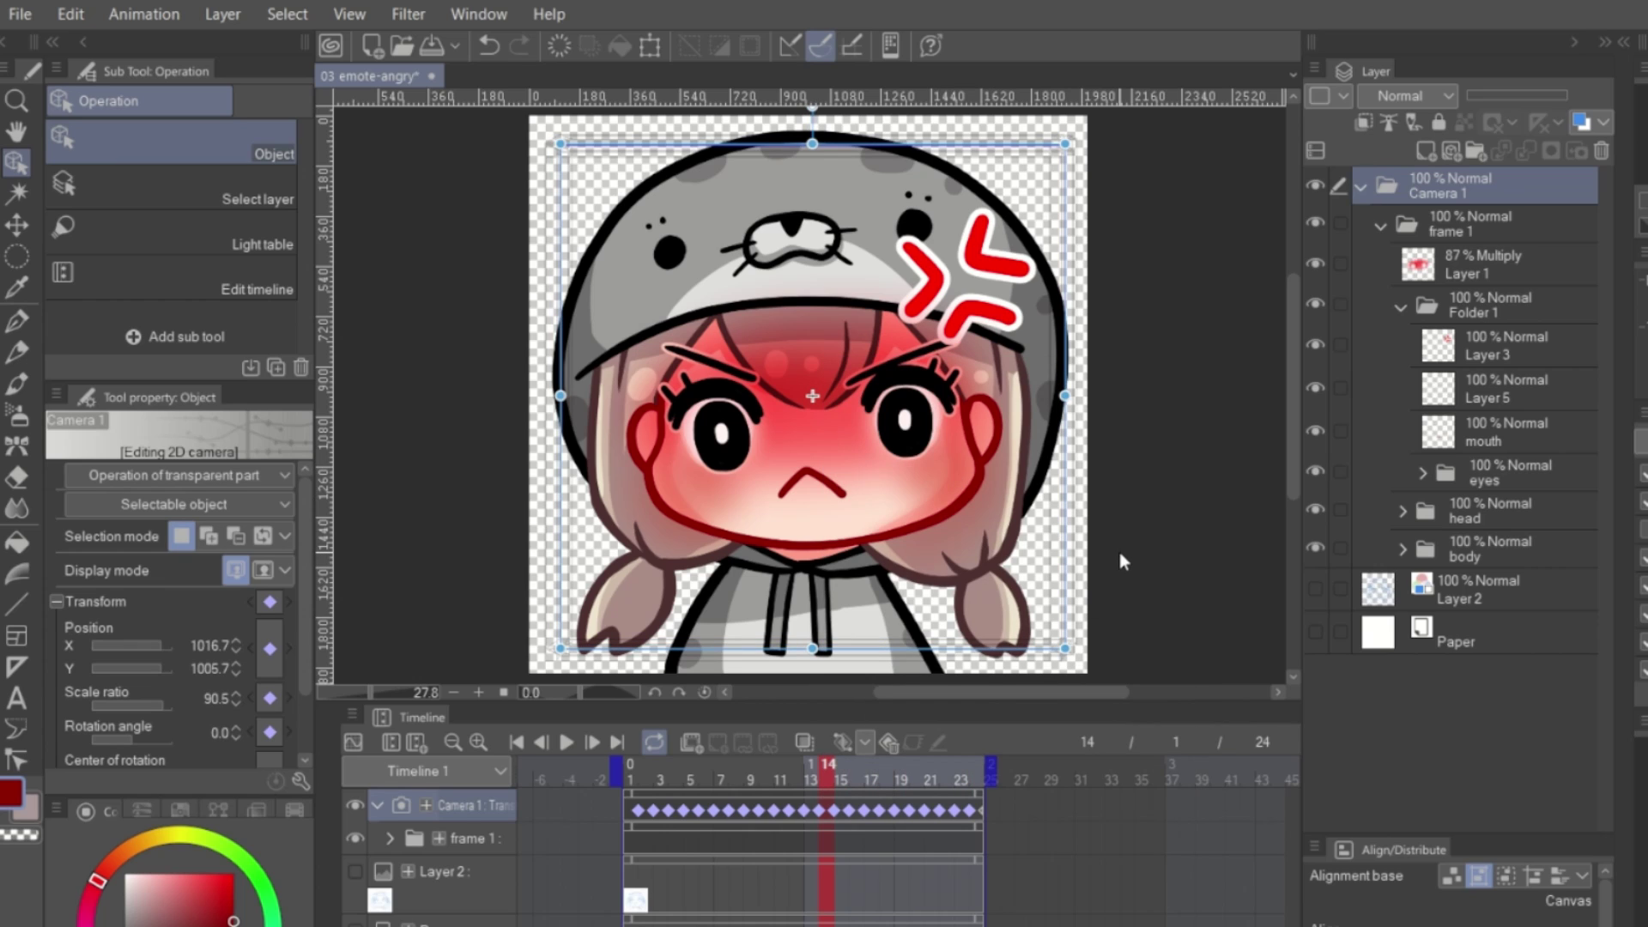
{"action": "left_click", "coordinate": [566, 743]}
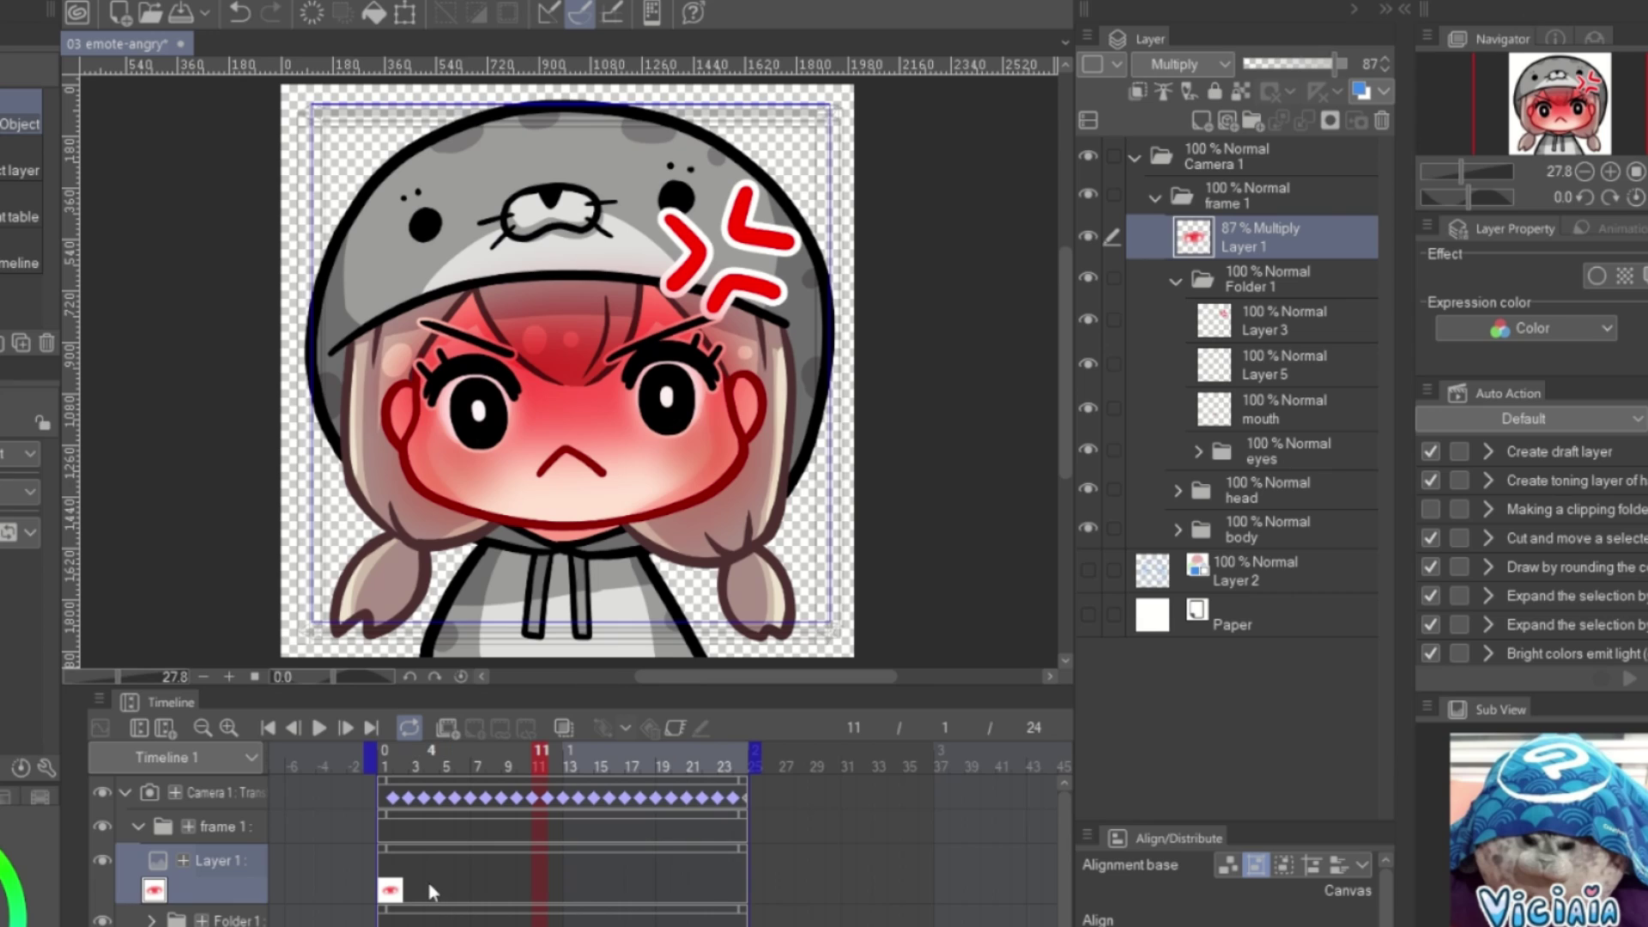
- Enable keyframes on the red Multiply layer, Layer 1, and lower its opacity to about 46% at timeline frame 1
{"action": "left_click", "coordinate": [431, 893]}
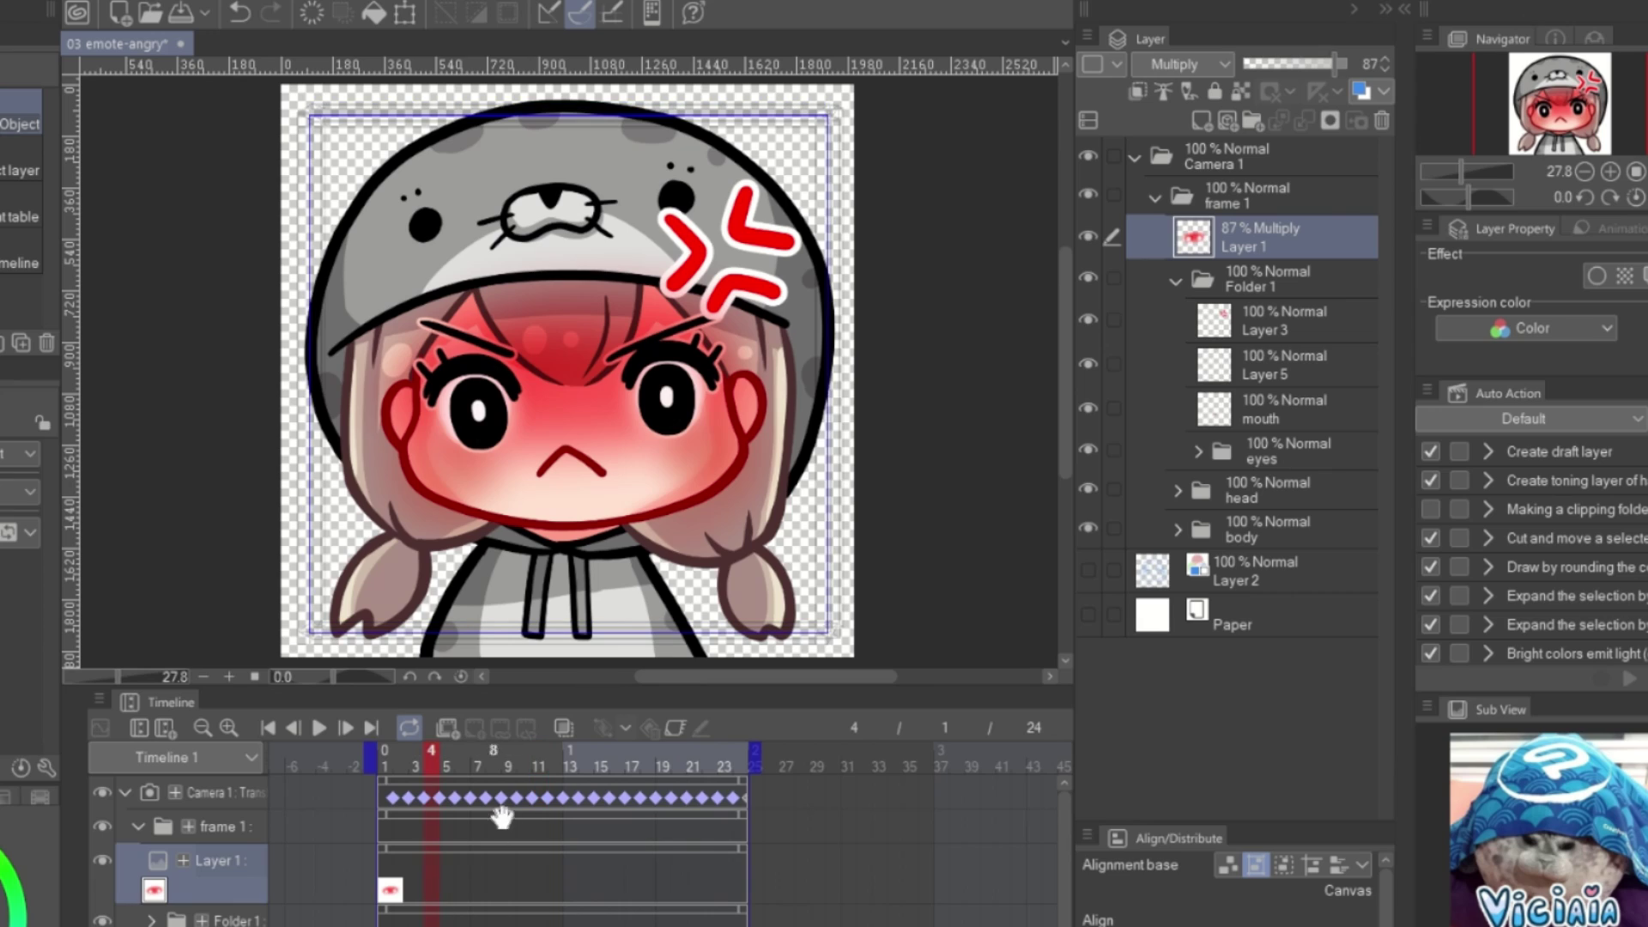
{"action": "left_click", "coordinate": [677, 727]}
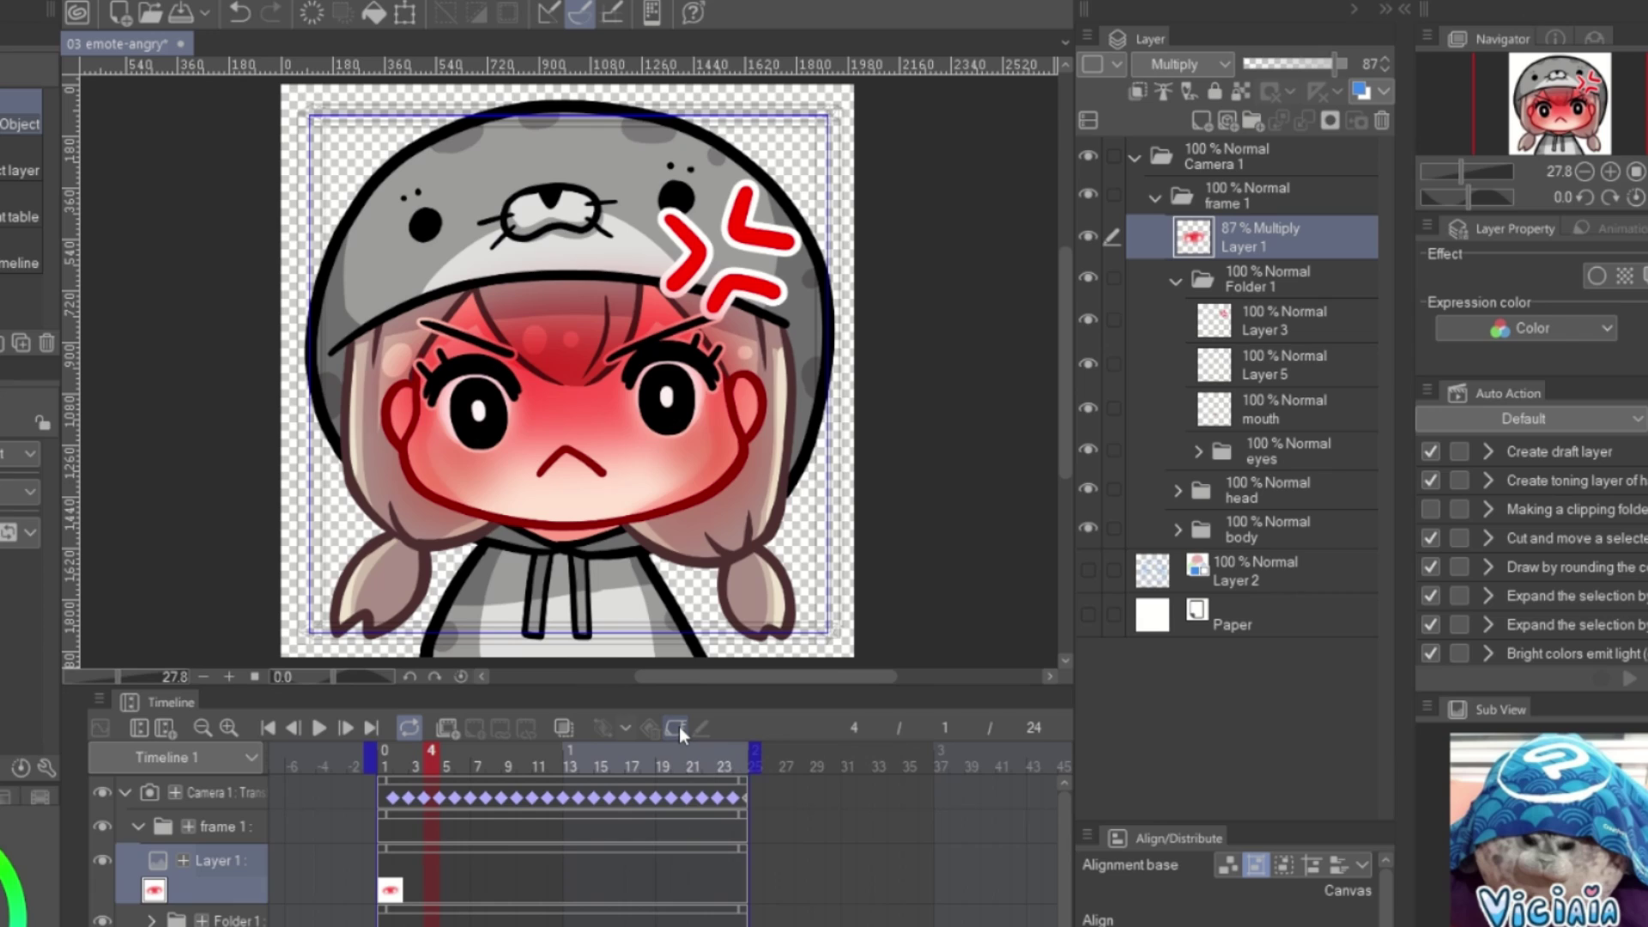
{"action": "left_click", "coordinate": [383, 877]}
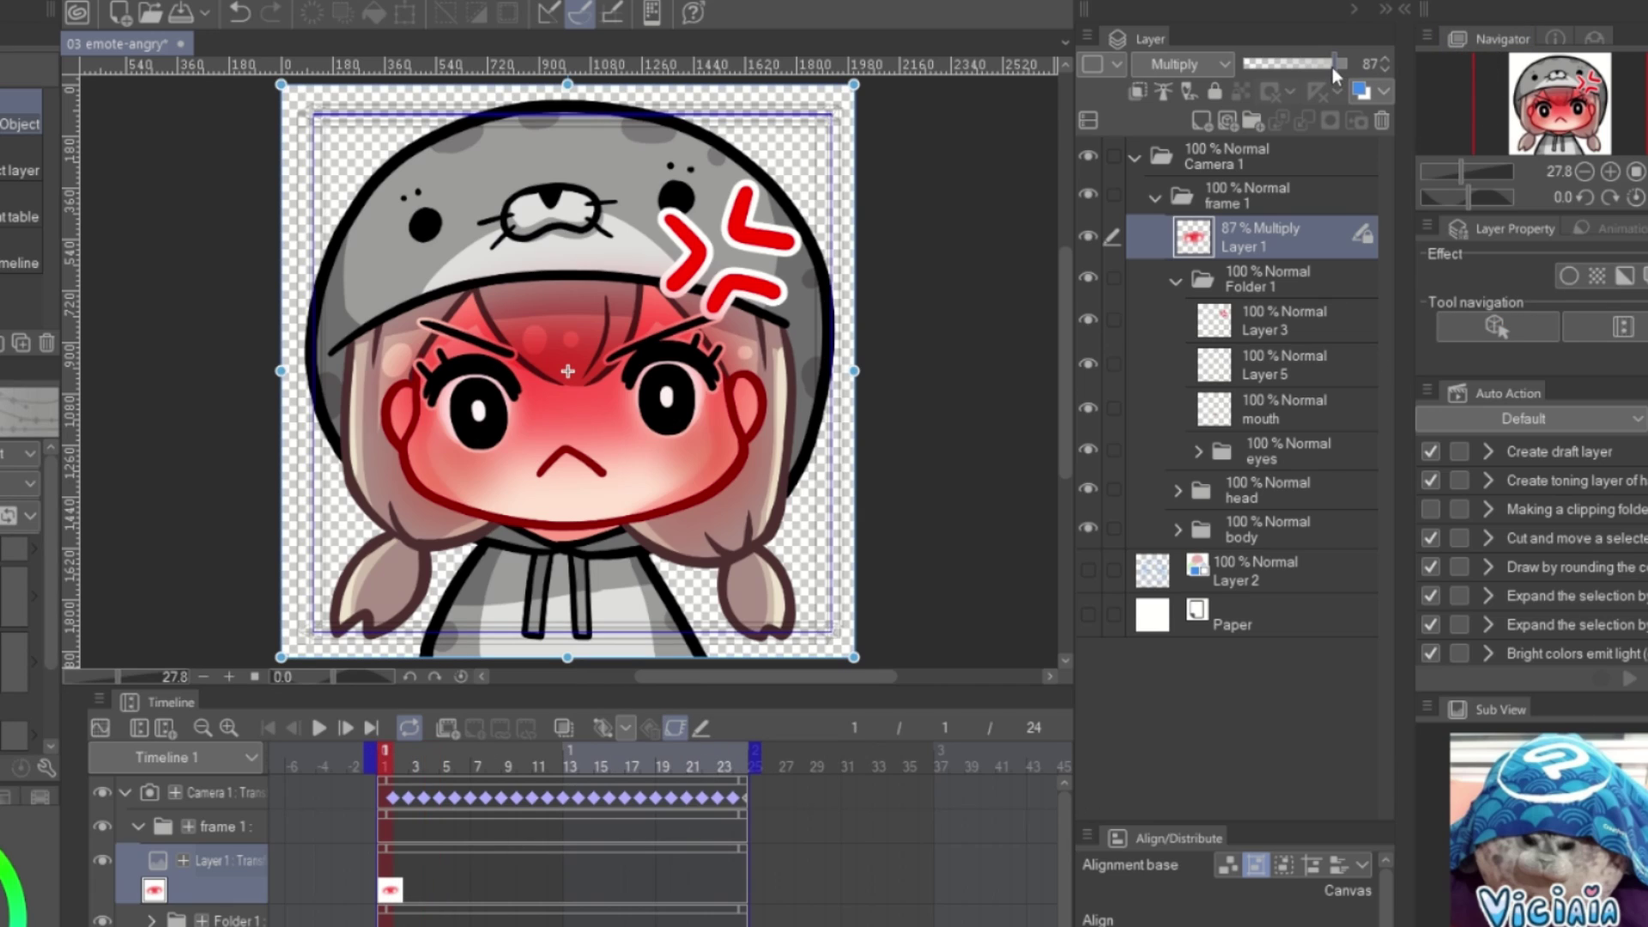
{"action": "left_click_drag", "start_coordinate": [1321, 70], "coordinate": [1291, 75]}
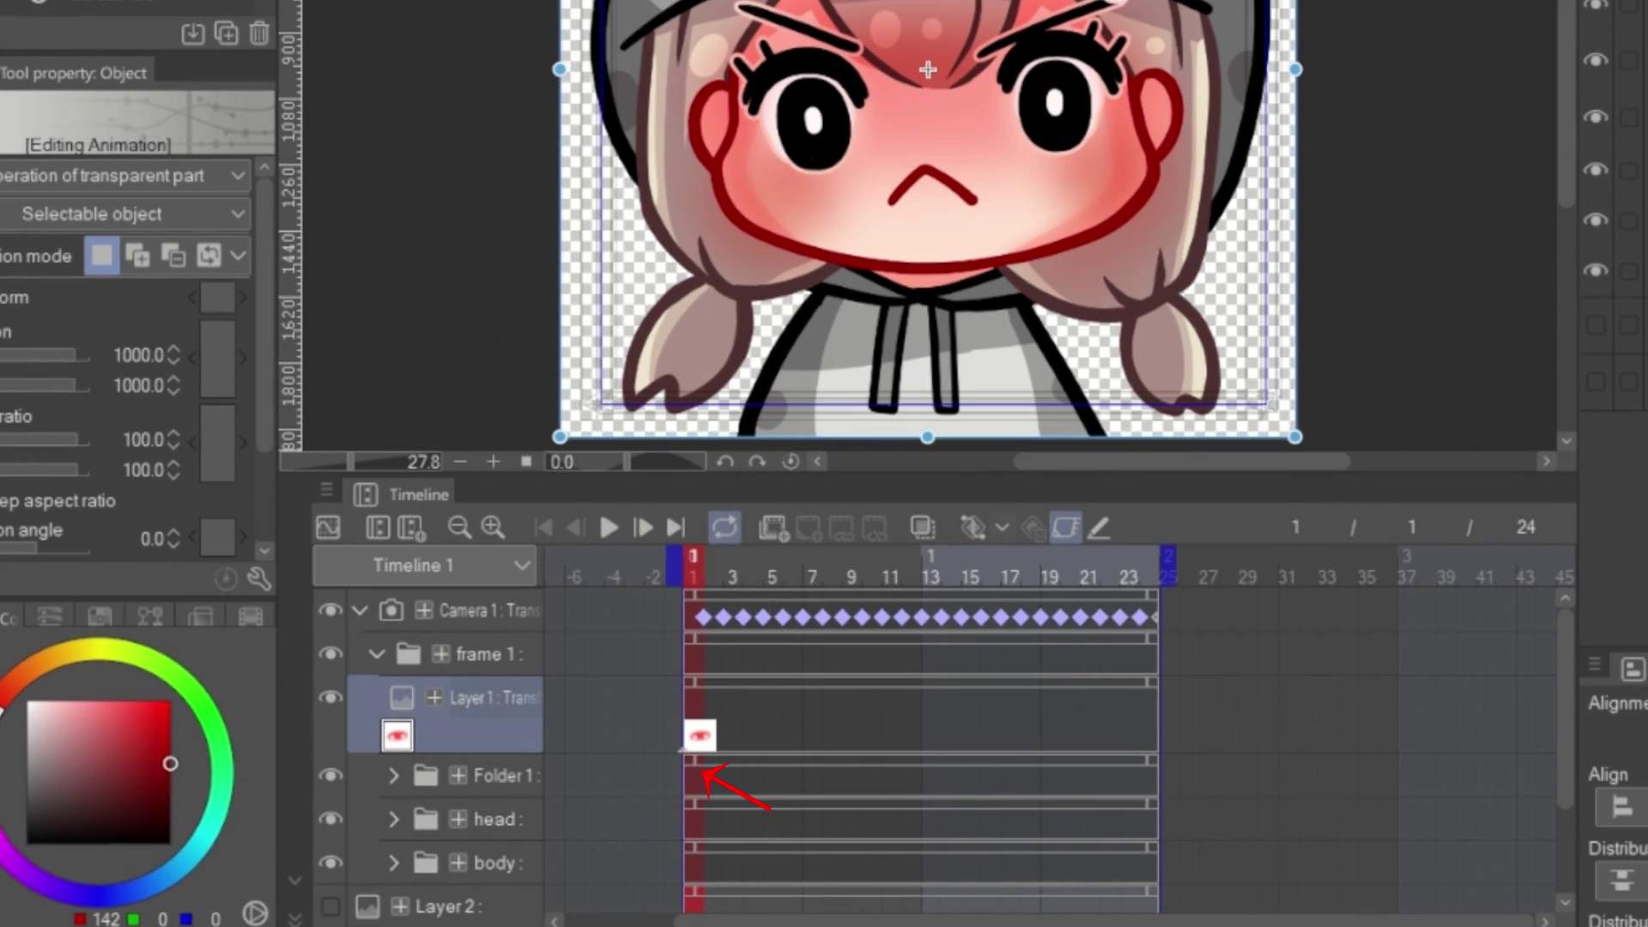
- Add a keyframe to Layer 1 at timeline frame 24 and expand its track to show the Opacity keyframes
{"action": "left_click", "coordinate": [1152, 720]}
{"action": "left_click", "coordinate": [973, 527]}
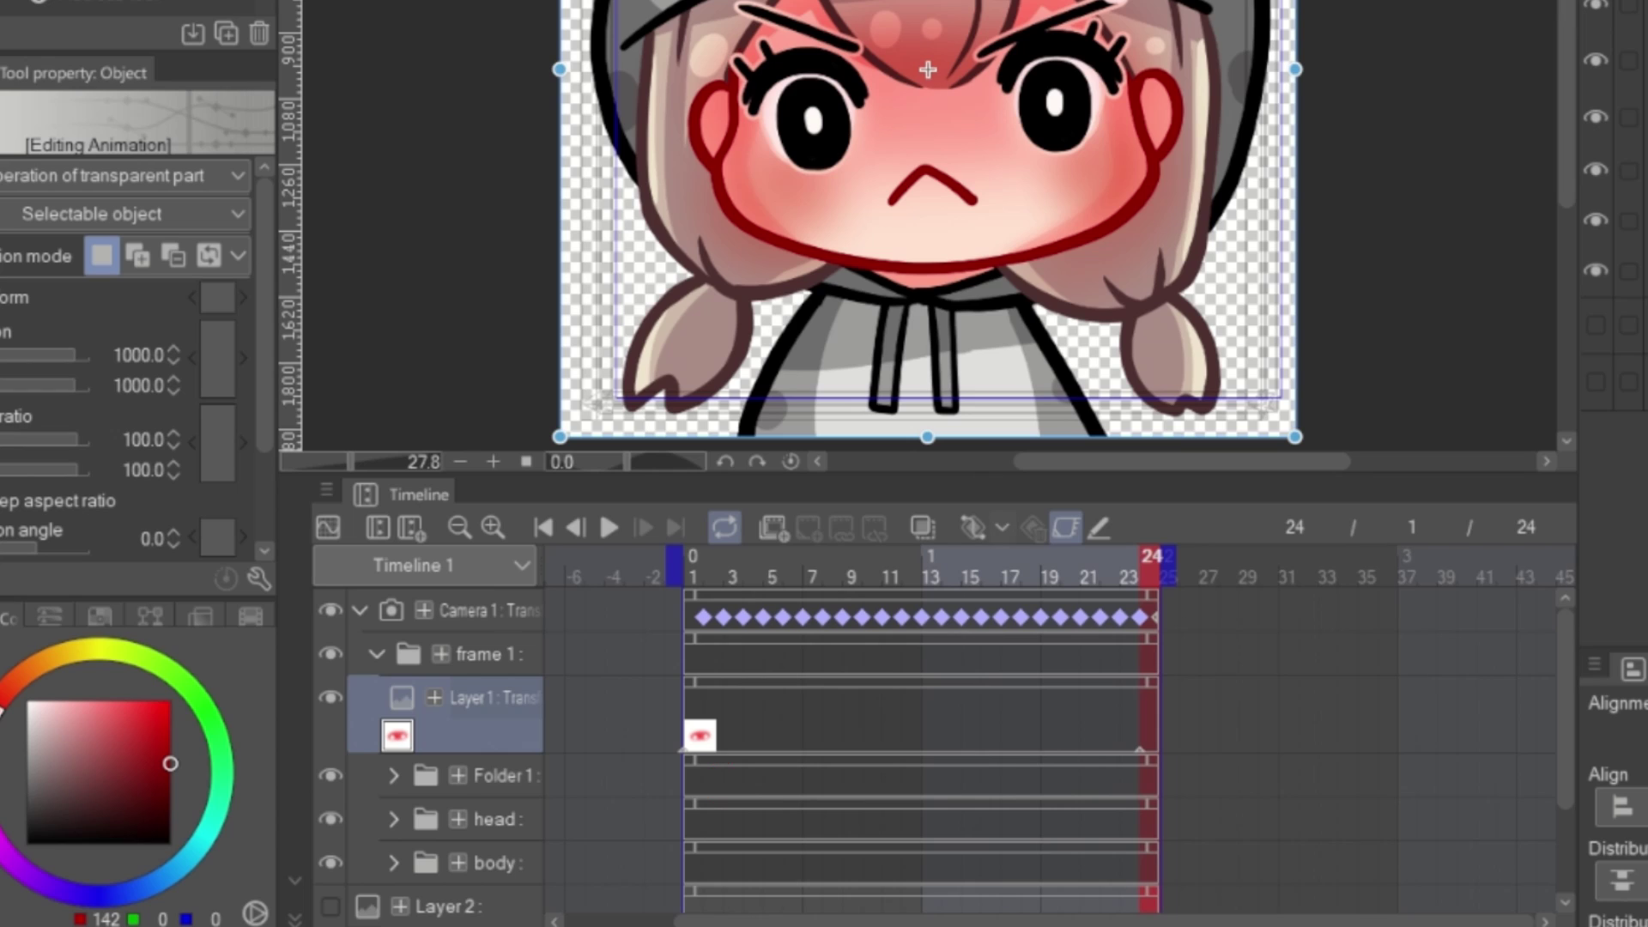
{"action": "left_click", "coordinate": [434, 696]}
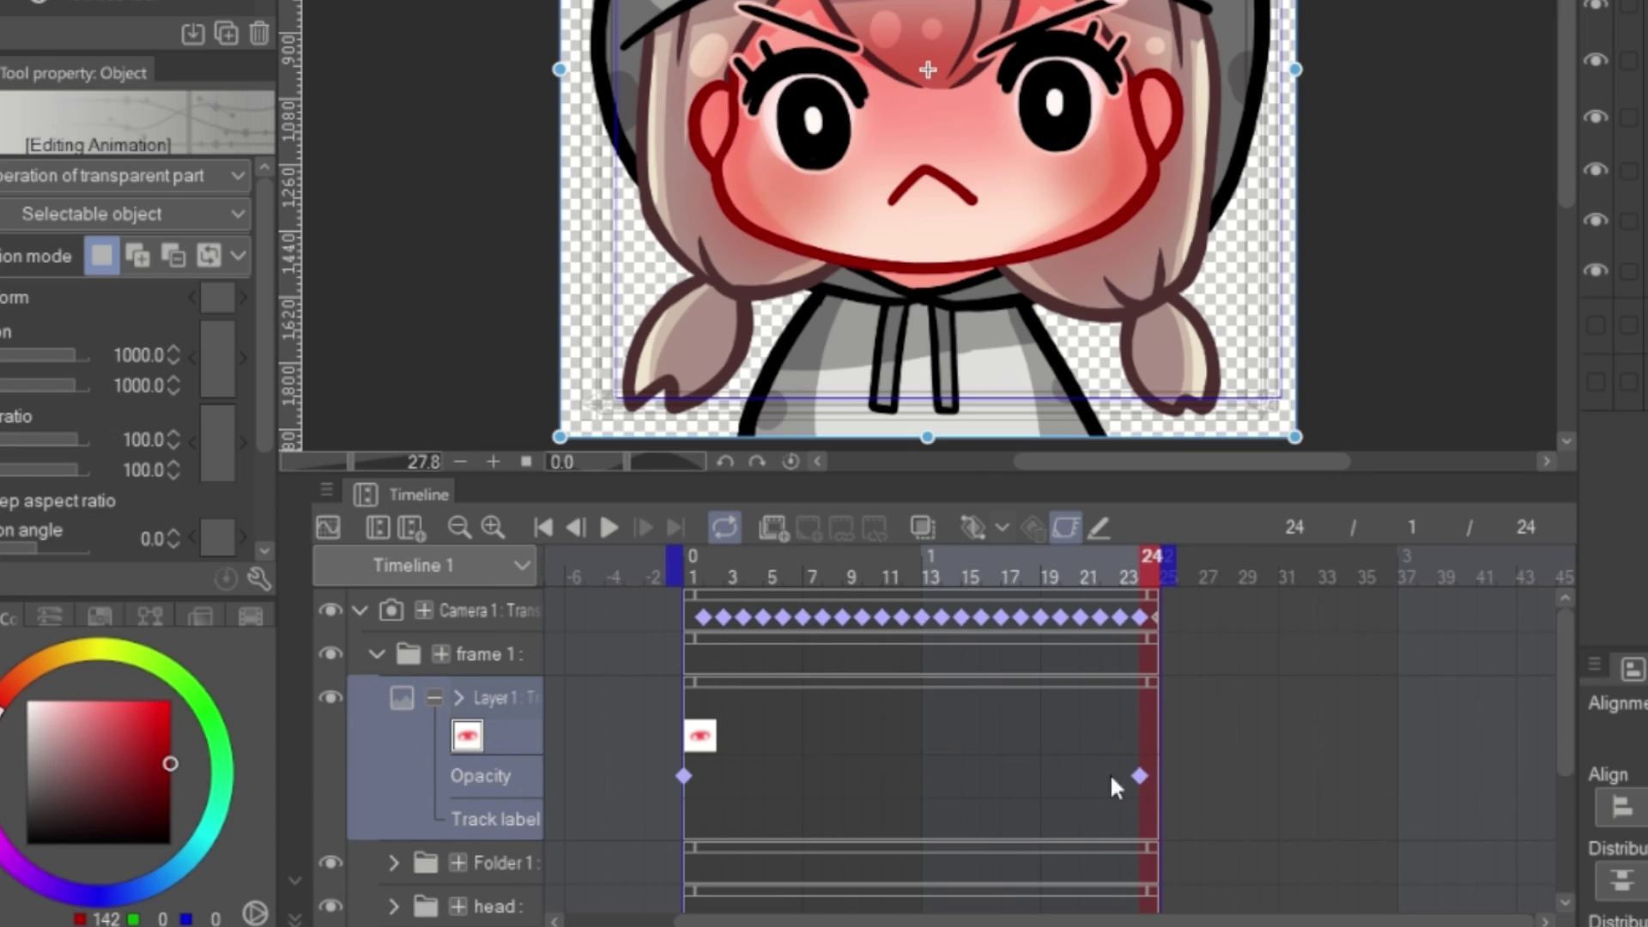
- Raise Layer 1's opacity to about 81% at timeline frame 13 and play back the blush fading in and out
{"action": "left_click", "coordinate": [930, 782]}
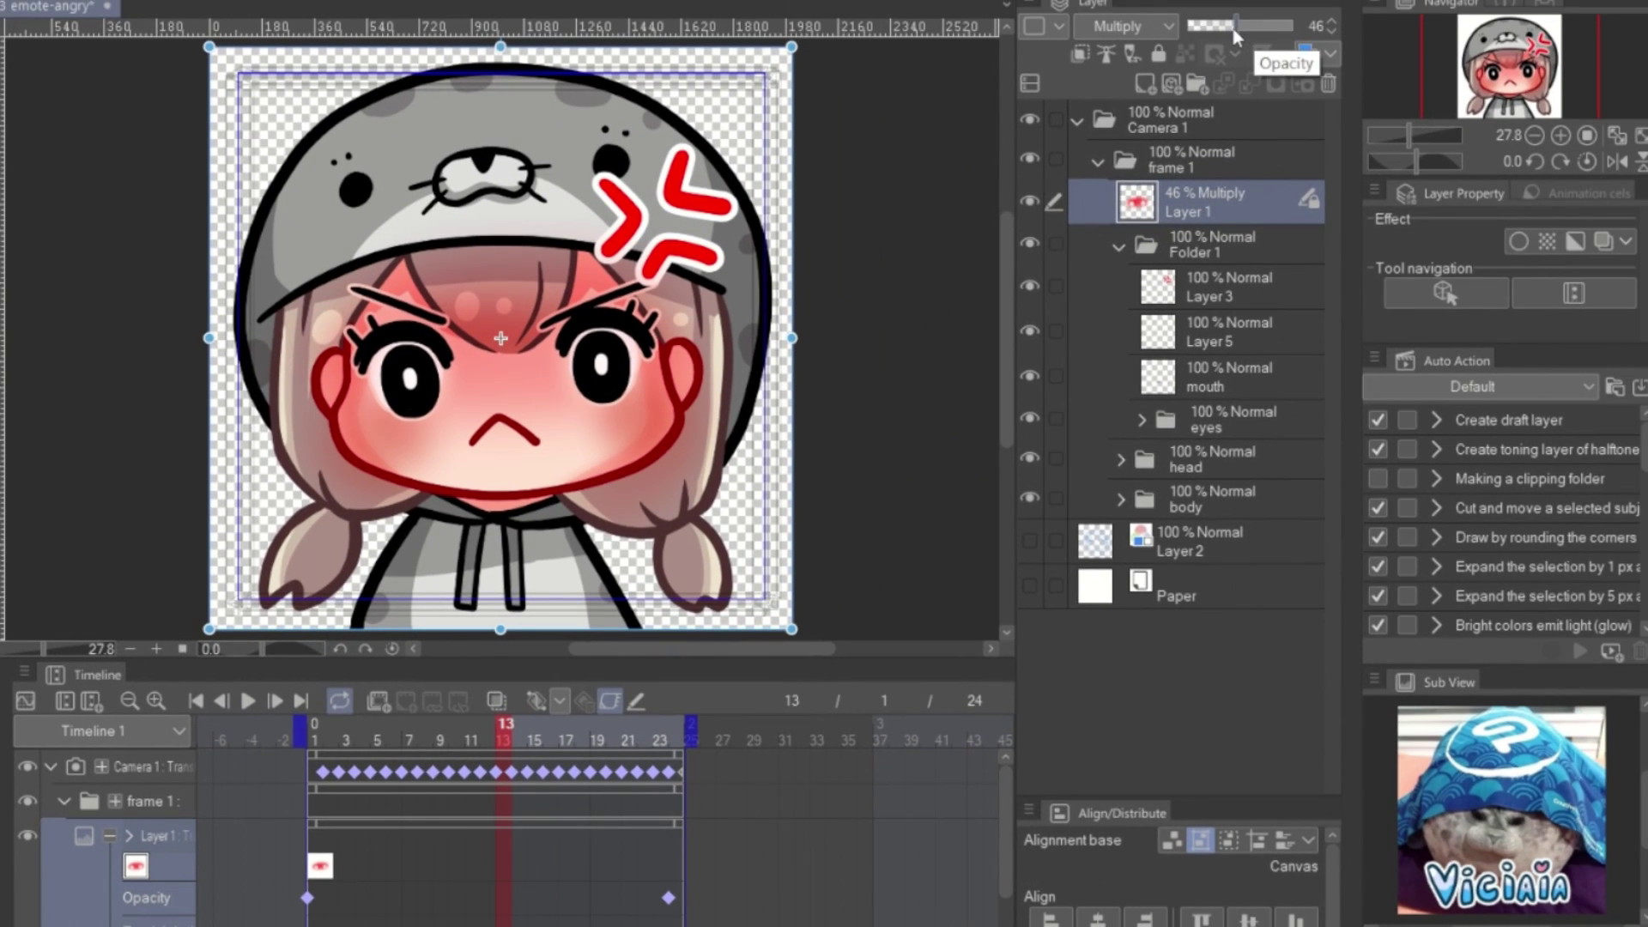
{"action": "left_click_drag", "start_coordinate": [1234, 29], "coordinate": [1272, 29]}
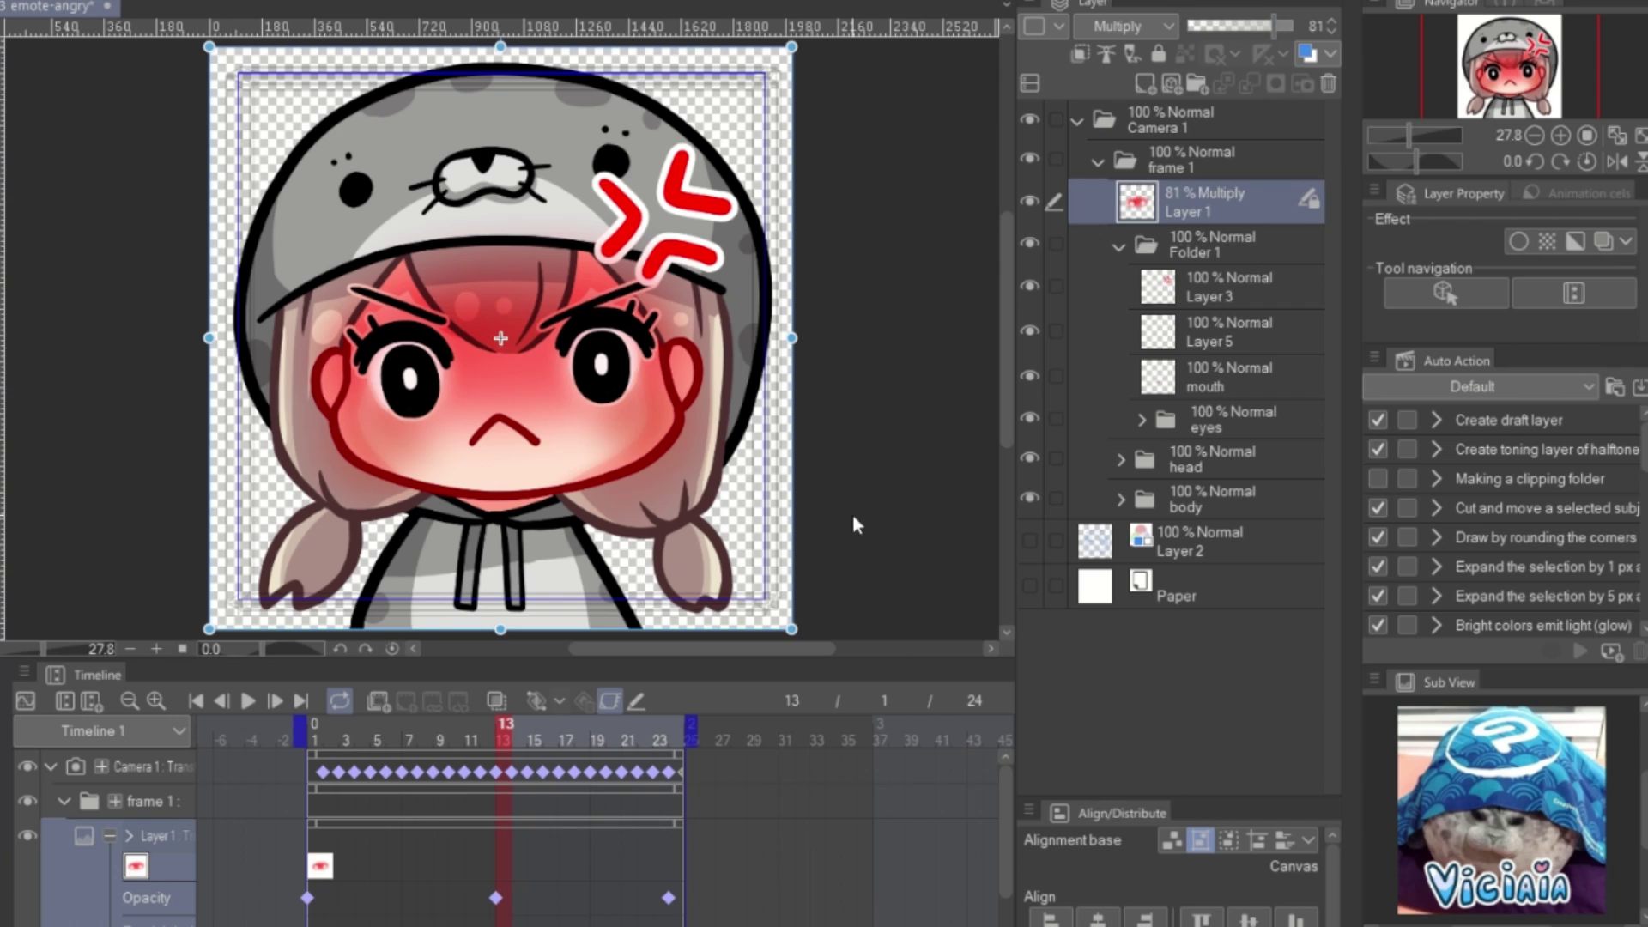
{"action": "left_click", "coordinate": [248, 702]}
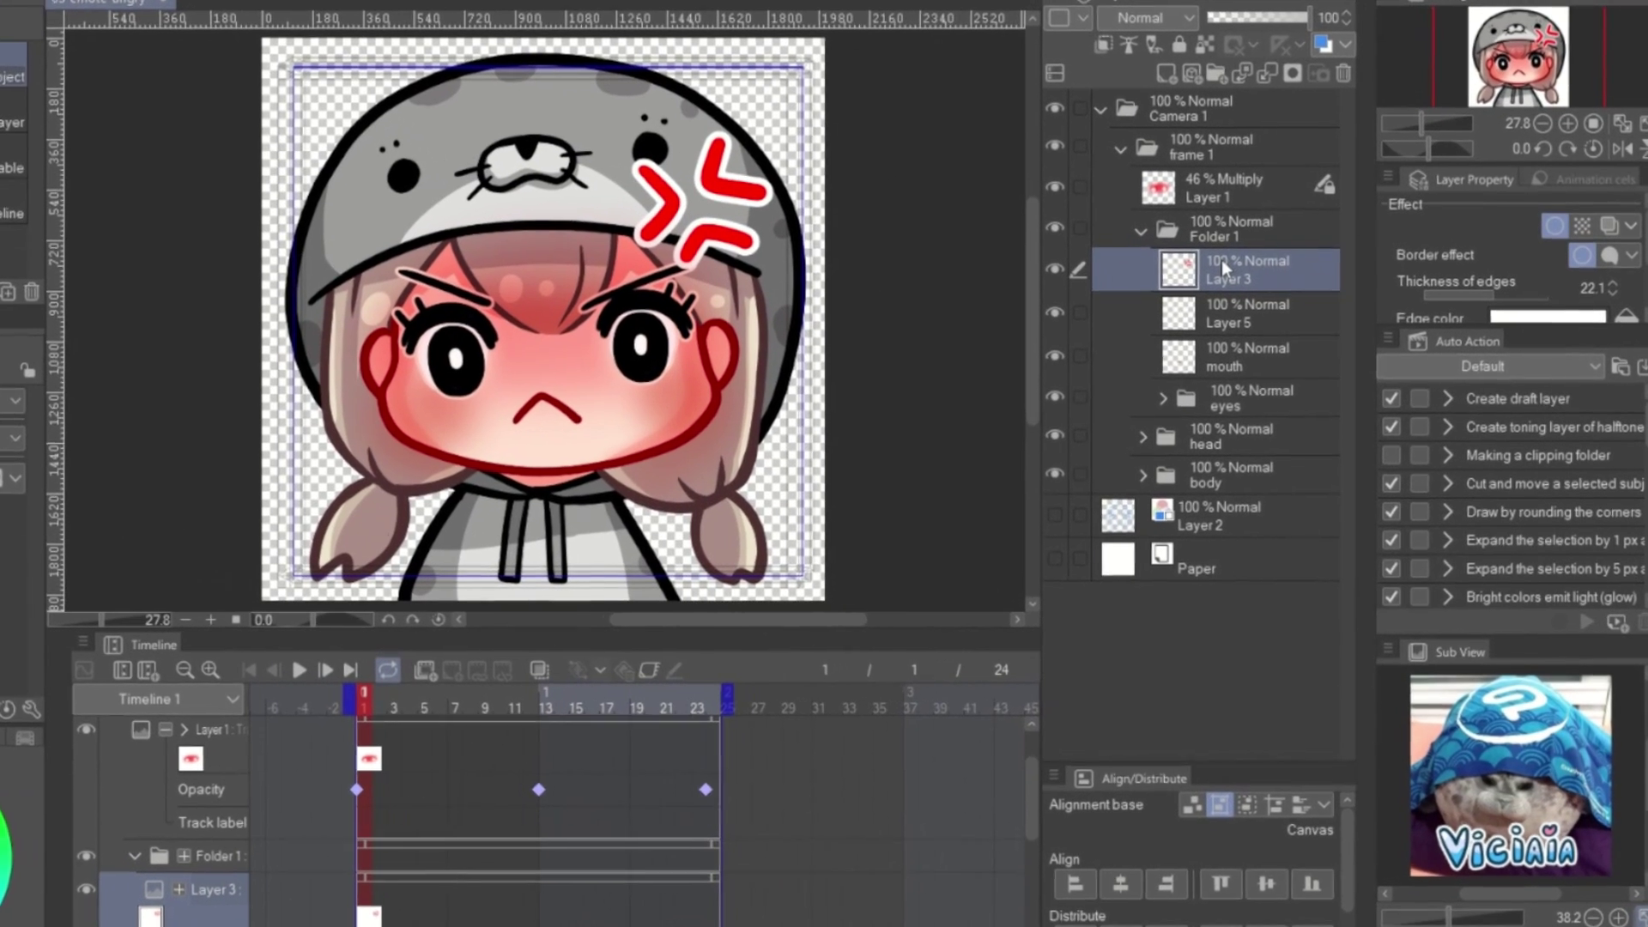
- Convert the anger mark layer, Layer 3, to an image material layer
{"action": "right_click", "coordinate": [1293, 317]}
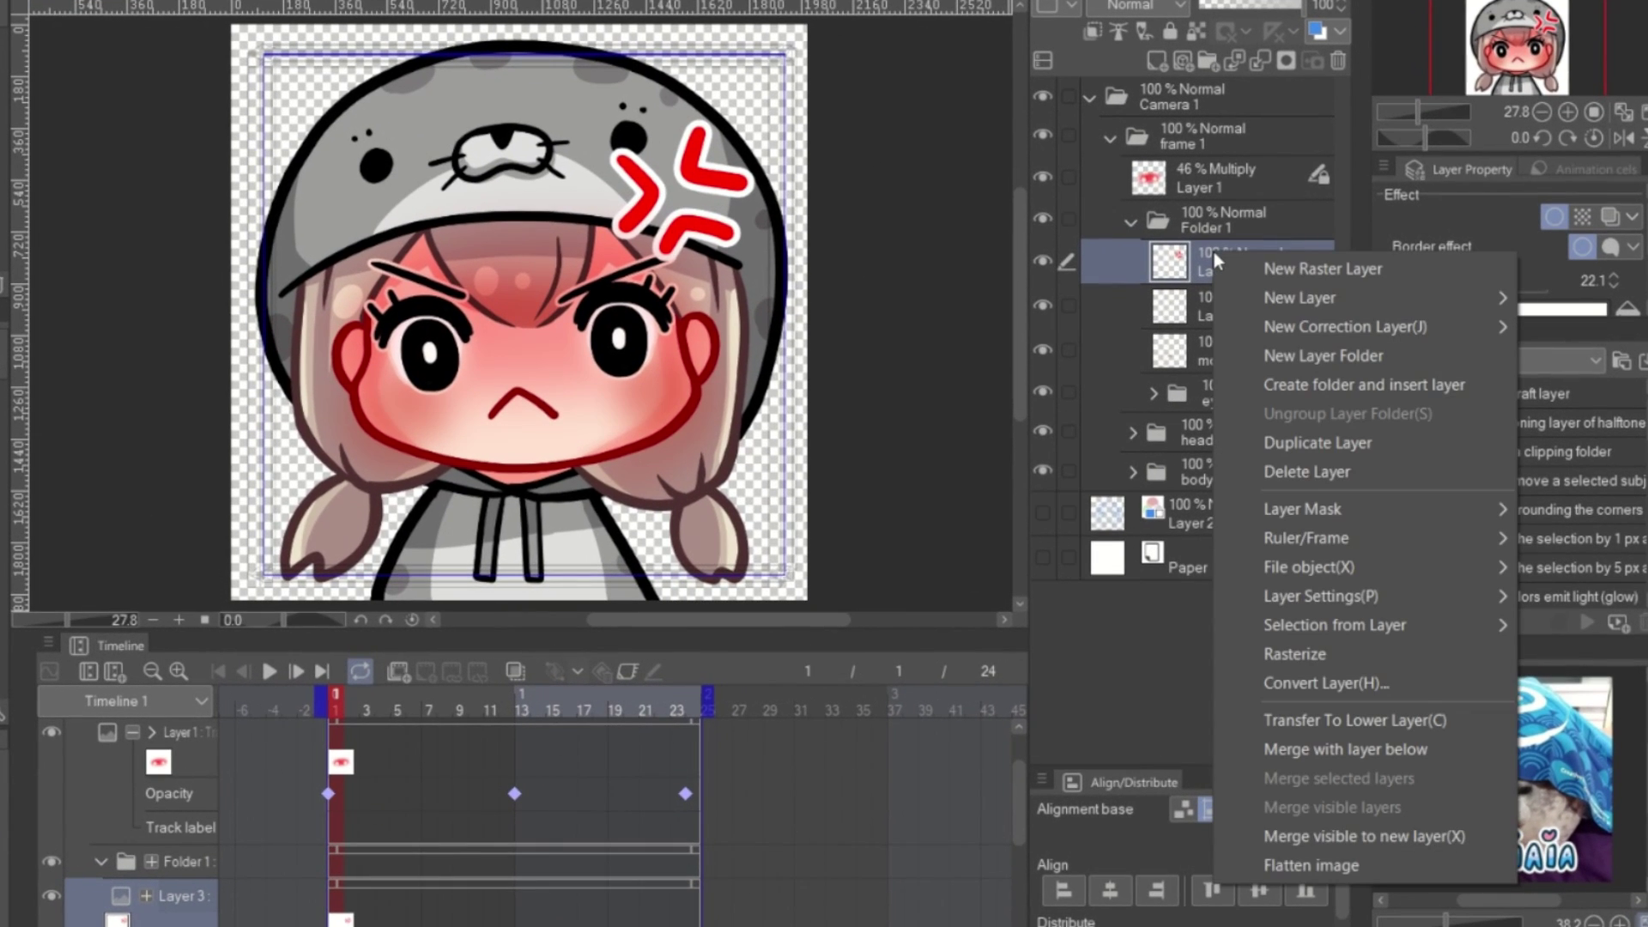
{"action": "left_click", "coordinate": [1340, 690]}
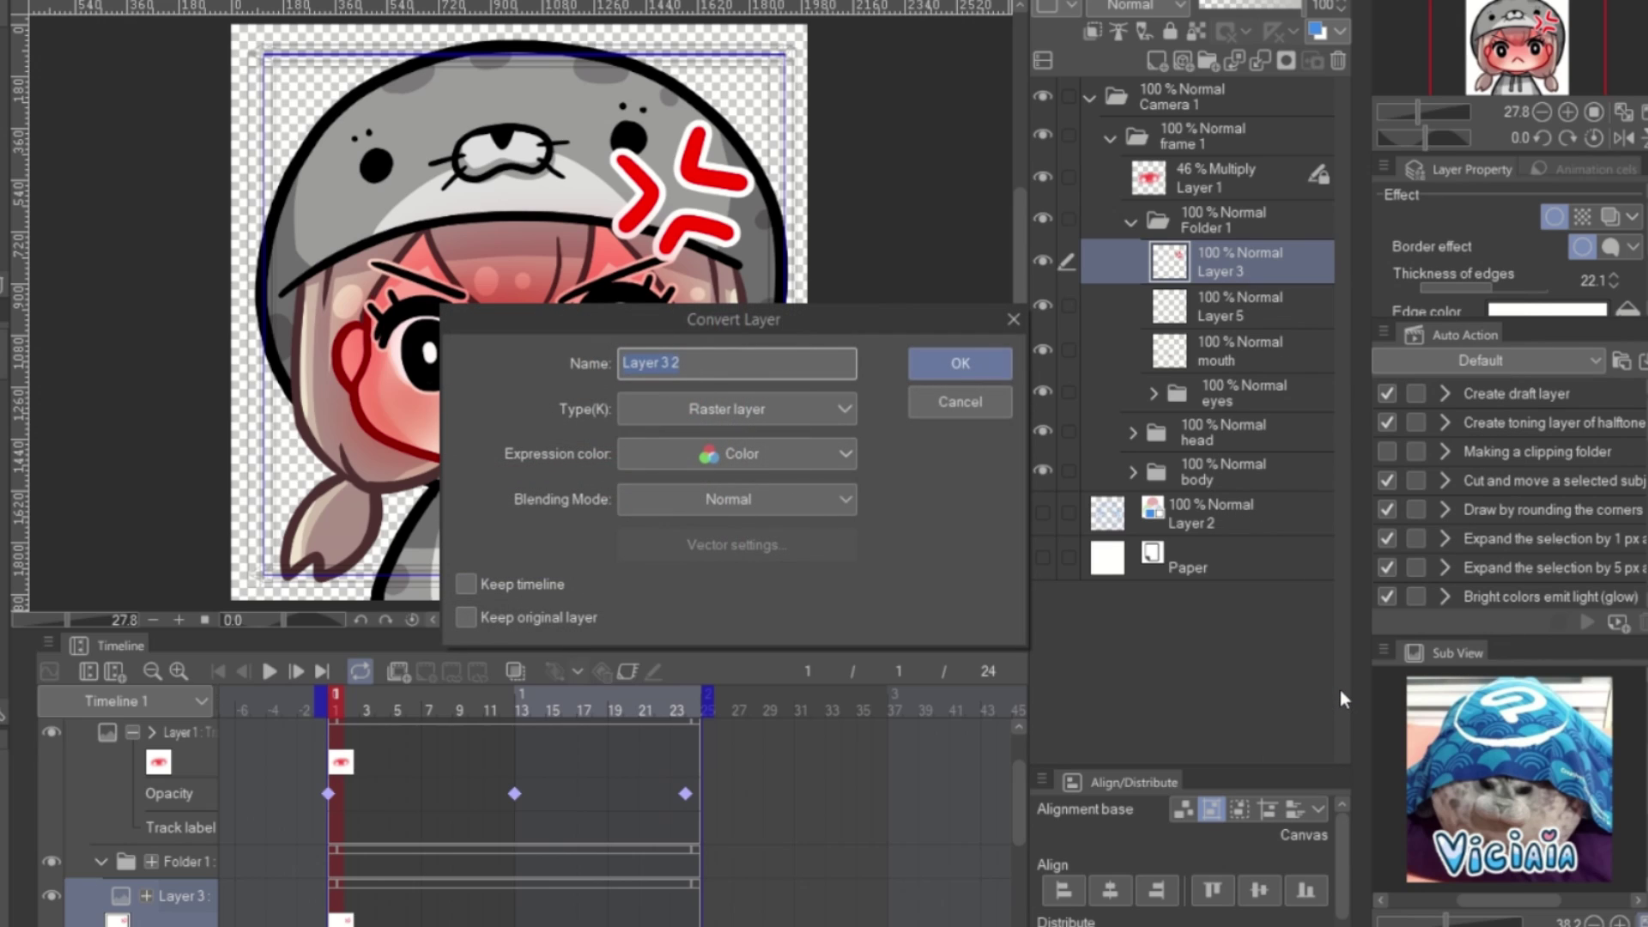
{"action": "left_click", "coordinate": [832, 412]}
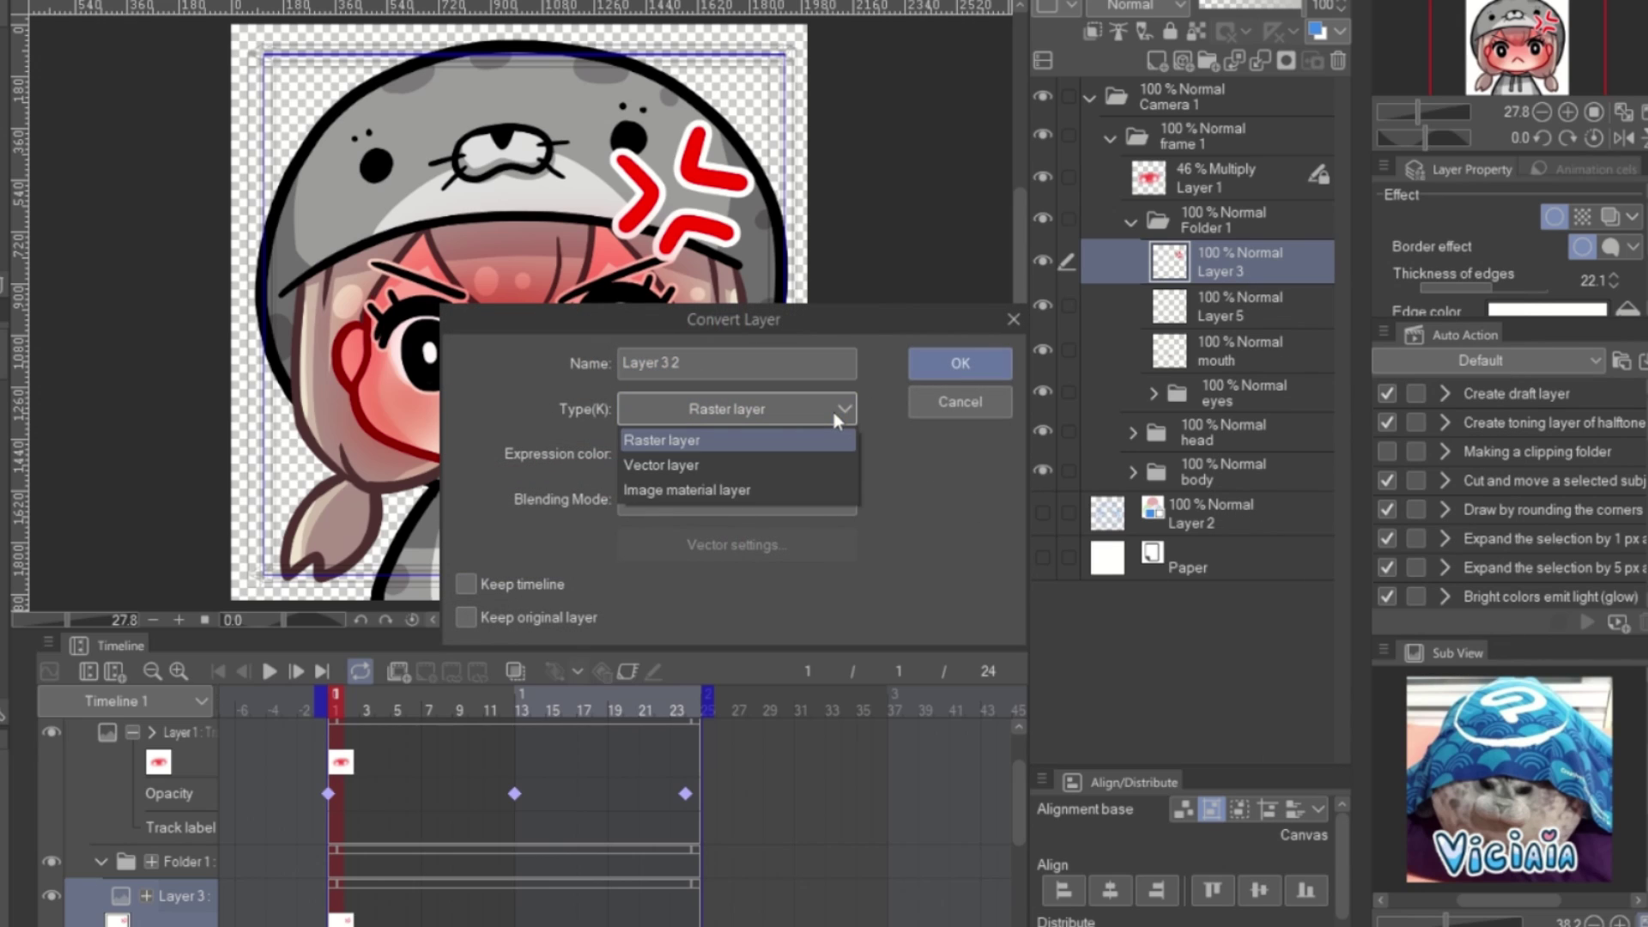
{"action": "left_click", "coordinate": [740, 493]}
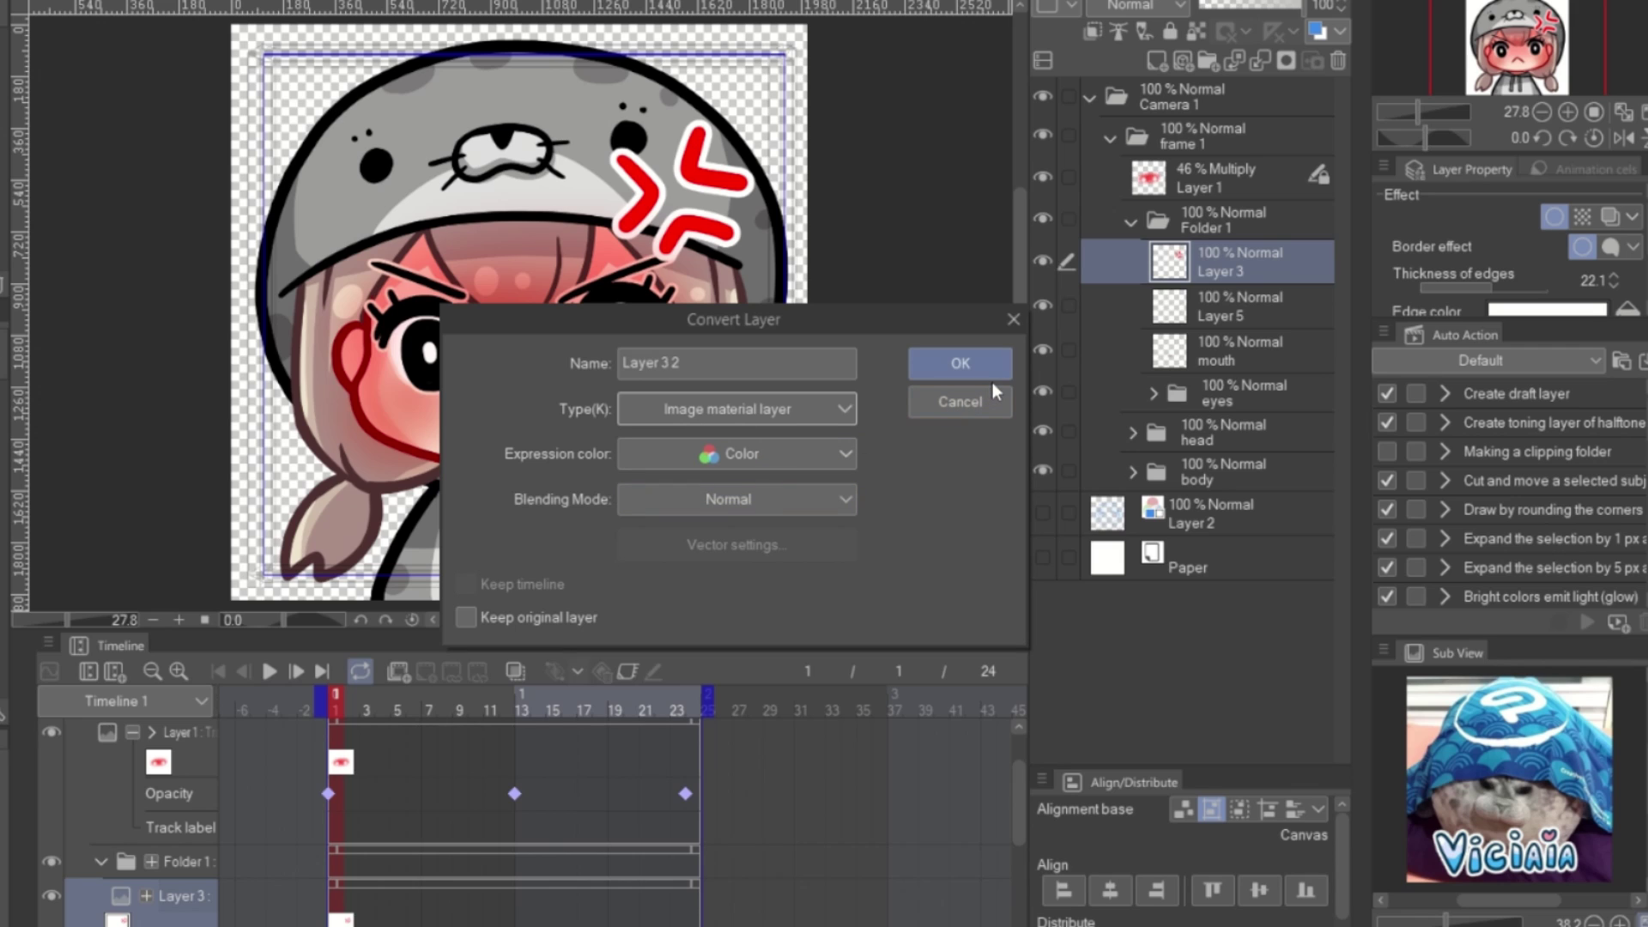
{"action": "left_click", "coordinate": [972, 356]}
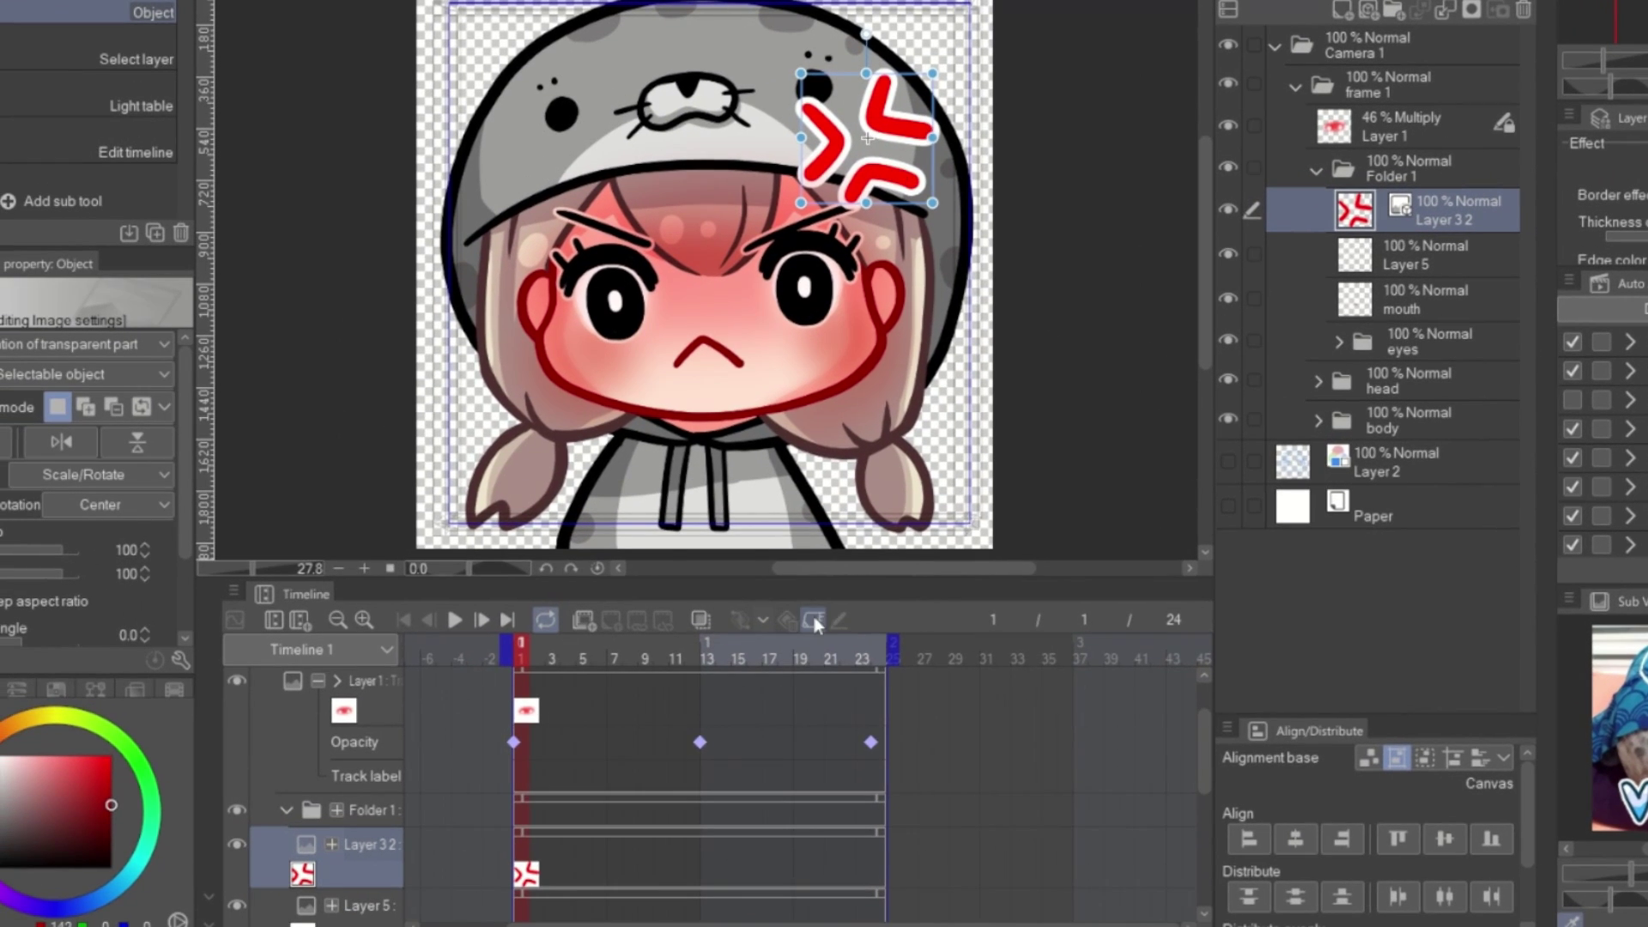
- Enable keyframes on the converted anger mark layer and add keyframes at timeline frames 1 and 24
{"action": "left_click", "coordinate": [814, 618]}
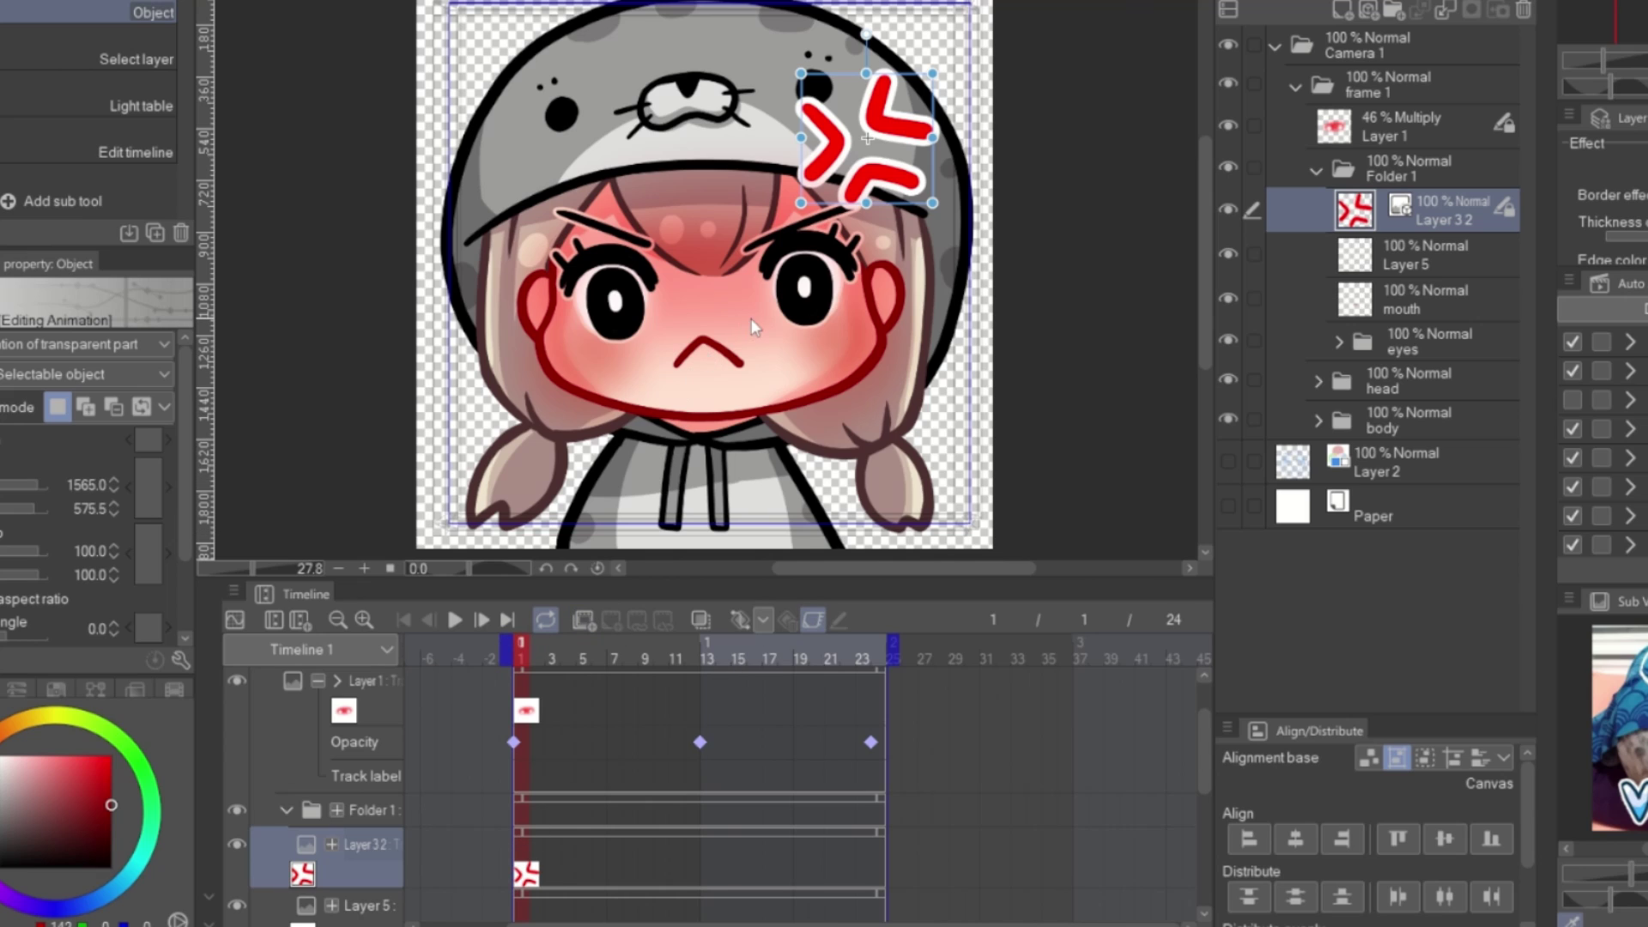
{"action": "left_click", "coordinate": [740, 623]}
{"action": "left_click", "coordinate": [877, 848]}
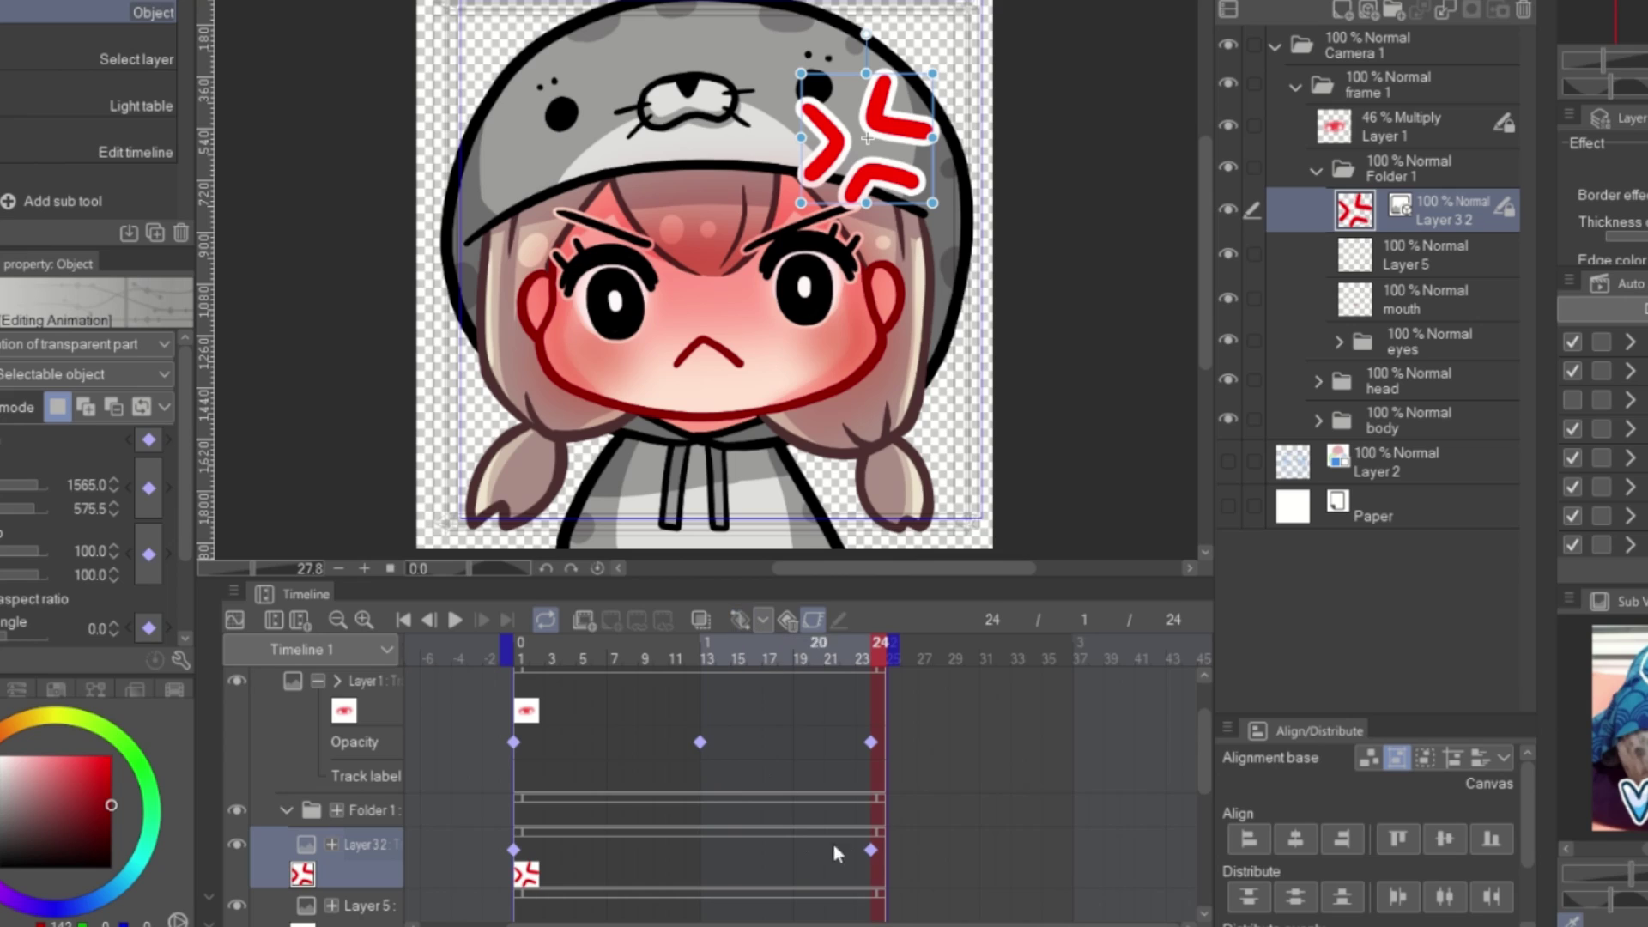
- At timeline frame 13, rotate the anger mark slightly clockwise and nudge it, and scrub the timeline toward the end
{"action": "left_click", "coordinate": [704, 841]}
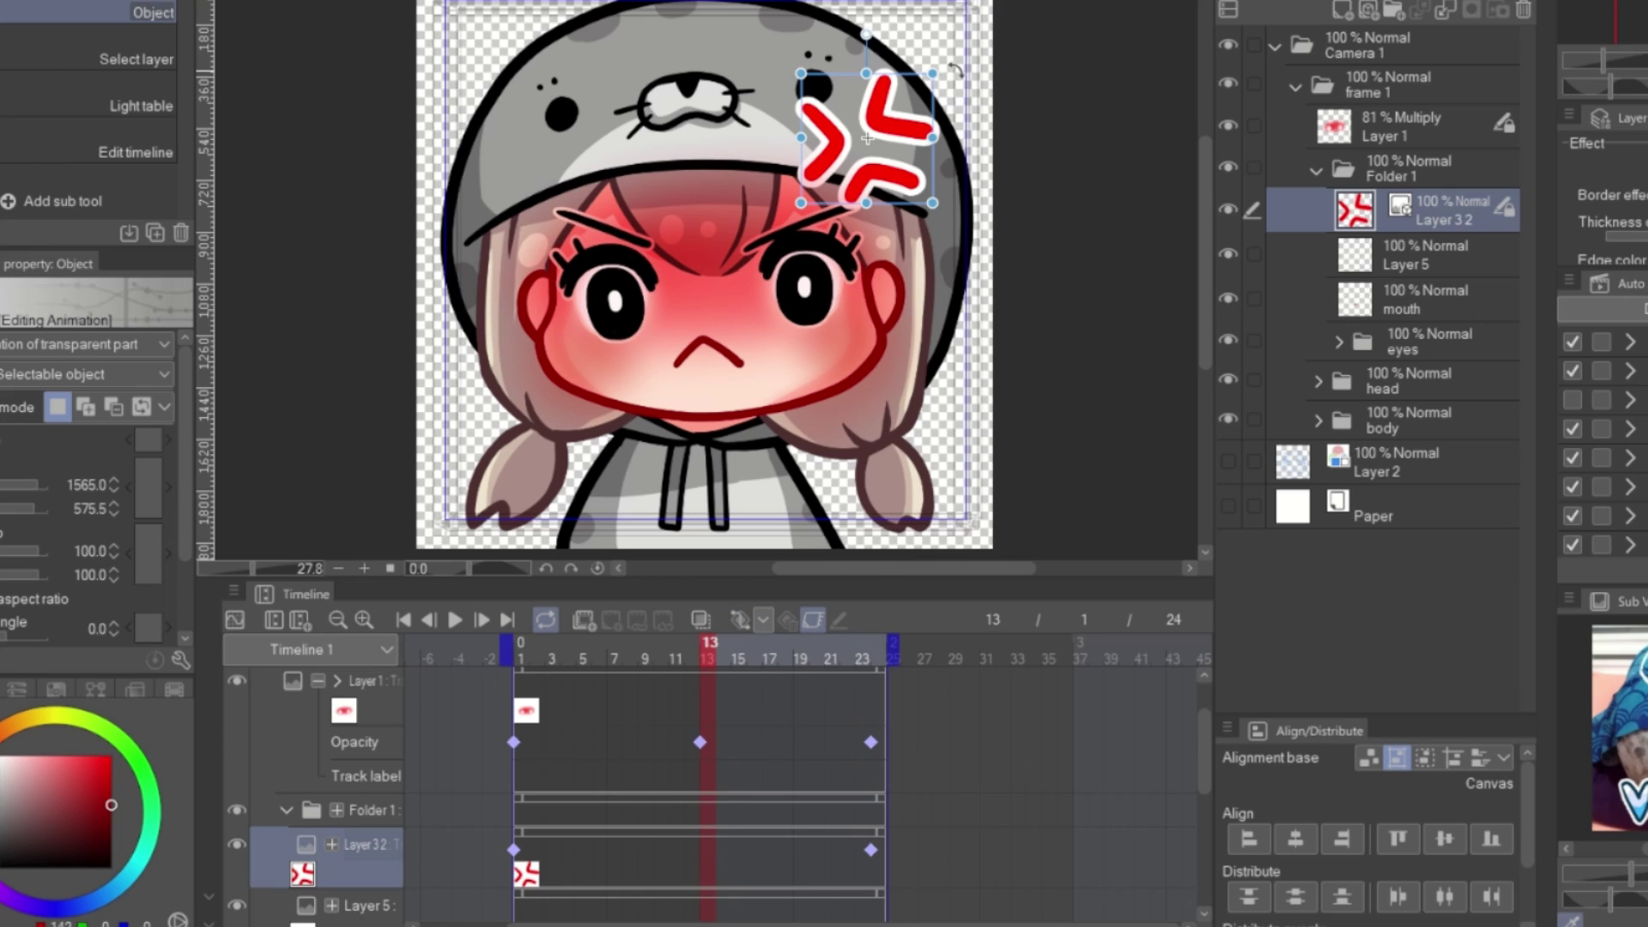
{"action": "left_click_drag", "start_coordinate": [955, 70], "coordinate": [978, 97]}
{"action": "left_click_drag", "start_coordinate": [928, 142], "coordinate": [923, 136]}
{"action": "left_click_drag", "start_coordinate": [709, 647], "coordinate": [869, 651]}
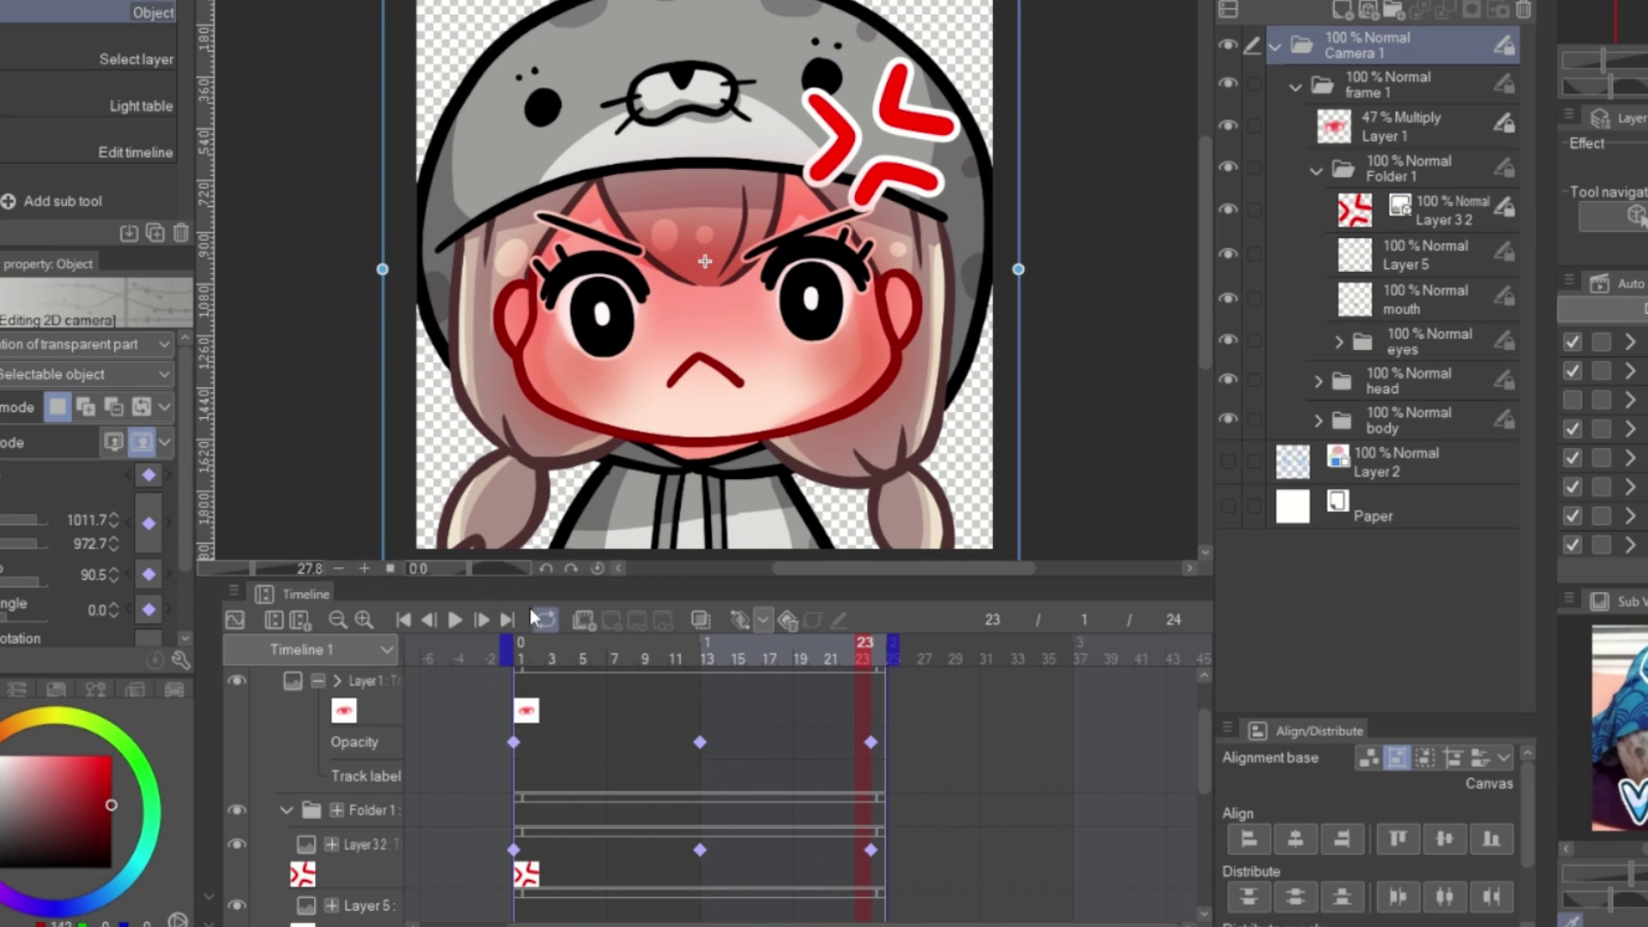
- Play back the anger mark animation
{"action": "left_click", "coordinate": [452, 621]}
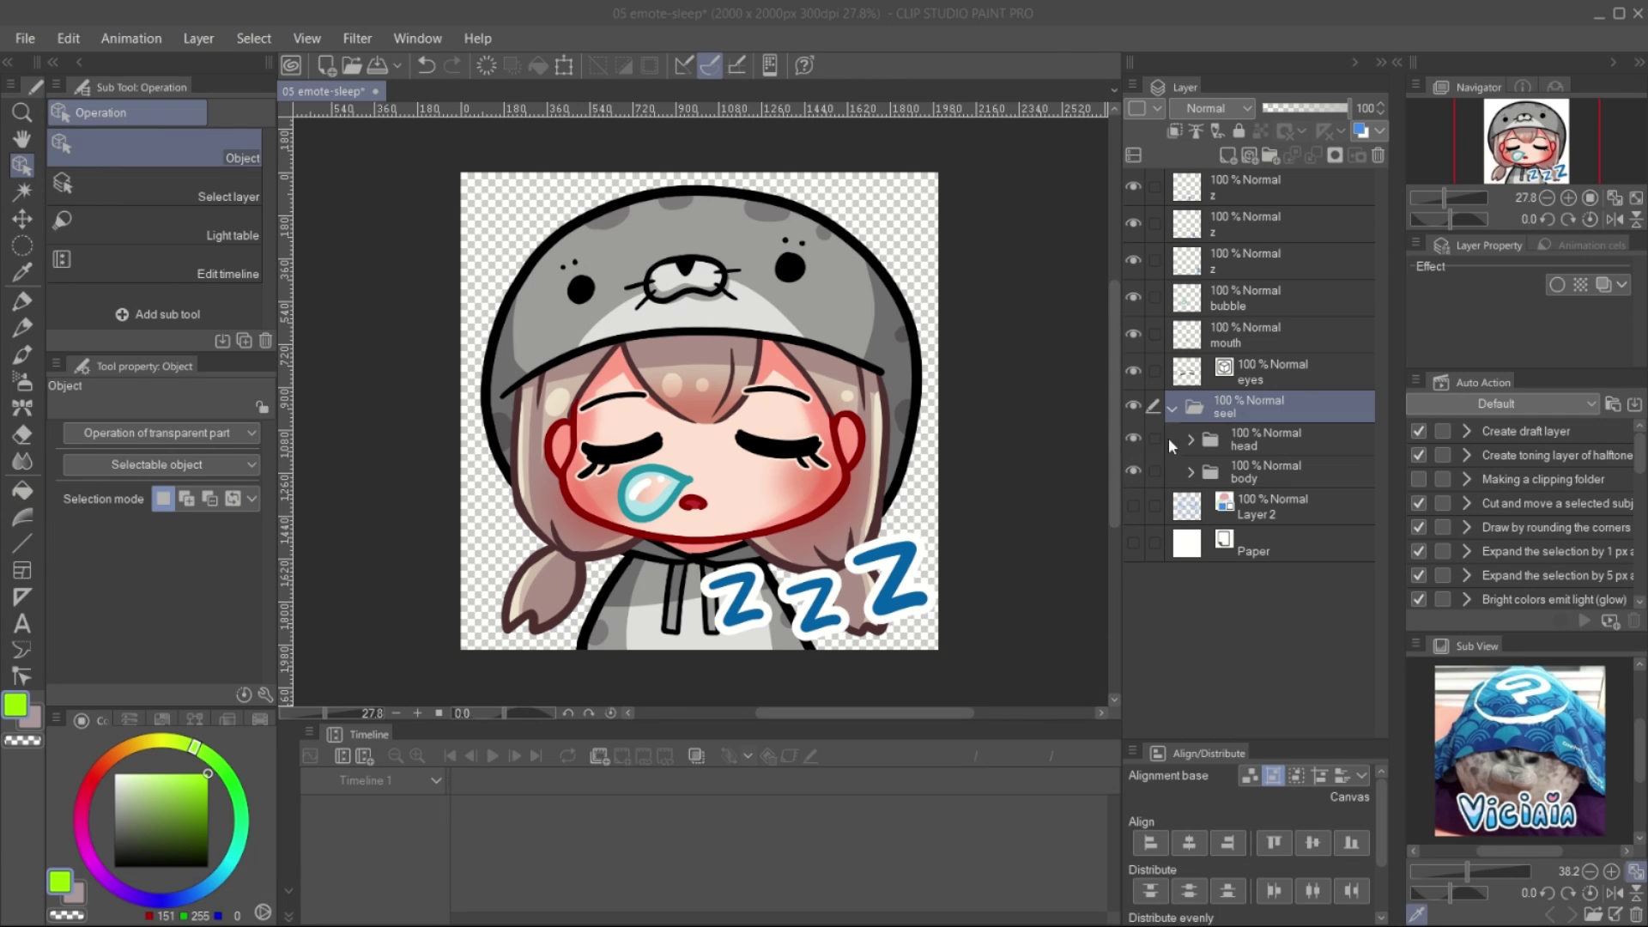
- Toggle the visibility of the body, head, eyes, mouth, bubble and z layers to check how the sleep emote is separated
{"action": "left_click", "coordinate": [1135, 472]}
{"action": "left_click", "coordinate": [1134, 472]}
{"action": "left_click", "coordinate": [1134, 438]}
{"action": "left_click", "coordinate": [1134, 439]}
{"action": "left_click_drag", "start_coordinate": [1134, 374], "coordinate": [1133, 193]}
{"action": "left_click_drag", "start_coordinate": [1131, 376], "coordinate": [1134, 186]}
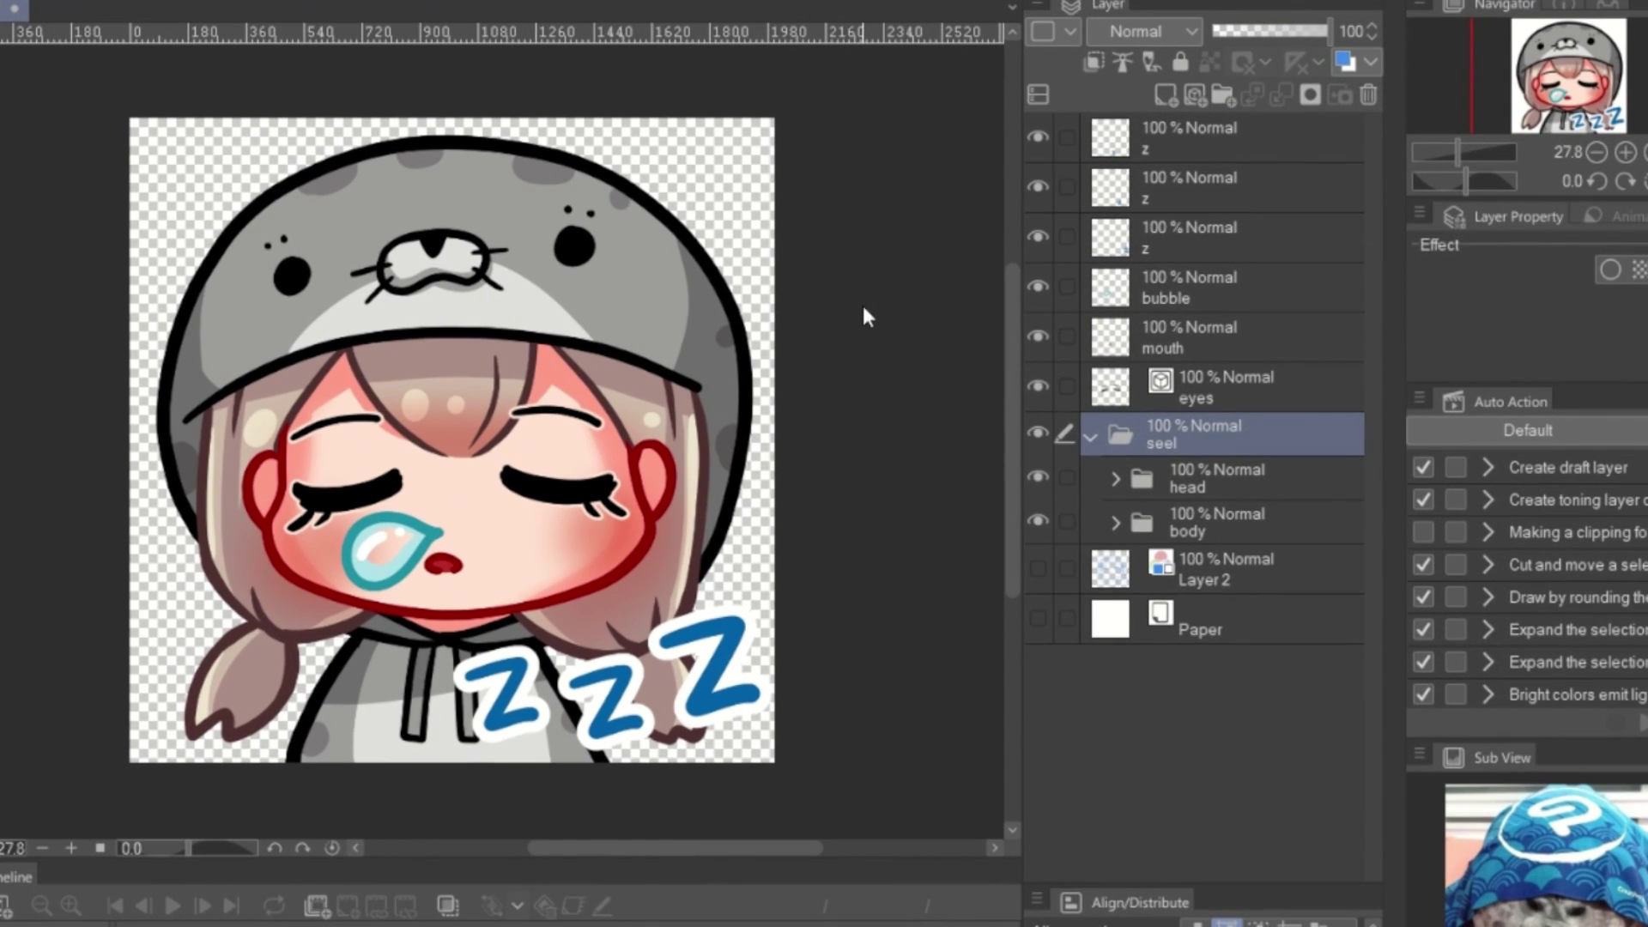
- Convert the eyes layer to an image material layer
{"action": "right_click", "coordinate": [1241, 396]}
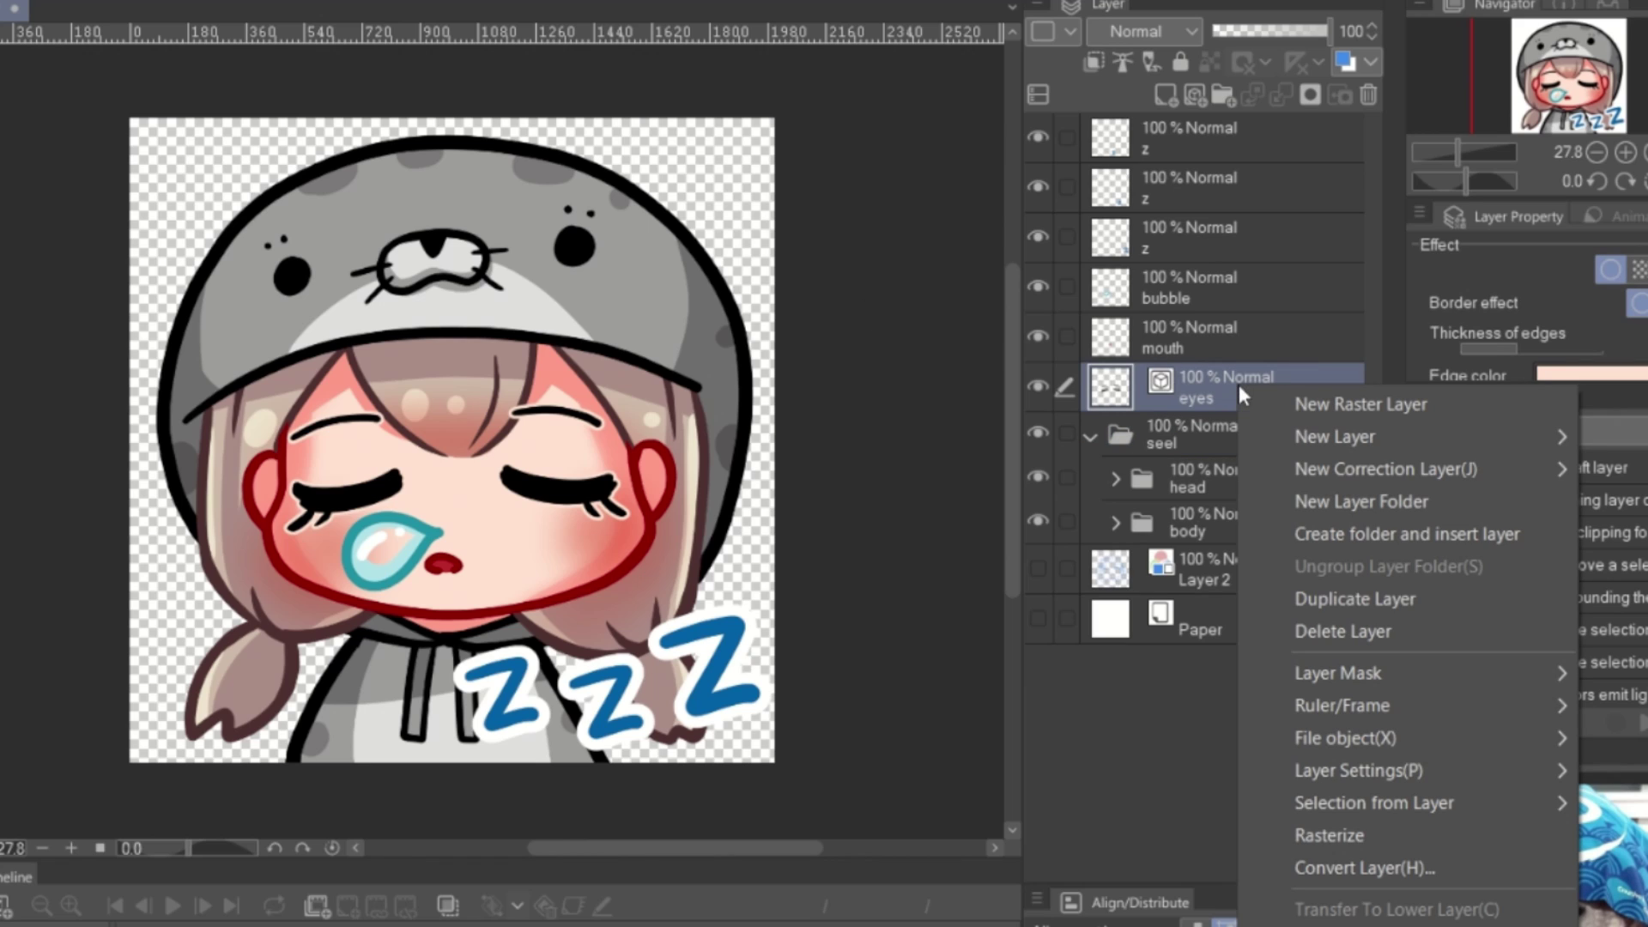
{"action": "left_click", "coordinate": [1349, 869]}
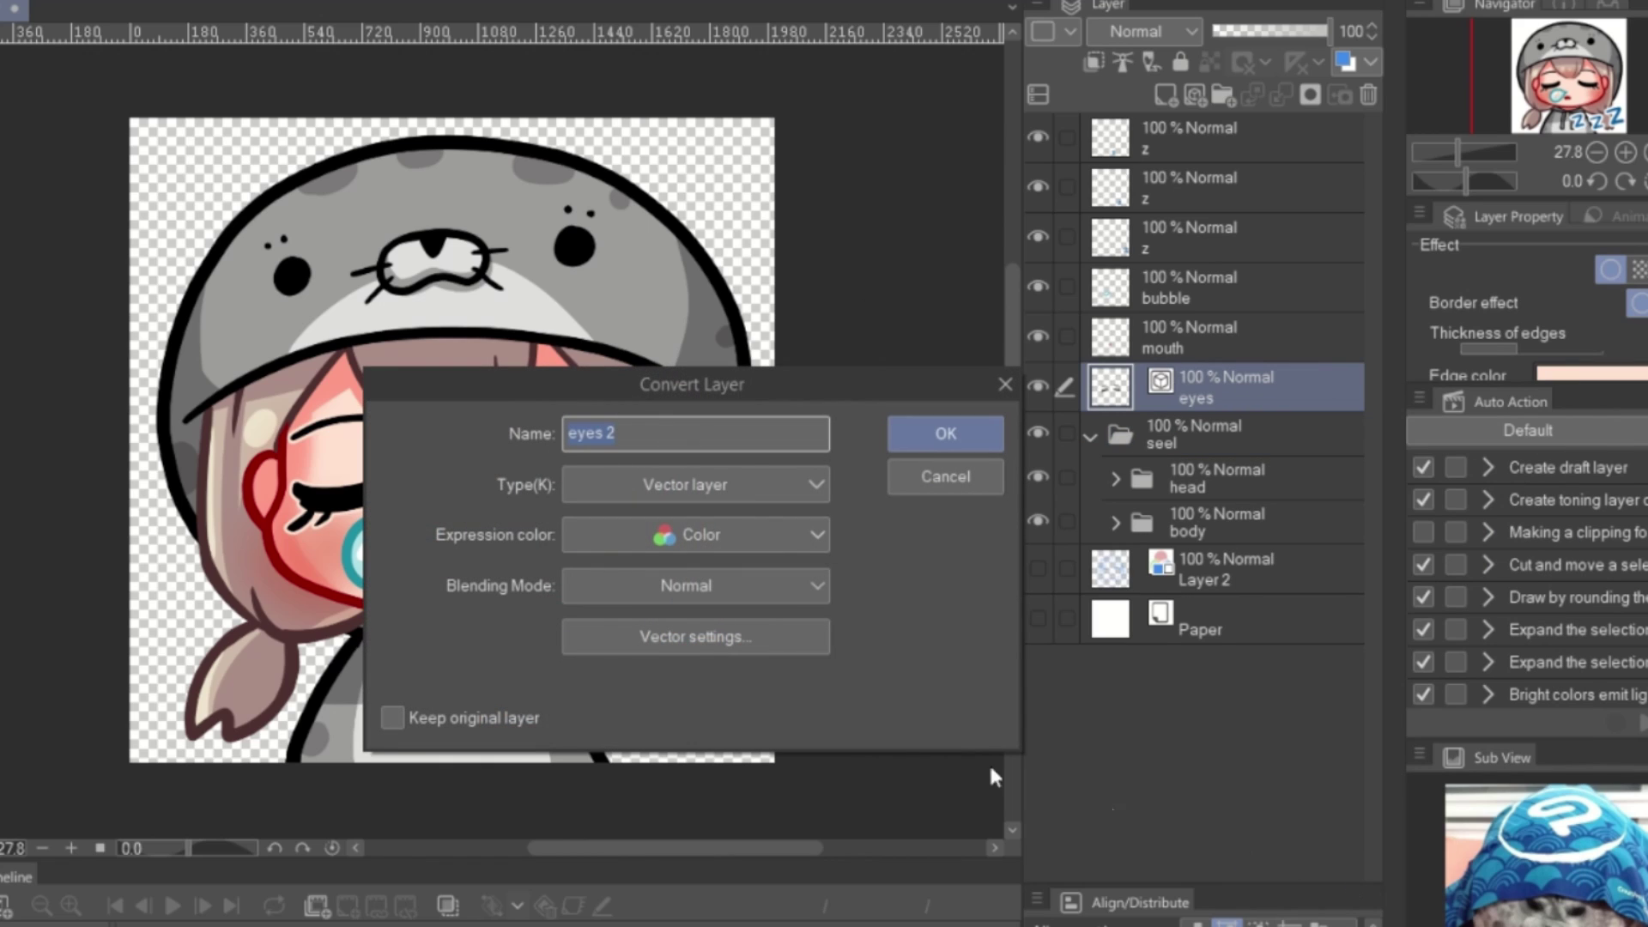
{"action": "left_click", "coordinate": [753, 493]}
{"action": "left_click", "coordinate": [728, 576]}
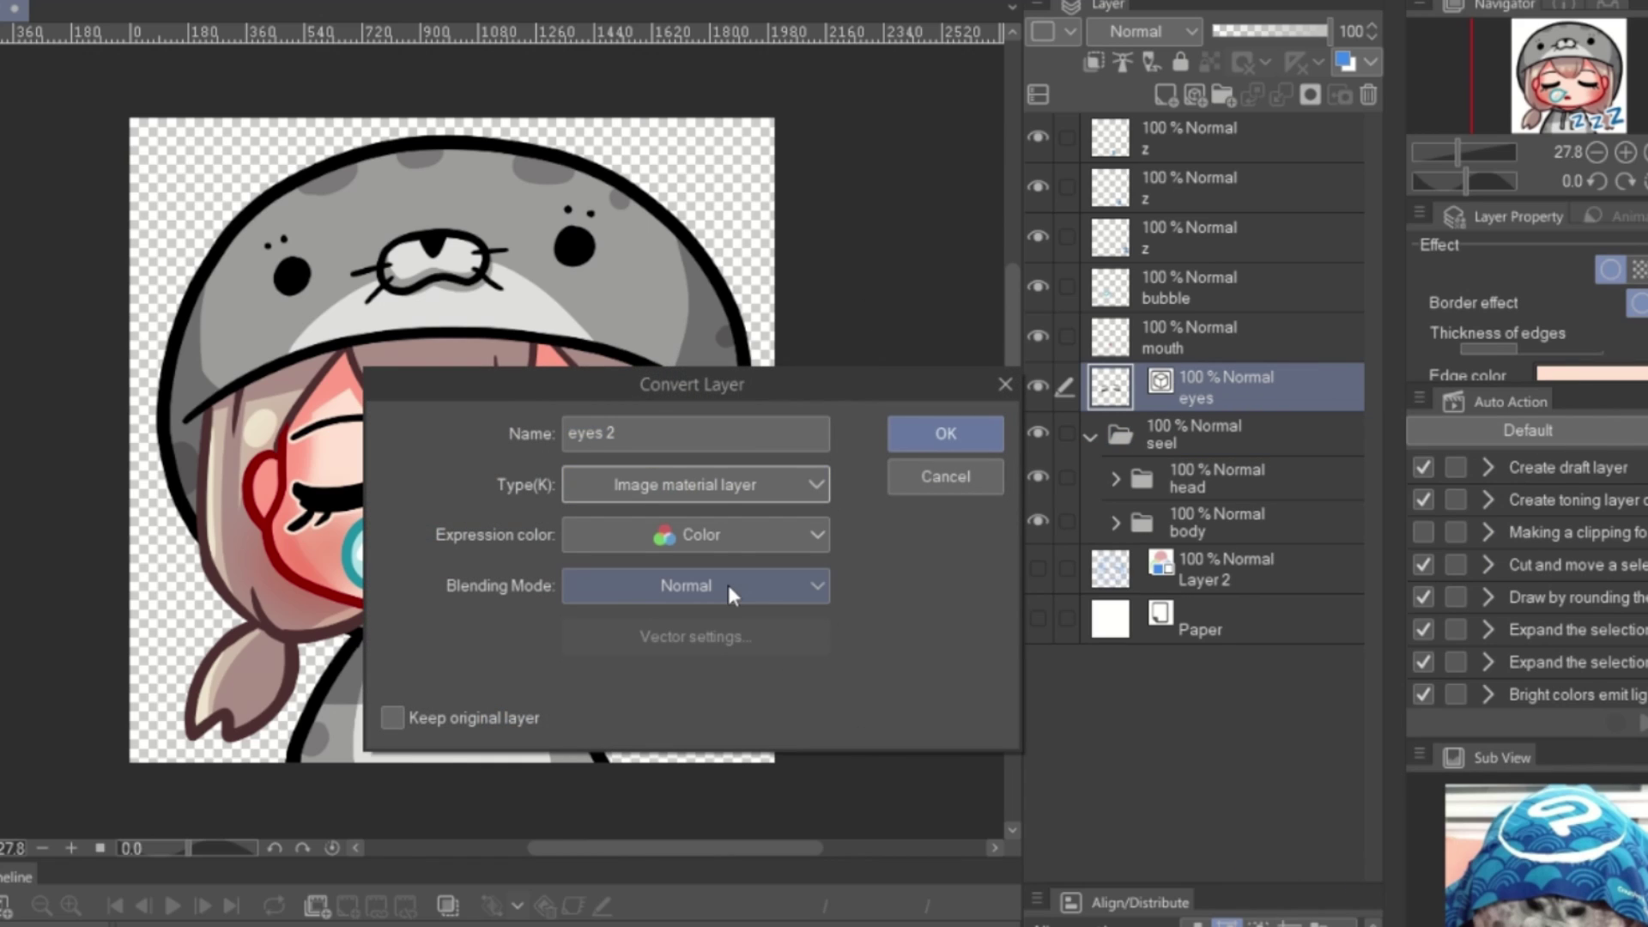
{"action": "left_click", "coordinate": [942, 432]}
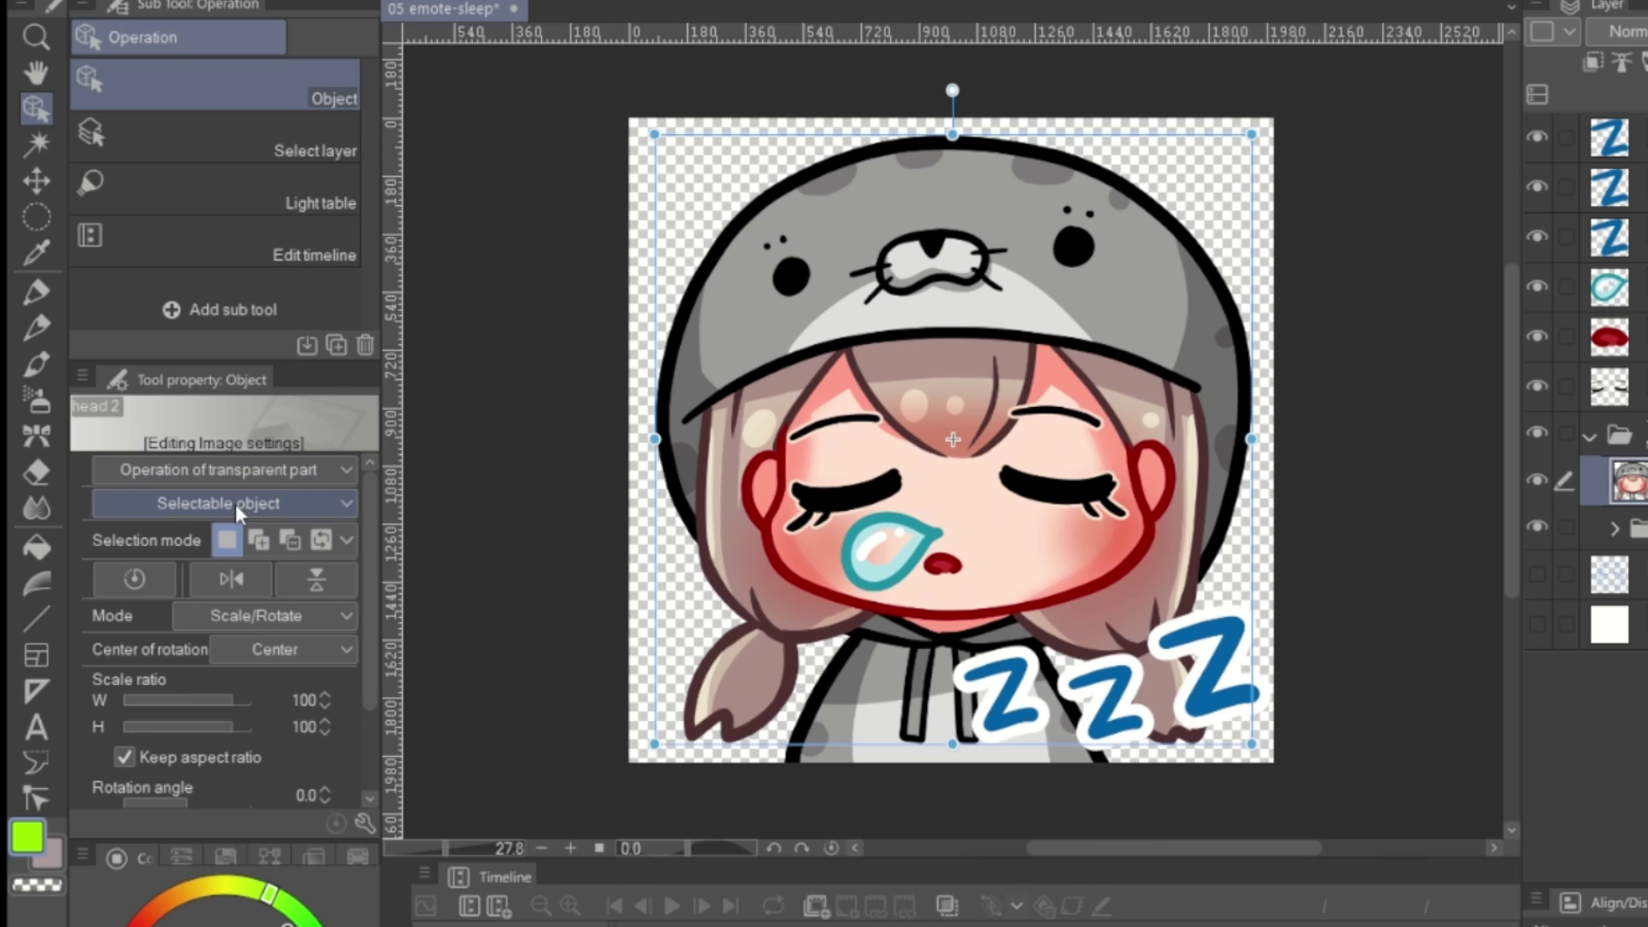
- Set the head image's transform mode to Free Transform and adjust its corners and edges so the head tilts slightly counterclockwise
{"action": "left_click", "coordinate": [326, 629]}
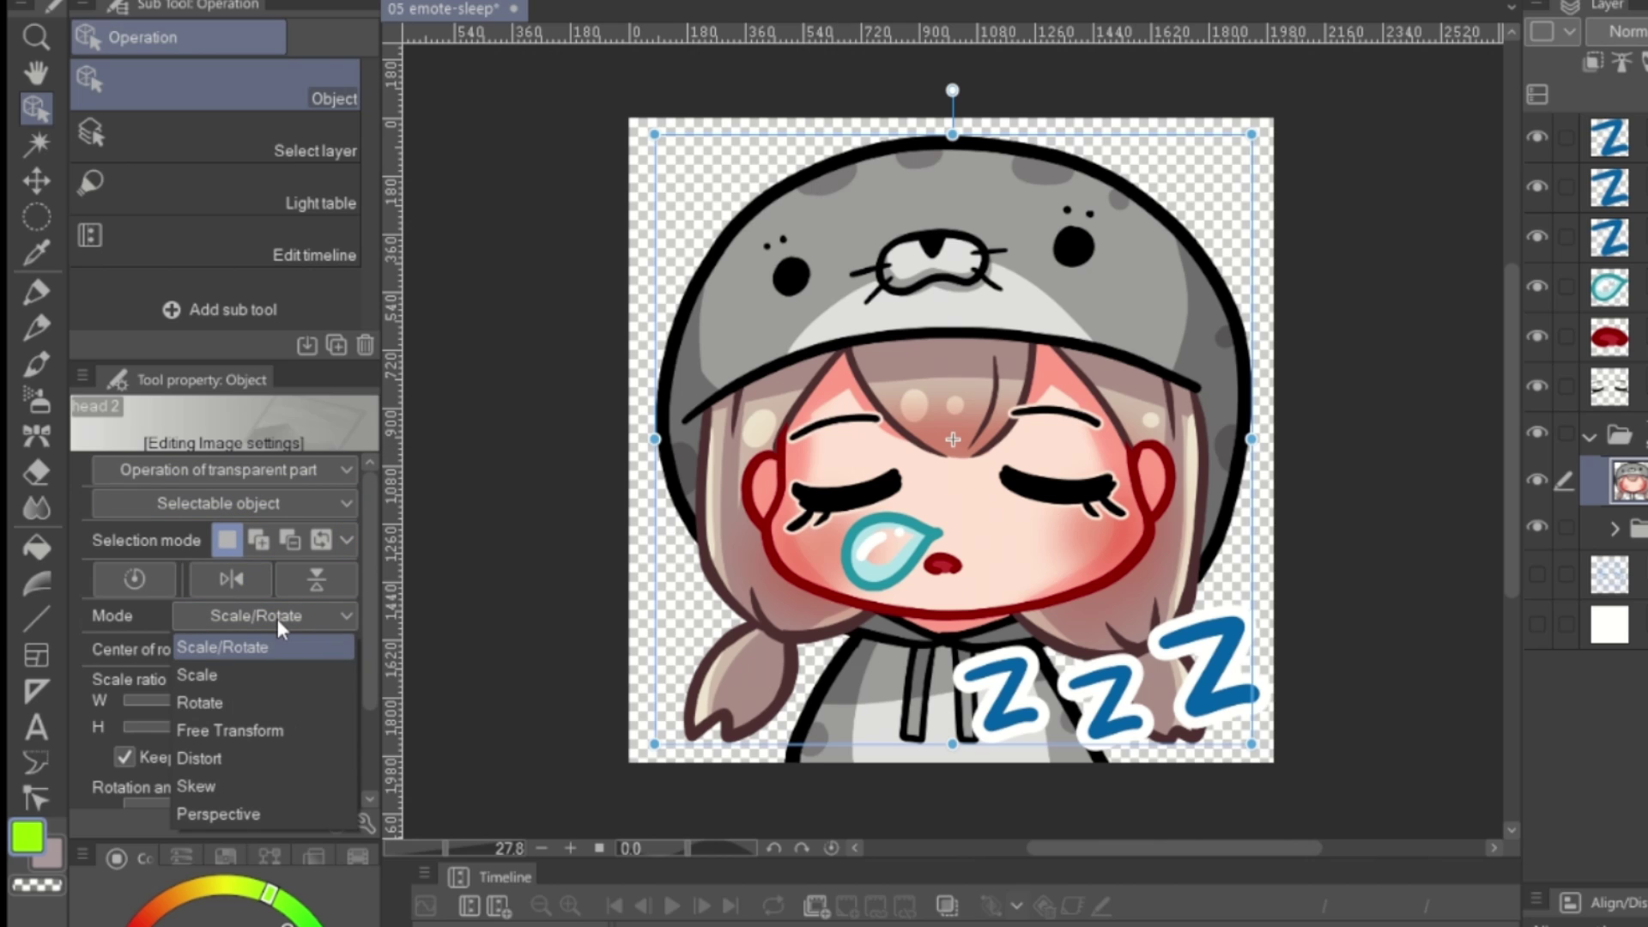
{"action": "left_click", "coordinate": [287, 729]}
{"action": "left_click_drag", "start_coordinate": [654, 134], "coordinate": [666, 169]}
{"action": "left_click_drag", "start_coordinate": [654, 743], "coordinate": [670, 732]}
{"action": "left_click_drag", "start_coordinate": [958, 151], "coordinate": [948, 144]}
{"action": "left_click_drag", "start_coordinate": [951, 172], "coordinate": [936, 182]}
{"action": "left_click_drag", "start_coordinate": [1226, 136], "coordinate": [1234, 124]}
{"action": "left_click_drag", "start_coordinate": [941, 146], "coordinate": [935, 143]}
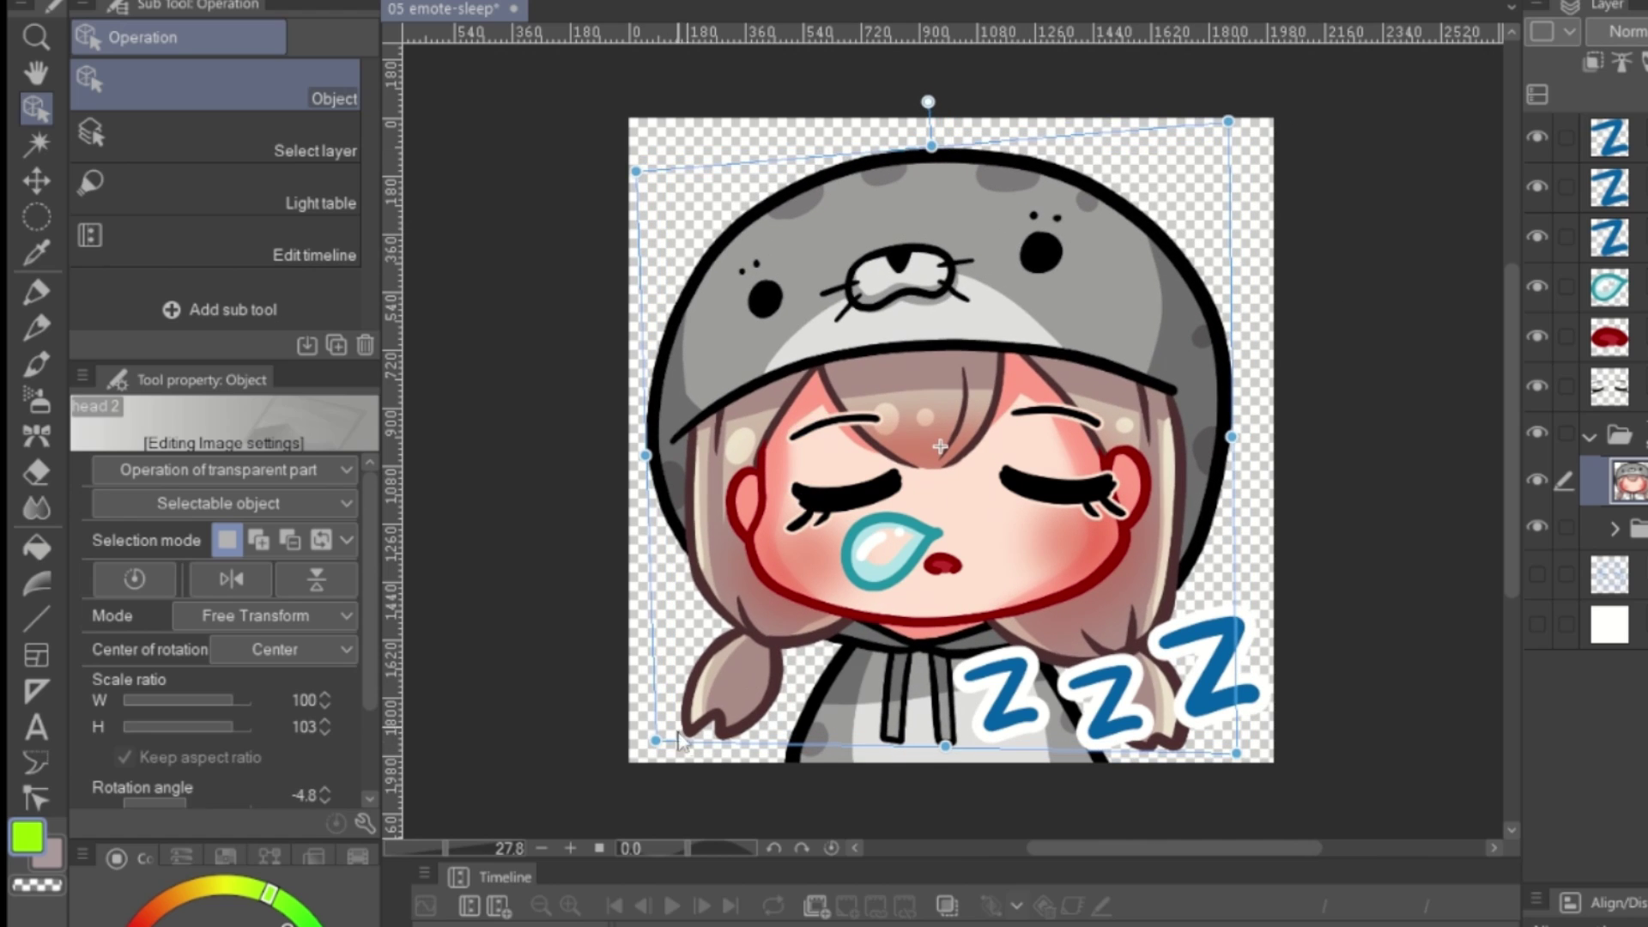
{"action": "left_click_drag", "start_coordinate": [657, 741], "coordinate": [669, 734]}
- Move the closed eyes toward the tilted side of the face and adjust their corners to match the head's tilt
{"action": "left_click", "coordinate": [1622, 387]}
{"action": "left_click_drag", "start_coordinate": [1022, 485], "coordinate": [1004, 501]}
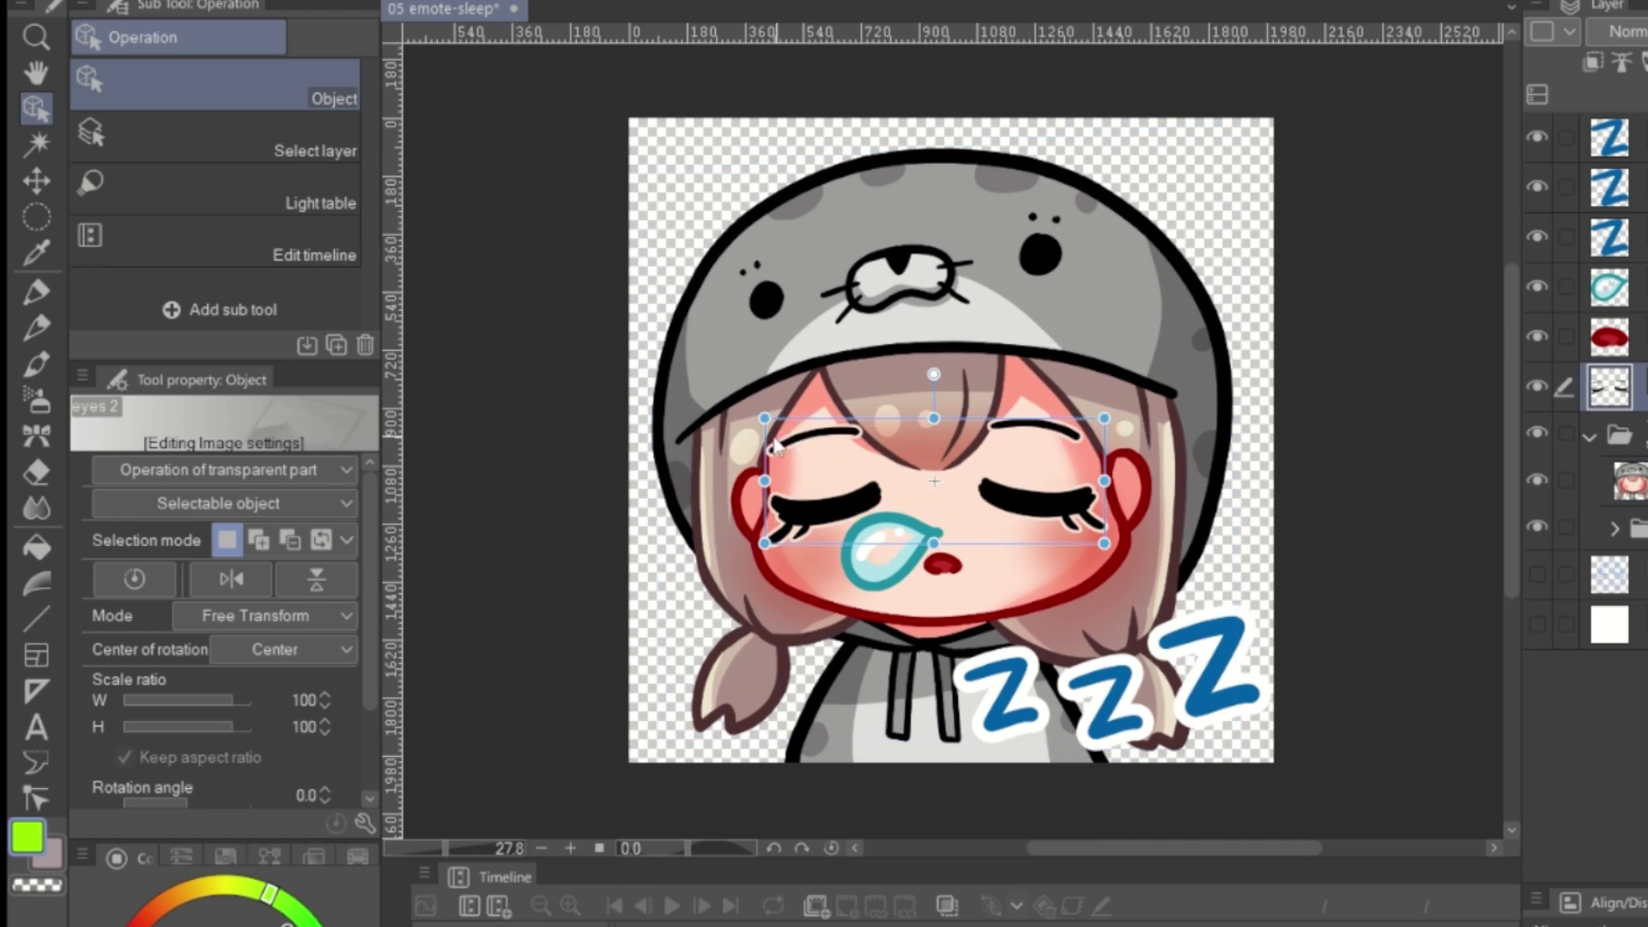
{"action": "left_click_drag", "start_coordinate": [766, 421], "coordinate": [774, 435]}
{"action": "left_click_drag", "start_coordinate": [767, 546], "coordinate": [763, 554]}
- Reposition the mouth and the snot bubble on the tilted face and slightly reshape the bubble
{"action": "left_click_drag", "start_coordinate": [1001, 513], "coordinate": [890, 573]}
{"action": "left_click", "coordinate": [947, 564]}
{"action": "scroll", "coordinate": [1061, 577], "scroll_direction": "up", "scroll_amount": 2}
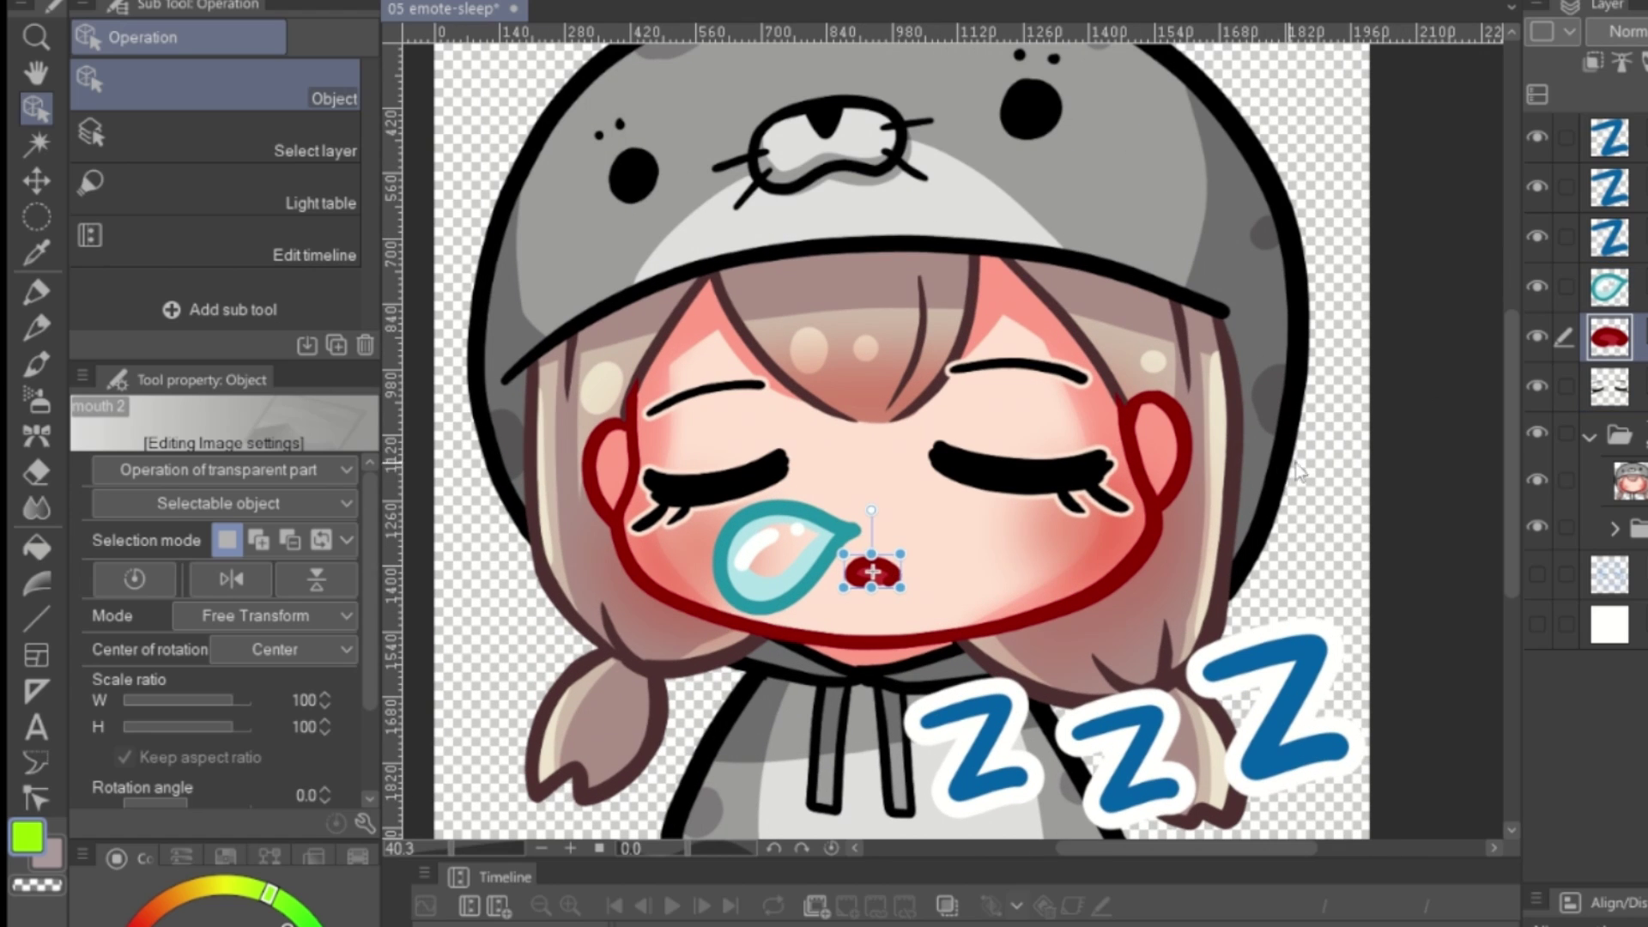
{"action": "scroll", "coordinate": [884, 515], "scroll_direction": "down", "scroll_amount": 1}
{"action": "left_click", "coordinate": [845, 594]}
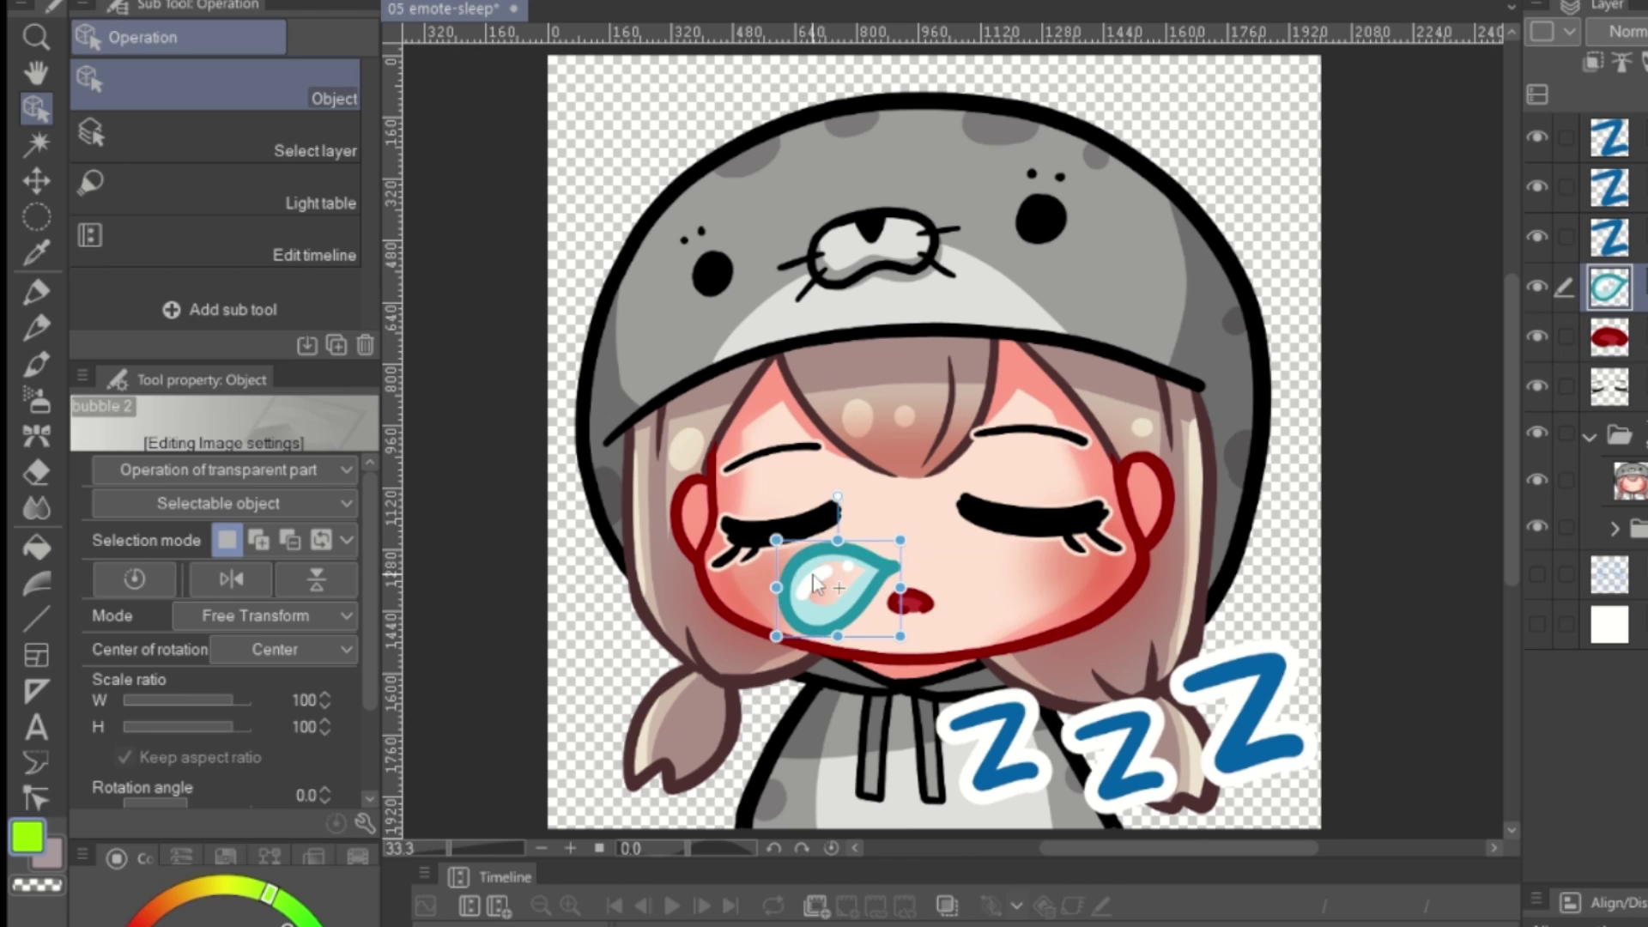
{"action": "left_click_drag", "start_coordinate": [777, 588], "coordinate": [774, 591]}
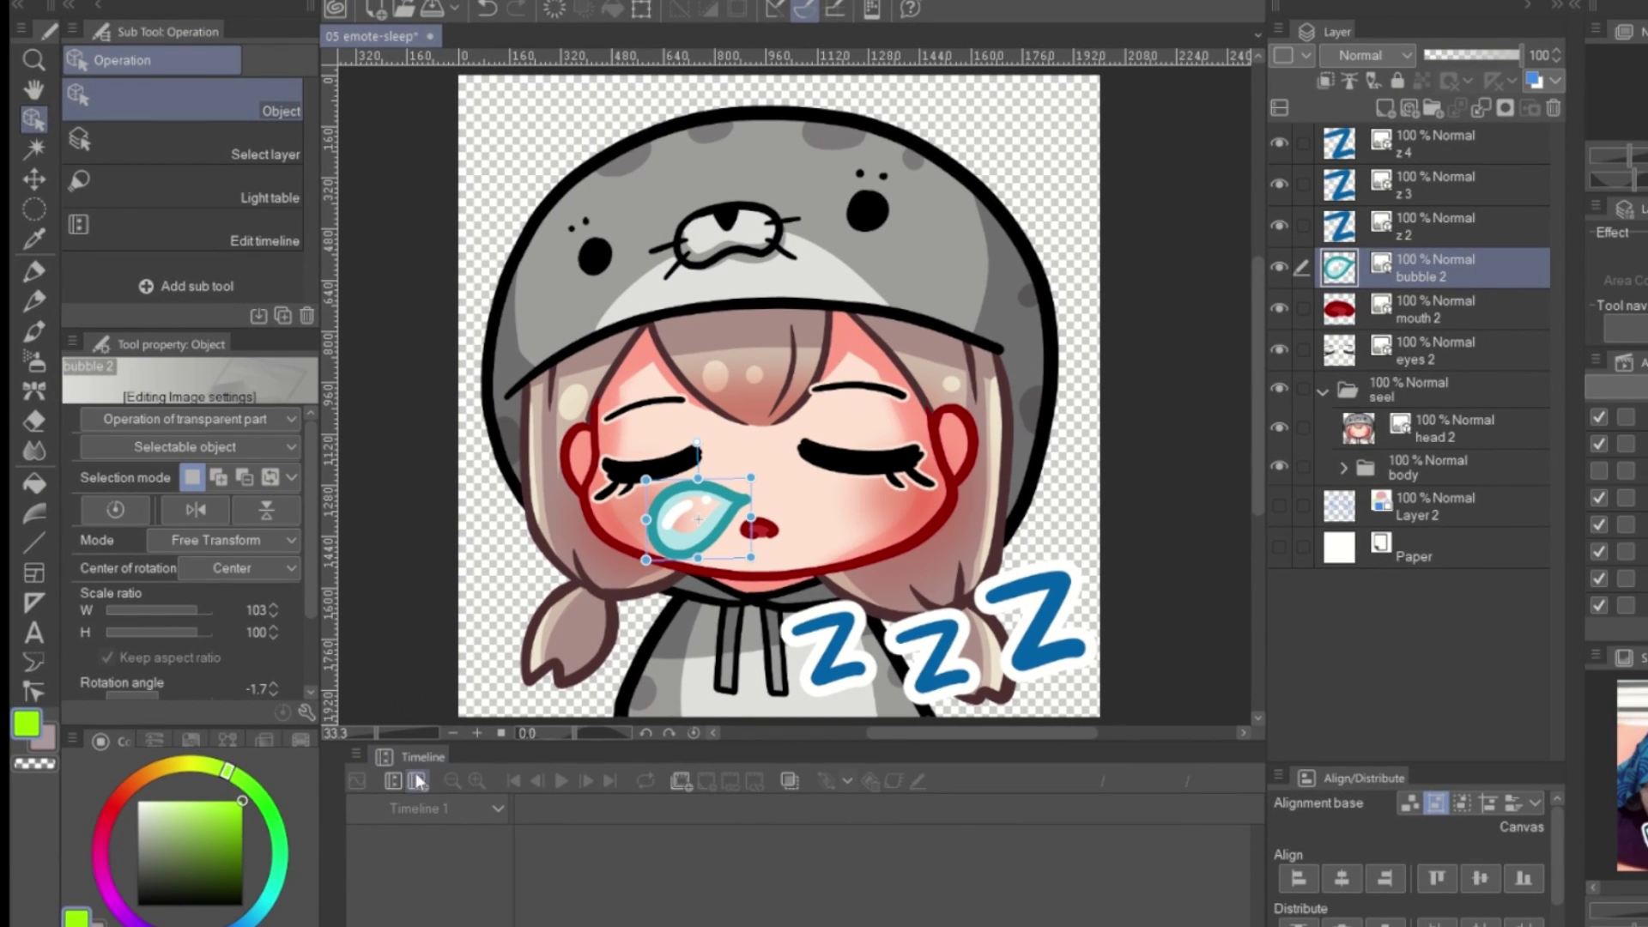
- Create a new timeline with a frame rate of 8 and a playback time of 24, and enlarge the timeline area
{"action": "left_click", "coordinate": [418, 781]}
{"action": "left_click_drag", "start_coordinate": [630, 367], "coordinate": [559, 370]}
{"action": "type", "text": "8"}
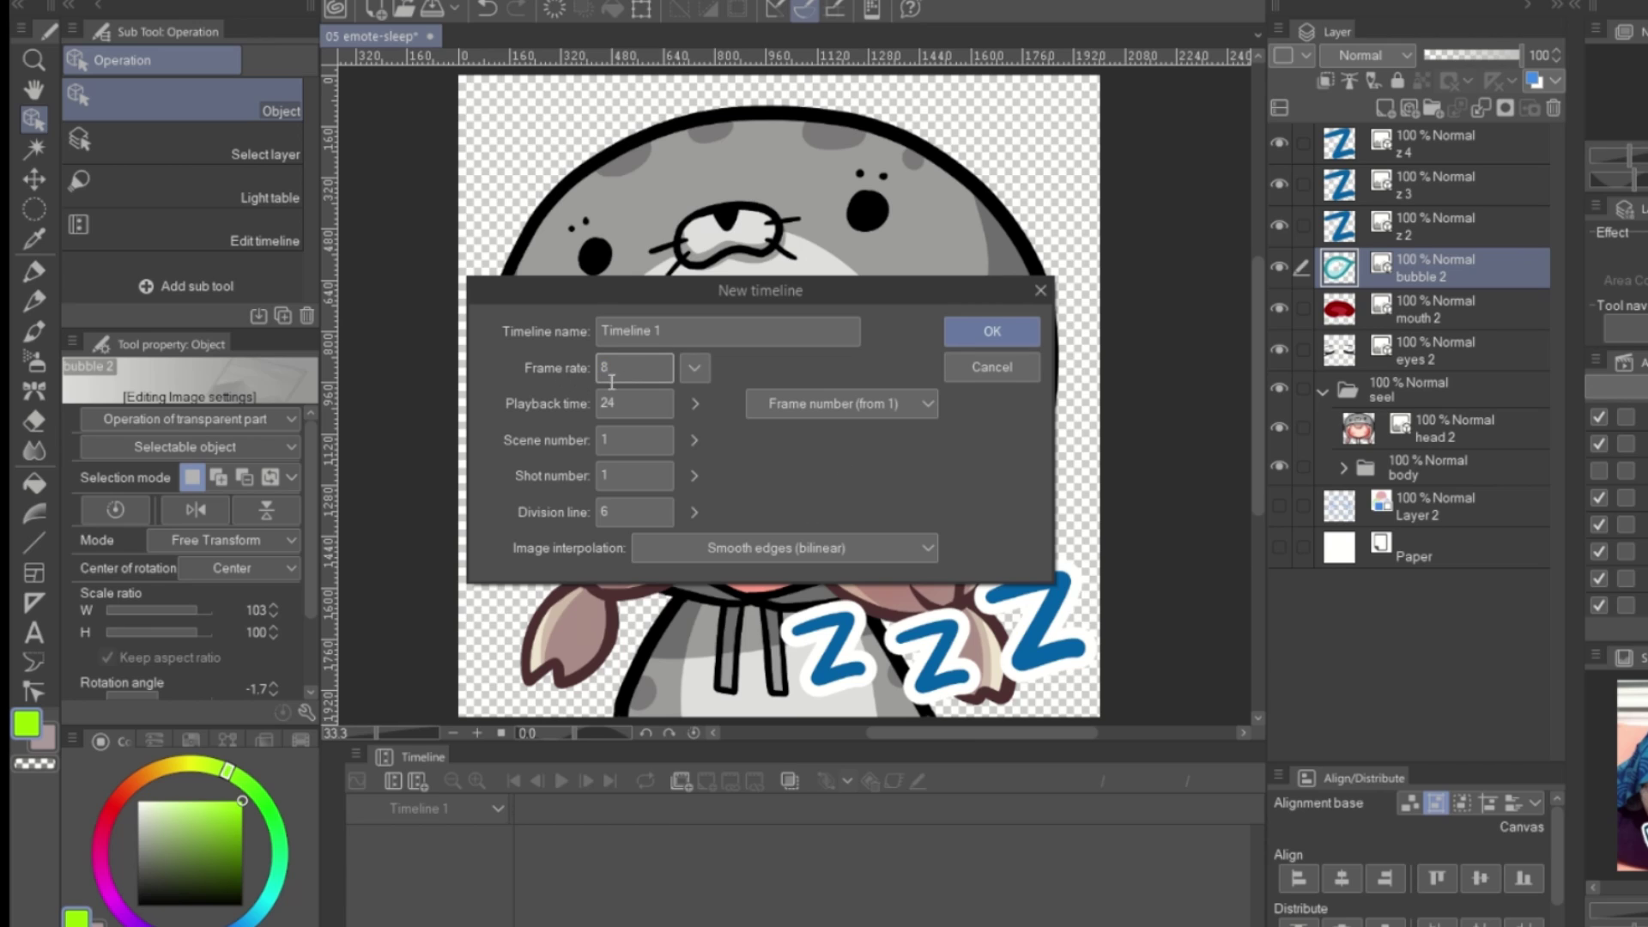
{"action": "left_click", "coordinate": [991, 332]}
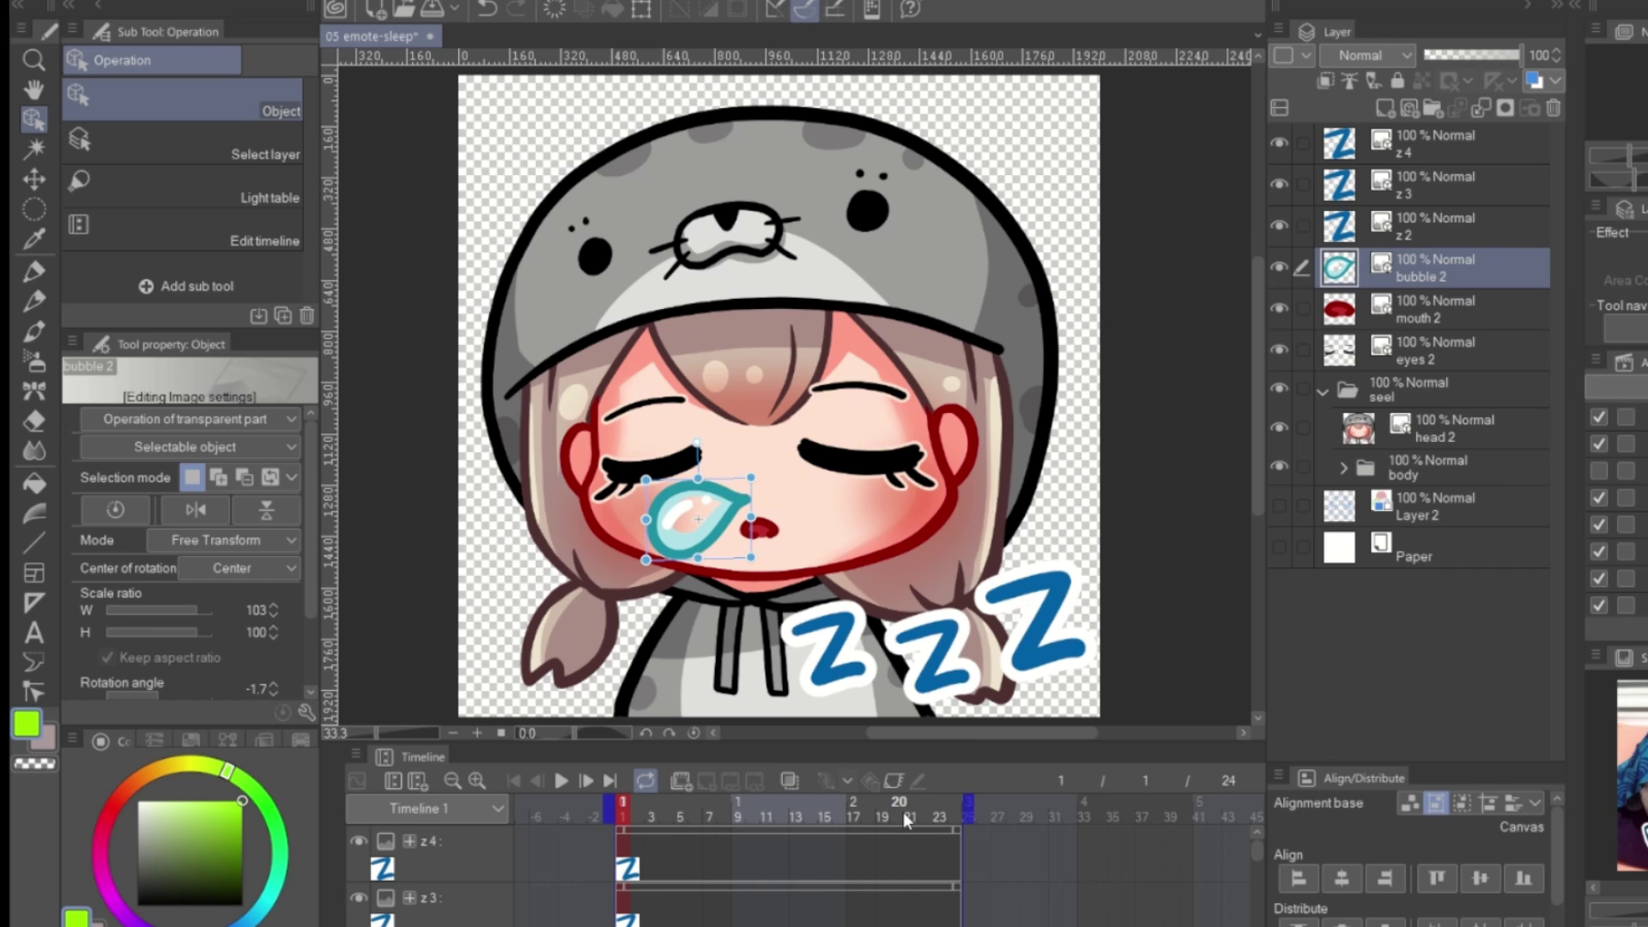
{"action": "left_click_drag", "start_coordinate": [997, 743], "coordinate": [996, 632]}
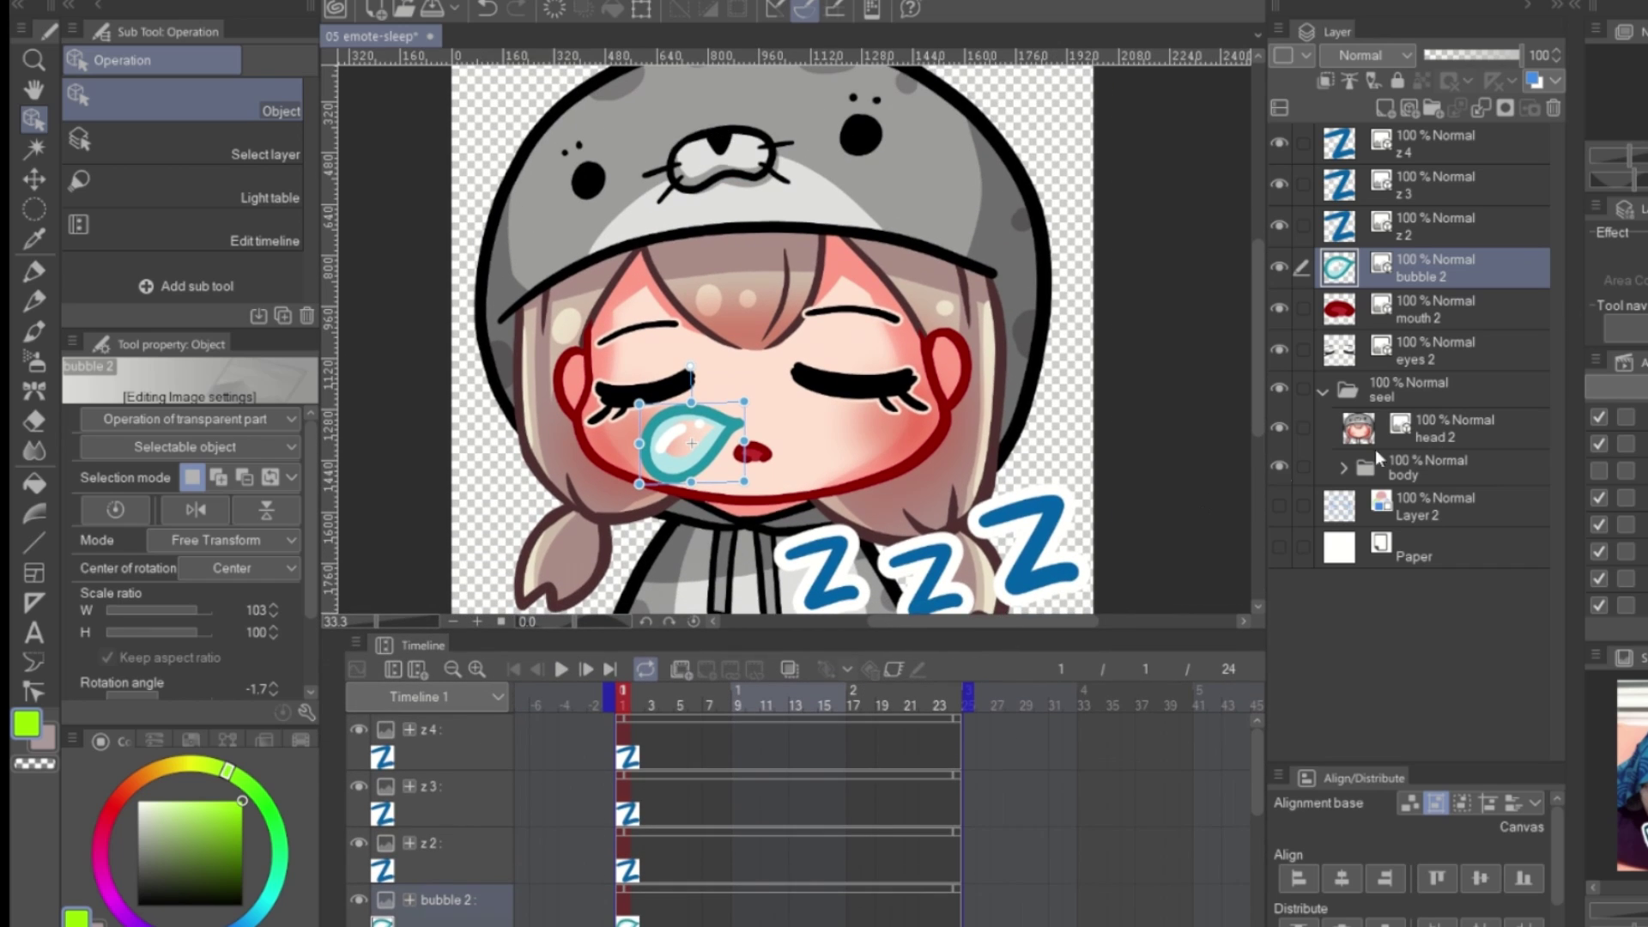
- Enable keyframes on the head 2 layer and add smooth-interpolation keyframes at timeline frames 1 and 24
{"action": "left_click", "coordinate": [1425, 427]}
{"action": "left_click", "coordinate": [646, 793]}
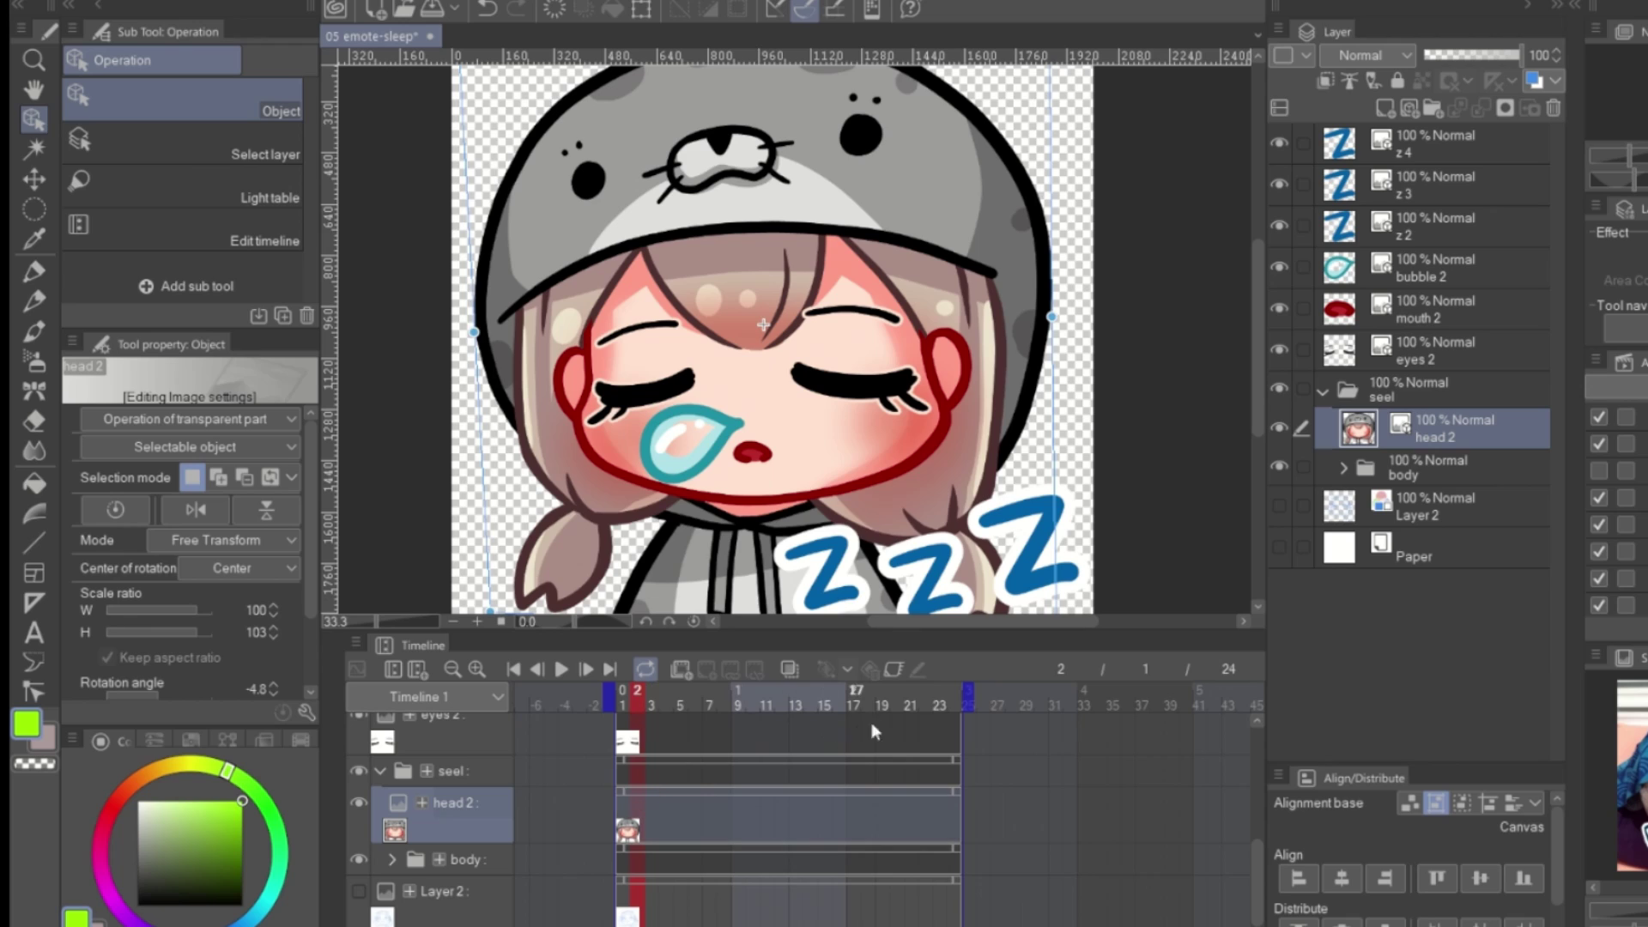
{"action": "left_click", "coordinate": [898, 670]}
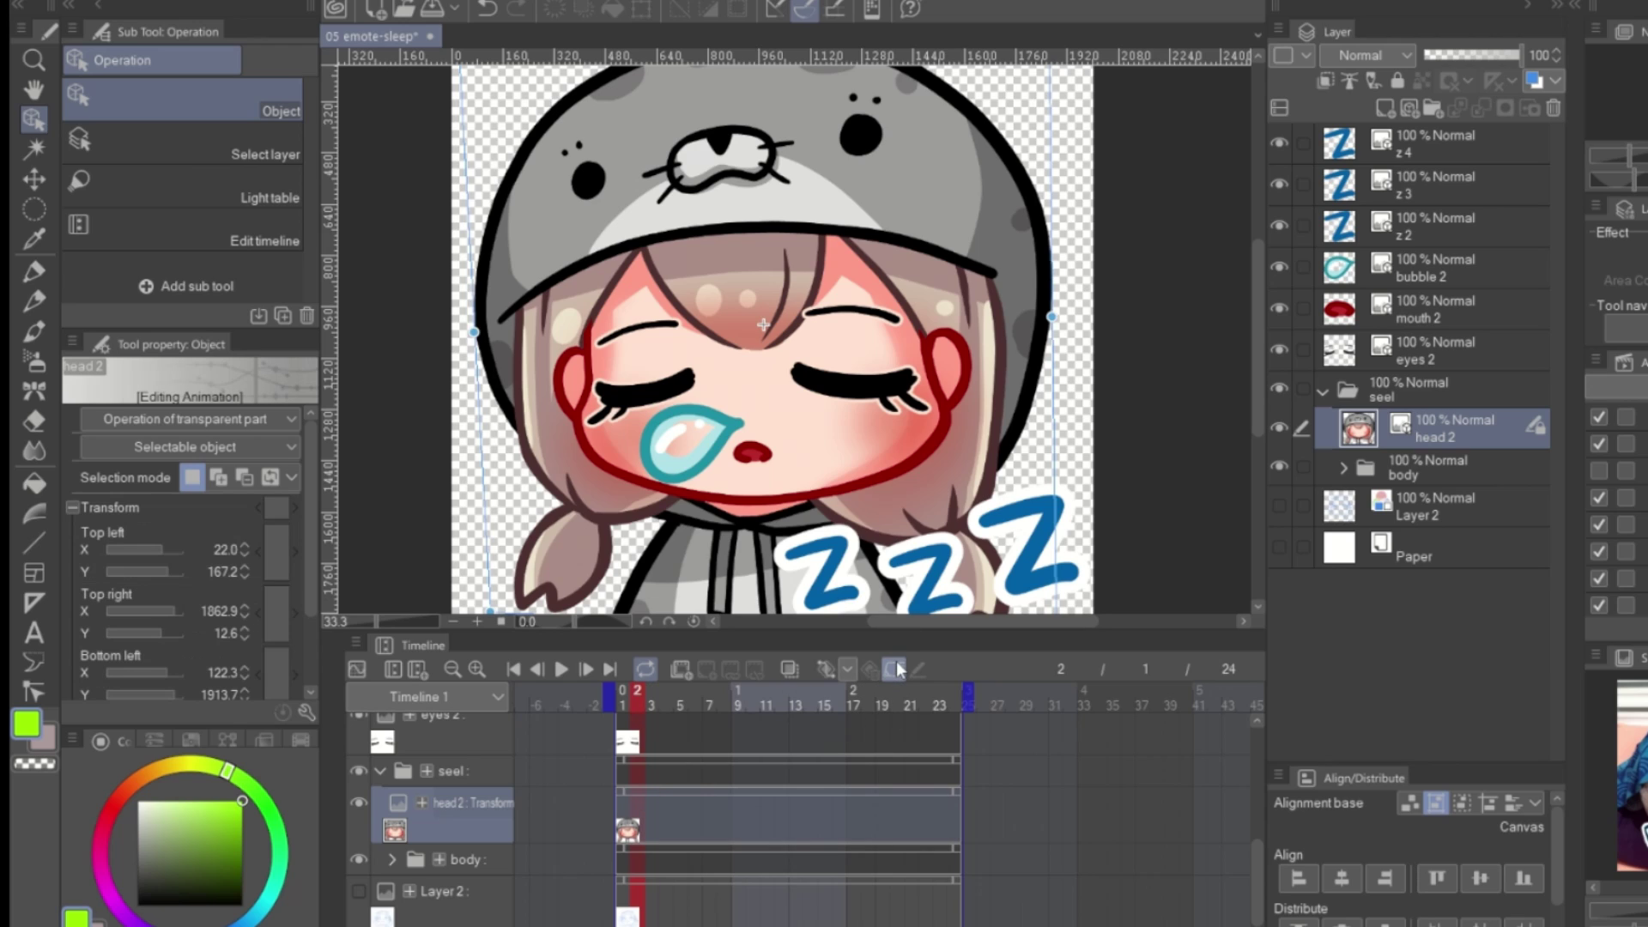
{"action": "left_click", "coordinate": [624, 814]}
{"action": "left_click", "coordinate": [847, 669]}
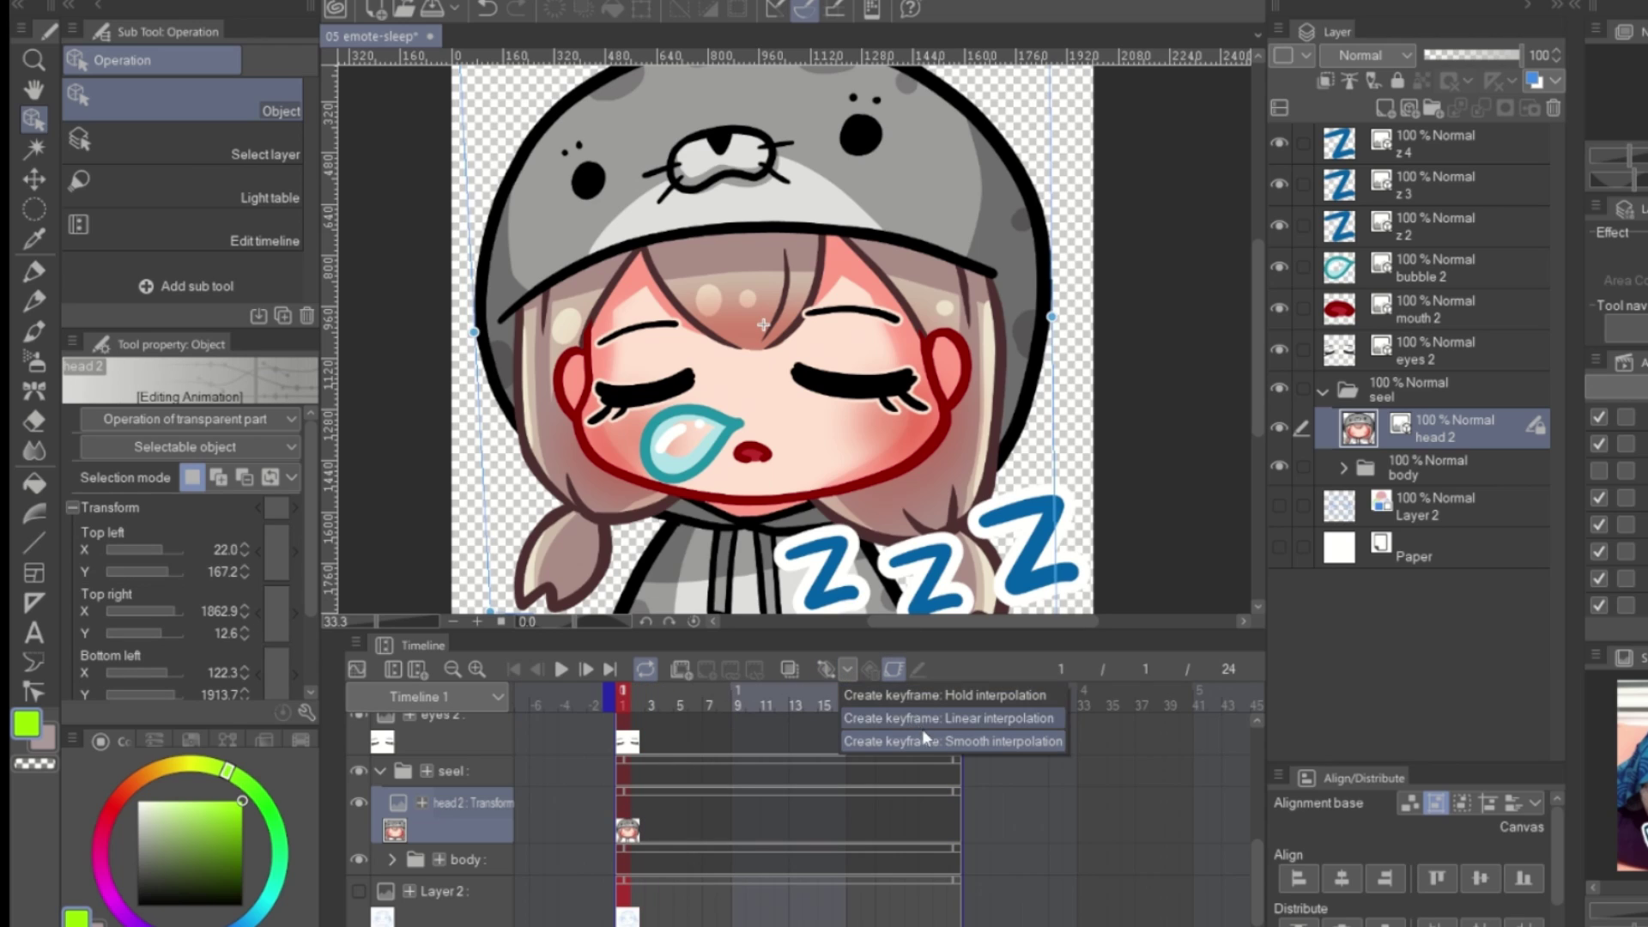
{"action": "left_click", "coordinate": [925, 735]}
{"action": "left_click", "coordinate": [824, 670]}
{"action": "left_click", "coordinate": [952, 813]}
{"action": "left_click", "coordinate": [824, 670]}
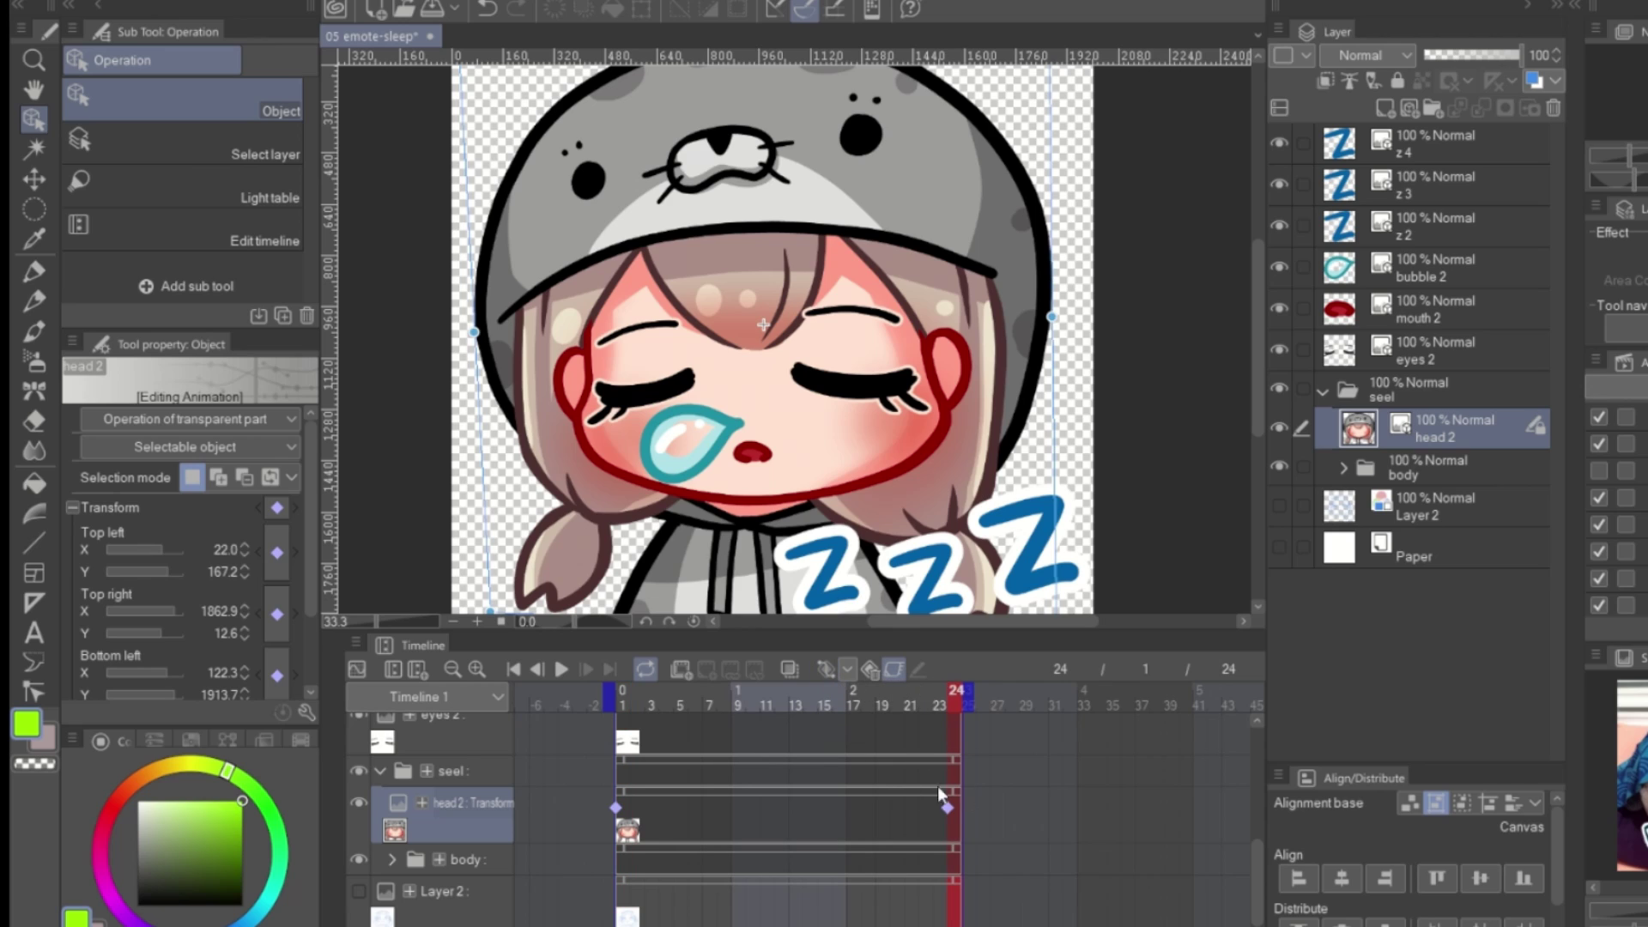
- At timeline frame 9, raise the head and stretch it slightly upward
{"action": "left_click", "coordinate": [738, 807]}
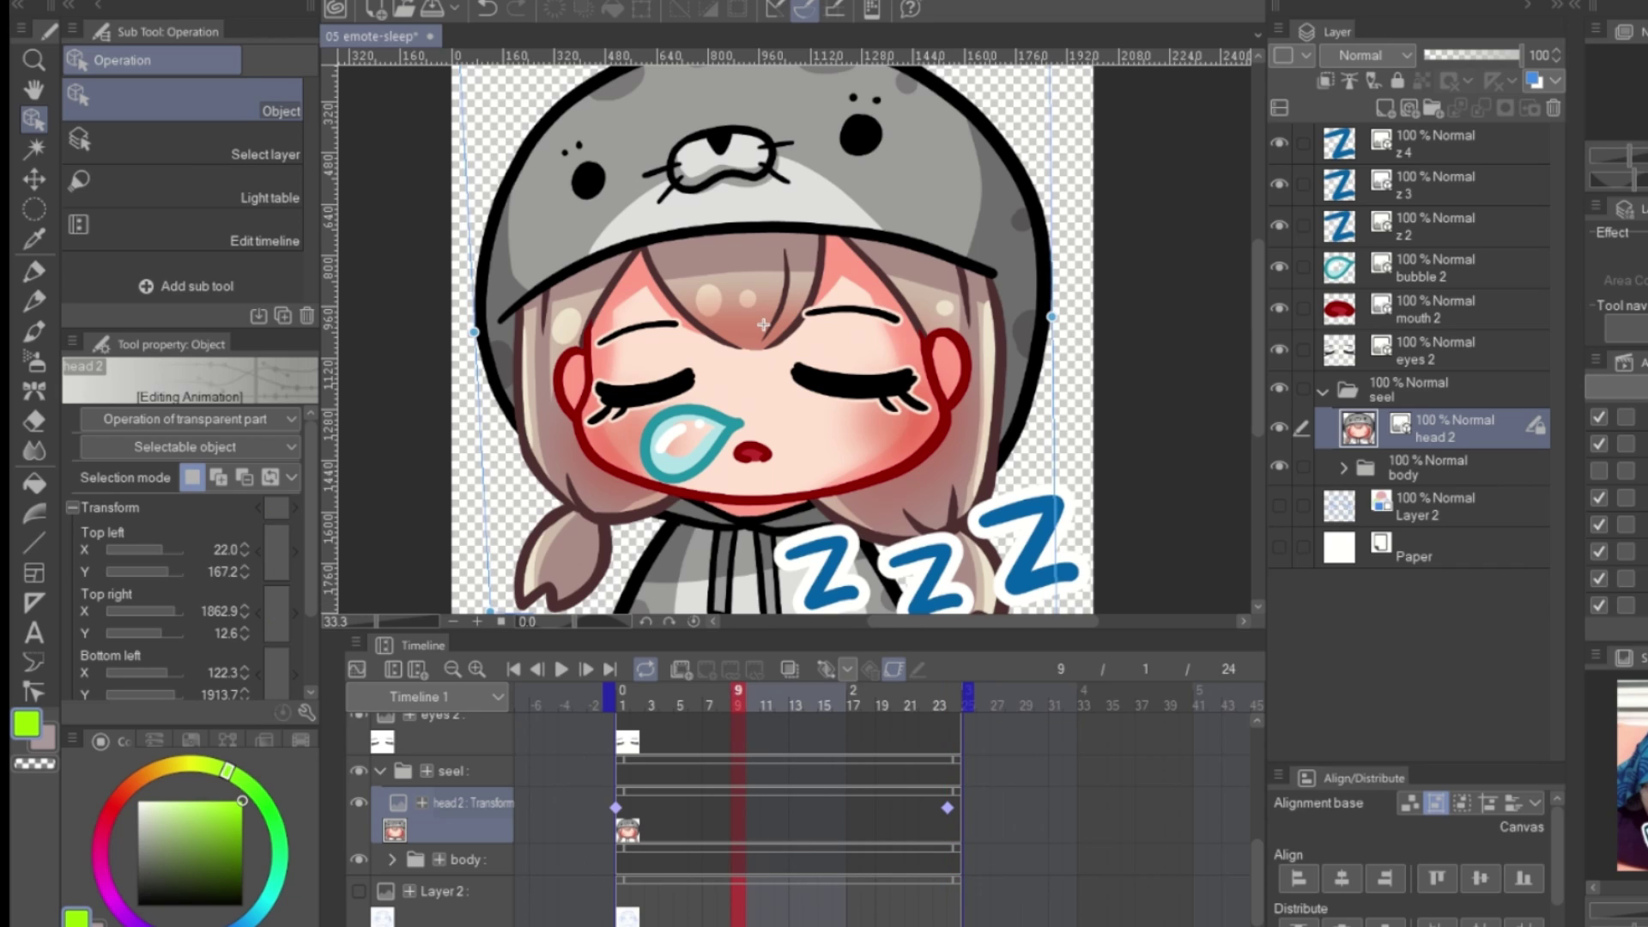
{"action": "left_click_drag", "start_coordinate": [764, 324], "coordinate": [791, 412]}
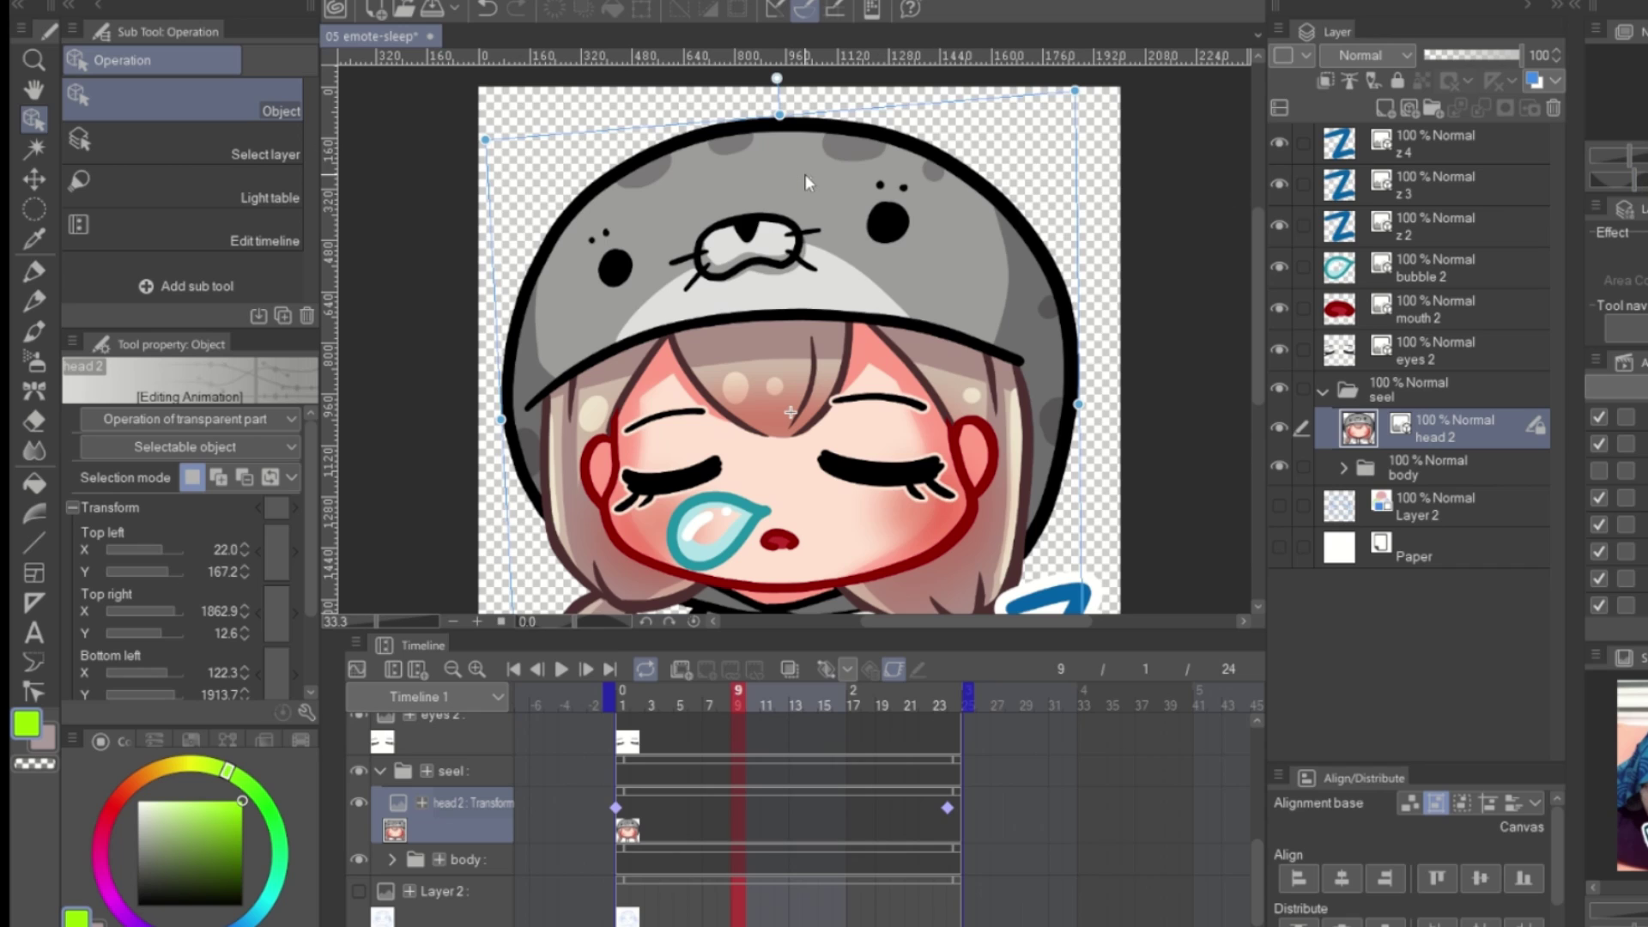
{"action": "left_click_drag", "start_coordinate": [805, 170], "coordinate": [802, 162]}
{"action": "left_click_drag", "start_coordinate": [777, 106], "coordinate": [783, 92]}
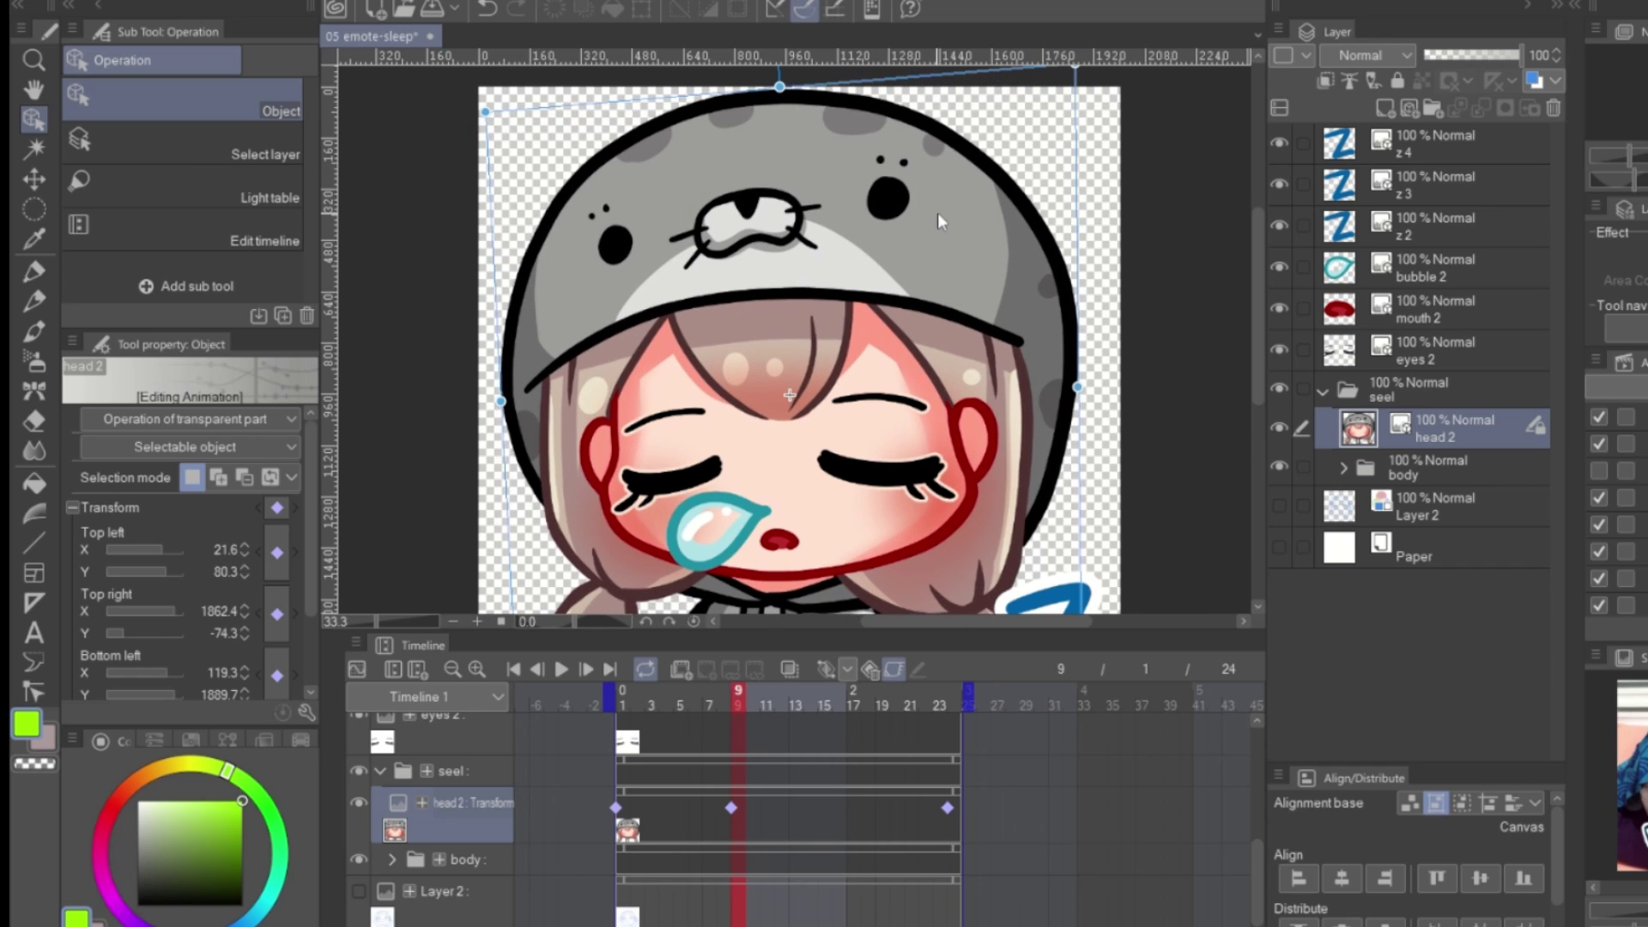
- Return to timeline frame 1 and play back the head movement
{"action": "left_click_drag", "start_coordinate": [736, 697], "coordinate": [622, 699]}
{"action": "key", "text": "ctrl+minus"}
{"action": "left_click", "coordinate": [563, 669]}
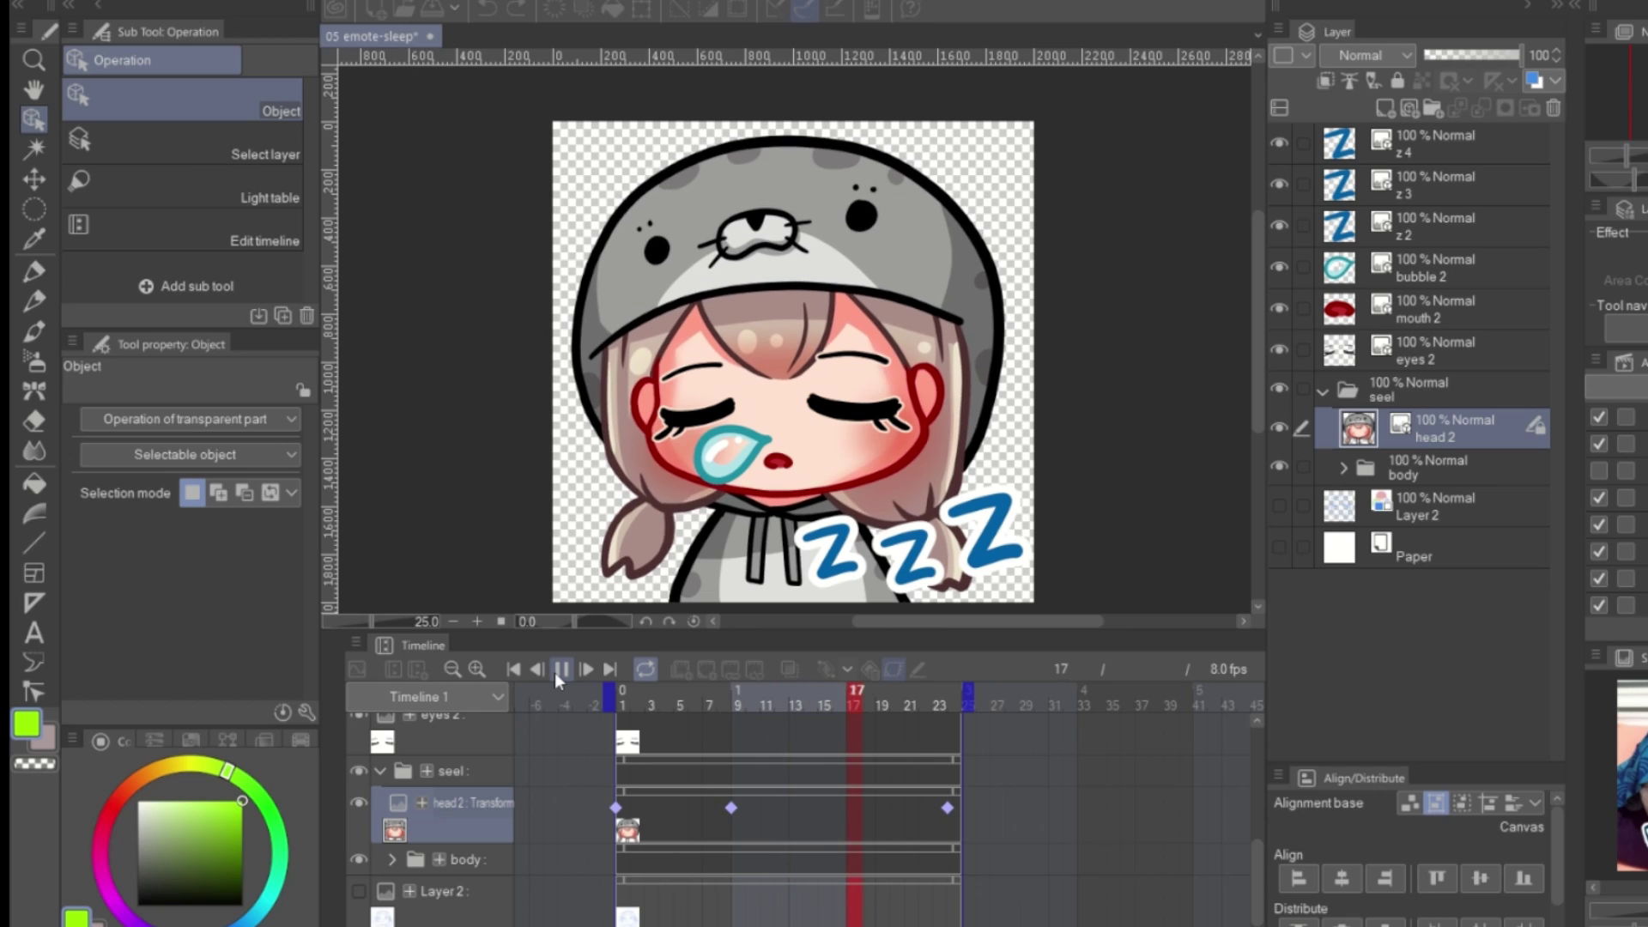
{"action": "left_click", "coordinate": [561, 669]}
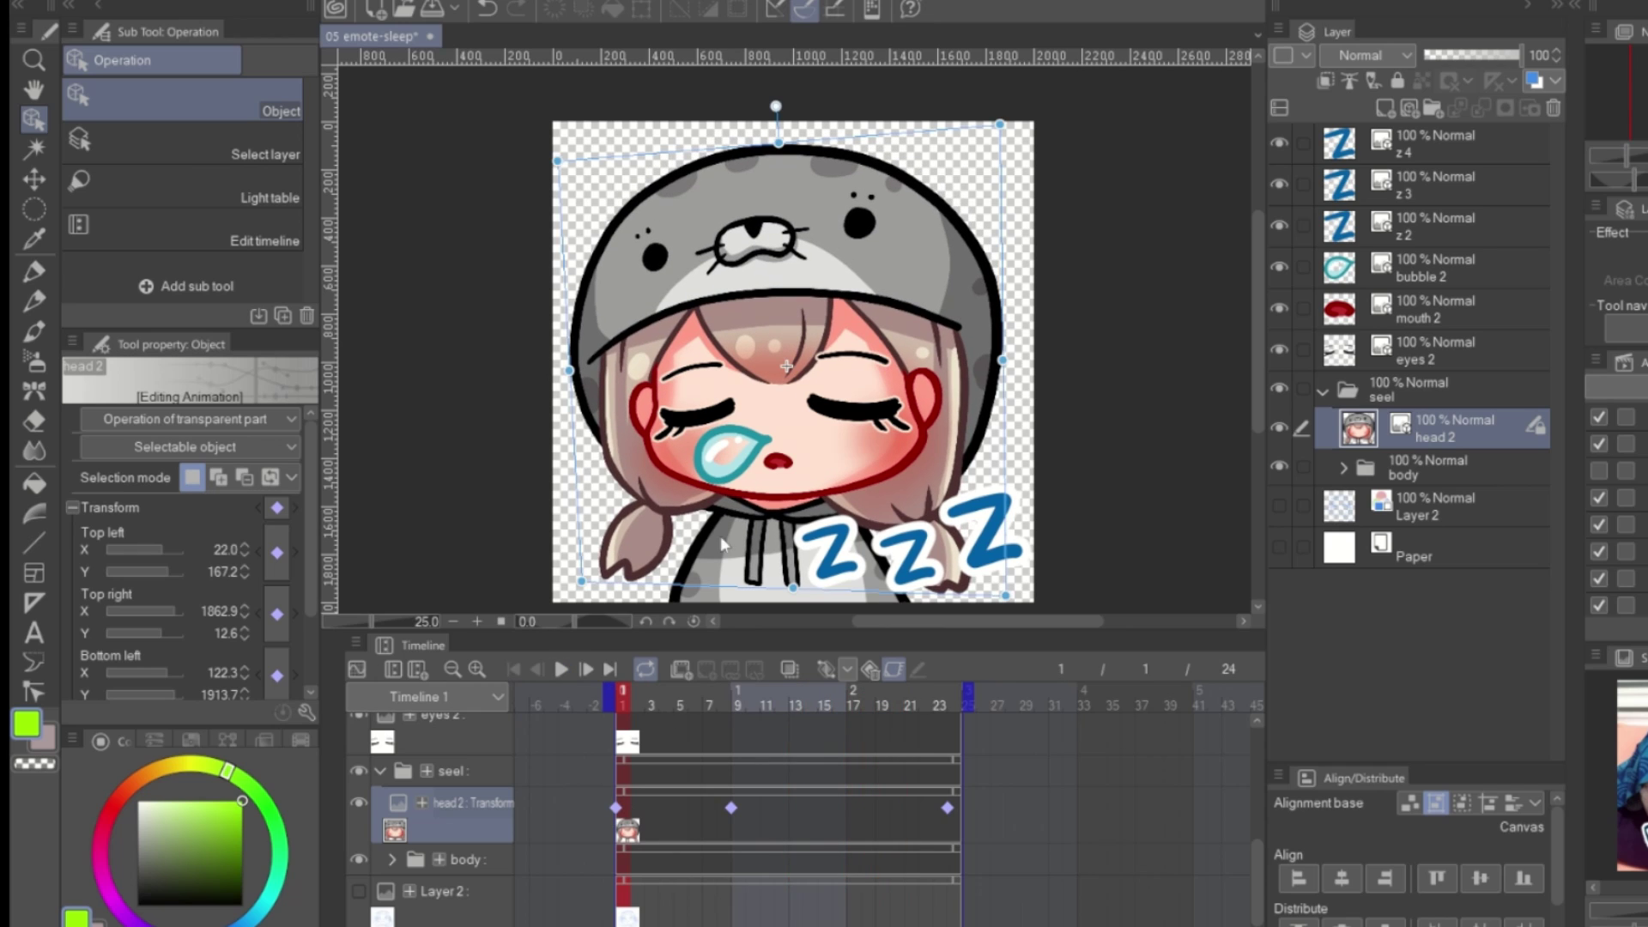
- Copy the head's keyframe from timeline frame 1 and paste it at frame 24
{"action": "right_click", "coordinate": [615, 808]}
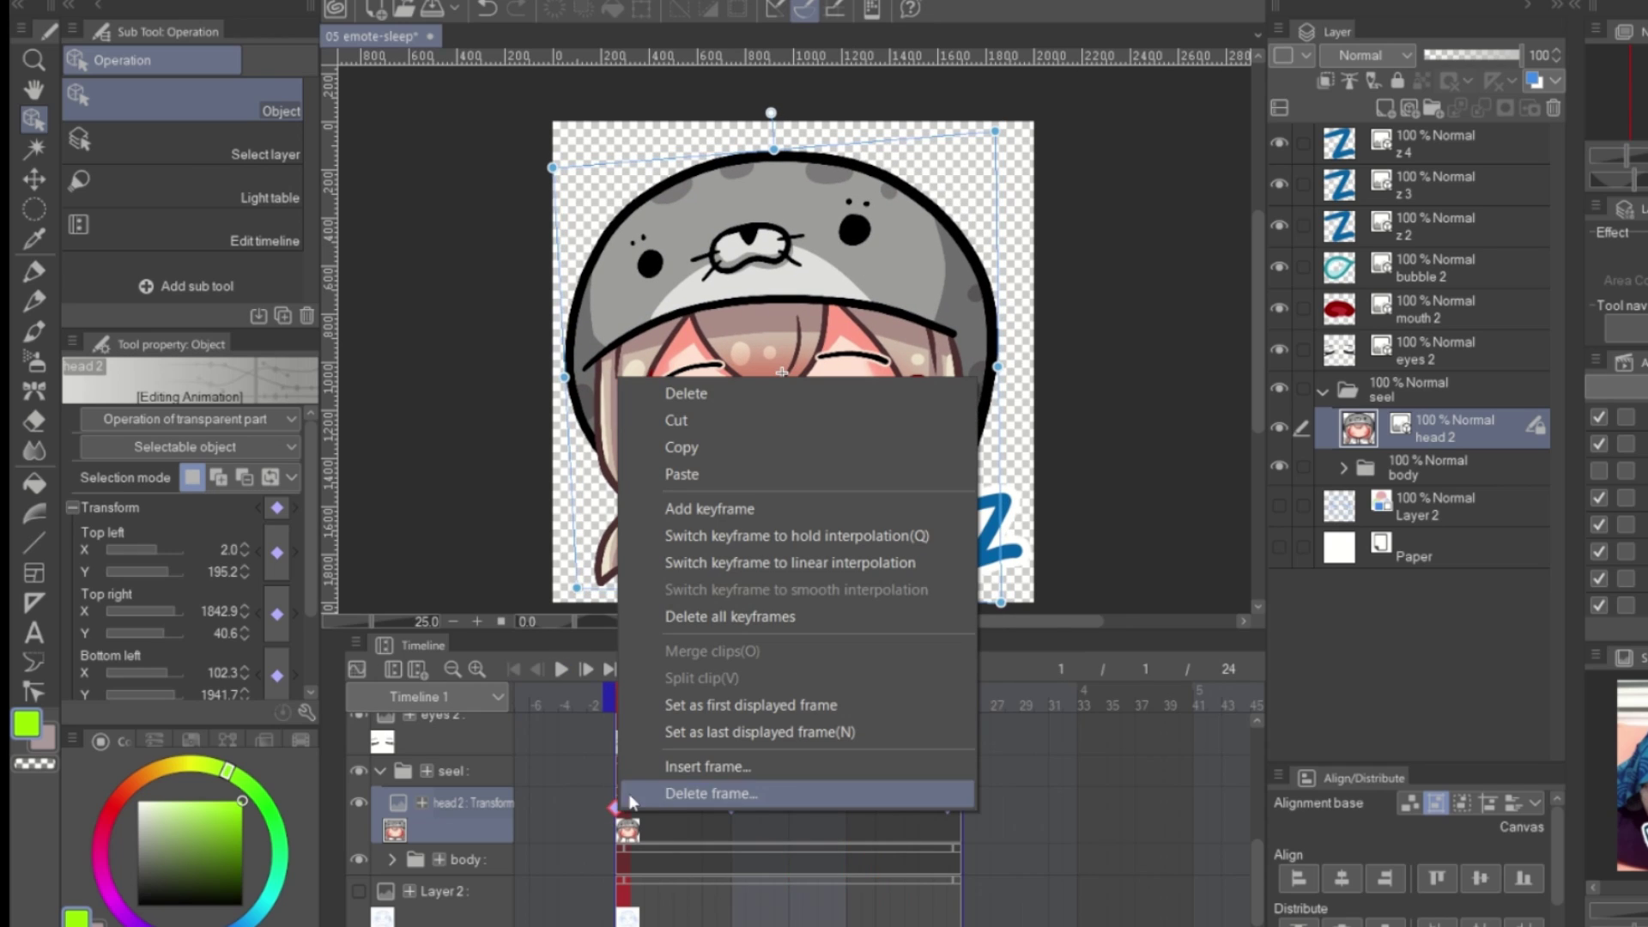
{"action": "left_click", "coordinate": [729, 448]}
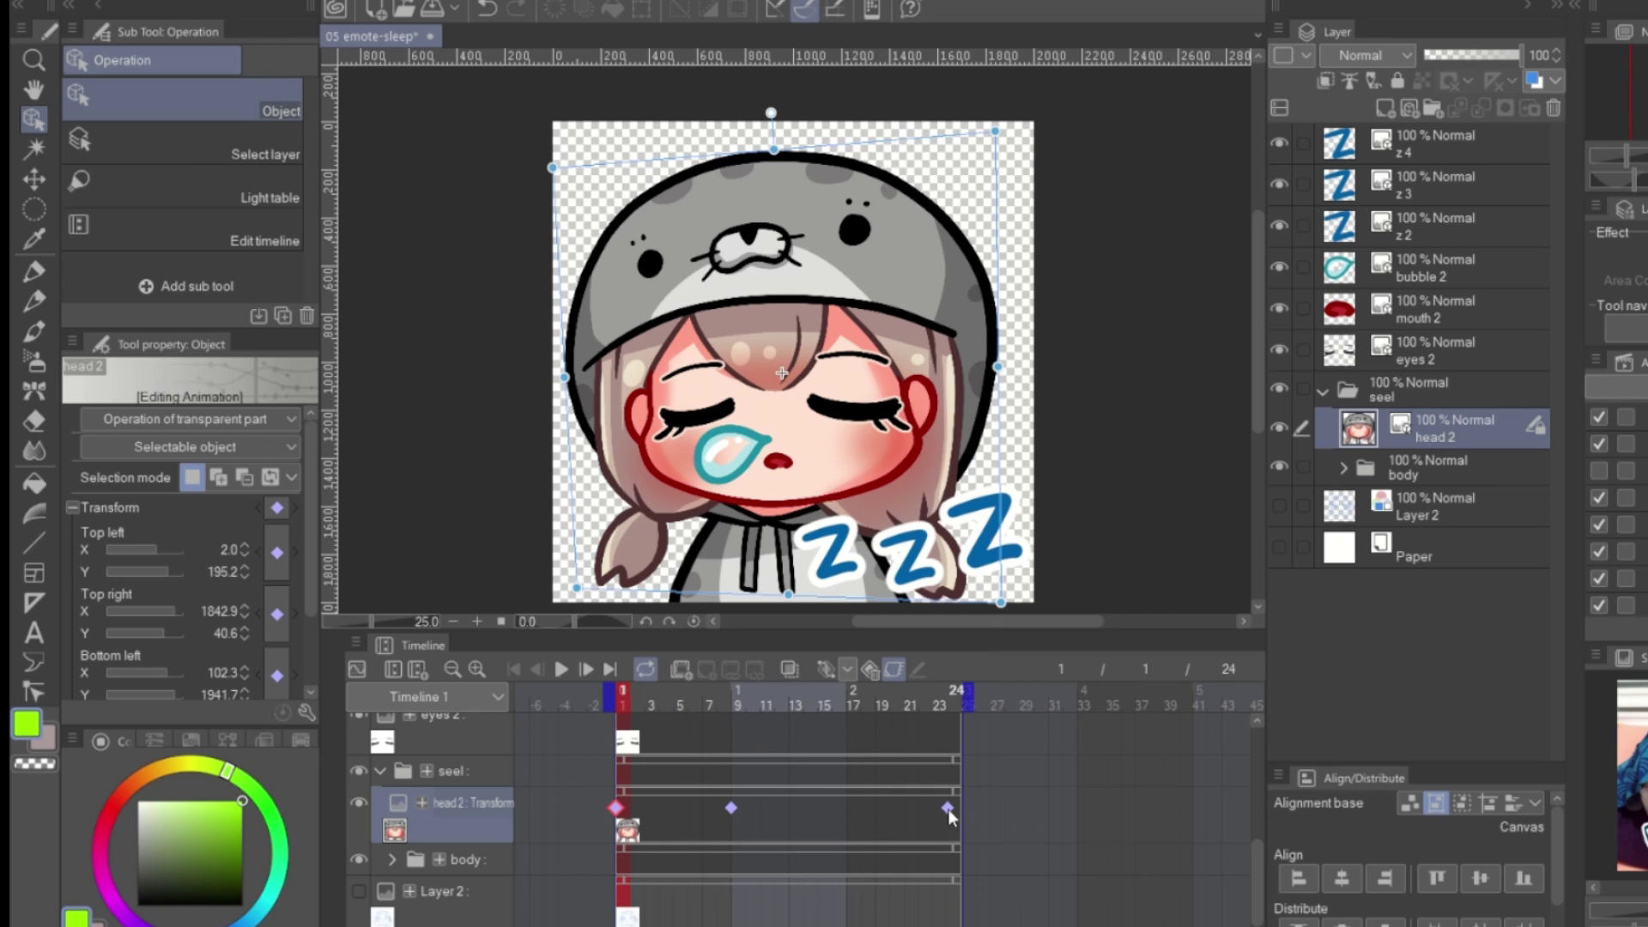
{"action": "left_click", "coordinate": [947, 809]}
{"action": "right_click", "coordinate": [948, 808]}
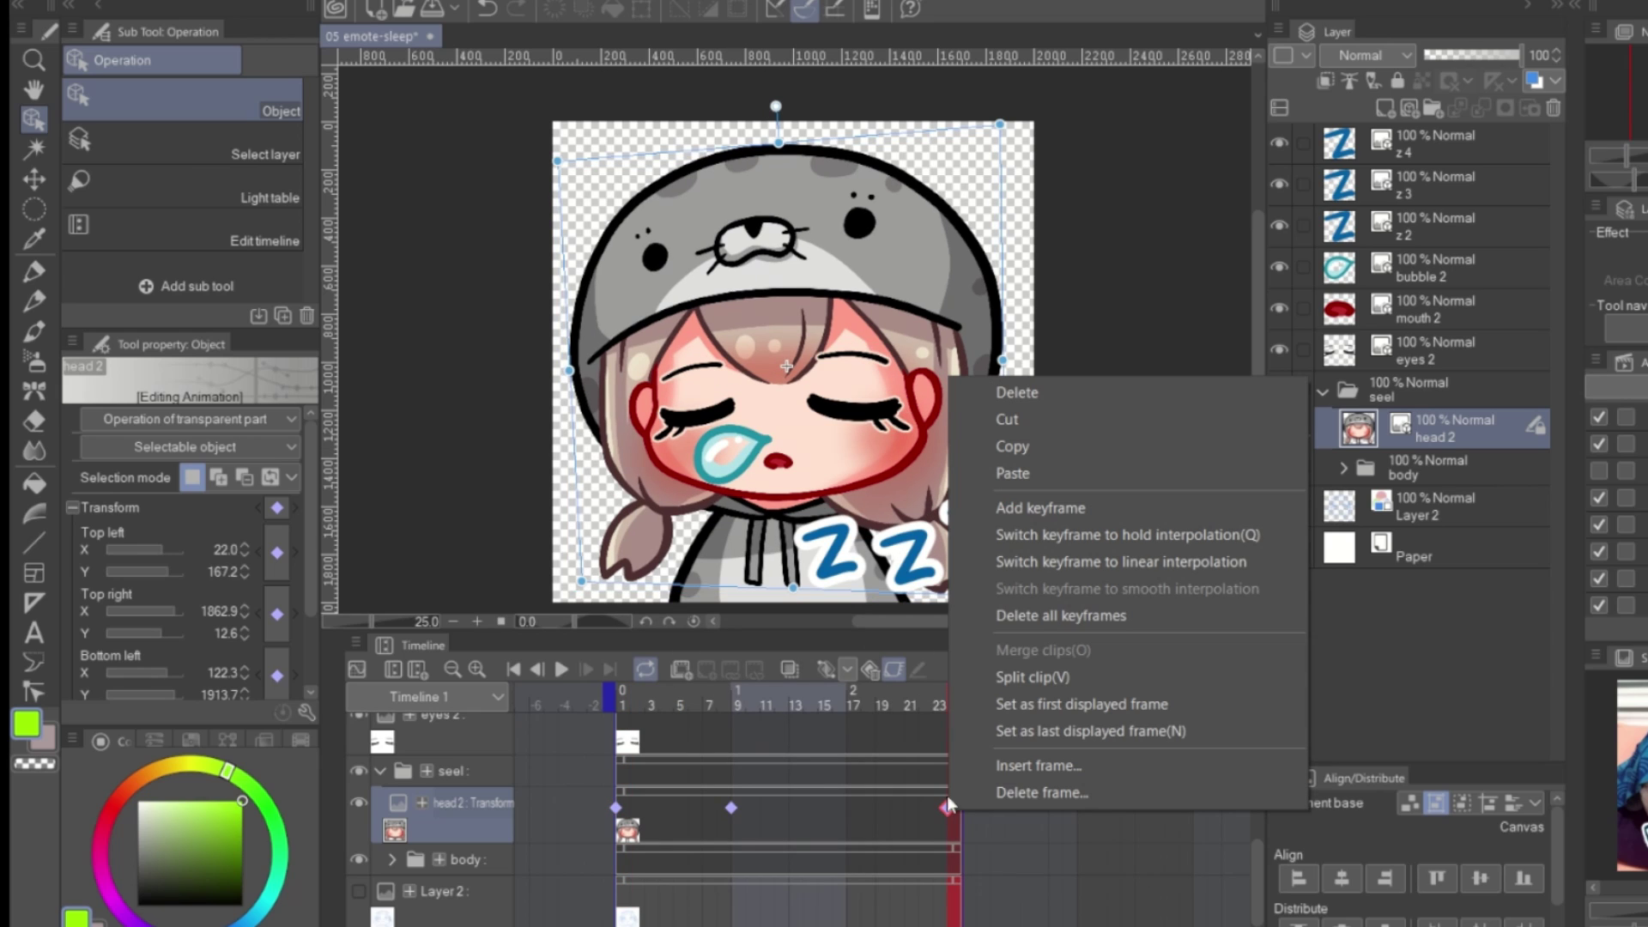
{"action": "left_click", "coordinate": [1038, 474]}
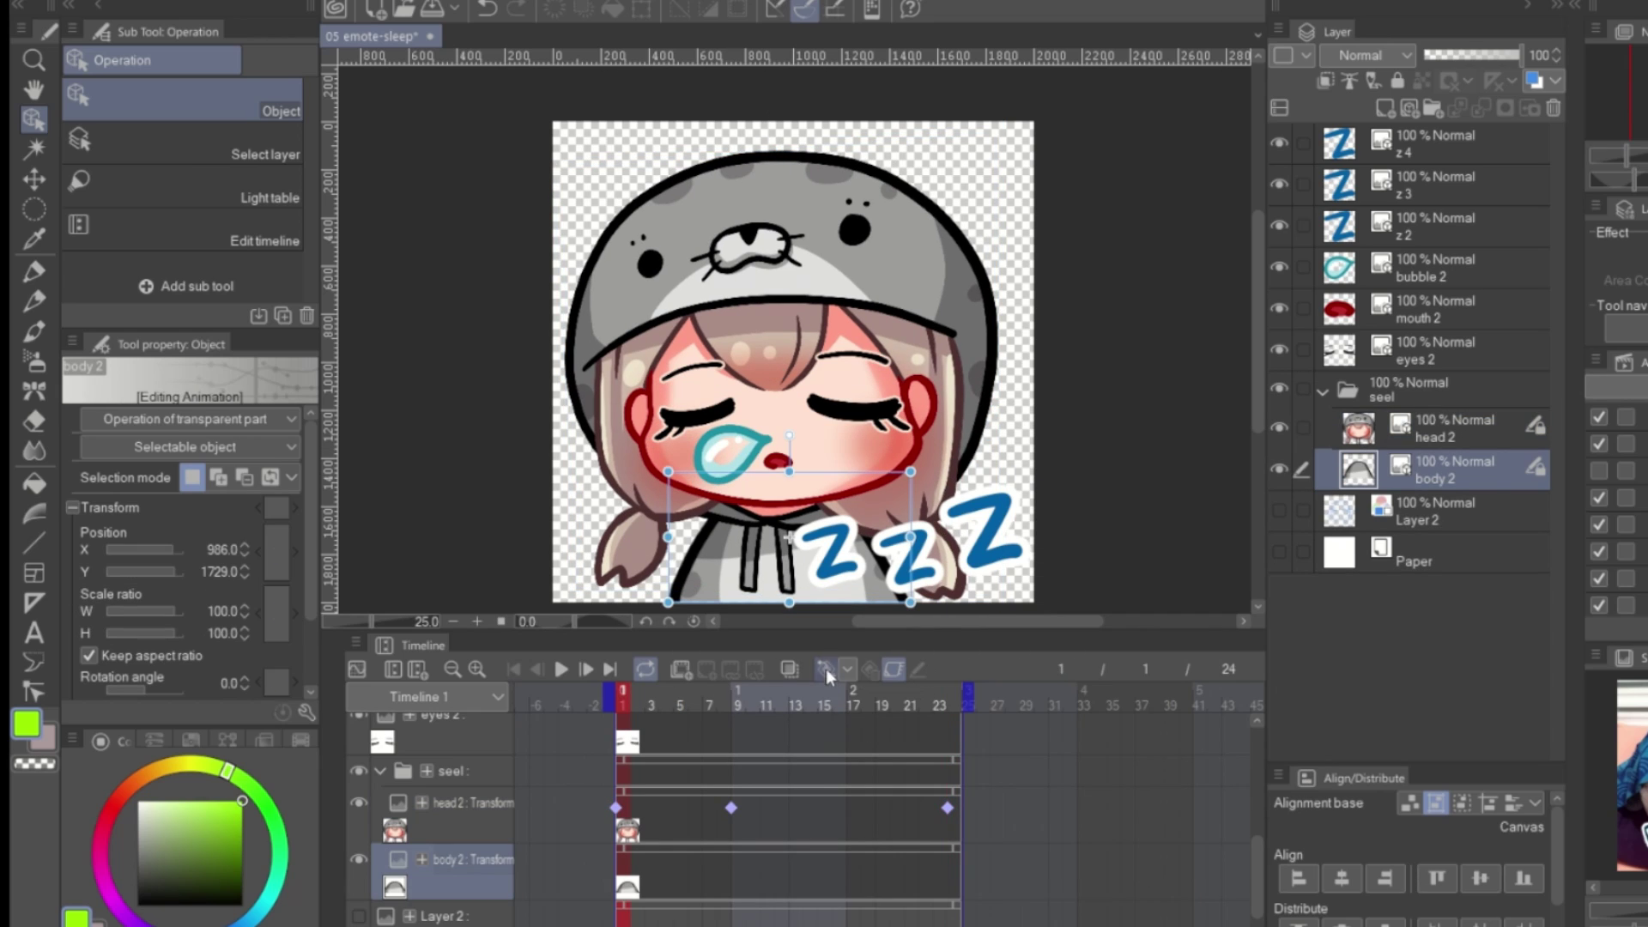
- Keyframe the body so it stretches slightly upward at timeline frame 9, and paste its starting keyframe at frame 24
{"action": "left_click", "coordinate": [825, 668]}
{"action": "left_click", "coordinate": [737, 696]}
{"action": "left_click_drag", "start_coordinate": [912, 475], "coordinate": [897, 486]}
{"action": "key", "text": "ctrl+z"}
{"action": "left_click", "coordinate": [88, 656]}
{"action": "left_click_drag", "start_coordinate": [788, 471], "coordinate": [789, 460]}
{"action": "left_click", "coordinate": [943, 865]}
{"action": "right_click", "coordinate": [950, 866]}
{"action": "left_click", "coordinate": [1039, 530]}
- Raise the closed eyes and the mouth at timeline frame 9 so they follow the head movement
{"action": "left_click_drag", "start_coordinate": [797, 365], "coordinate": [796, 345]}
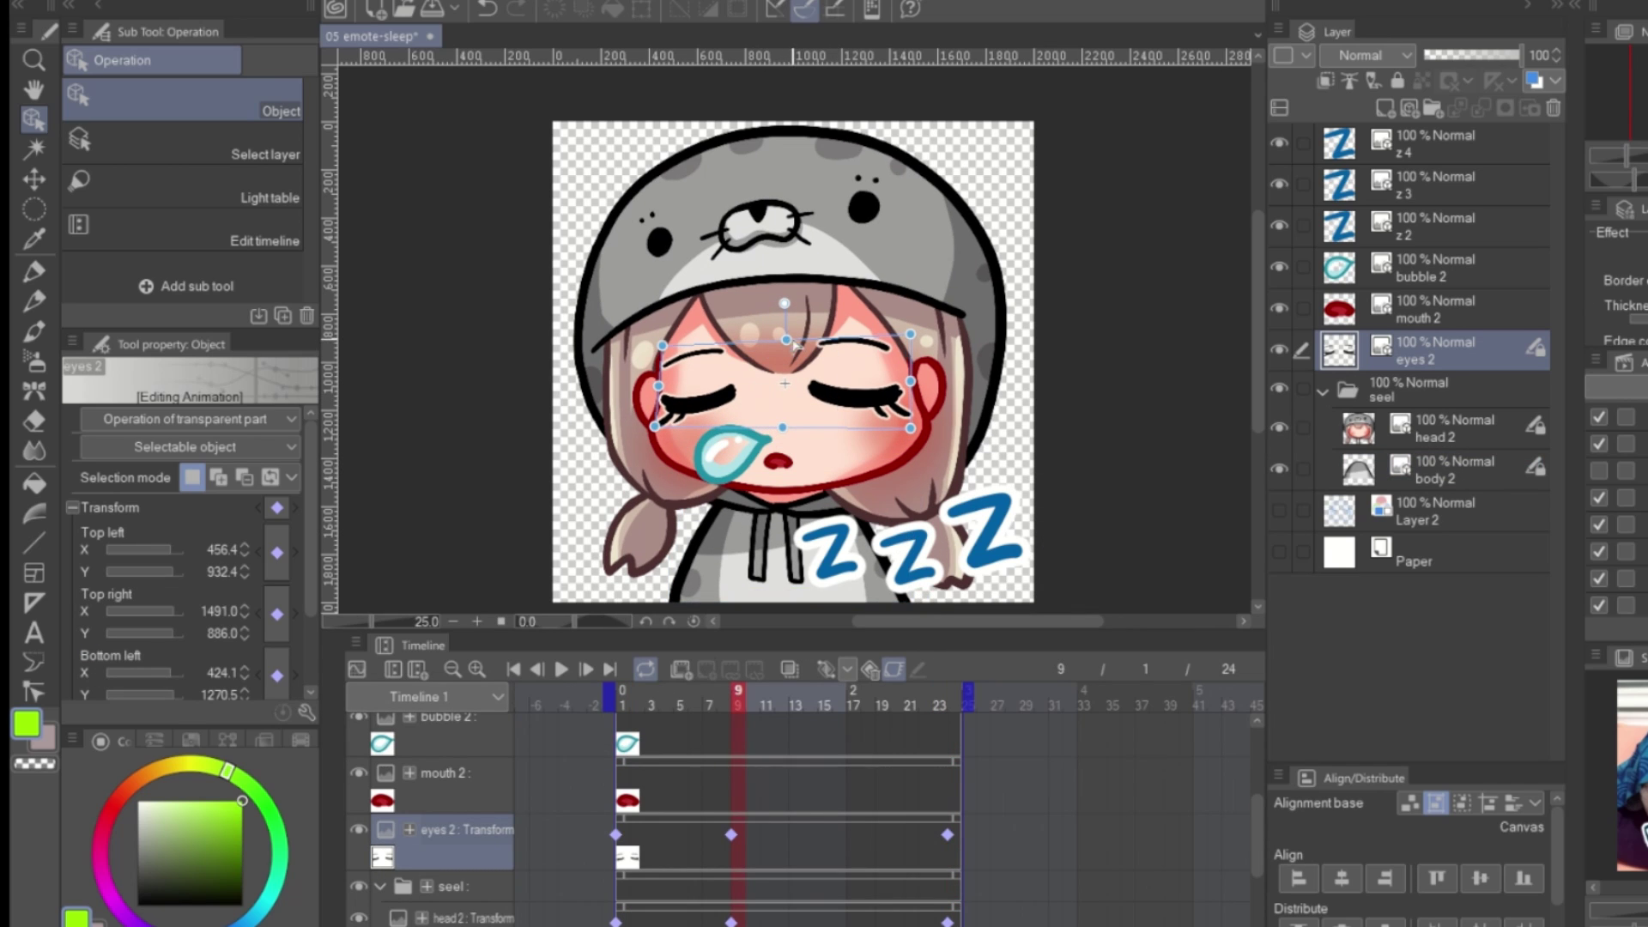
{"action": "mouse_move", "coordinate": [738, 700]}
{"action": "left_mouse_down"}
{"action": "mouse_move", "coordinate": [633, 714]}
{"action": "mouse_move", "coordinate": [733, 728]}
{"action": "mouse_move", "coordinate": [737, 691]}
{"action": "mouse_move", "coordinate": [738, 720]}
{"action": "left_mouse_up"}
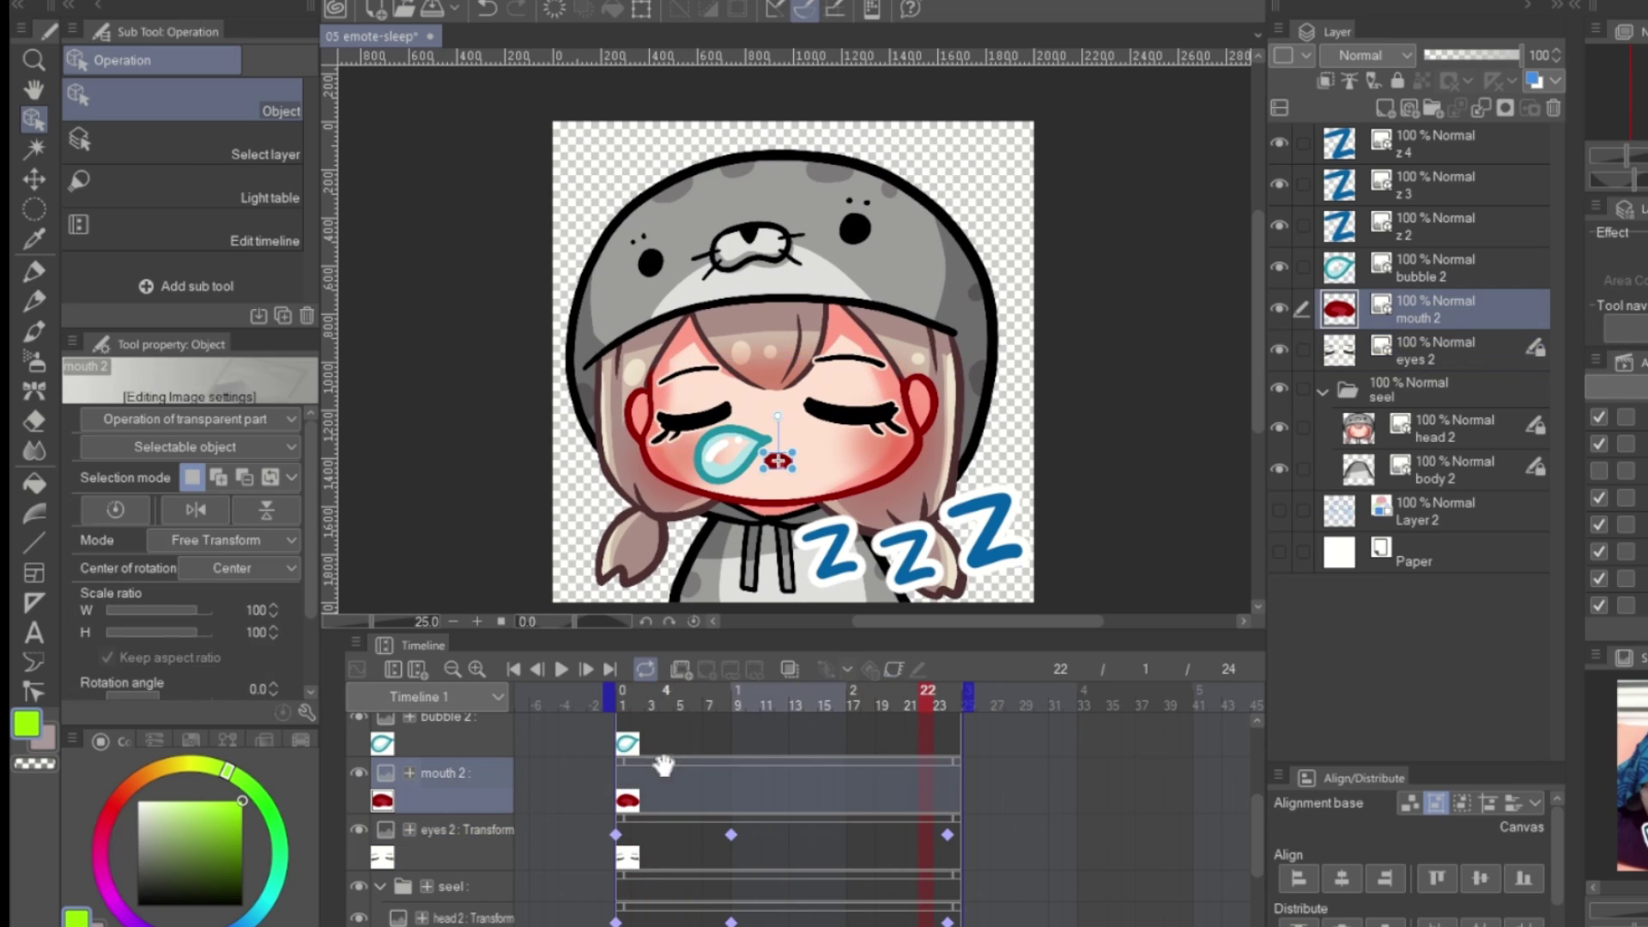
{"action": "left_click", "coordinate": [734, 772]}
{"action": "left_click", "coordinate": [781, 460]}
{"action": "scroll", "coordinate": [780, 460], "scroll_direction": "up", "scroll_amount": 2}
{"action": "left_click_drag", "start_coordinate": [780, 460], "coordinate": [788, 388]}
{"action": "left_click_drag", "start_coordinate": [737, 700], "coordinate": [592, 717]}
- Raise and resize the snot bubble in its transform keyframes, and scrub between timeline frames 1 and 9
{"action": "scroll", "coordinate": [1055, 772], "scroll_direction": "up", "scroll_amount": 1}
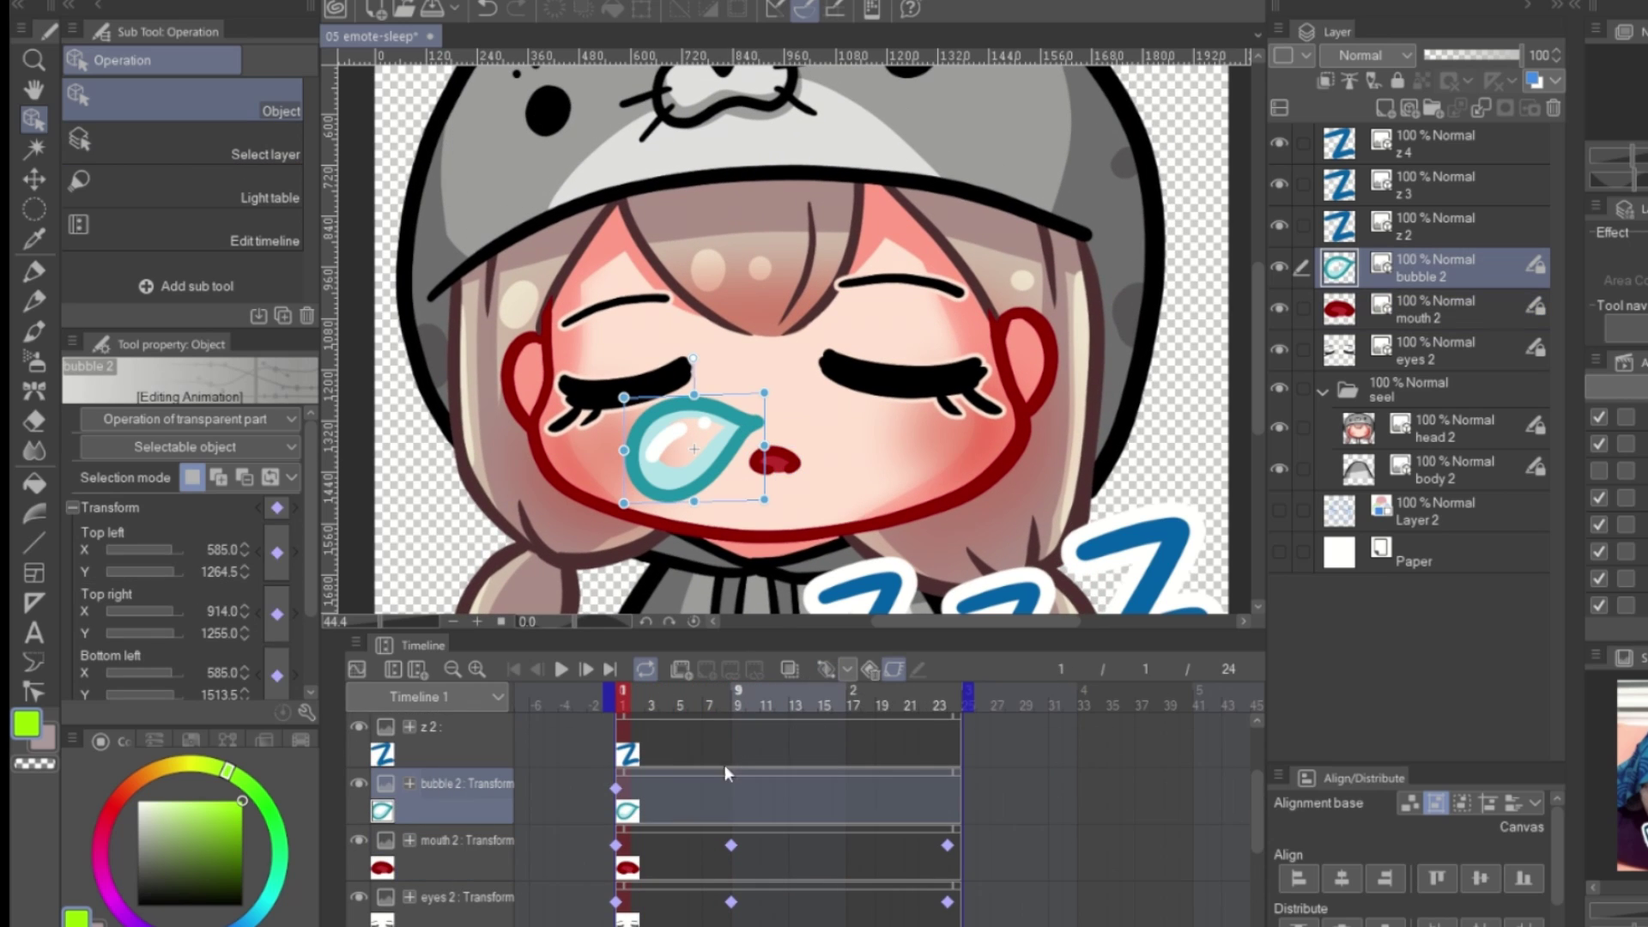
{"action": "left_click", "coordinate": [735, 704]}
{"action": "left_click_drag", "start_coordinate": [716, 413], "coordinate": [731, 365]}
{"action": "left_click_drag", "start_coordinate": [734, 702], "coordinate": [620, 711]}
{"action": "left_click_drag", "start_coordinate": [753, 394], "coordinate": [725, 422]}
{"action": "left_click_drag", "start_coordinate": [721, 706], "coordinate": [618, 705]}
- Copy the bubble's first keyframe to timeline frame 24 and play back the animation
{"action": "right_click", "coordinate": [616, 788]}
{"action": "left_click", "coordinate": [730, 426]}
{"action": "right_click", "coordinate": [948, 788]}
{"action": "left_click", "coordinate": [1061, 451]}
{"action": "left_click", "coordinate": [561, 669]}
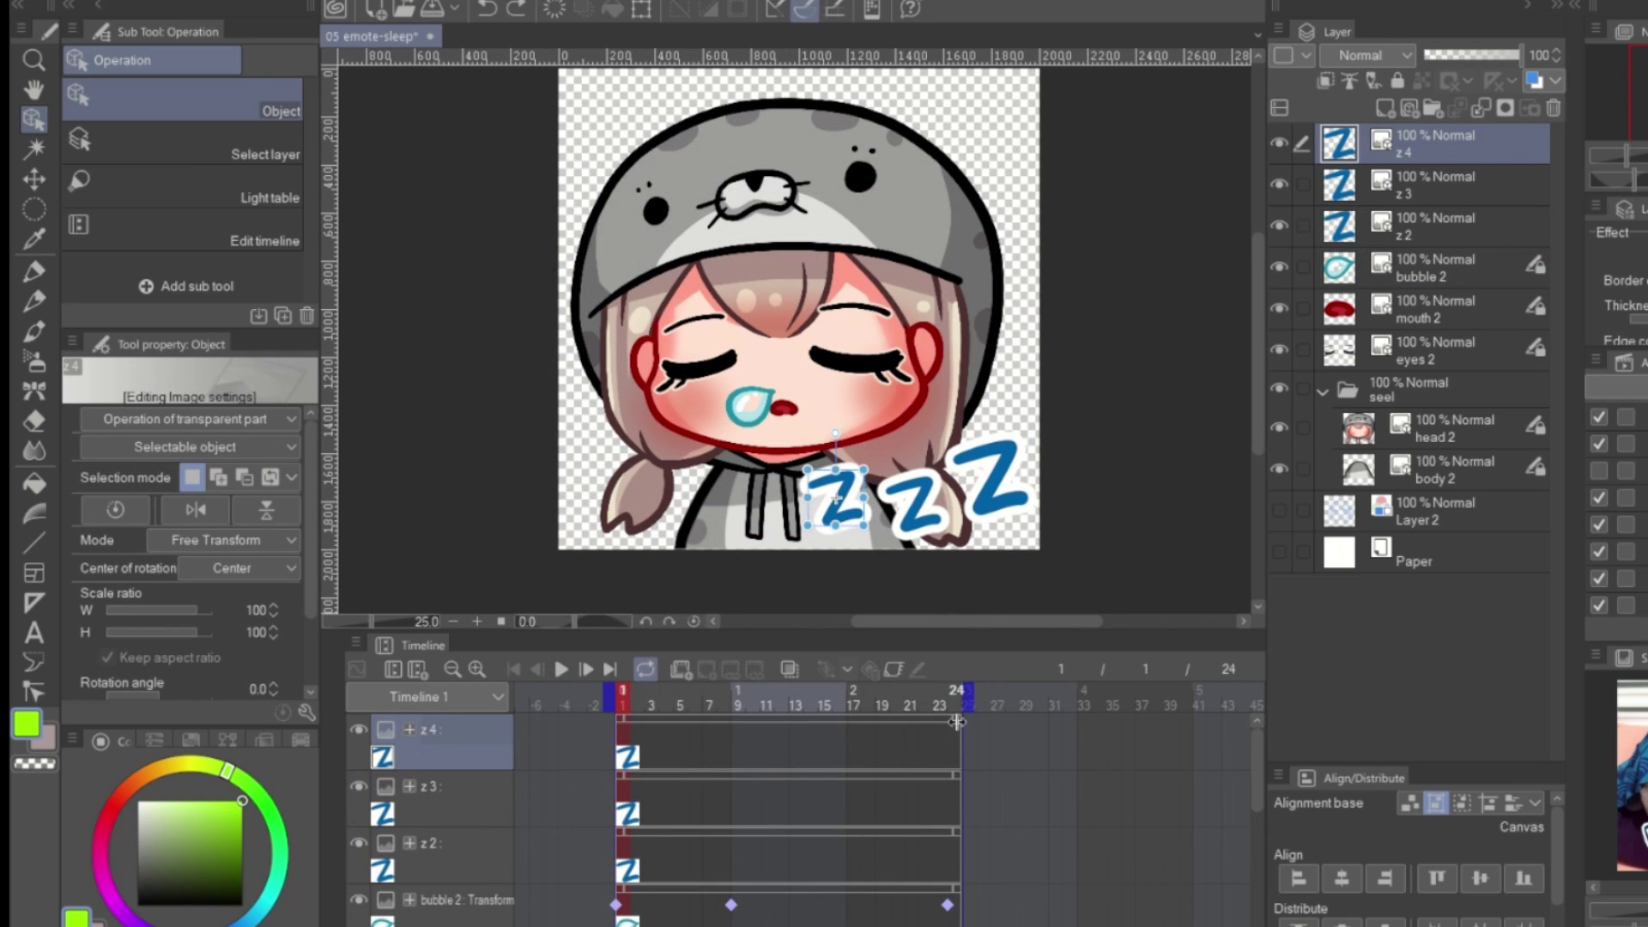
- Trim the z layers' clips into a stagger, with z 3 starting at timeline frame 7 and z 2 at frame 13
{"action": "left_click_drag", "start_coordinate": [956, 721], "coordinate": [800, 721]}
{"action": "left_click", "coordinate": [831, 777]}
{"action": "left_click_drag", "start_coordinate": [618, 779], "coordinate": [702, 779]}
{"action": "left_click_drag", "start_coordinate": [955, 786], "coordinate": [903, 785]}
{"action": "left_click_drag", "start_coordinate": [618, 839], "coordinate": [790, 842]}
- Enable keyframes for fading the z 4 layer and go to timeline frame 6
{"action": "left_click_drag", "start_coordinate": [737, 706], "coordinate": [619, 707]}
{"action": "left_click_drag", "start_coordinate": [800, 740], "coordinate": [931, 784]}
{"action": "left_click_drag", "start_coordinate": [635, 703], "coordinate": [694, 705]}
{"action": "left_click", "coordinate": [472, 744]}
{"action": "left_click", "coordinate": [894, 668]}
{"action": "left_click", "coordinate": [894, 669]}
{"action": "left_click", "coordinate": [893, 669]}
- Raise z 4's opacity to 100% at timeline frame 6 and drop z 3's opacity to 0% at frame 7
{"action": "left_click_drag", "start_coordinate": [1442, 56], "coordinate": [1521, 56]}
{"action": "mouse_move", "coordinate": [694, 705]}
{"action": "left_mouse_down"}
{"action": "mouse_move", "coordinate": [668, 718]}
{"action": "mouse_move", "coordinate": [709, 717]}
{"action": "left_mouse_up"}
{"action": "left_click", "coordinate": [712, 798]}
{"action": "left_click", "coordinate": [893, 669]}
{"action": "left_click_drag", "start_coordinate": [1519, 56], "coordinate": [1425, 56]}
- Set up the fade-in of z 3 up to timeline frame 12 and of z 2 from frame 13 to 17
{"action": "left_click", "coordinate": [779, 800]}
{"action": "left_click", "coordinate": [797, 852]}
{"action": "left_click", "coordinate": [893, 669]}
{"action": "left_click", "coordinate": [856, 863]}
- Fade the three z layers out with opacity keyframes over the last frames of their clips, and play back the animation
{"action": "left_click", "coordinate": [888, 757]}
{"action": "left_click", "coordinate": [911, 755]}
{"action": "key", "text": "alt+bracketleft"}
{"action": "key", "text": "Right"}
{"action": "key", "text": "alt+bracketleft"}
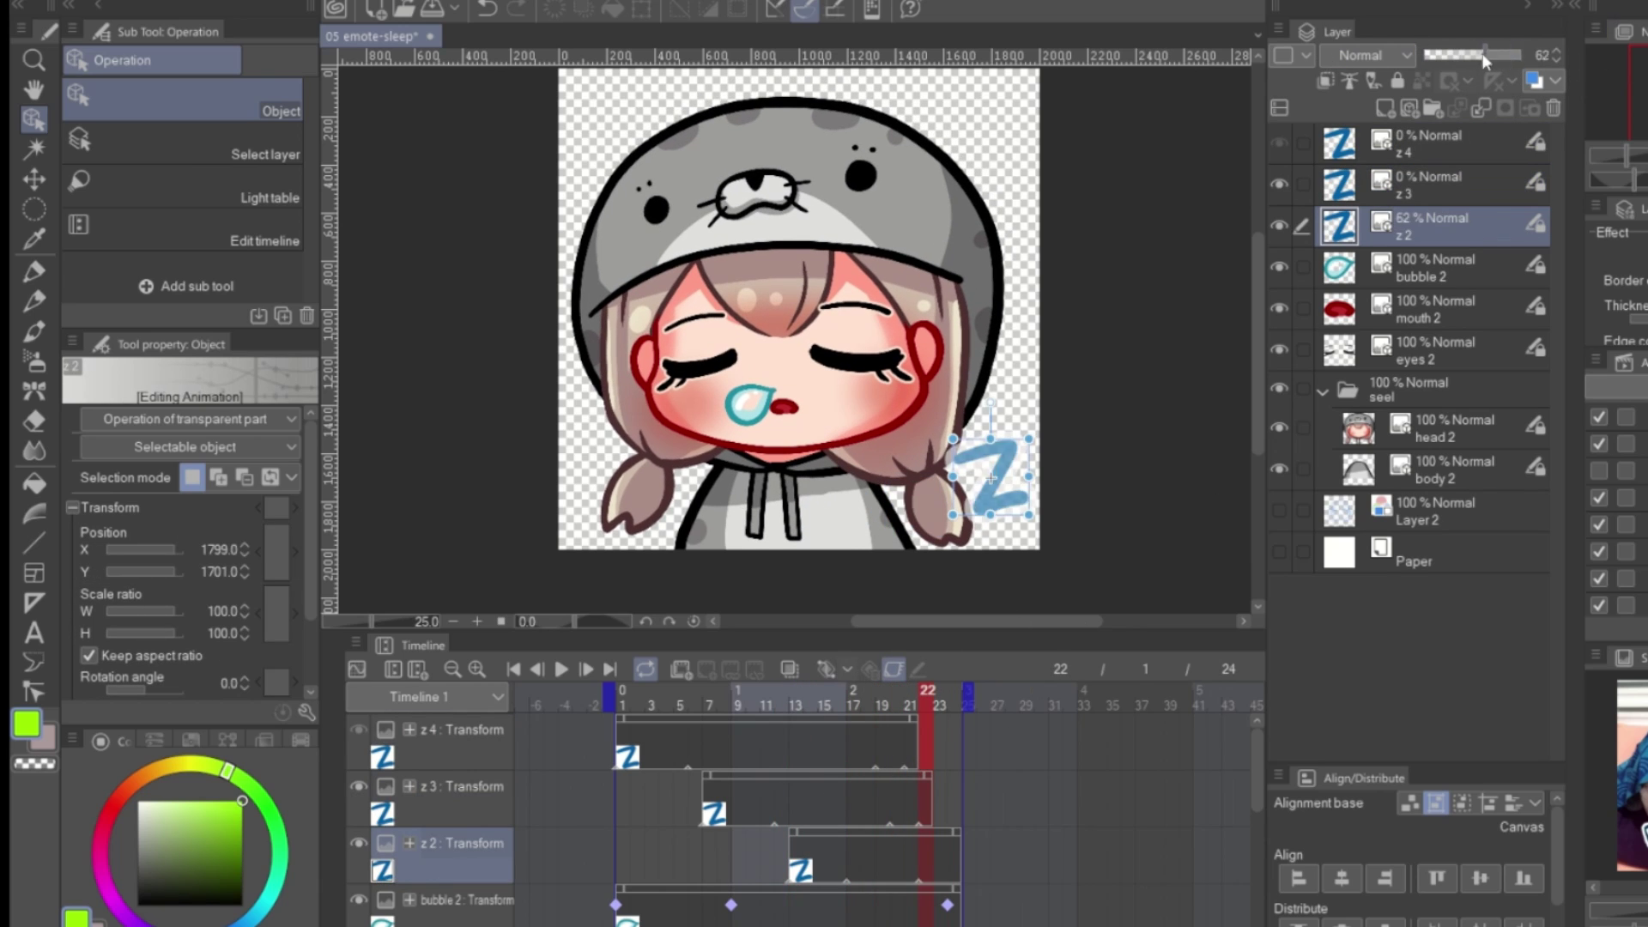
{"action": "key", "text": "Right"}
{"action": "key", "text": "Right"}
{"action": "left_click", "coordinate": [562, 670]}
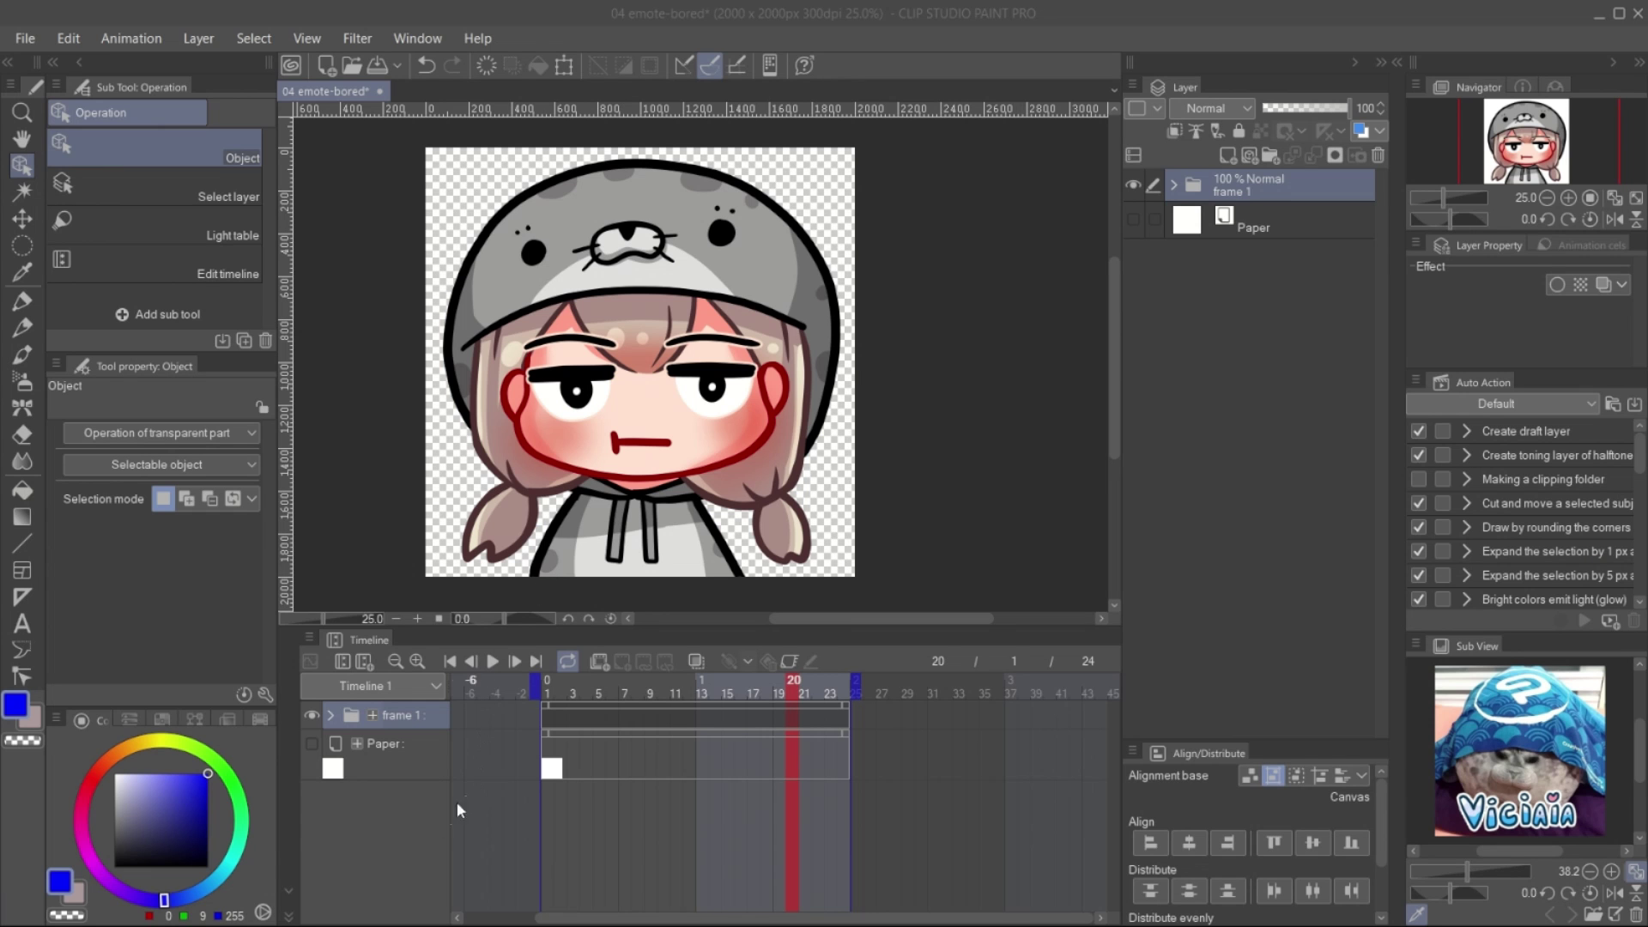
- Add a new layer and place a Radial line special ruler at the centre of the canvas, between the eyes
{"action": "left_click", "coordinate": [289, 918]}
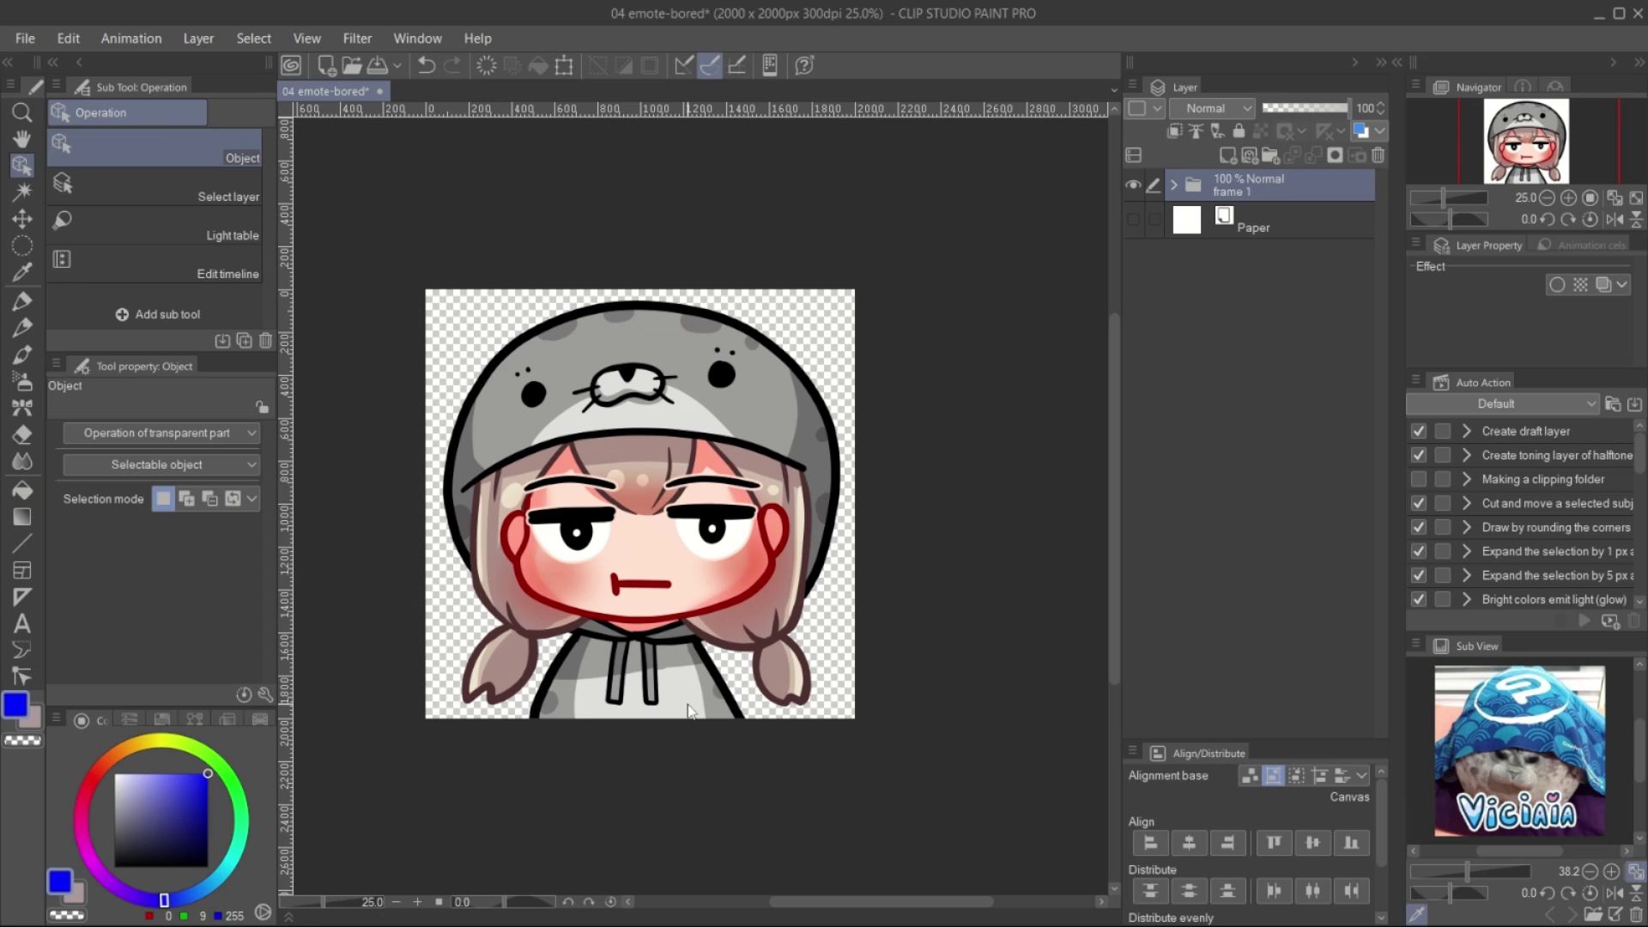
{"action": "left_click", "coordinate": [1229, 156]}
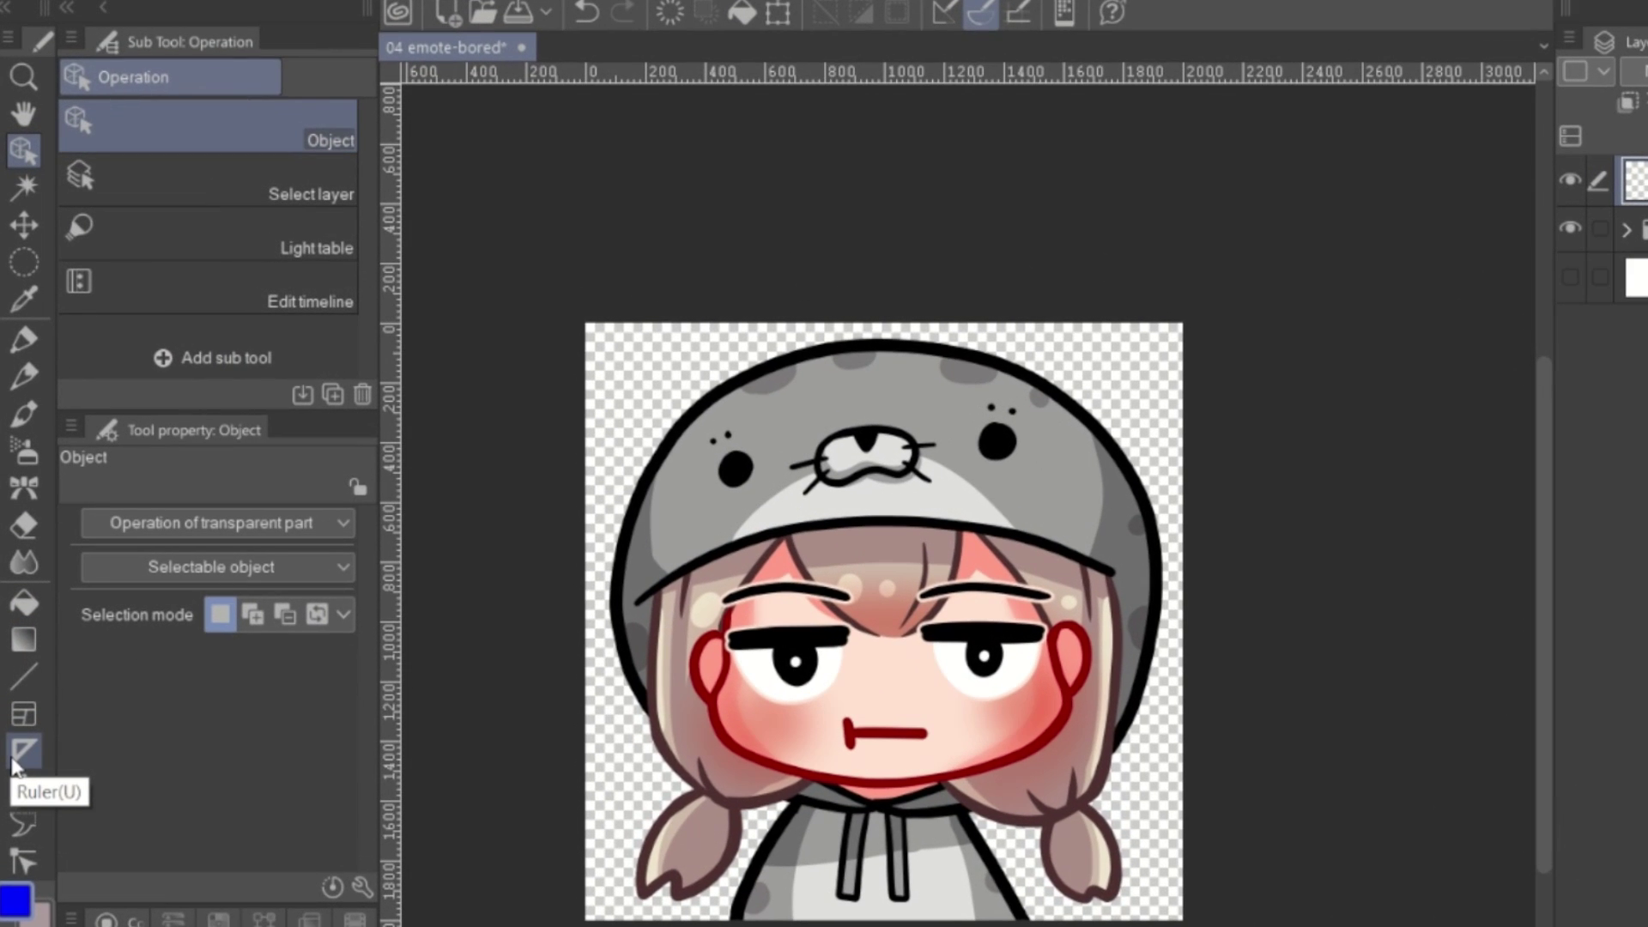
{"action": "left_click", "coordinate": [13, 761]}
{"action": "left_click", "coordinate": [316, 264]}
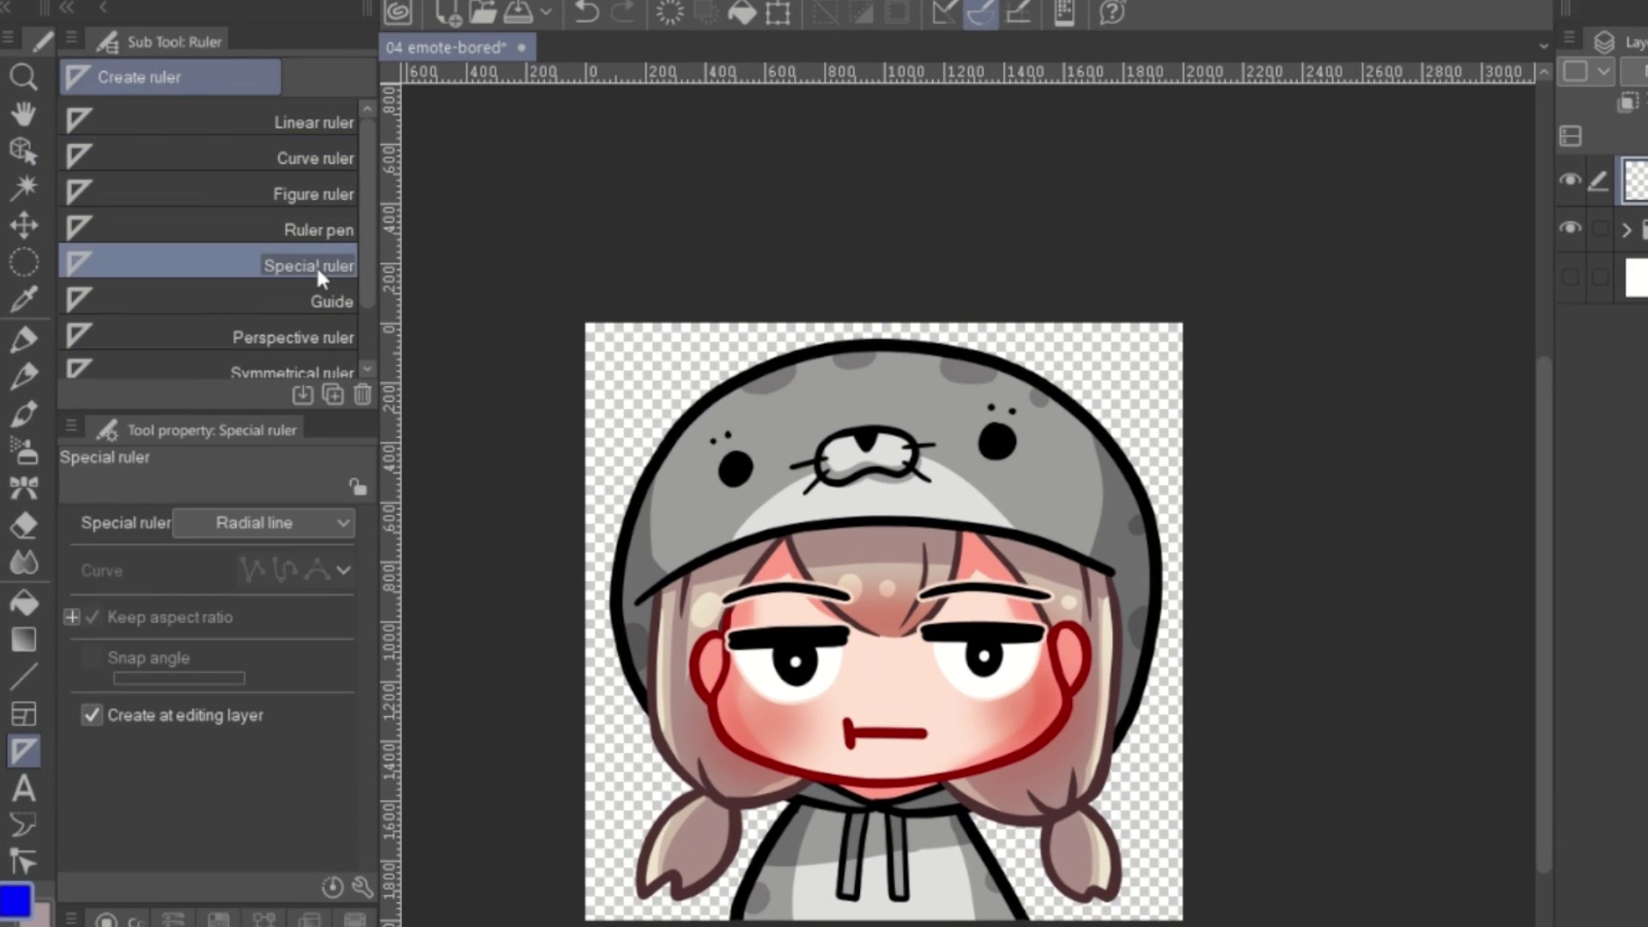
{"action": "left_click", "coordinate": [338, 518]}
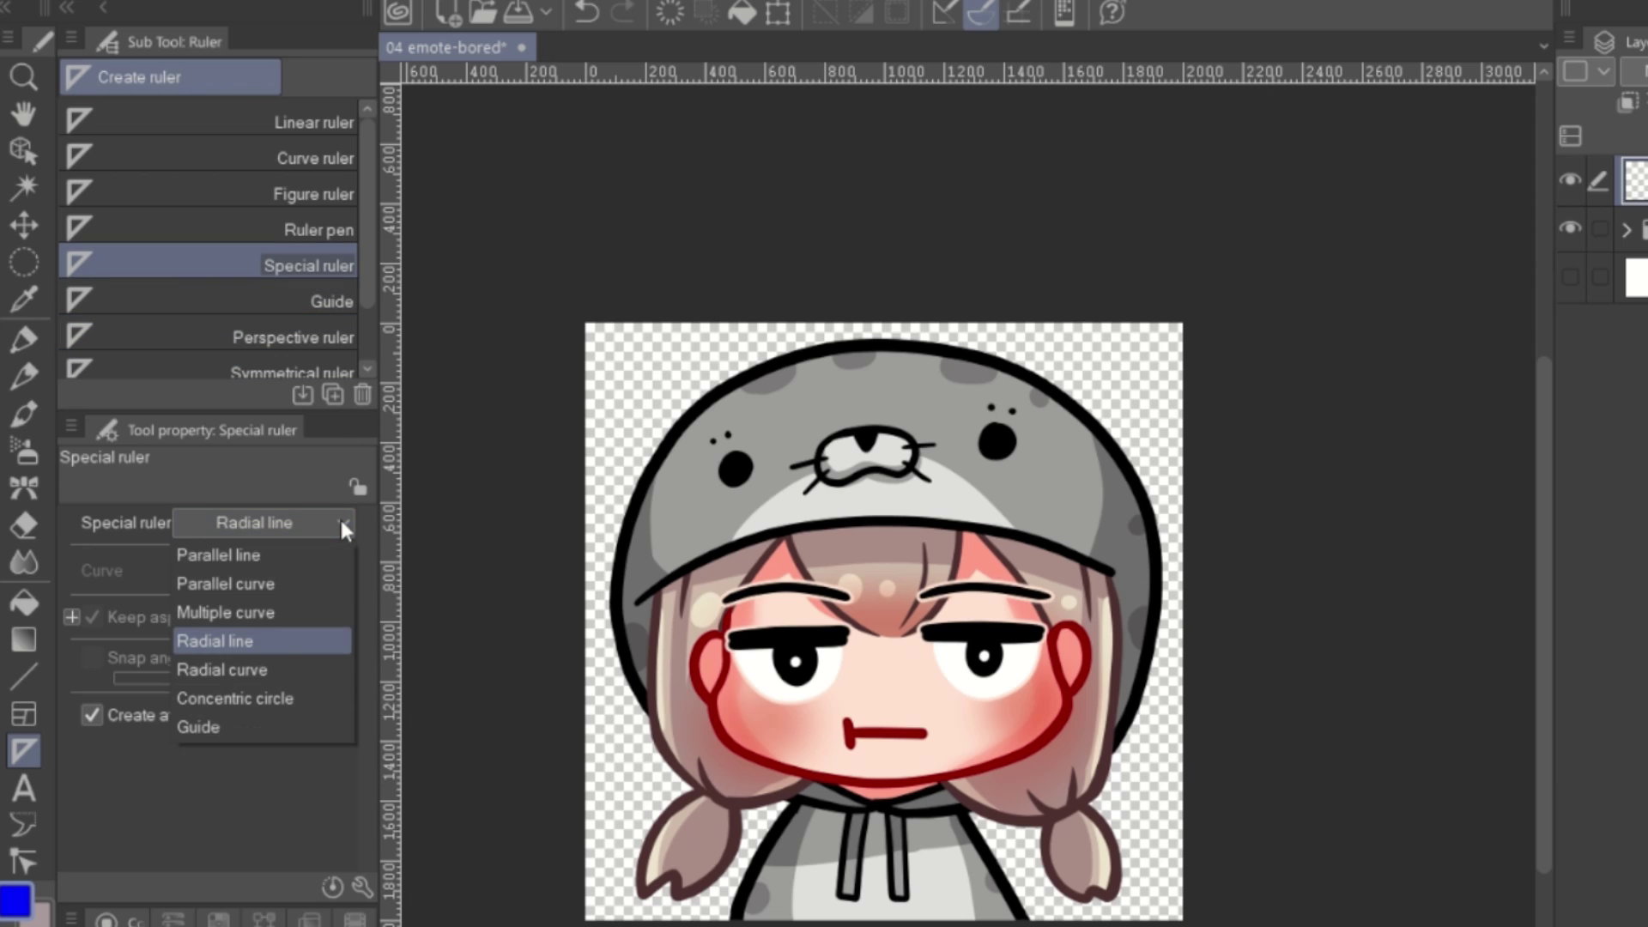
{"action": "left_click", "coordinate": [252, 642]}
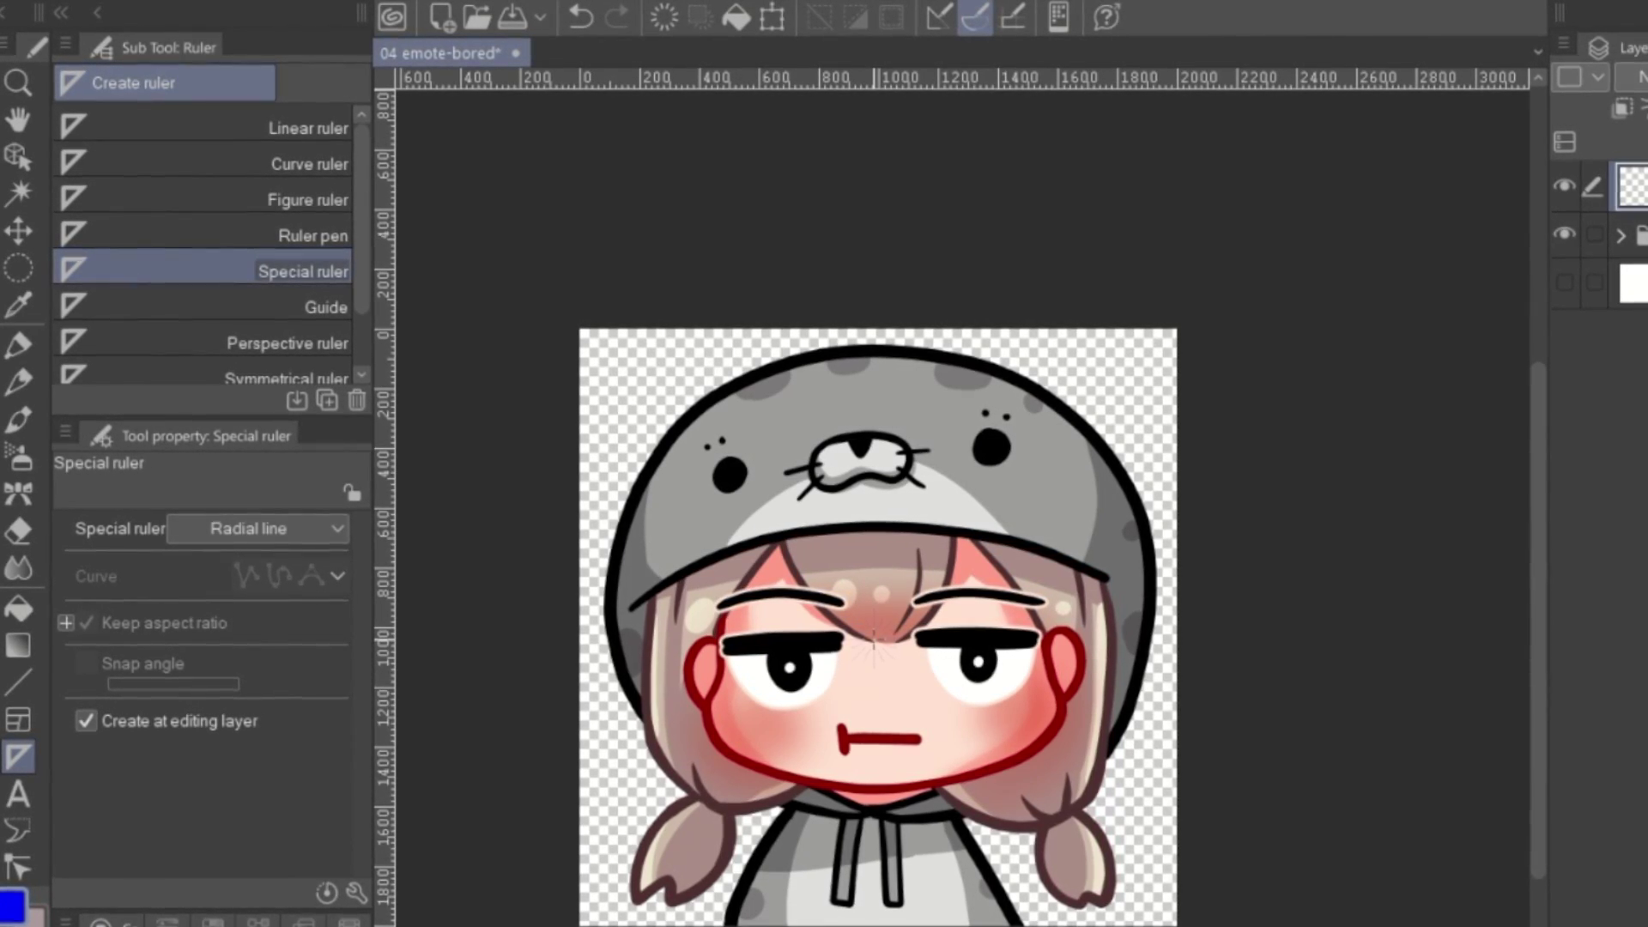
{"action": "left_click", "coordinate": [877, 637]}
- Draw two red, one magenta, one blue, one cyan and one lime green Milli pen line converging on the ruler's centre
{"action": "left_click", "coordinate": [17, 346]}
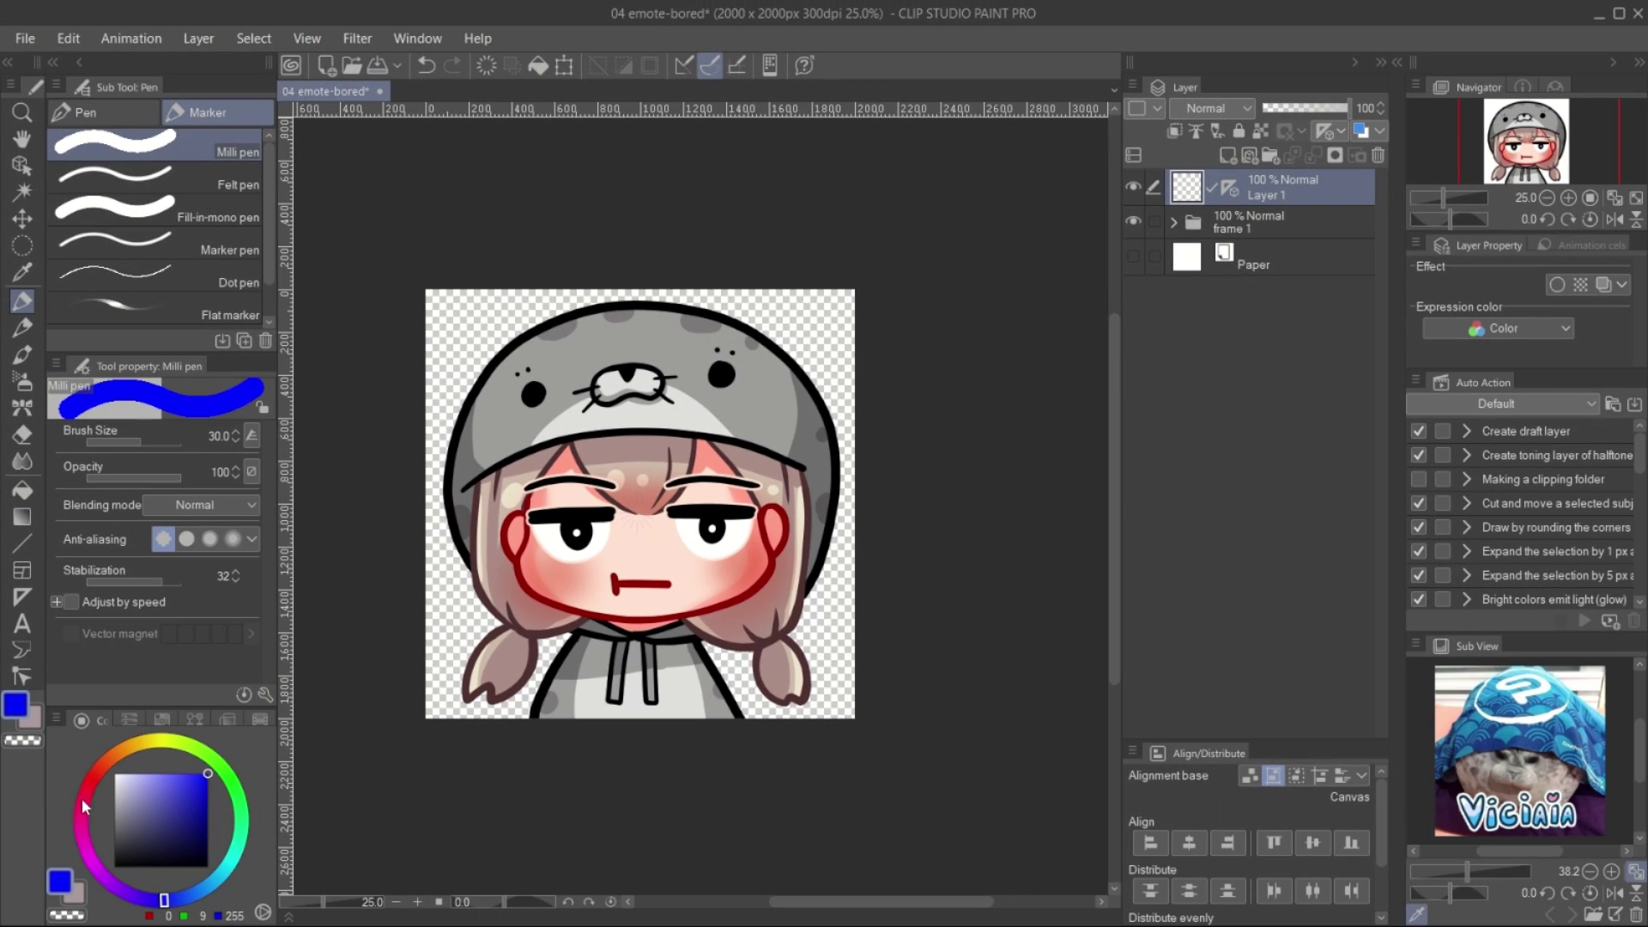
{"action": "left_click", "coordinate": [90, 781]}
{"action": "left_click_drag", "start_coordinate": [821, 305], "coordinate": [672, 471]}
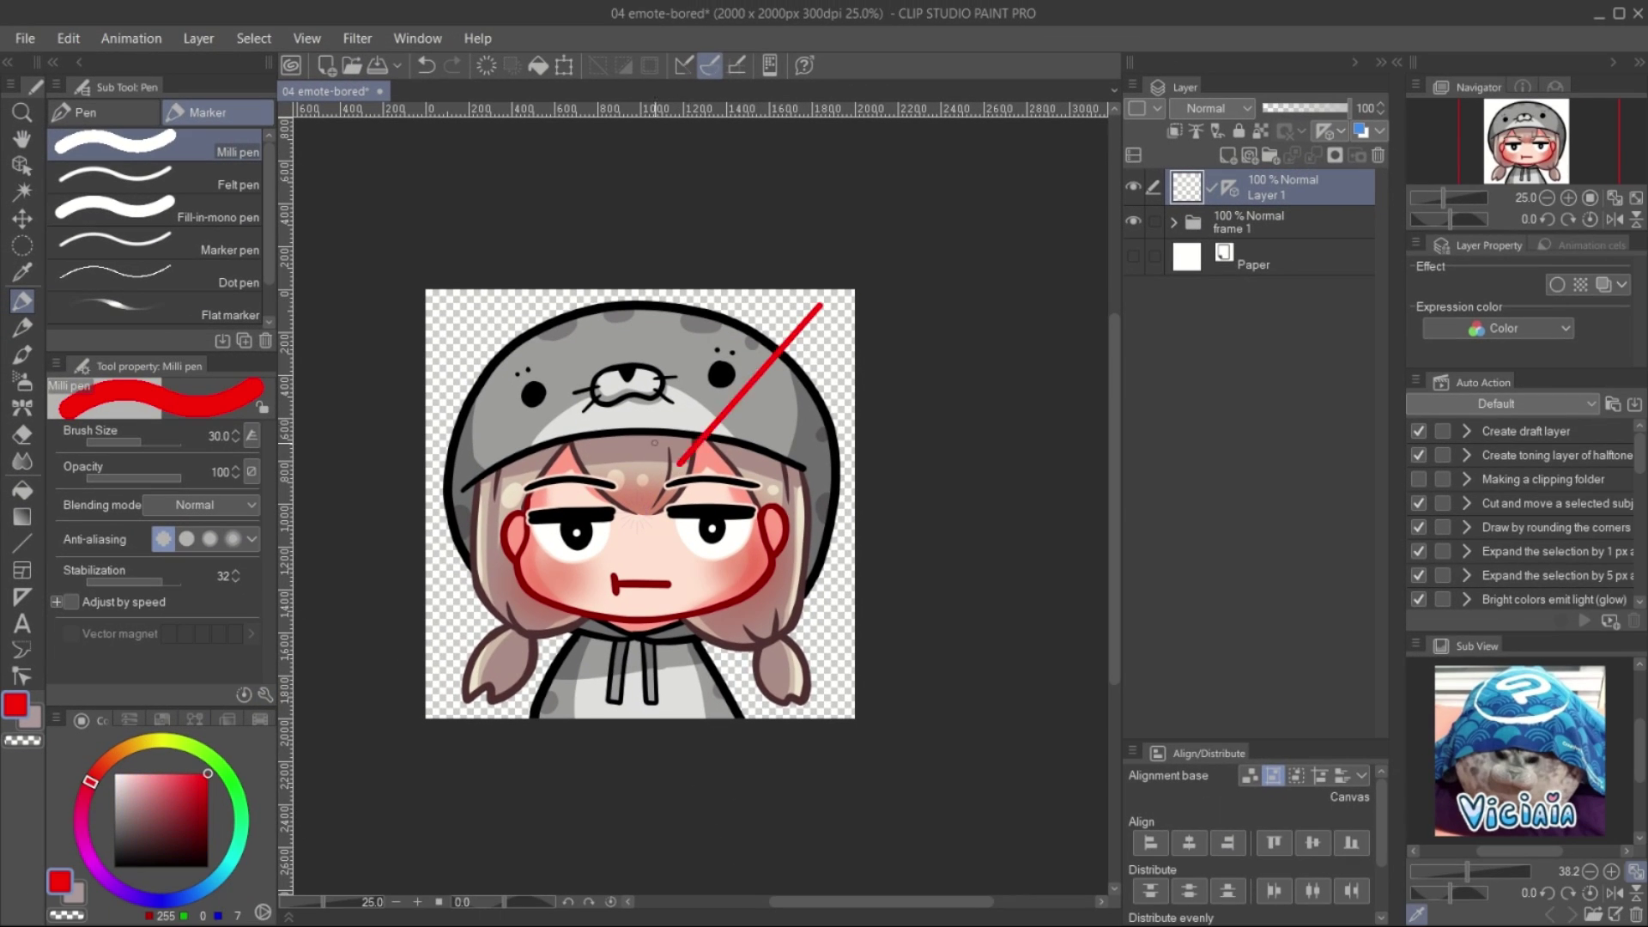
{"action": "left_click", "coordinate": [881, 689], "text": "shift"}
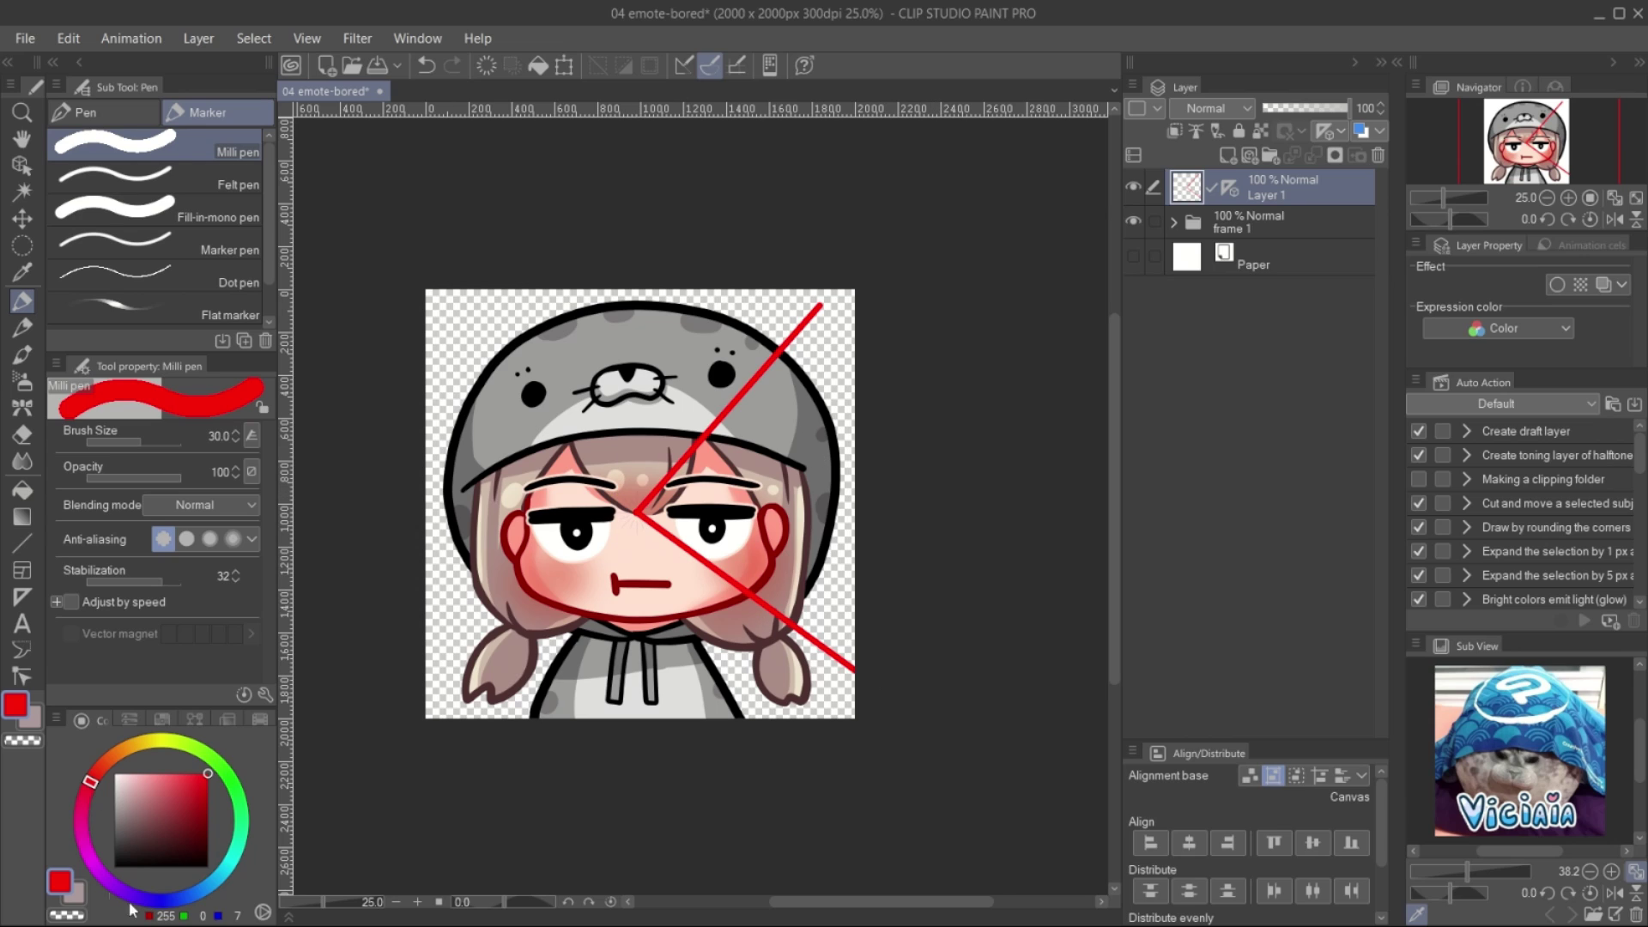
{"action": "left_click", "coordinate": [90, 856]}
{"action": "left_click_drag", "start_coordinate": [563, 735], "coordinate": [636, 513]}
{"action": "left_click", "coordinate": [166, 899]}
{"action": "left_click_drag", "start_coordinate": [412, 533], "coordinate": [634, 513]}
{"action": "left_click", "coordinate": [235, 853]}
{"action": "left_click", "coordinate": [197, 744]}
{"action": "left_click_drag", "start_coordinate": [611, 283], "coordinate": [636, 513]}
- Make a large elliptical selection around the centre where the coloured lines meet
{"action": "key", "text": "m"}
{"action": "left_click_drag", "start_coordinate": [443, 293], "coordinate": [845, 749]}
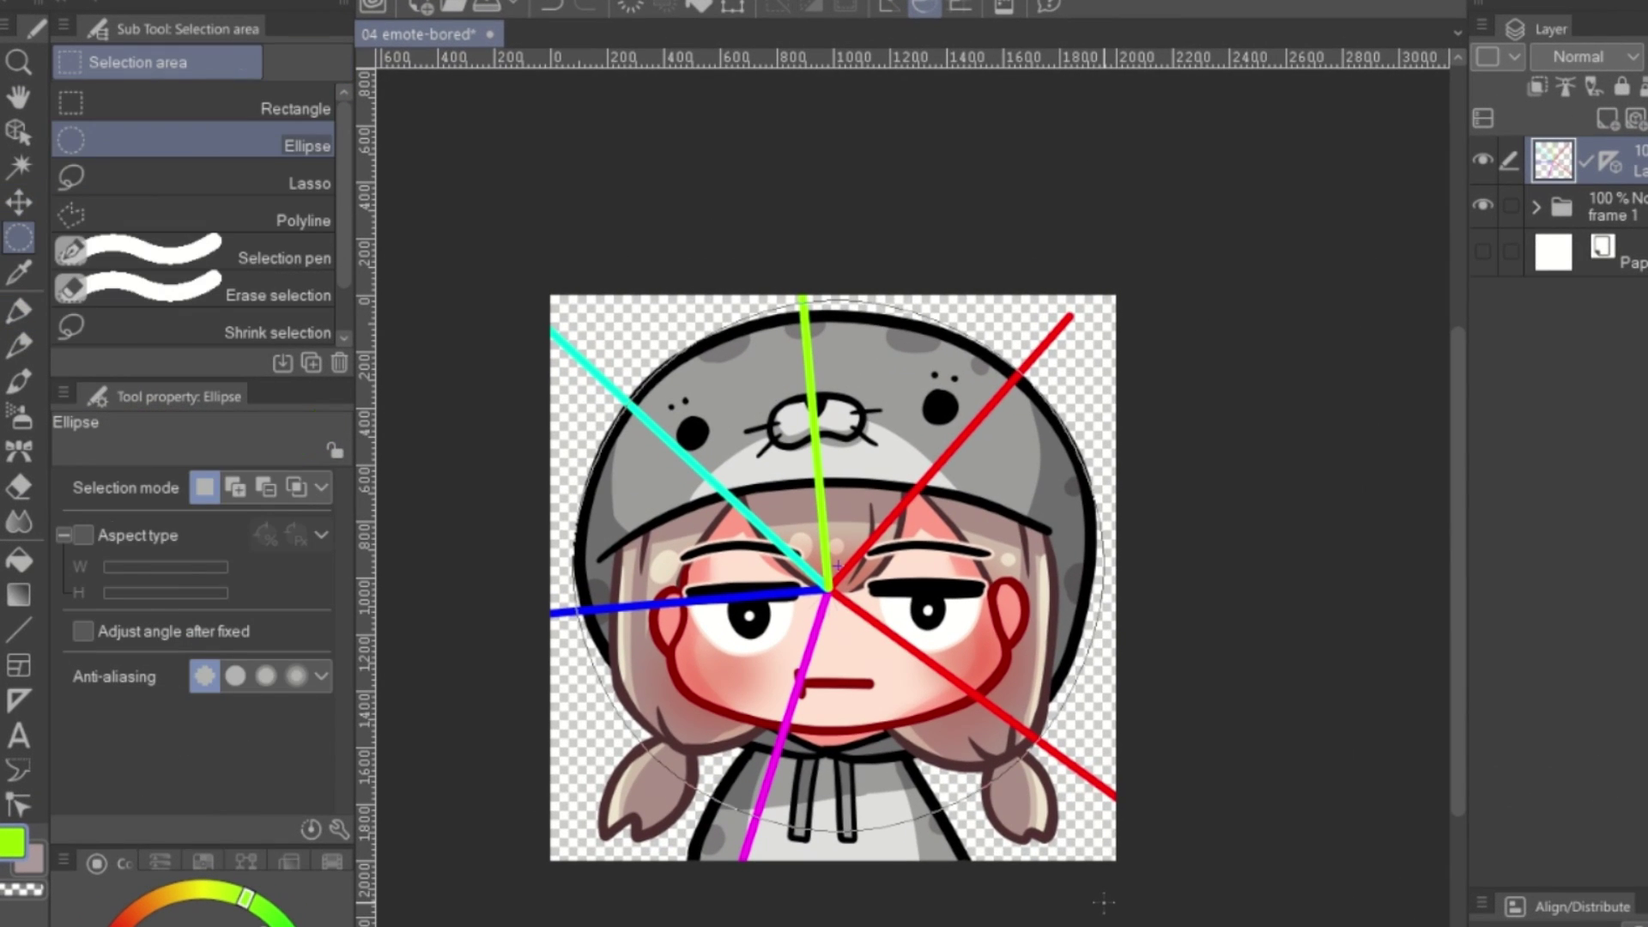
{"action": "left_click_drag", "start_coordinate": [1105, 901], "coordinate": [1109, 910]}
{"action": "left_click_drag", "start_coordinate": [1011, 537], "coordinate": [1001, 555]}
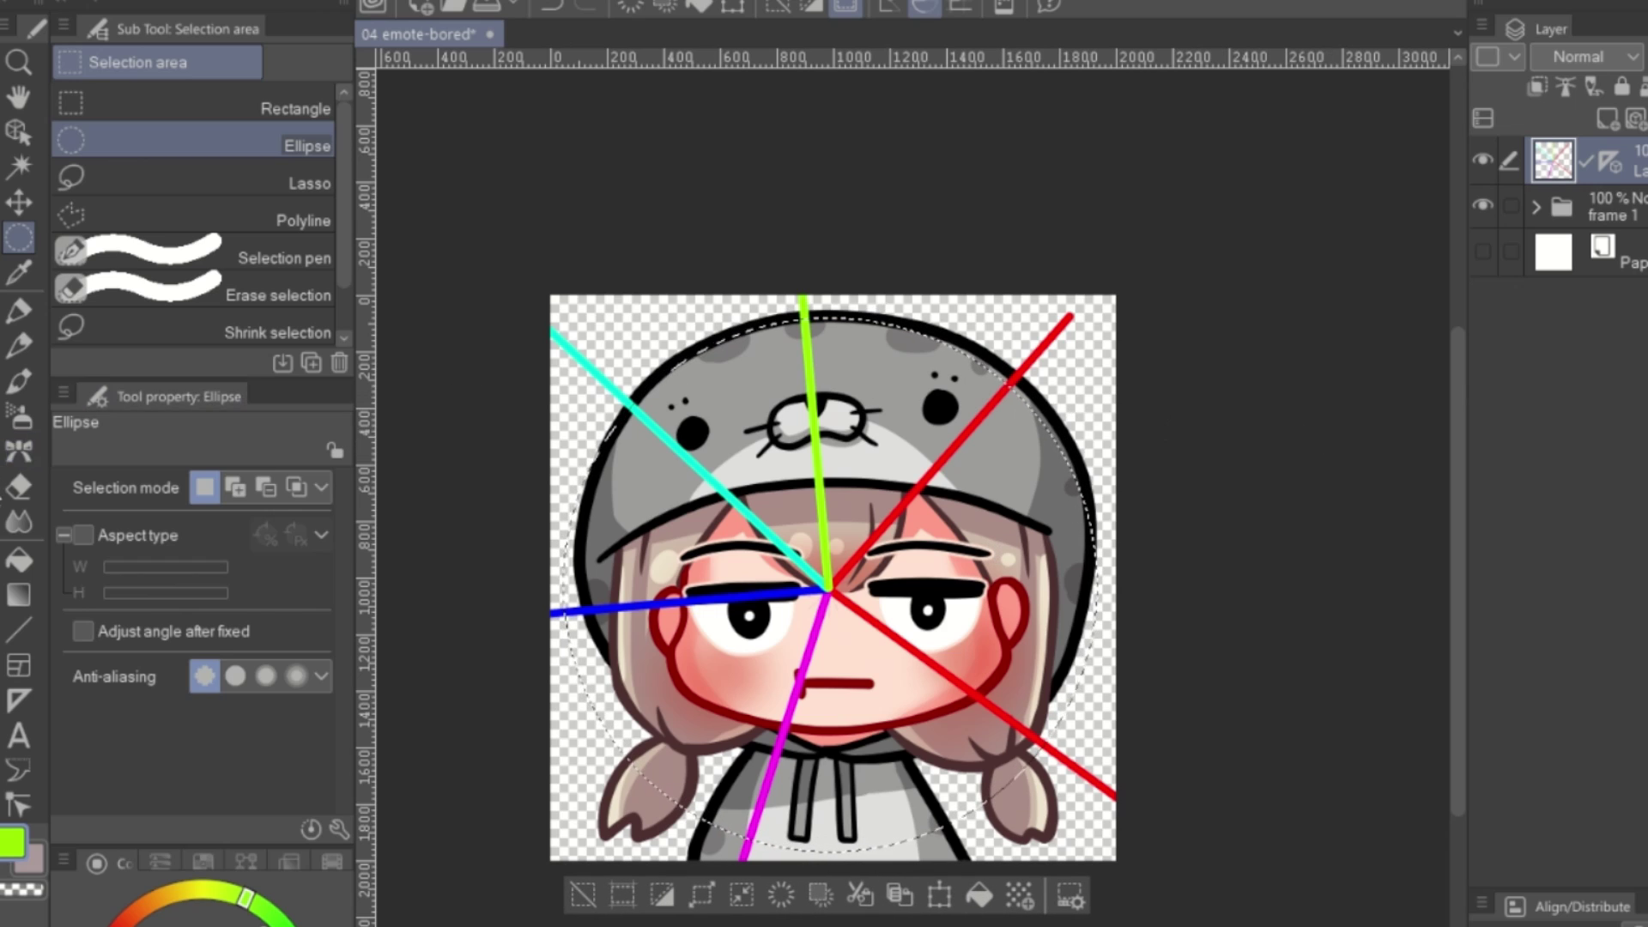
- Fill the sections between the coloured lines with the Freeform gradient's Normal paint to form a rainbow wheel
{"action": "left_click", "coordinate": [19, 595]}
{"action": "left_click", "coordinate": [307, 62]}
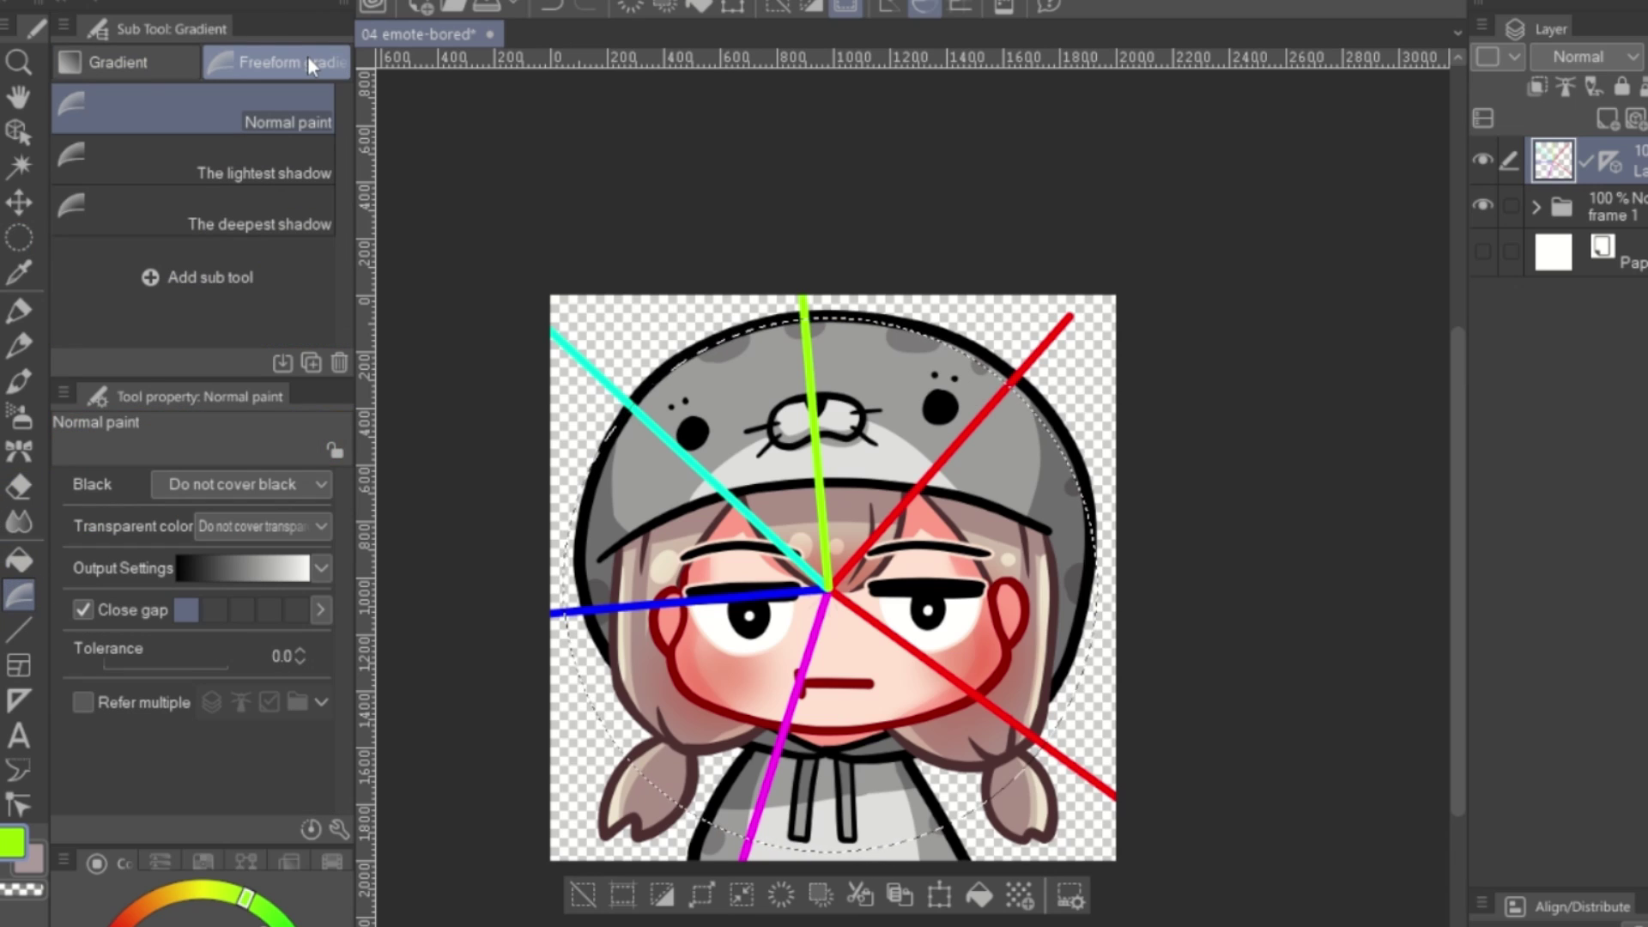
{"action": "left_click", "coordinate": [922, 634]}
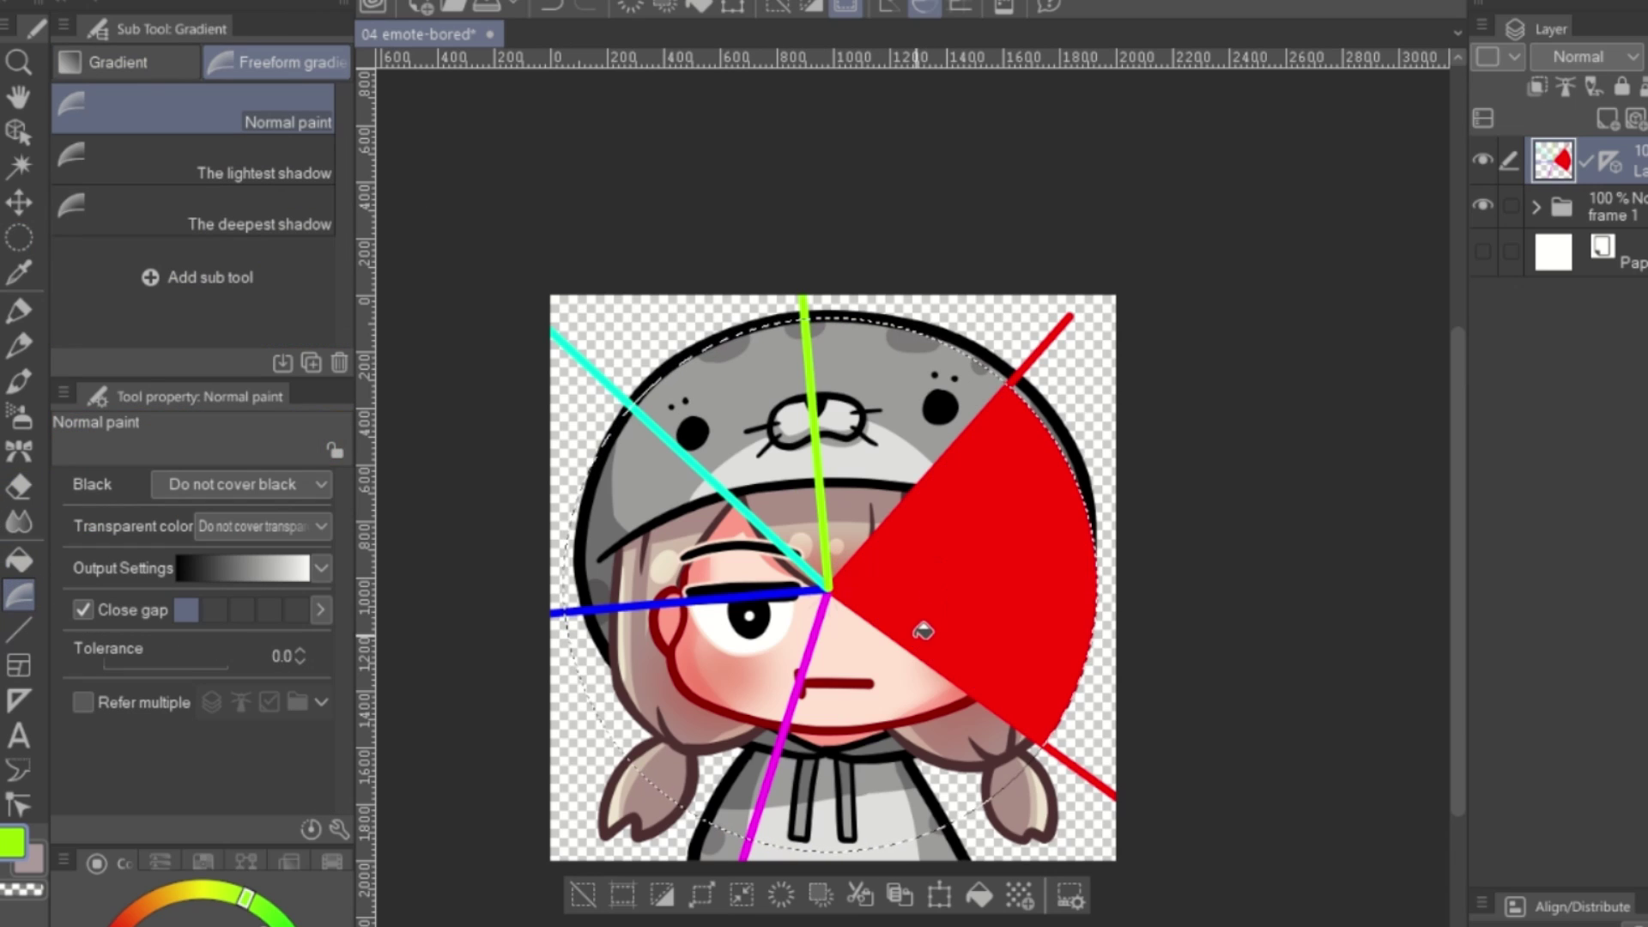
{"action": "left_click", "coordinate": [884, 684]}
{"action": "left_click", "coordinate": [743, 633]}
{"action": "left_click", "coordinate": [713, 555]}
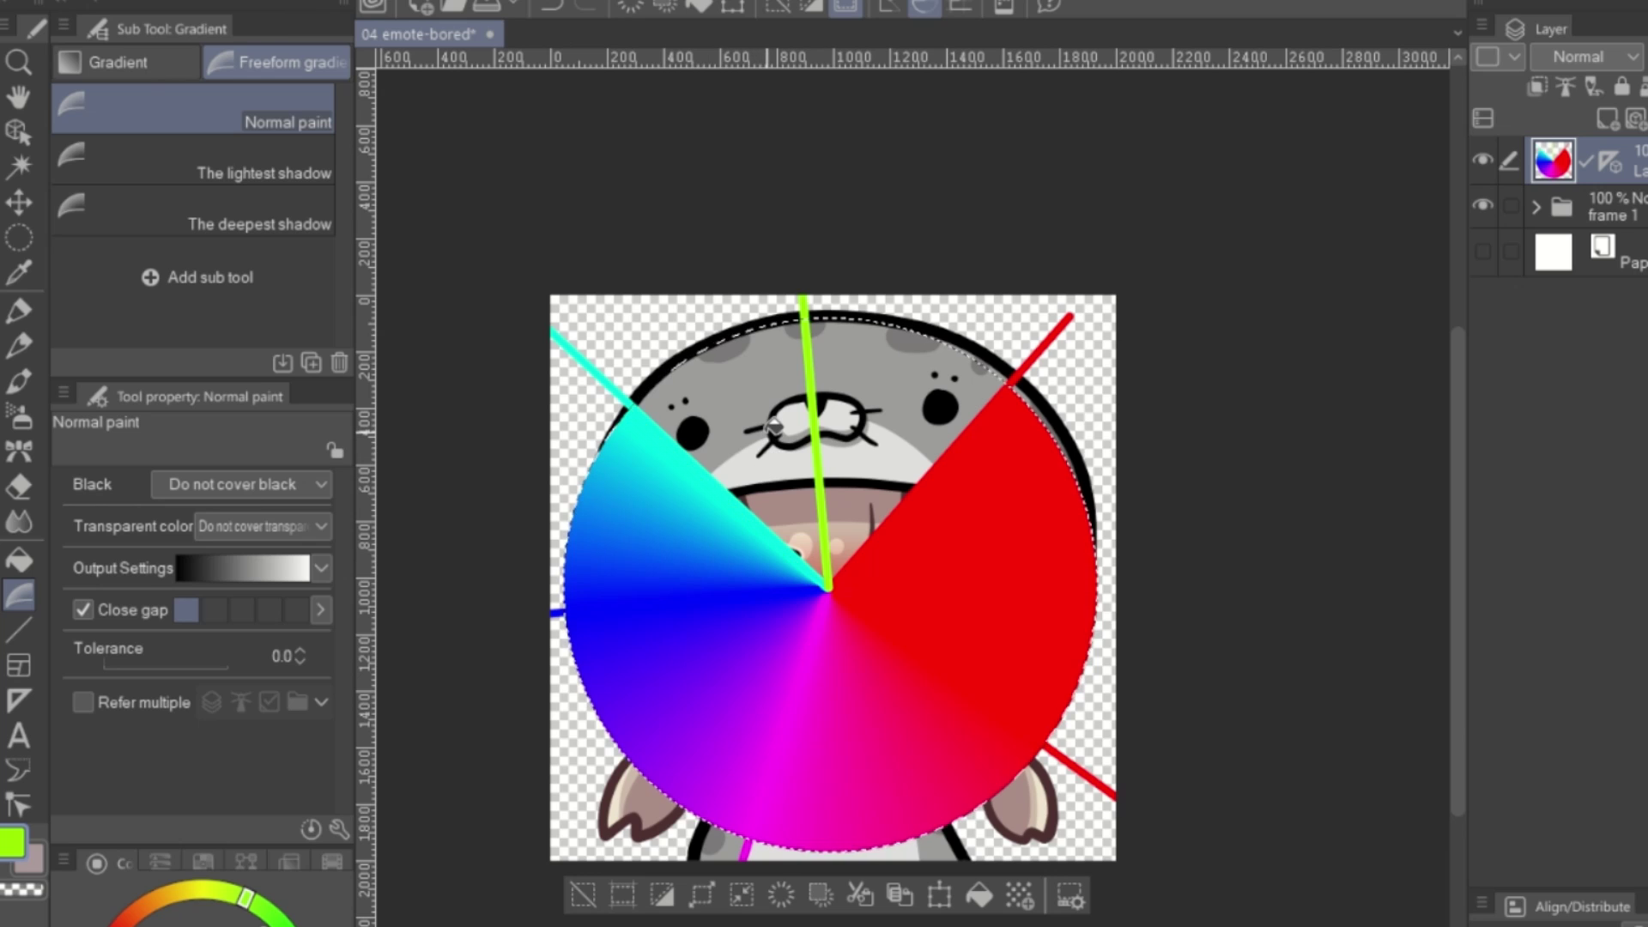
{"action": "left_click", "coordinate": [773, 425]}
{"action": "left_click", "coordinate": [894, 370]}
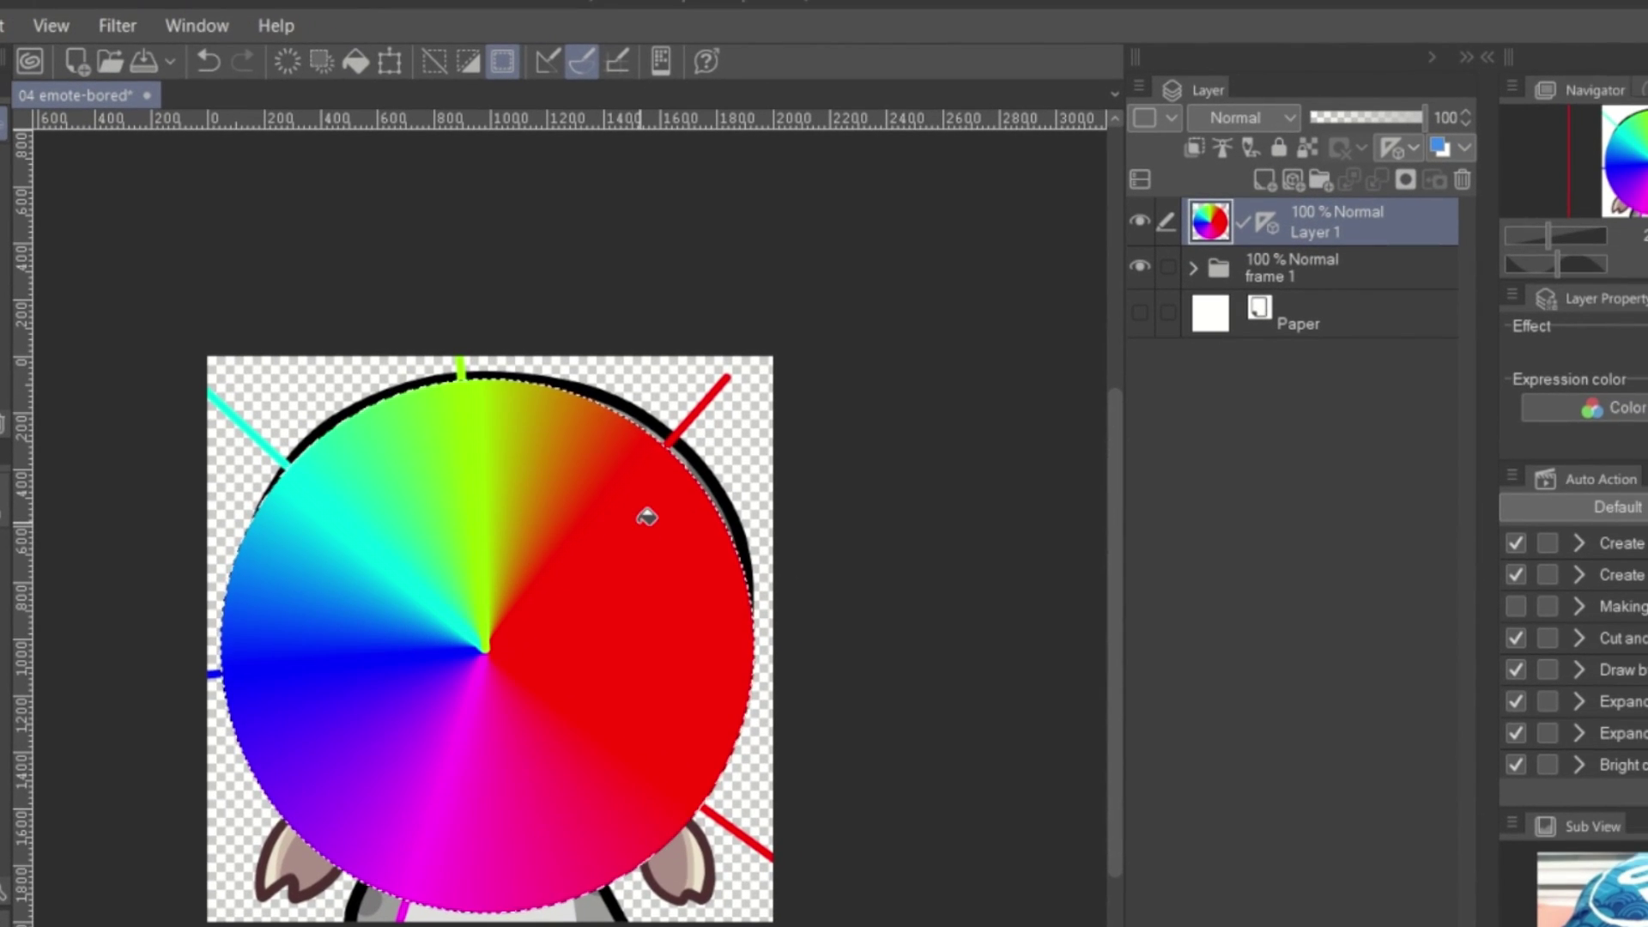
- Copy the selected rainbow circle to a new layer and delete the original Layer 1
{"action": "key", "text": "ctrl+j"}
{"action": "left_click", "coordinate": [1392, 272]}
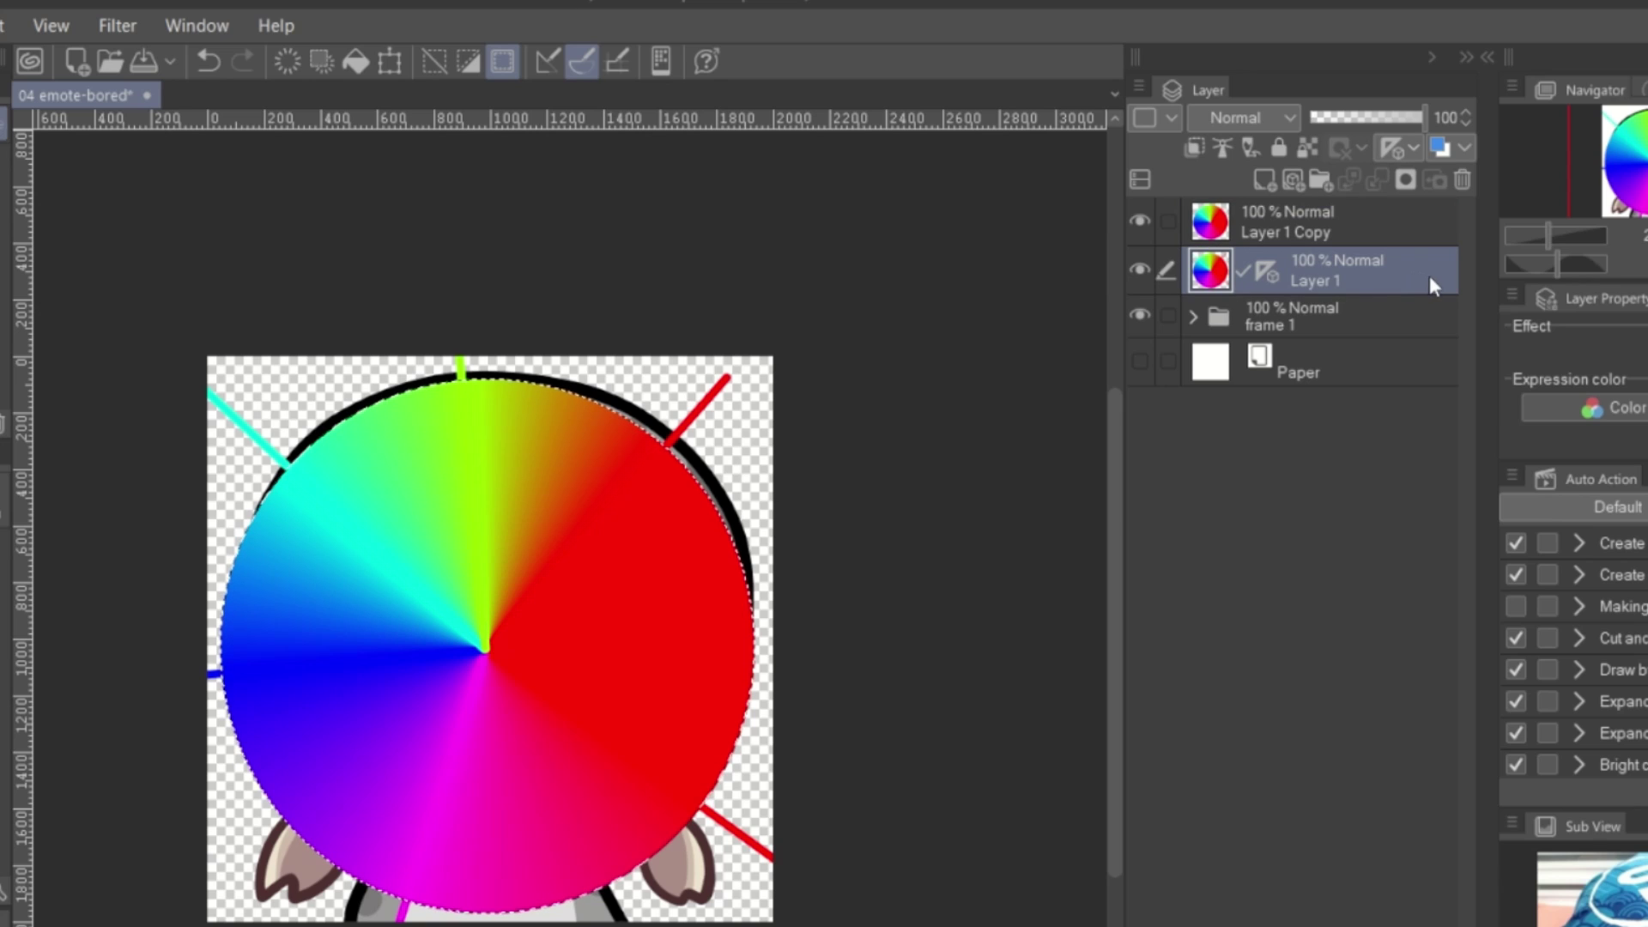
{"action": "left_click", "coordinate": [1461, 180]}
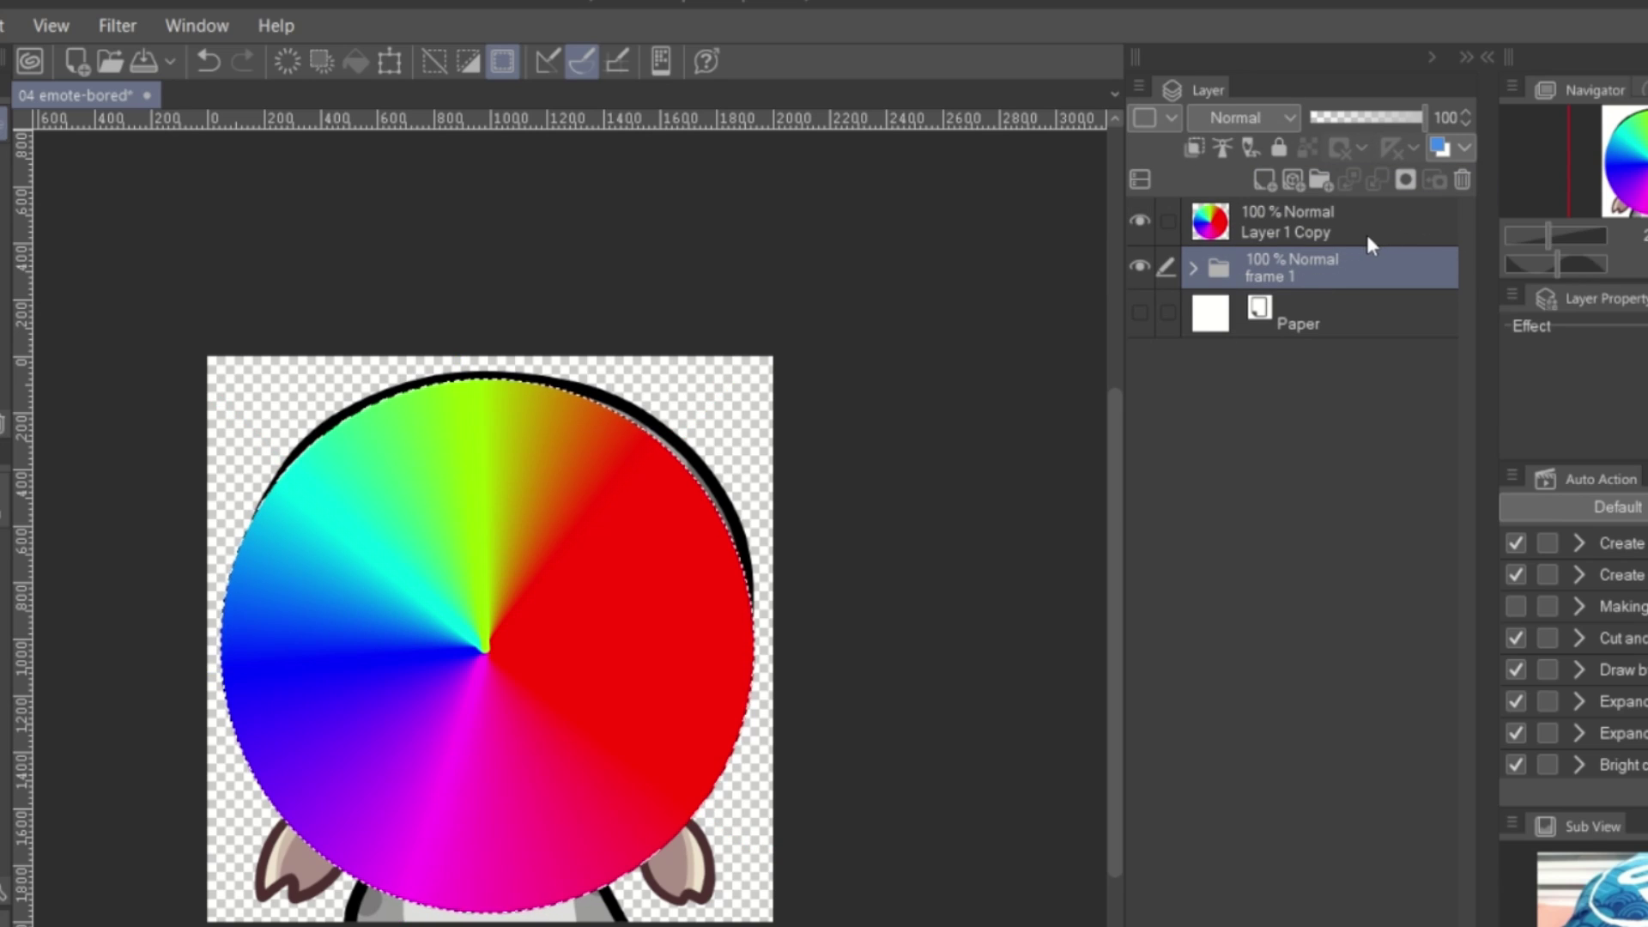
- Lock the transparent pixels of Layer 1 Copy and apply a Gaussian blur to smooth the rainbow gradient
{"action": "left_click", "coordinate": [1366, 232]}
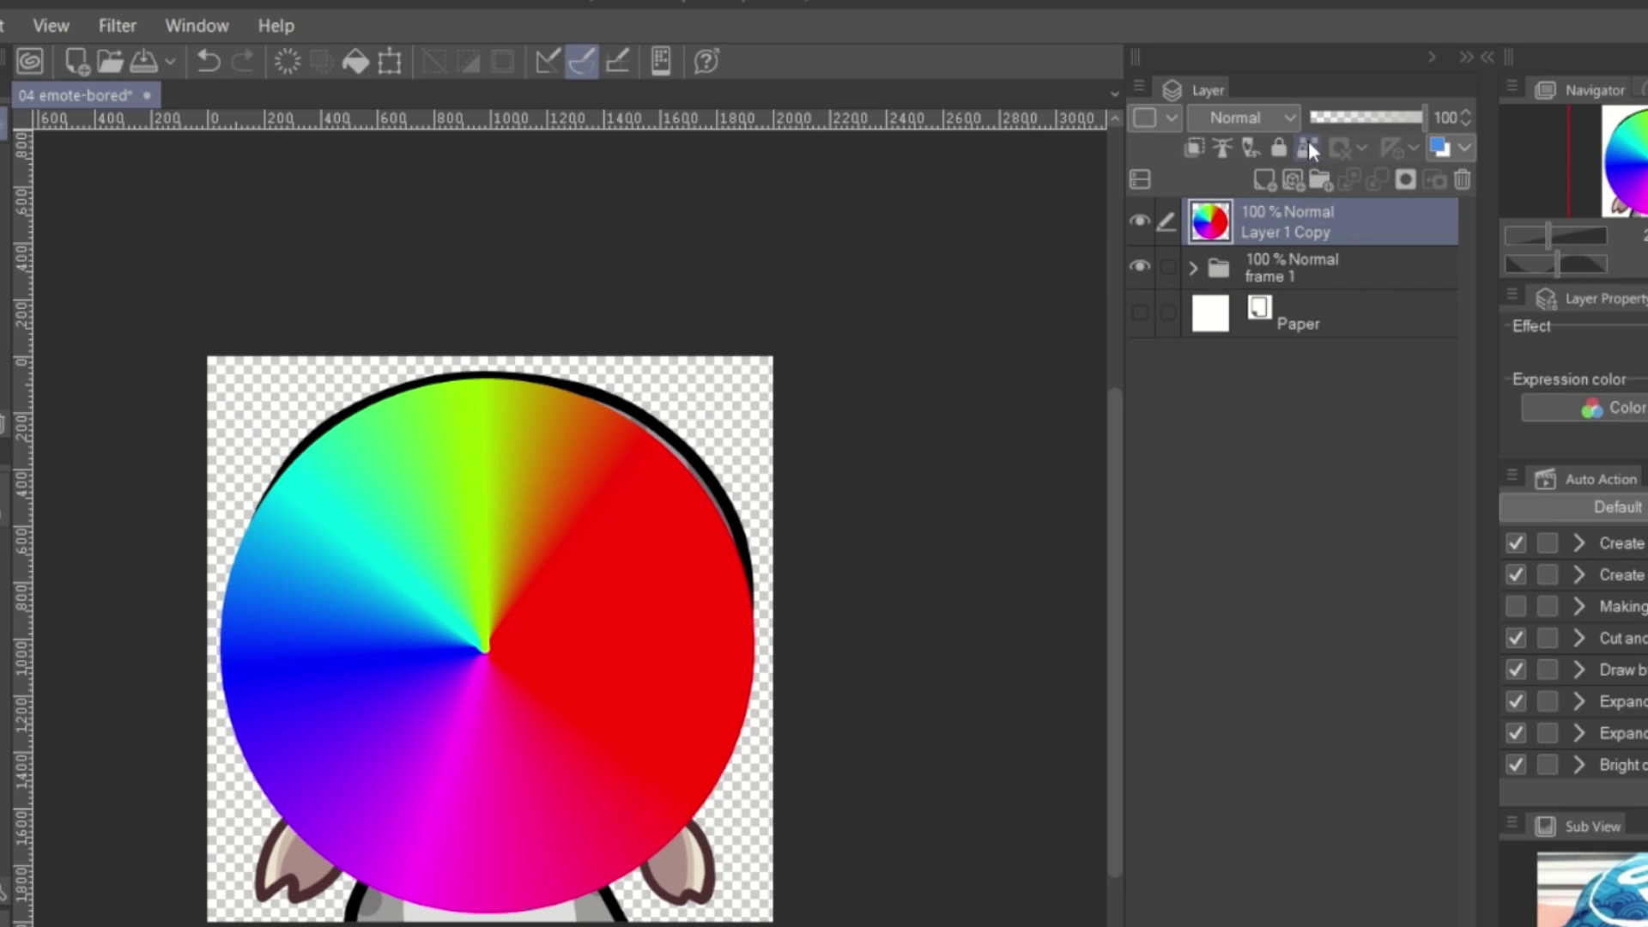
{"action": "left_click", "coordinate": [1308, 143]}
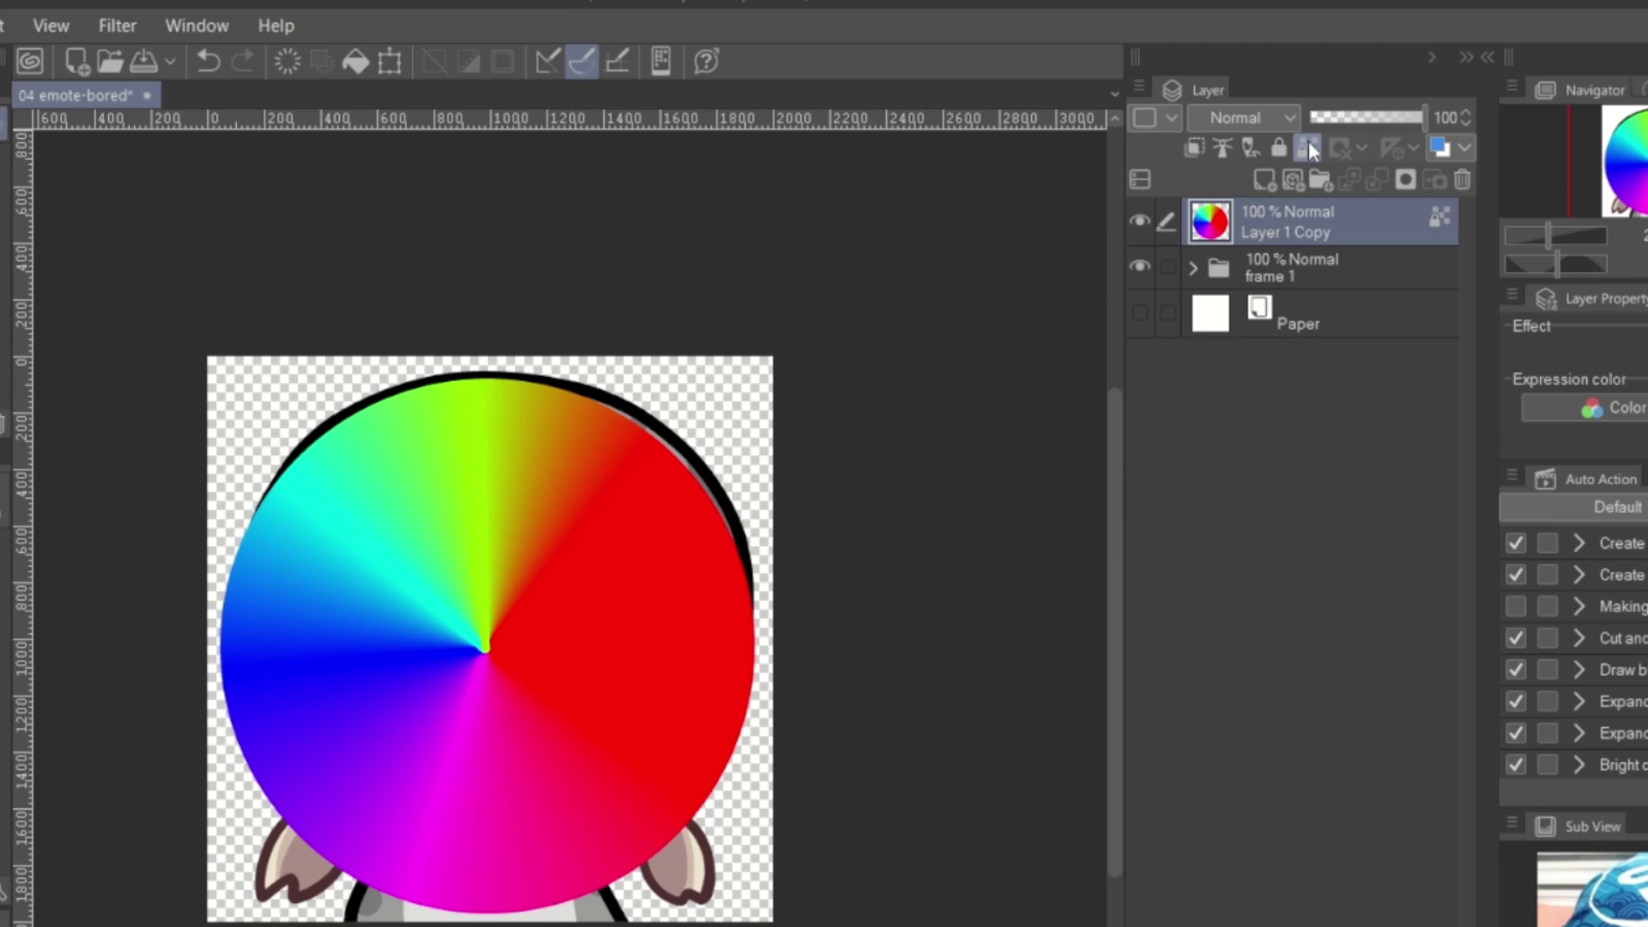
{"action": "left_click", "coordinate": [124, 30]}
{"action": "mouse_move", "coordinate": [147, 57]}
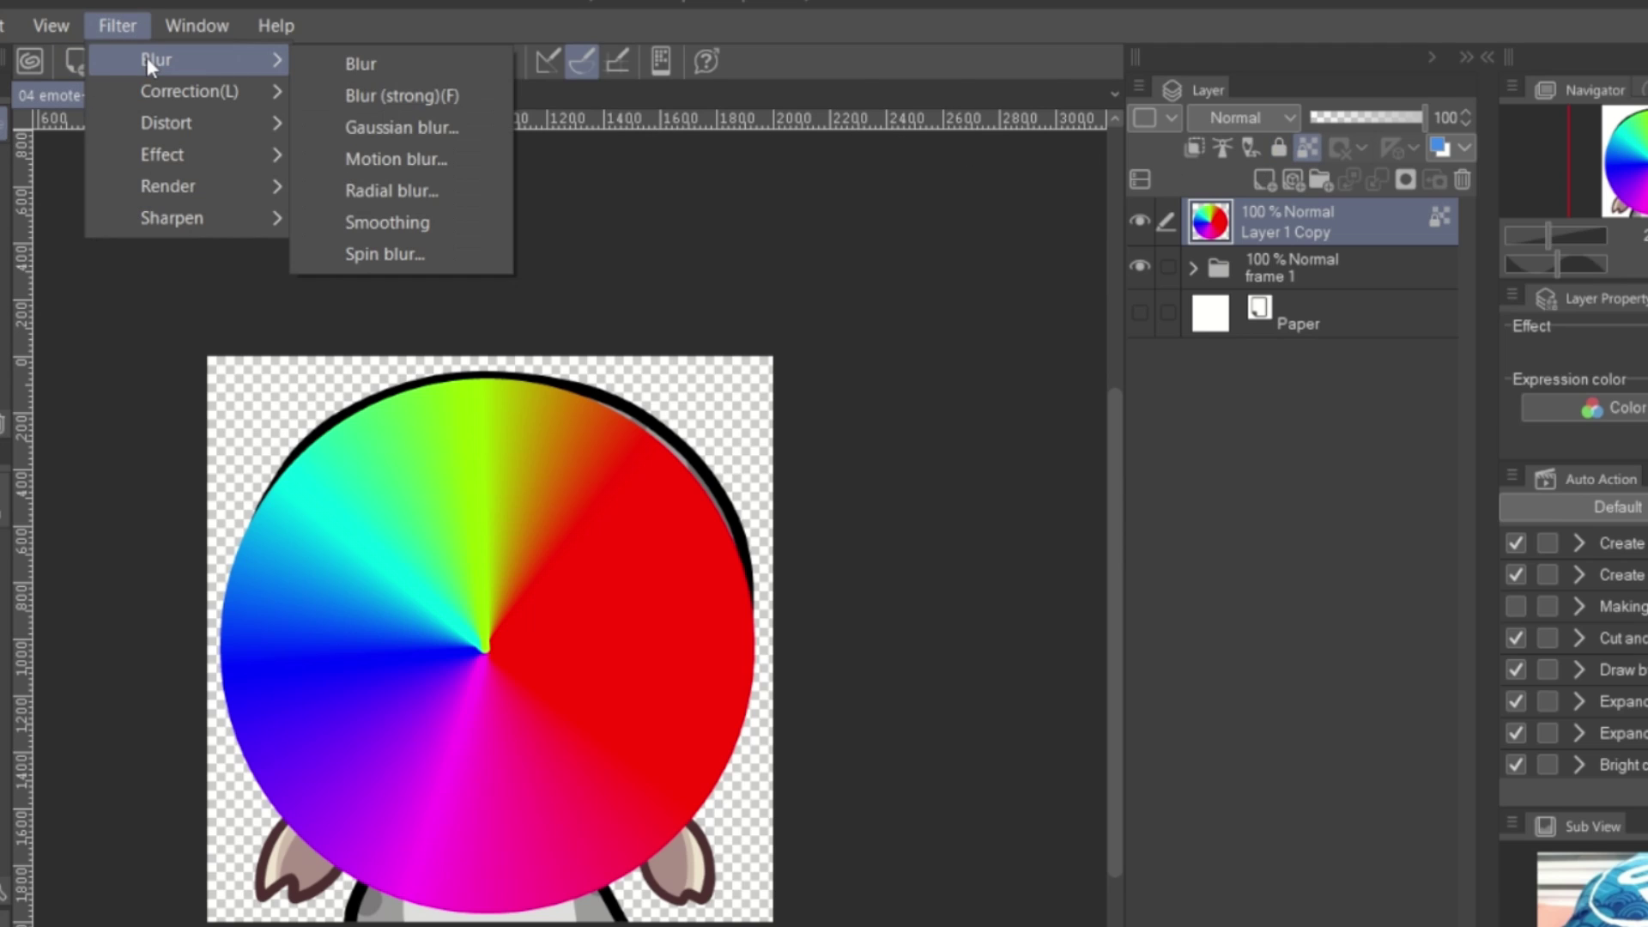
{"action": "left_click", "coordinate": [446, 127]}
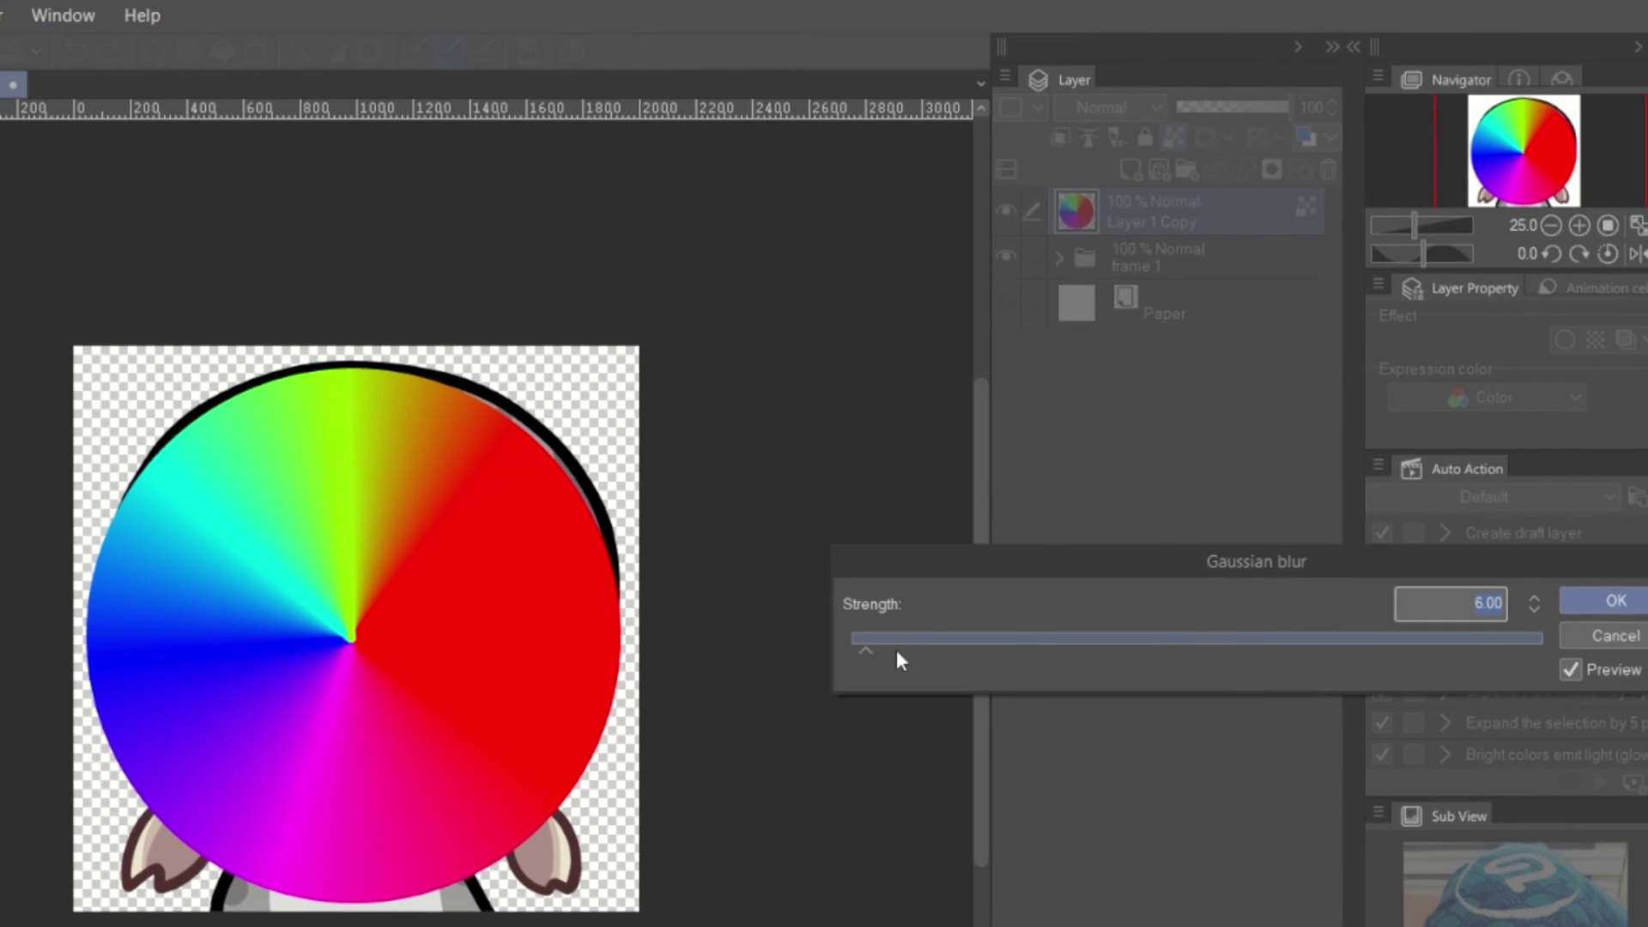
{"action": "left_click_drag", "start_coordinate": [866, 650], "coordinate": [1144, 651]}
{"action": "left_click", "coordinate": [1603, 600]}
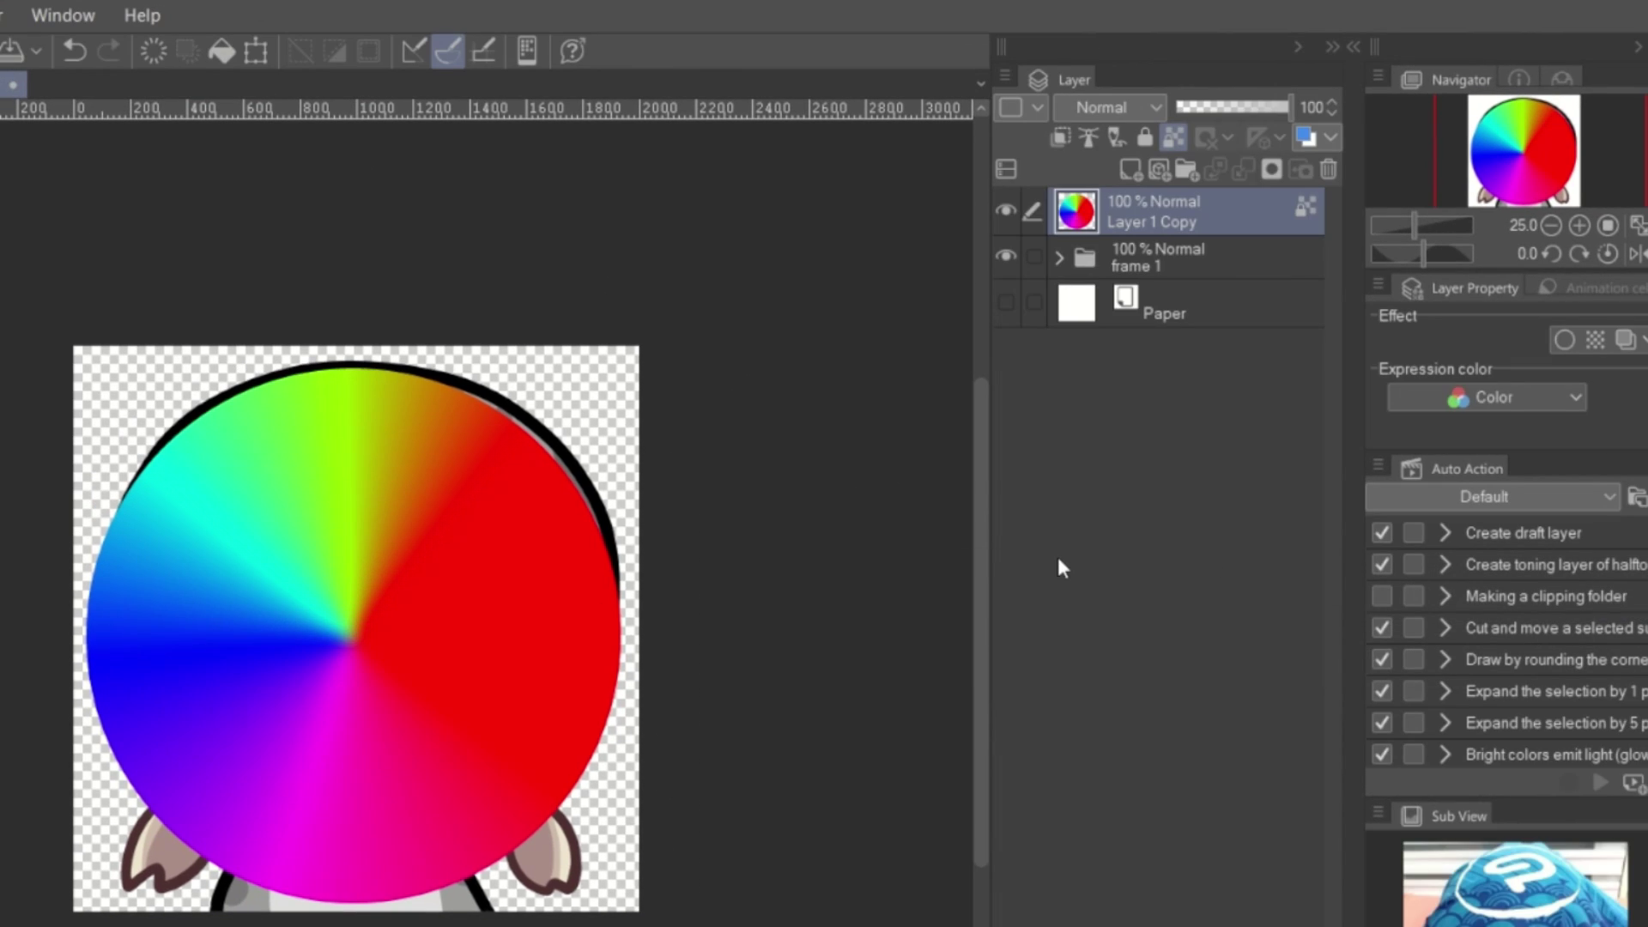
- Convert the rainbow circle layer to an image material layer
{"action": "right_click", "coordinate": [1229, 205]}
{"action": "left_click", "coordinate": [1368, 675]}
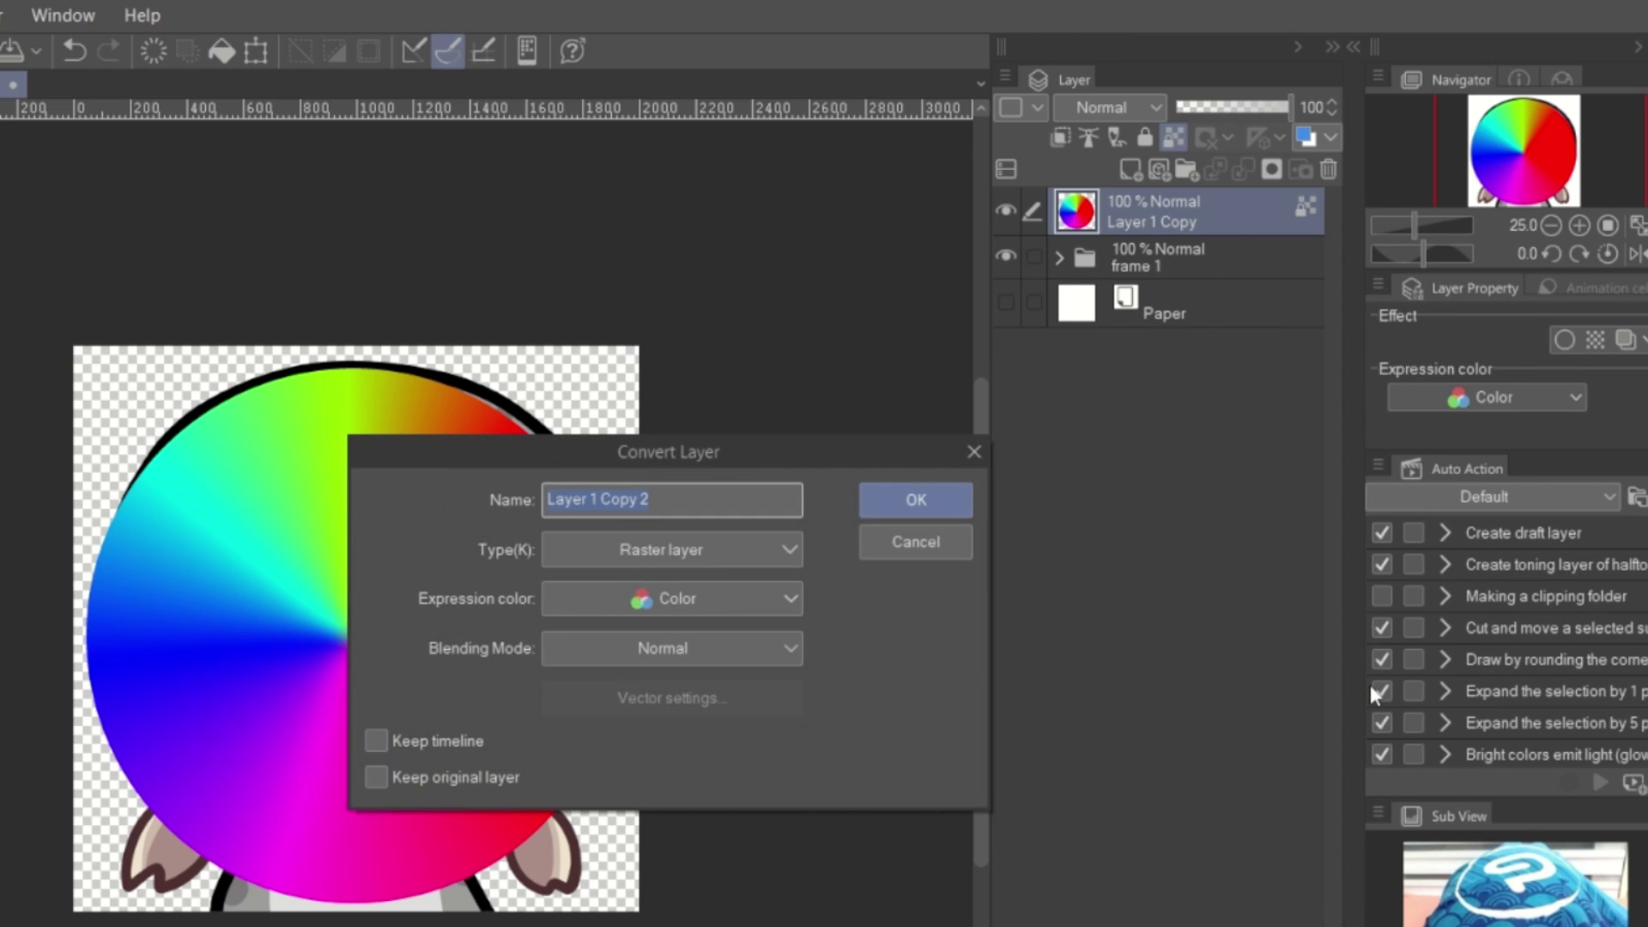
{"action": "left_click", "coordinate": [792, 553]}
{"action": "left_click", "coordinate": [687, 640]}
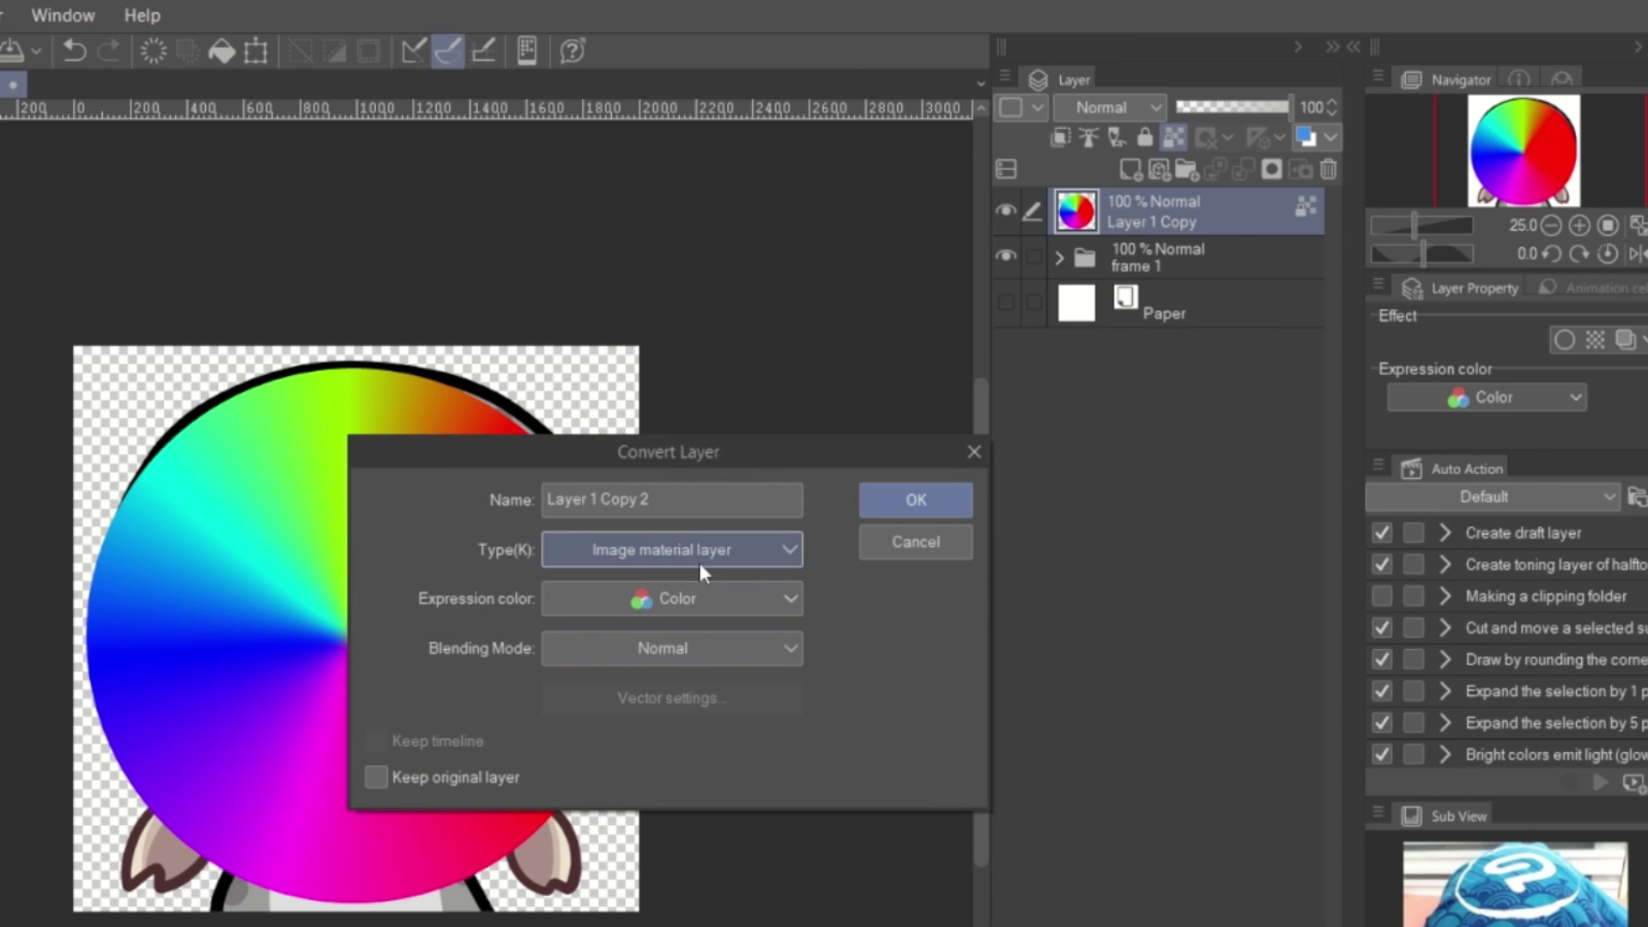
{"action": "left_click", "coordinate": [916, 500]}
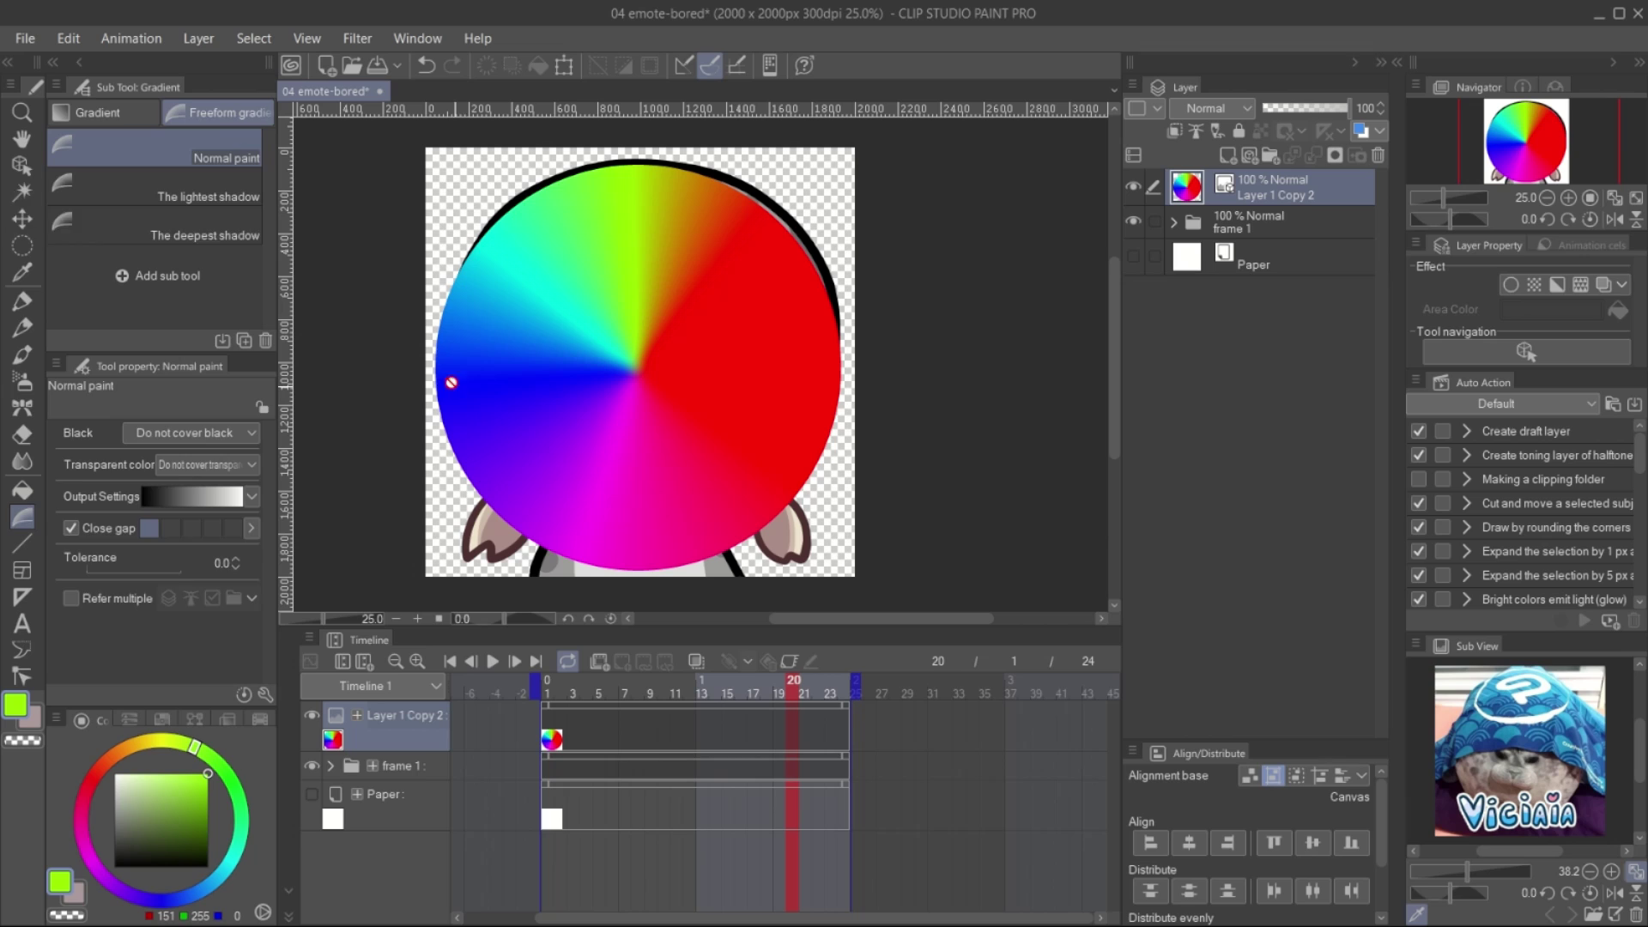
- Enlarge the rainbow circle to about 277% and position its centre near the canvas's lower-left corner so it covers the whole canvas
{"action": "left_click", "coordinate": [23, 219]}
{"action": "left_click", "coordinate": [65, 141]}
{"action": "left_click", "coordinate": [22, 164]}
{"action": "left_click_drag", "start_coordinate": [729, 259], "coordinate": [490, 482]}
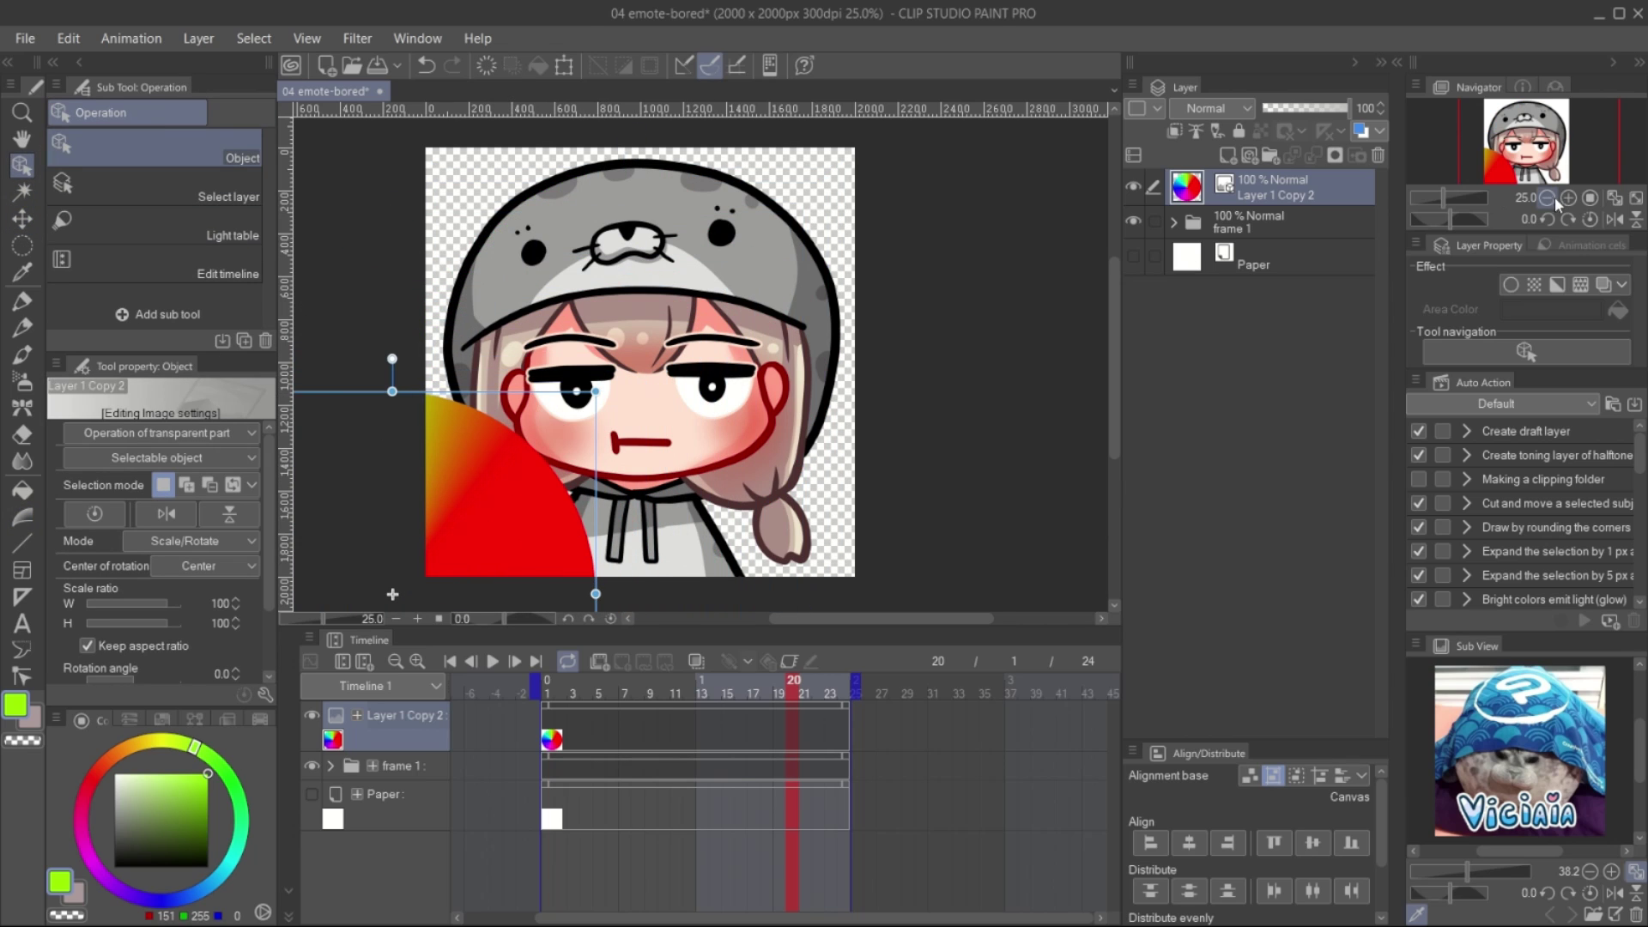
{"action": "key", "text": "ctrl+minus"}
{"action": "key", "text": "ctrl+minus"}
{"action": "key", "text": "ctrl+minus"}
{"action": "key", "text": "ctrl+minus"}
{"action": "left_click_drag", "start_coordinate": [674, 372], "coordinate": [853, 195]}
{"action": "left_click_drag", "start_coordinate": [741, 311], "coordinate": [647, 405]}
- Set the rainbow layer's blending mode to Color, clip it to the frame 1 folder and lower its opacity to 62%
{"action": "left_click", "coordinate": [1215, 108]}
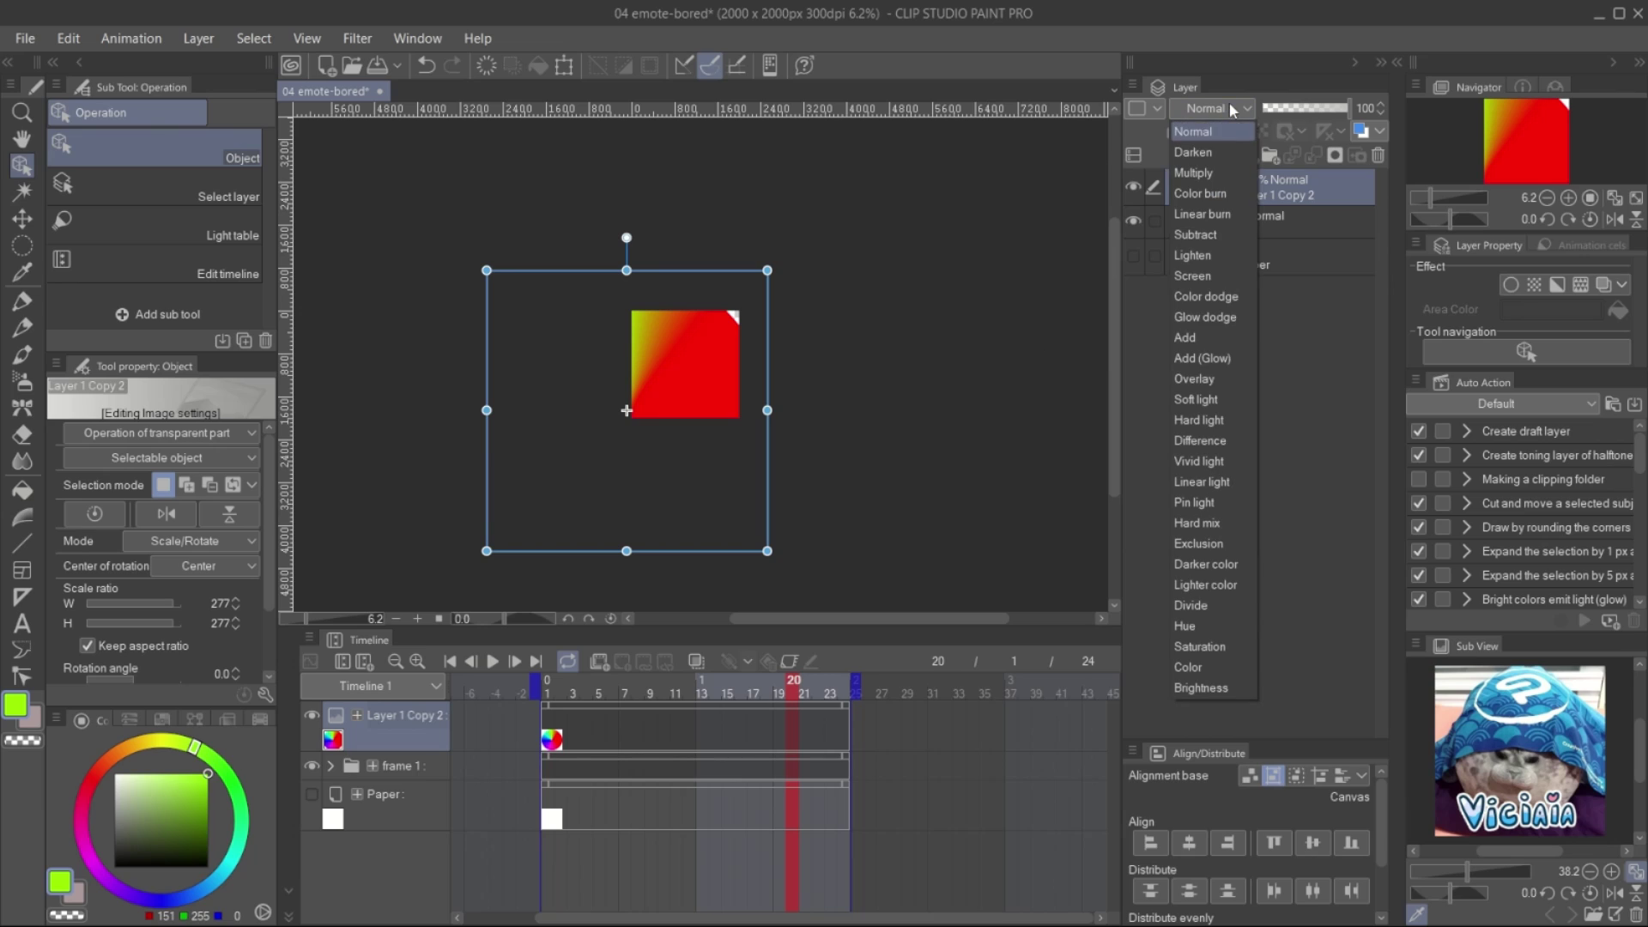
{"action": "left_click", "coordinate": [1203, 666]}
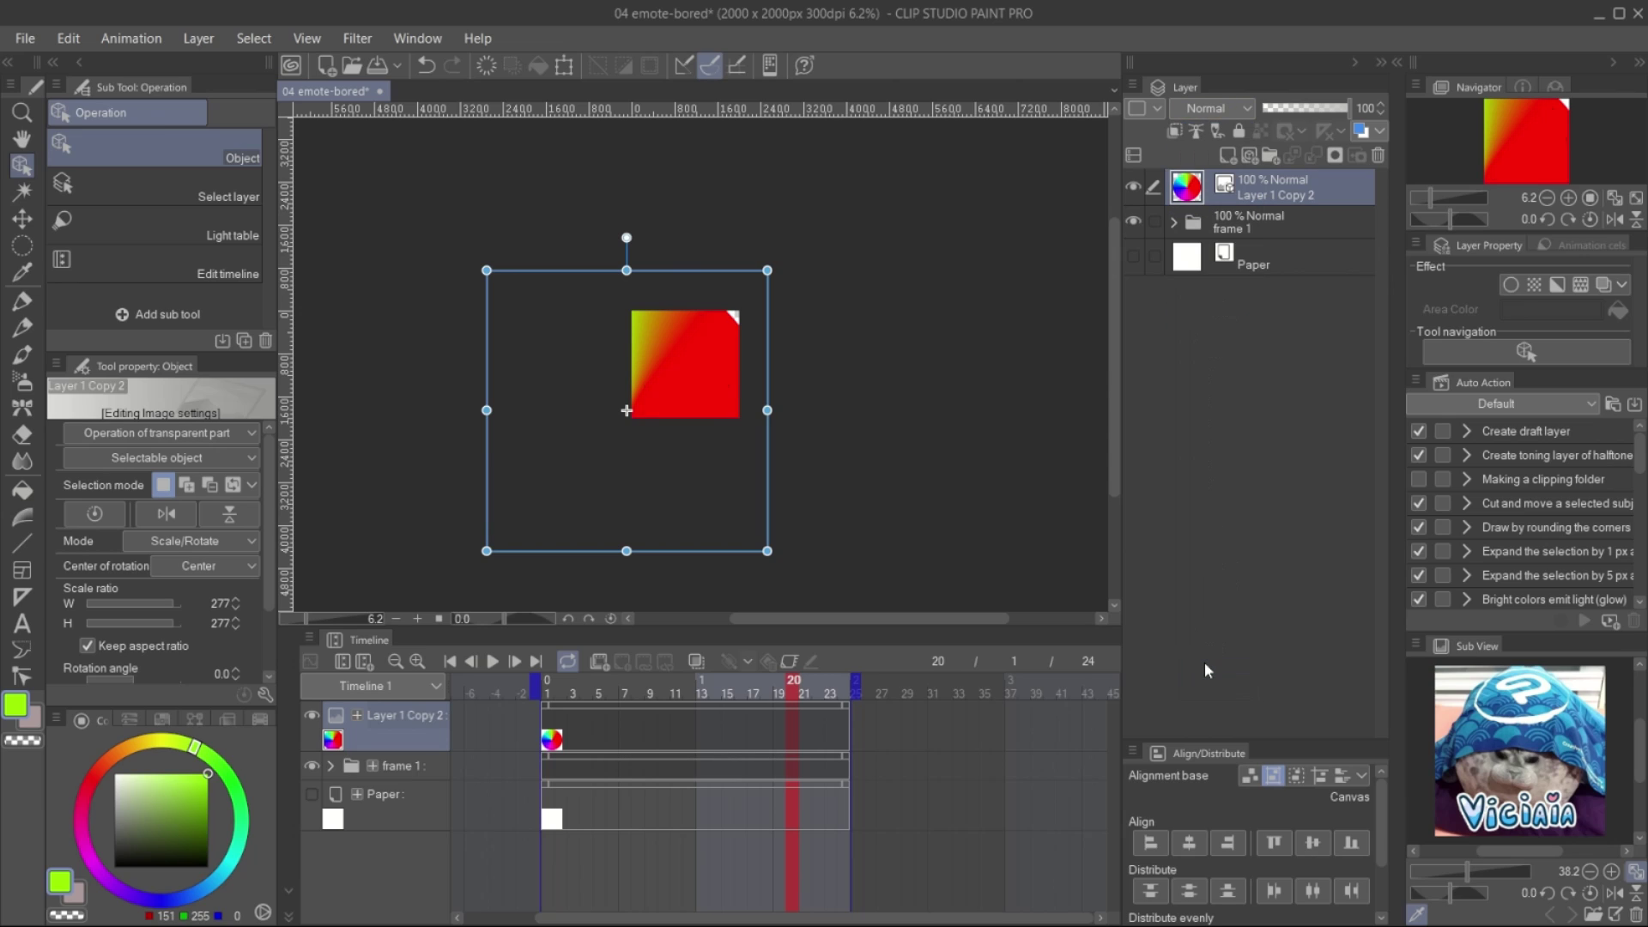
{"action": "left_click", "coordinate": [1174, 133]}
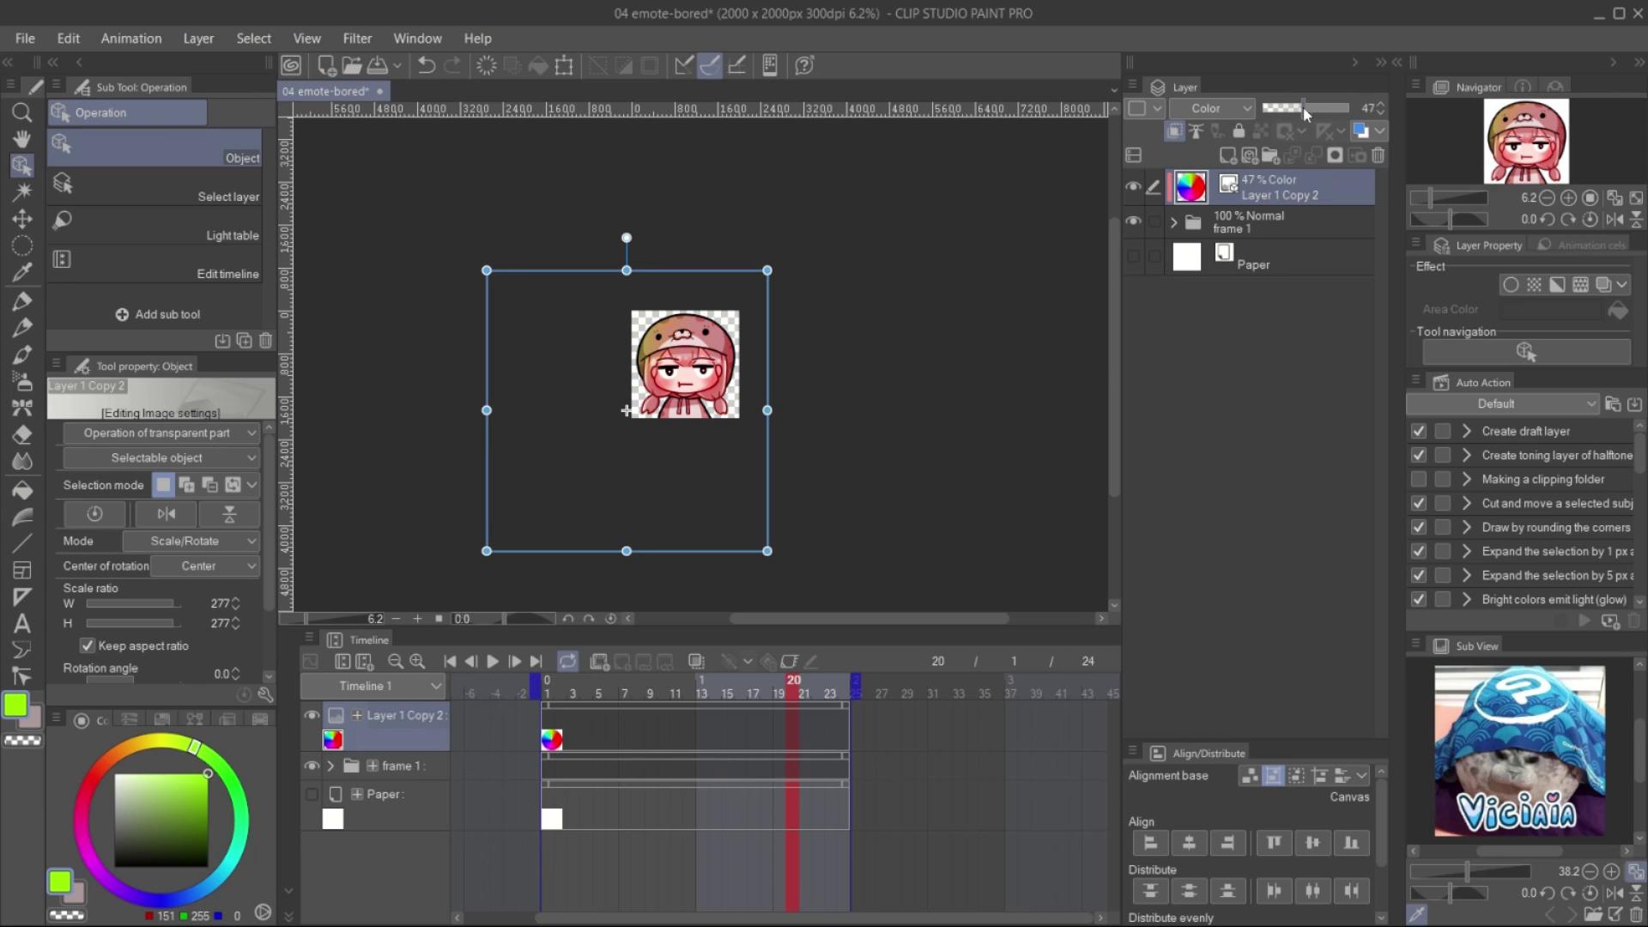
{"action": "left_click", "coordinate": [1571, 200]}
- Enable keyframes on the rainbow layer and create linear interpolation keyframes at frames 1 and 24
{"action": "left_click", "coordinate": [548, 736]}
{"action": "left_click", "coordinate": [789, 661]}
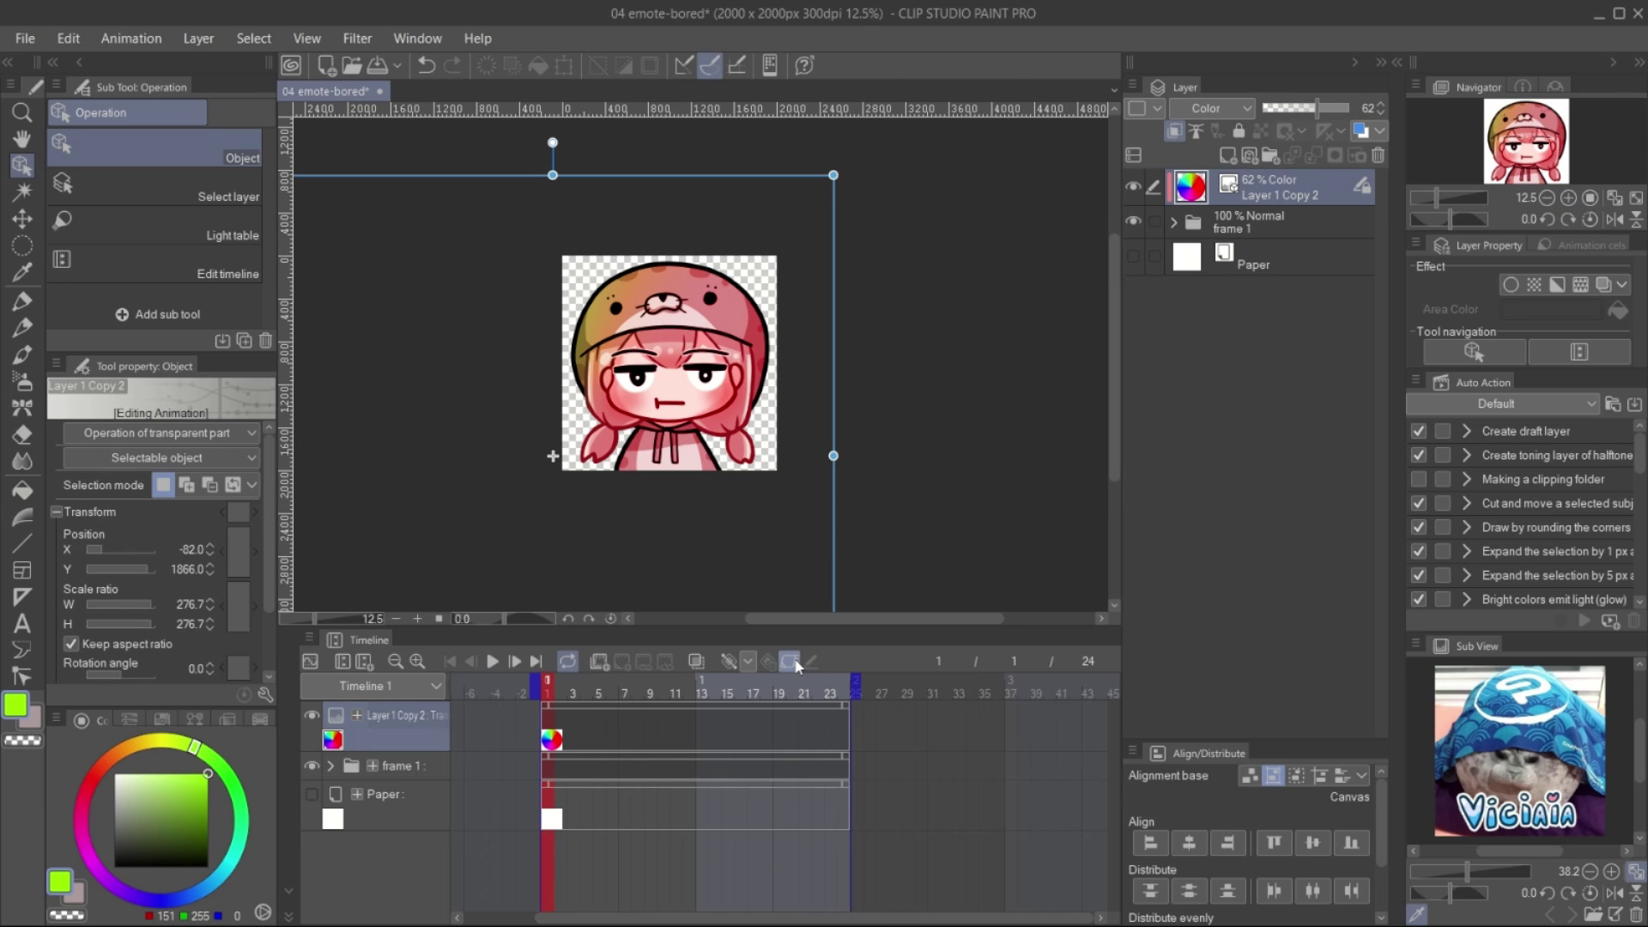
{"action": "left_click", "coordinate": [748, 661]}
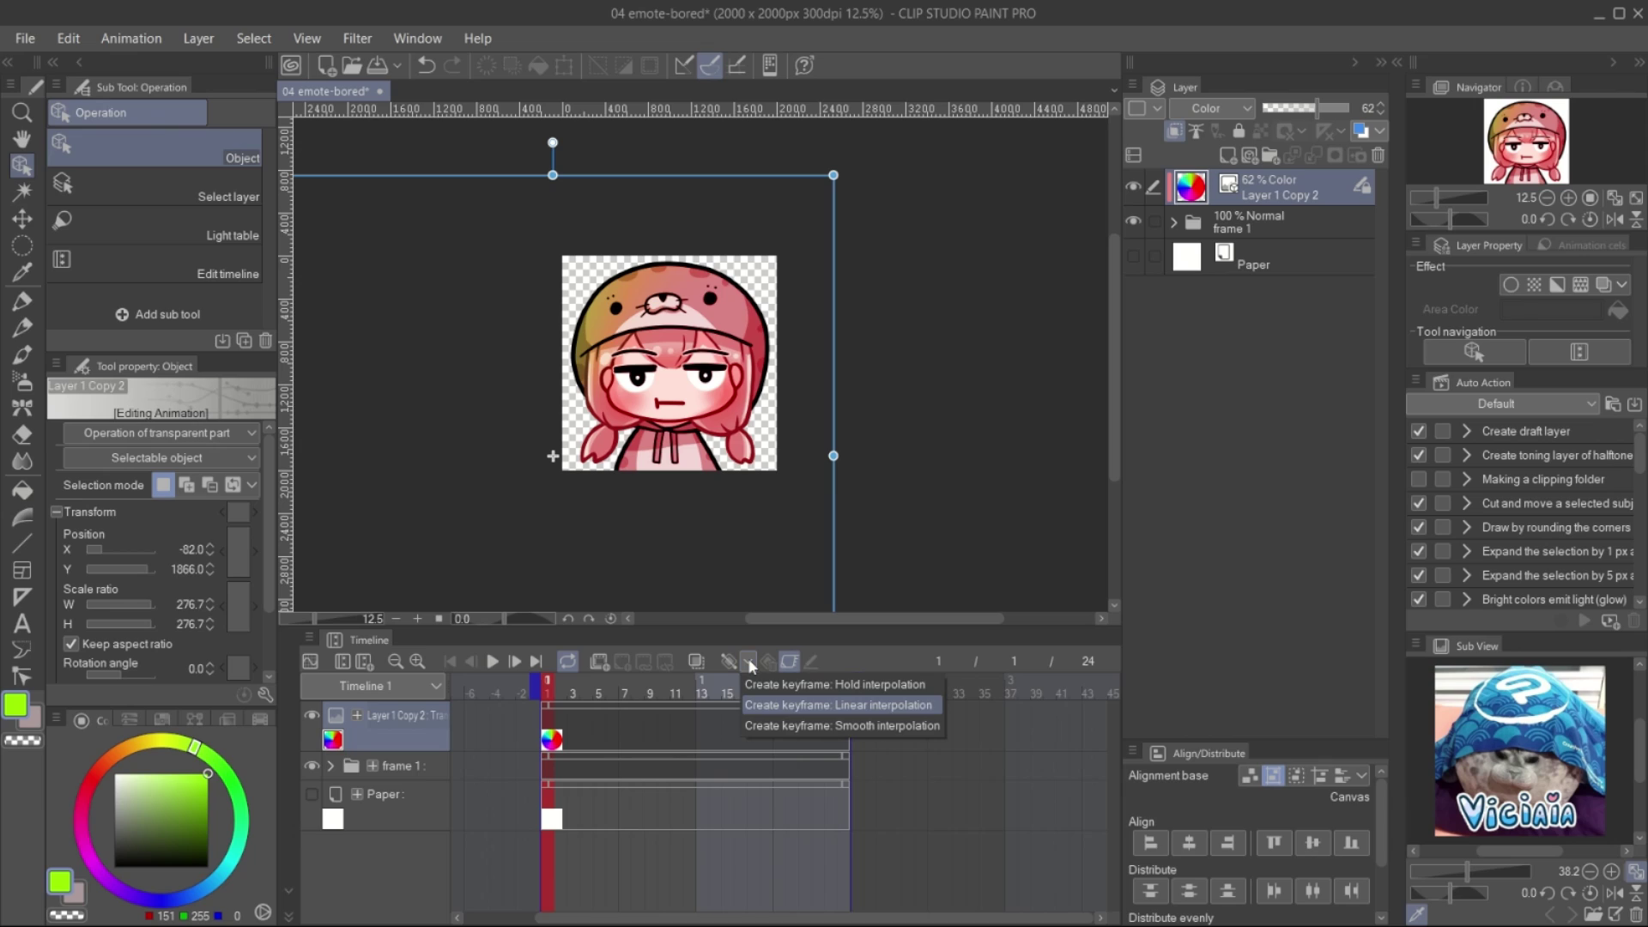
{"action": "left_click", "coordinate": [788, 706]}
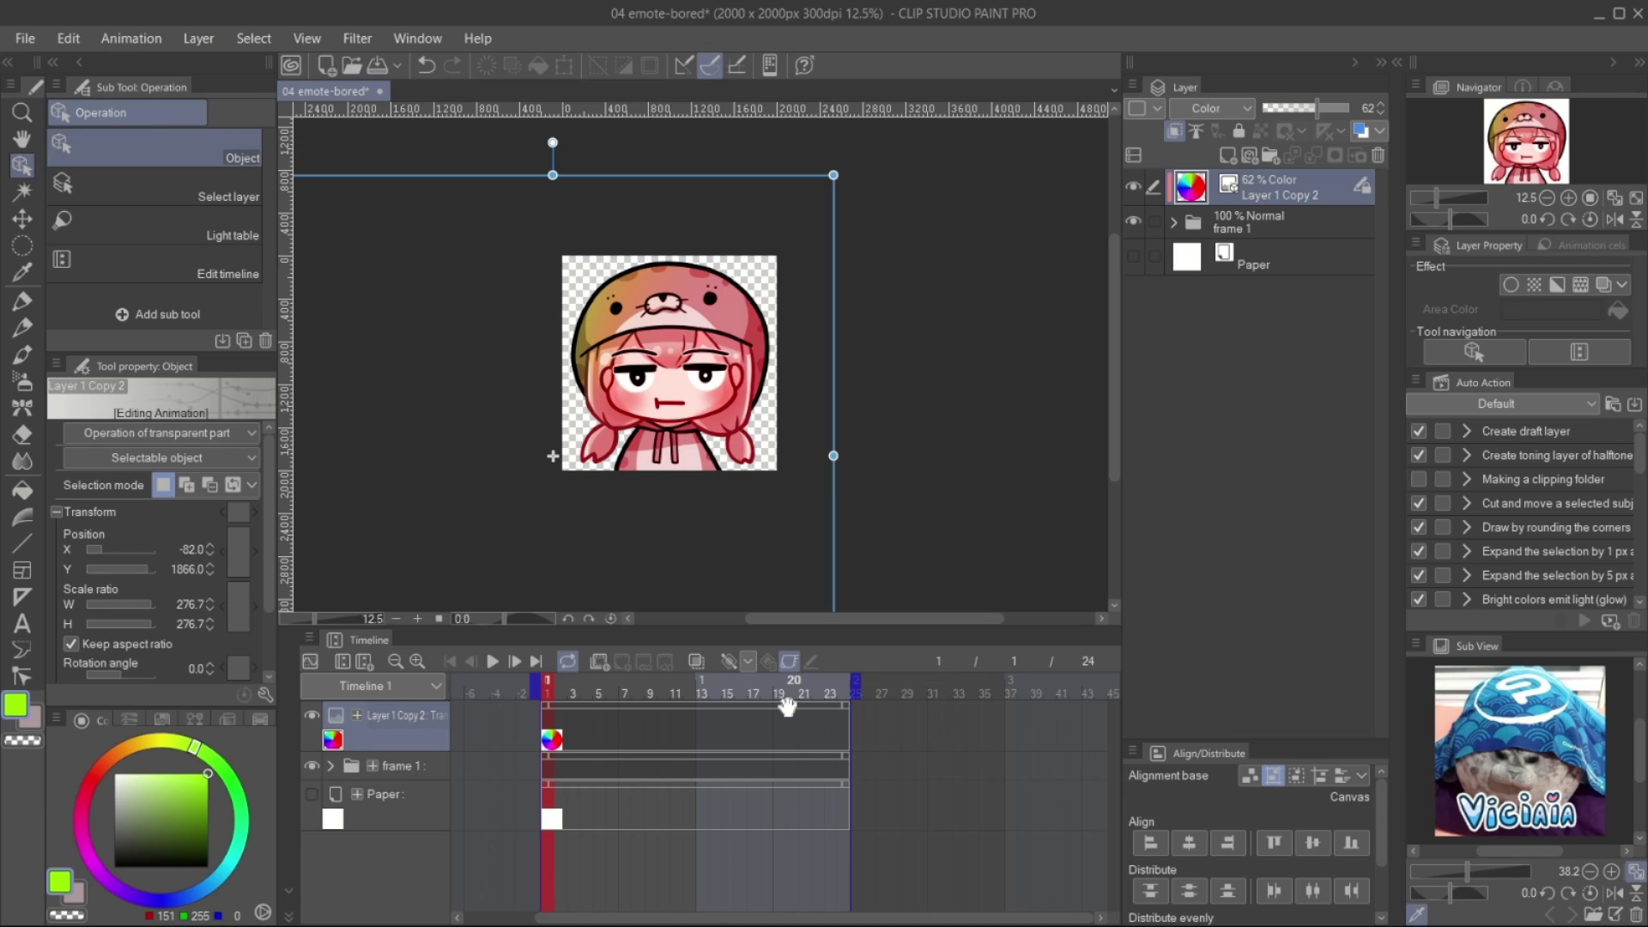
{"action": "left_click", "coordinate": [840, 726]}
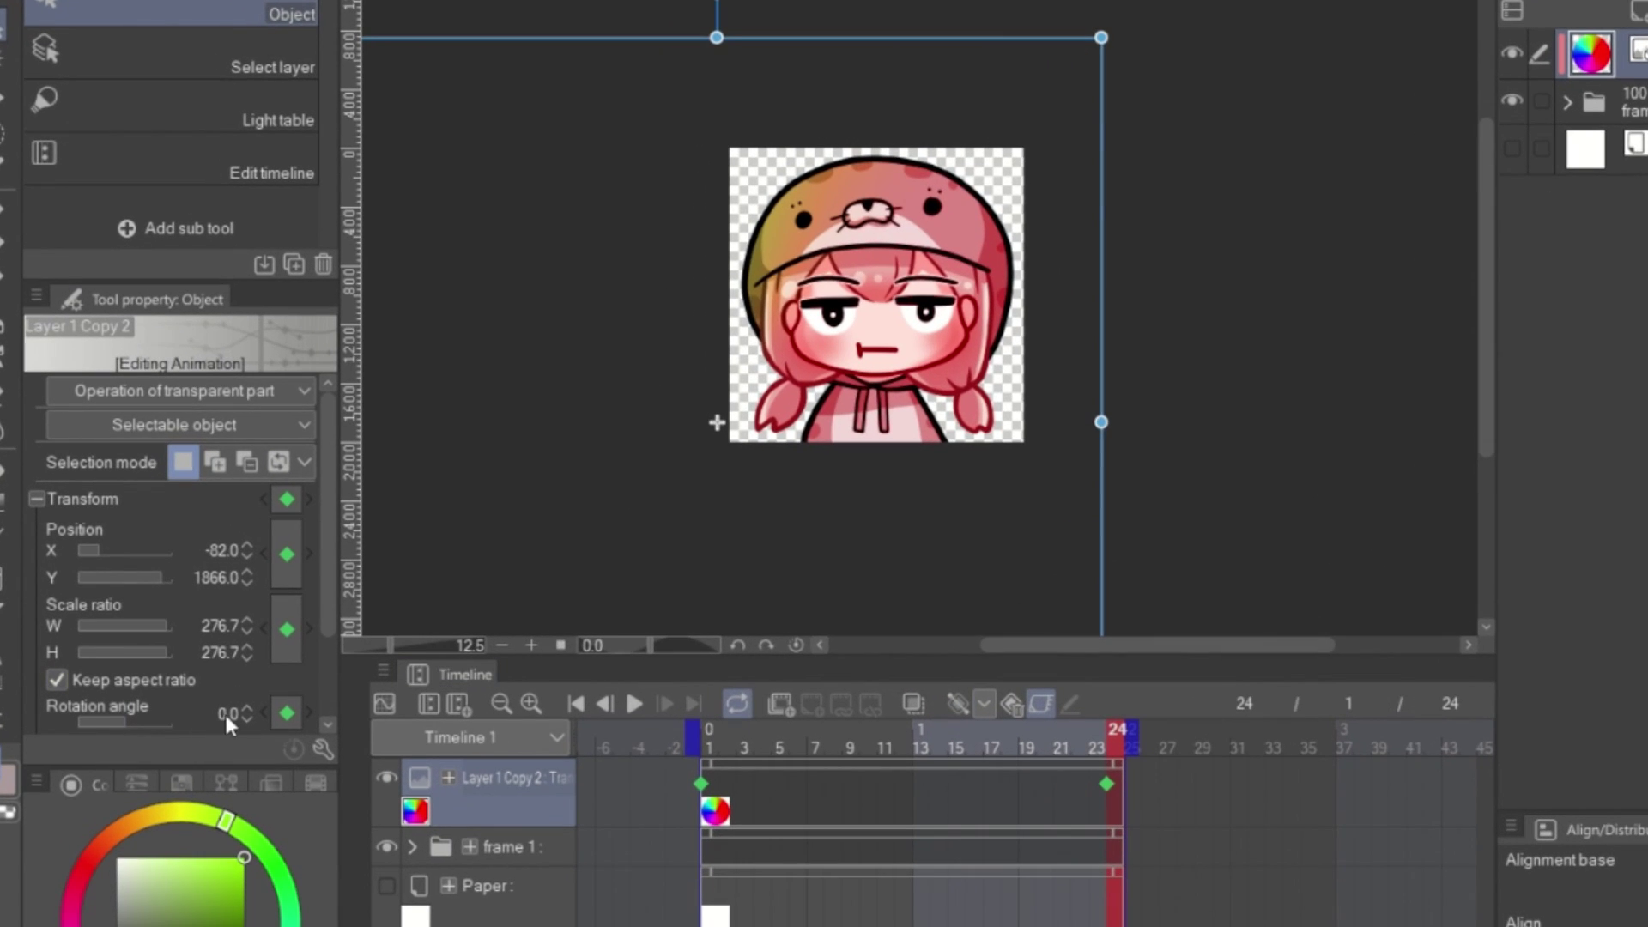
- Set the rainbow layer's rotation angle to 360 at frame 24 and scrub the timeline back to frame 1
{"action": "left_click", "coordinate": [227, 714]}
{"action": "type", "text": "360"}
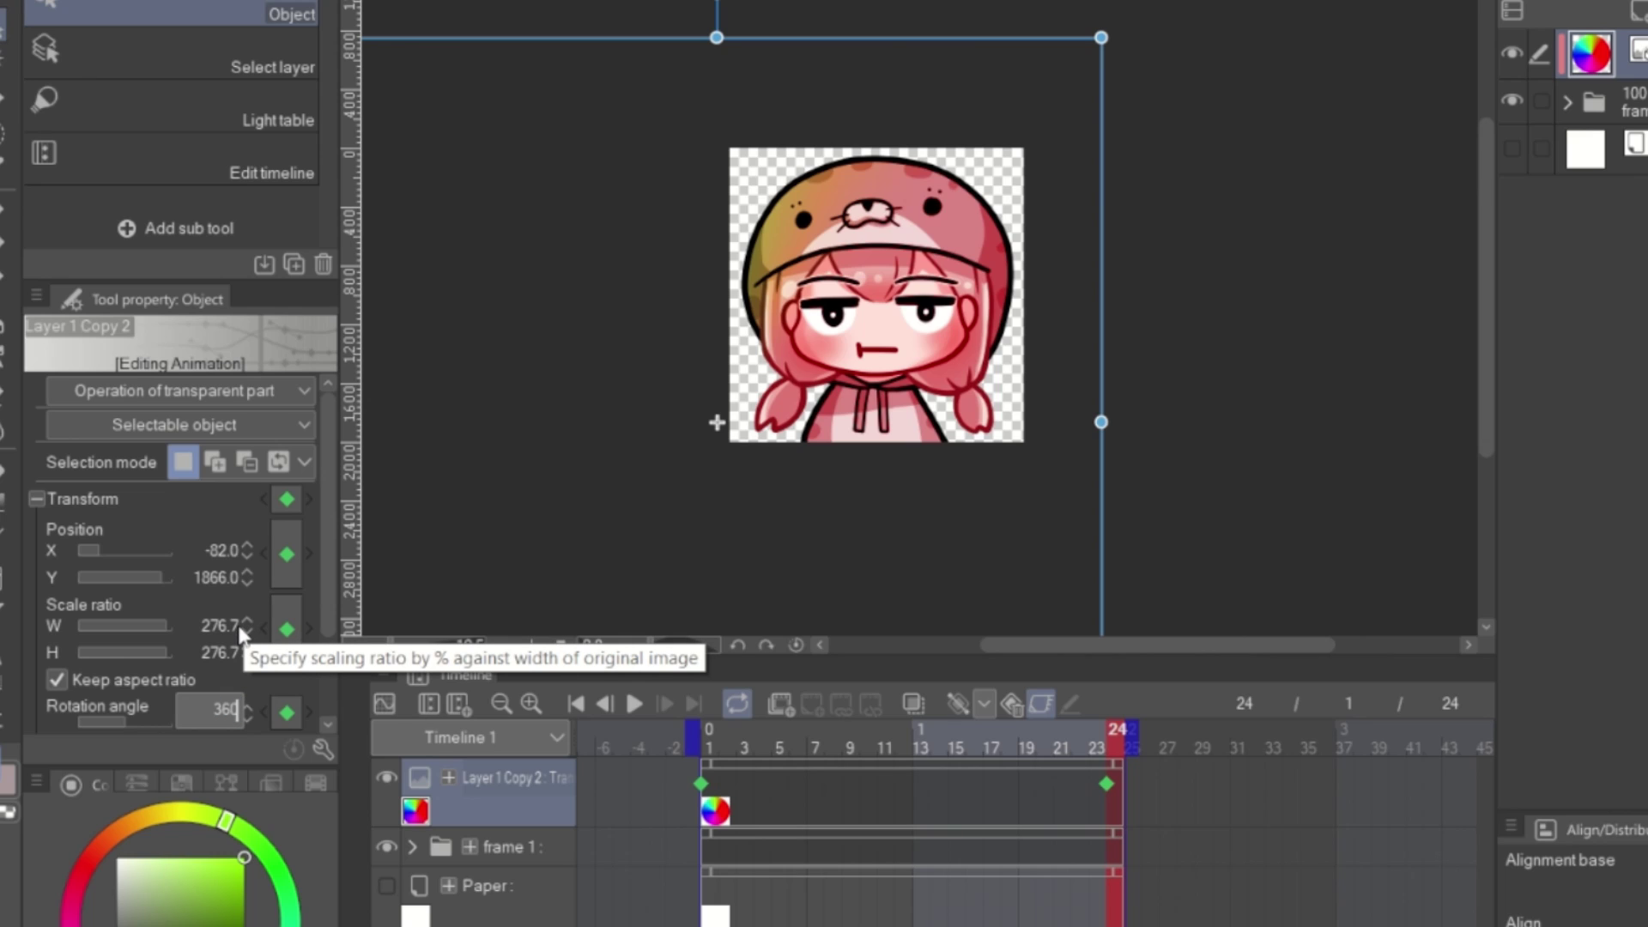
{"action": "key", "text": "Return"}
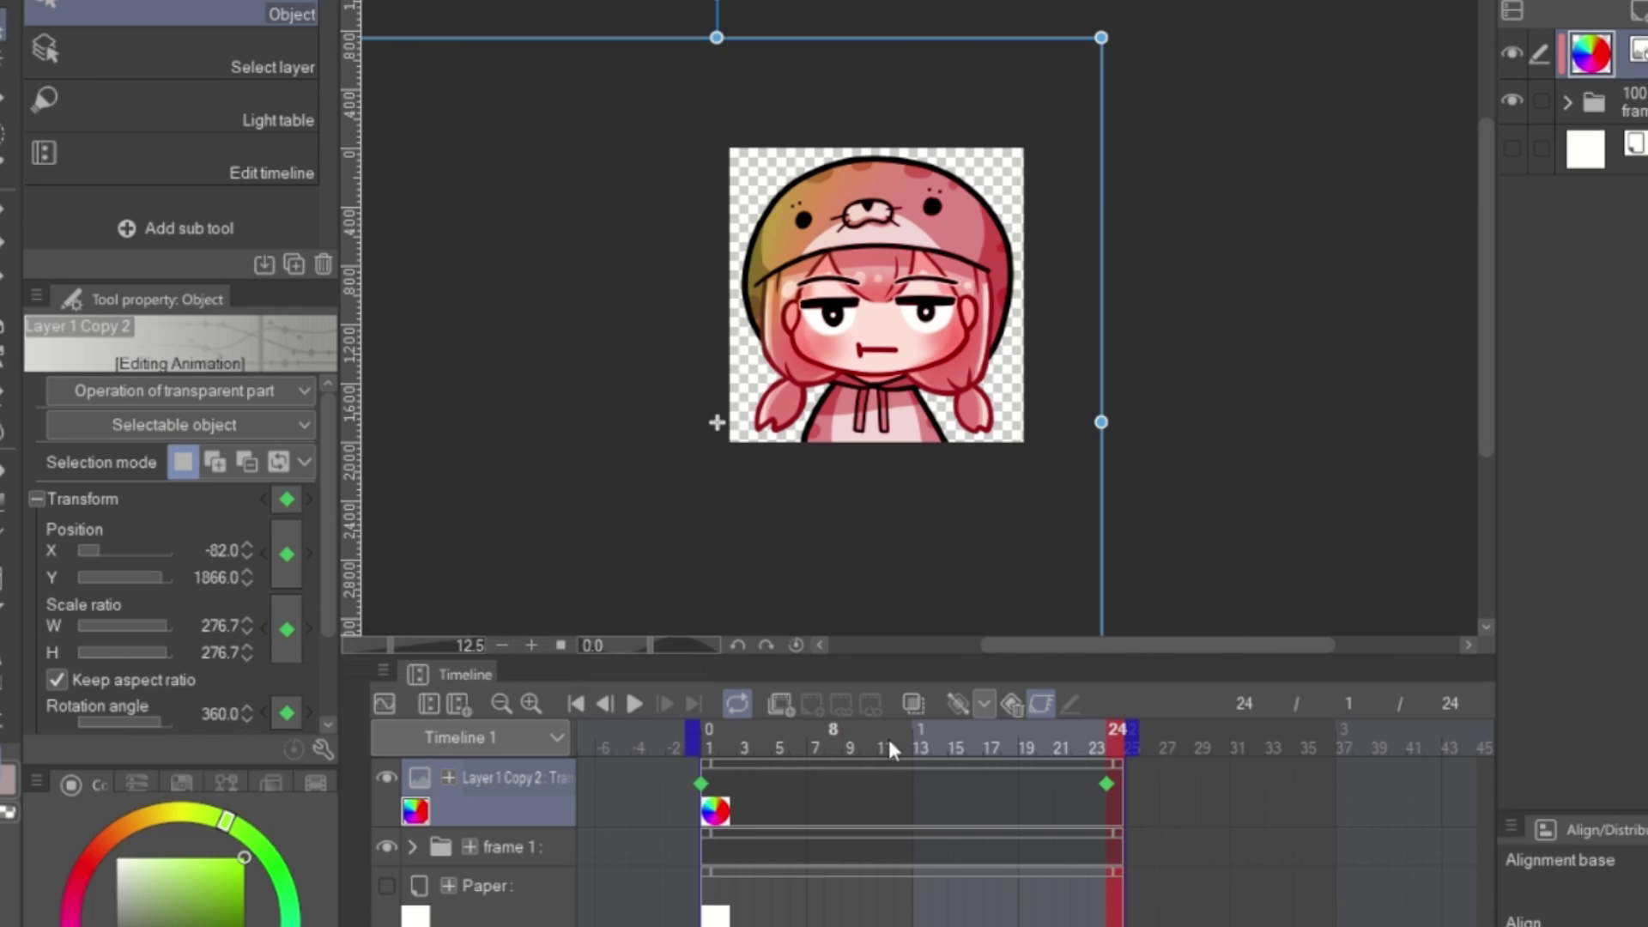
{"action": "left_click_drag", "start_coordinate": [1085, 751], "coordinate": [620, 735]}
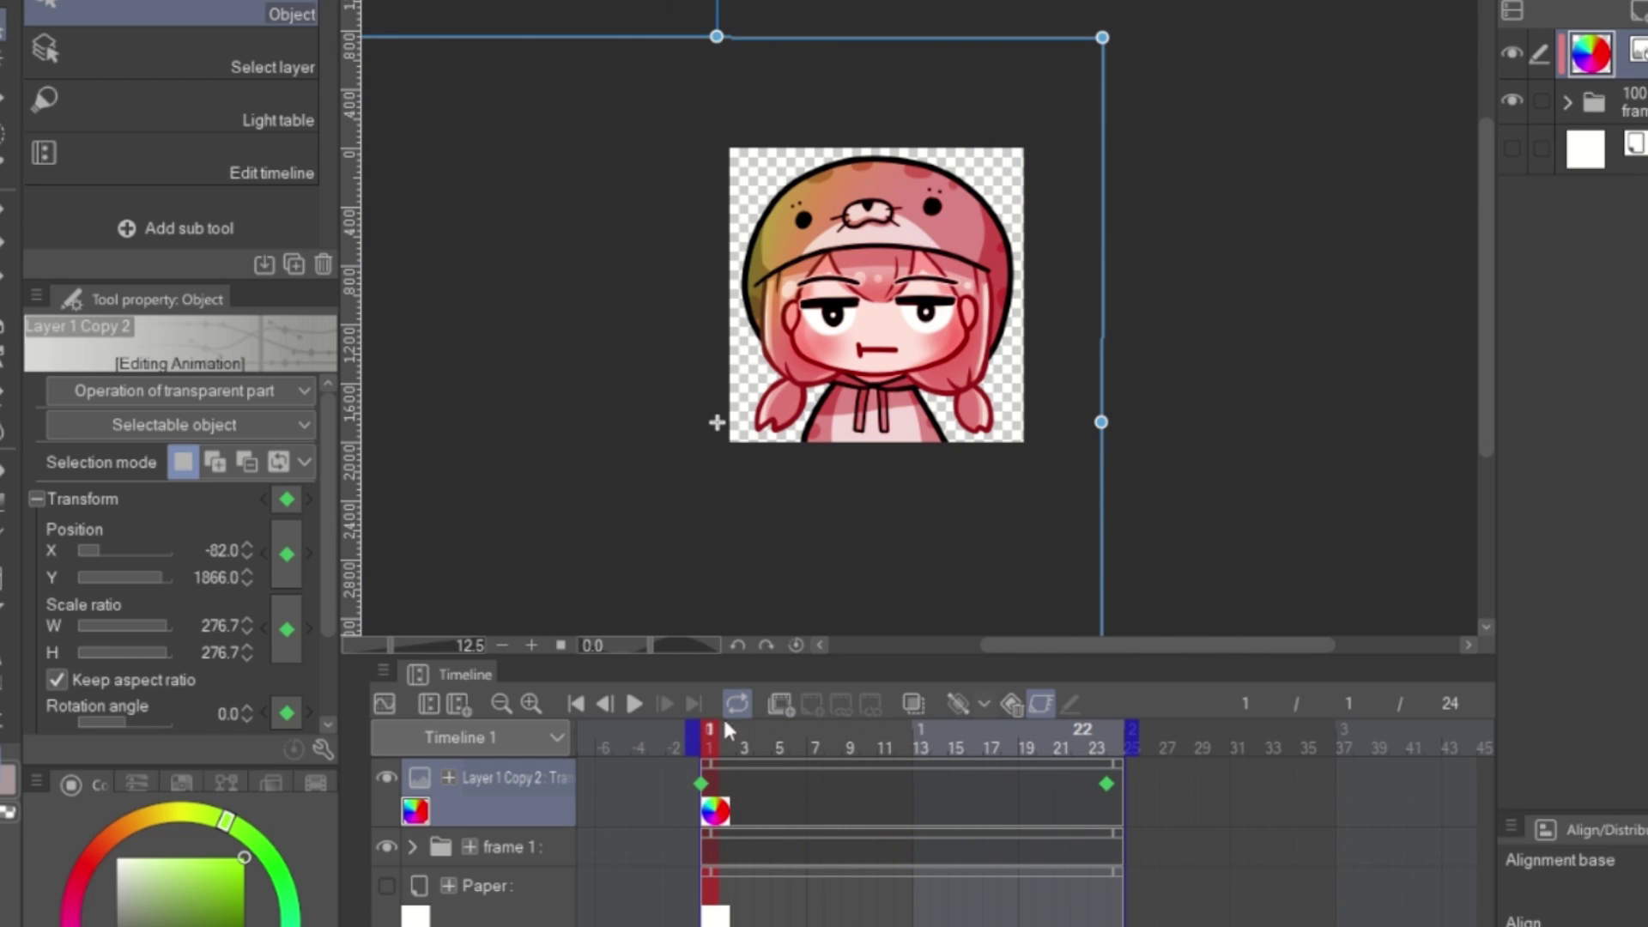